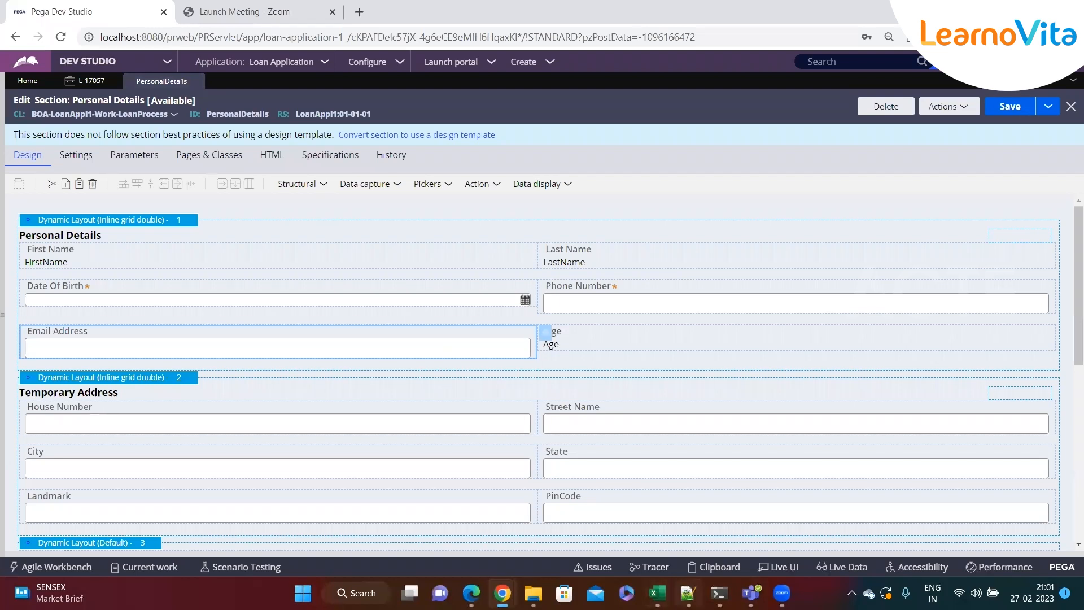
- Switch to Notepad++ and review the Cascading Approval notes on the reporting structure and the authority matrix
click(688, 593)
scroll(284, 305, up, 1)
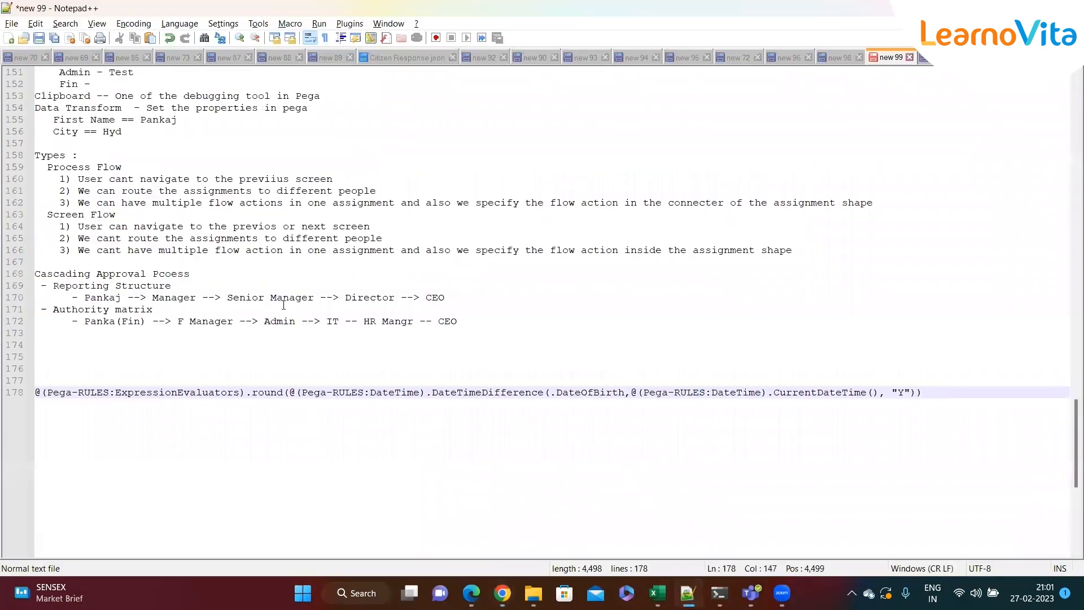
scroll(284, 305, up, 2)
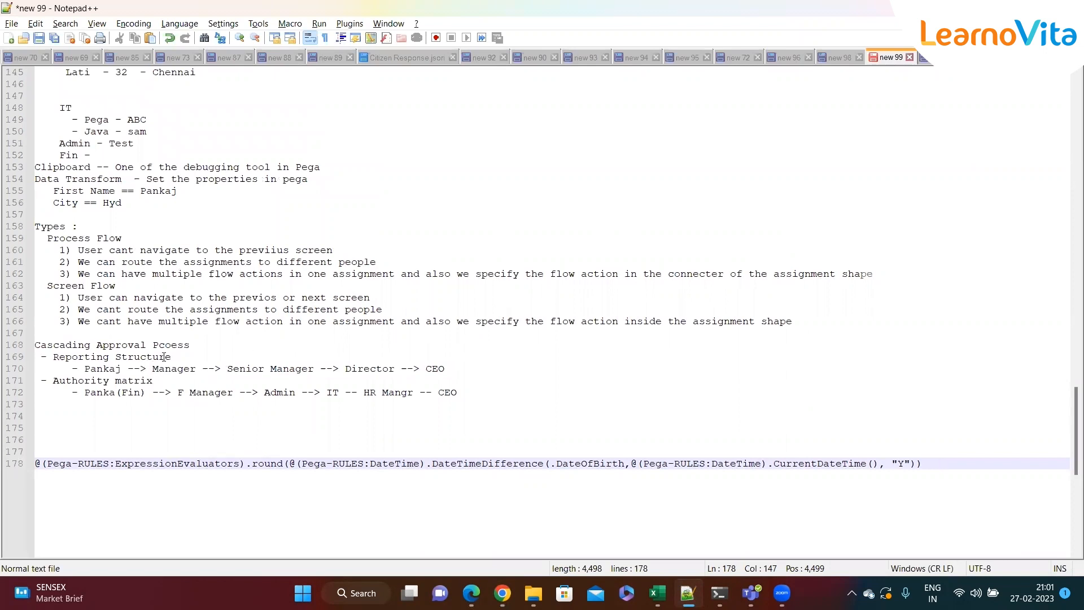
drag(213, 346, 34, 346)
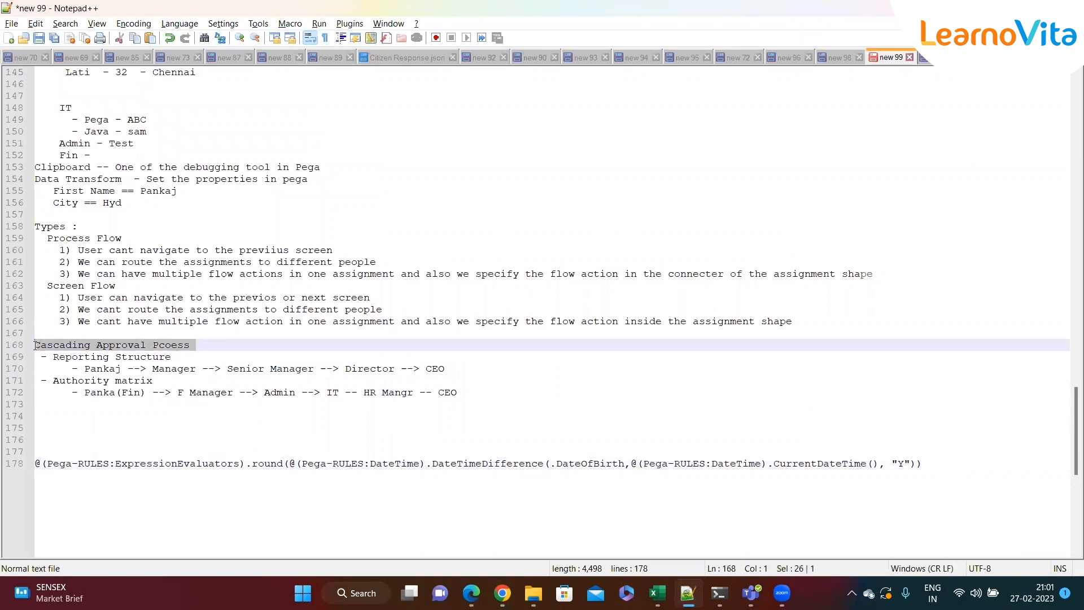
click(210, 367)
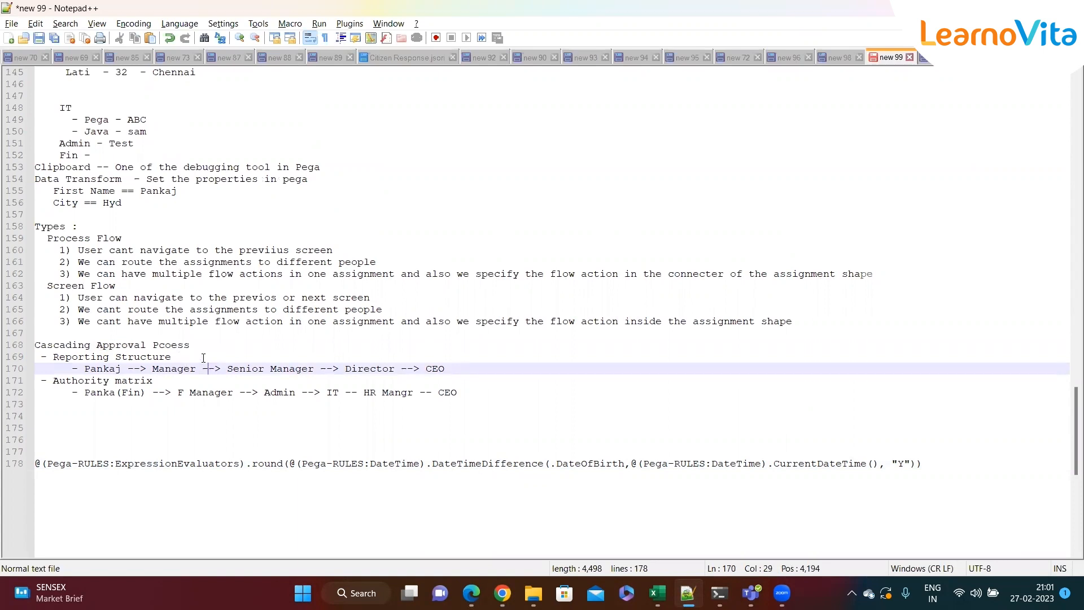
click(203, 358)
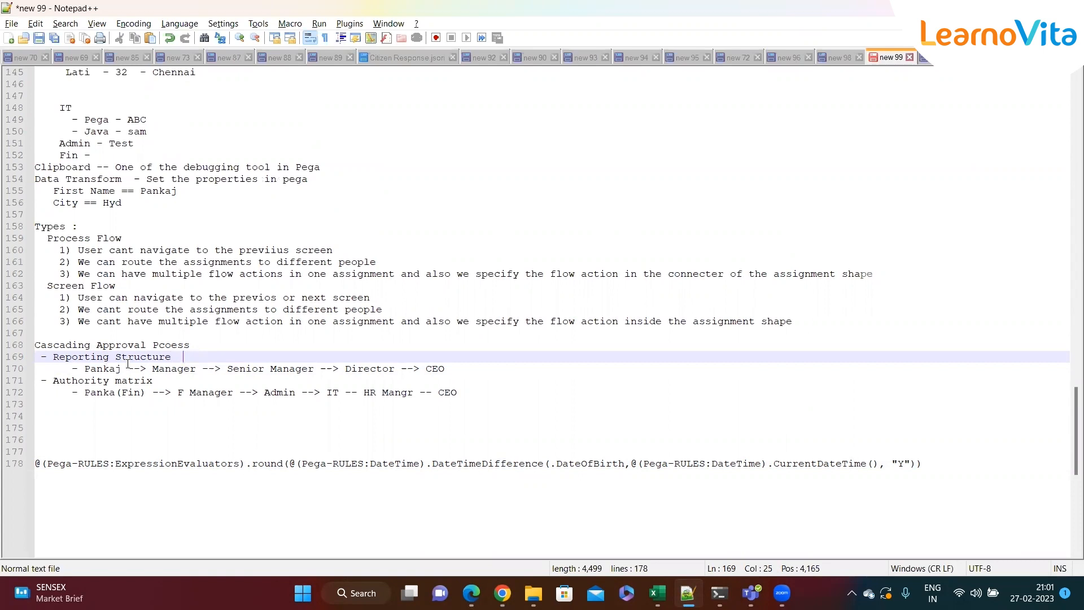
click(467, 369)
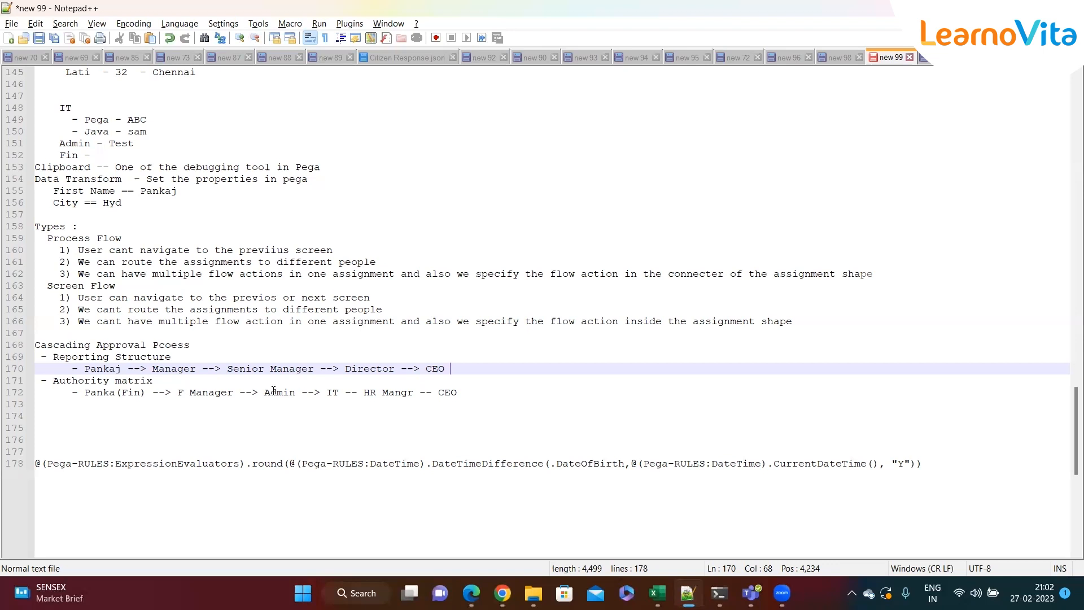
click(163, 381)
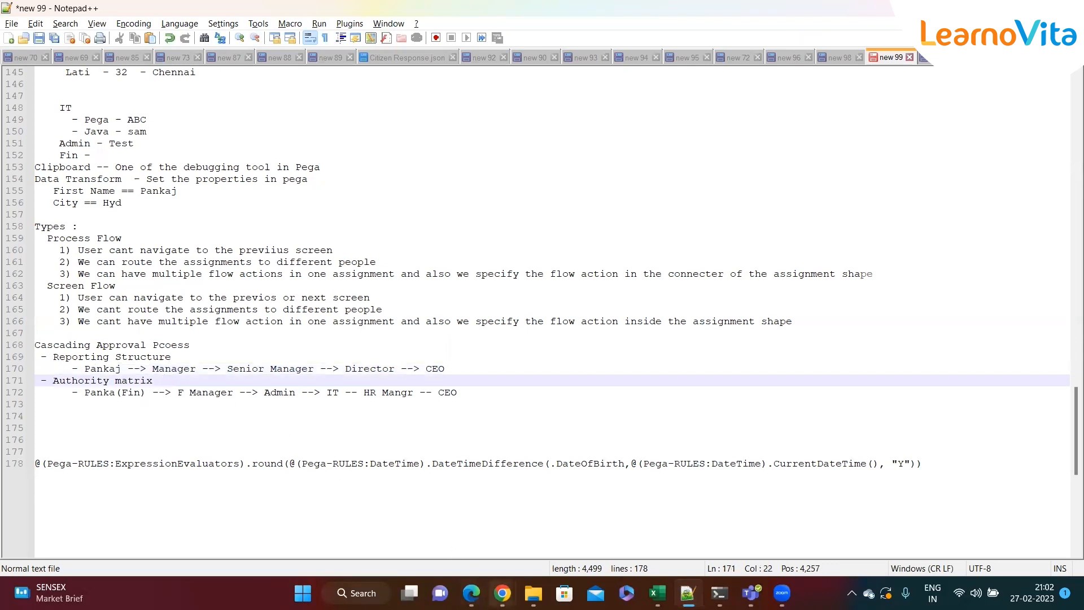
- Switch back to Pega Dev Studio in Chrome and open the Loan Process case type from the case types explorer
click(502, 594)
click(652, 521)
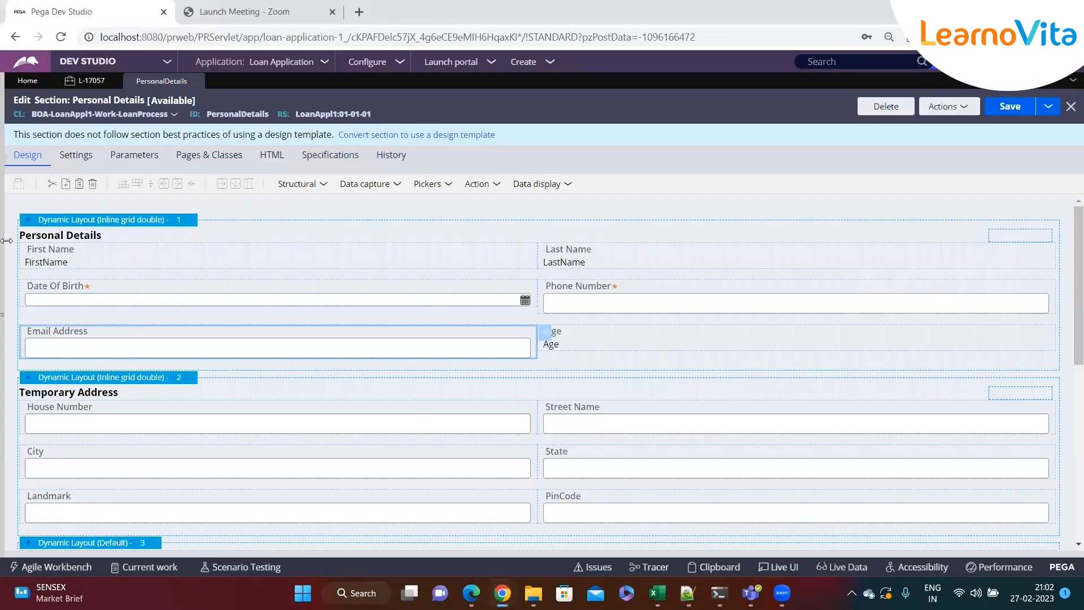
click(6, 241)
click(26, 138)
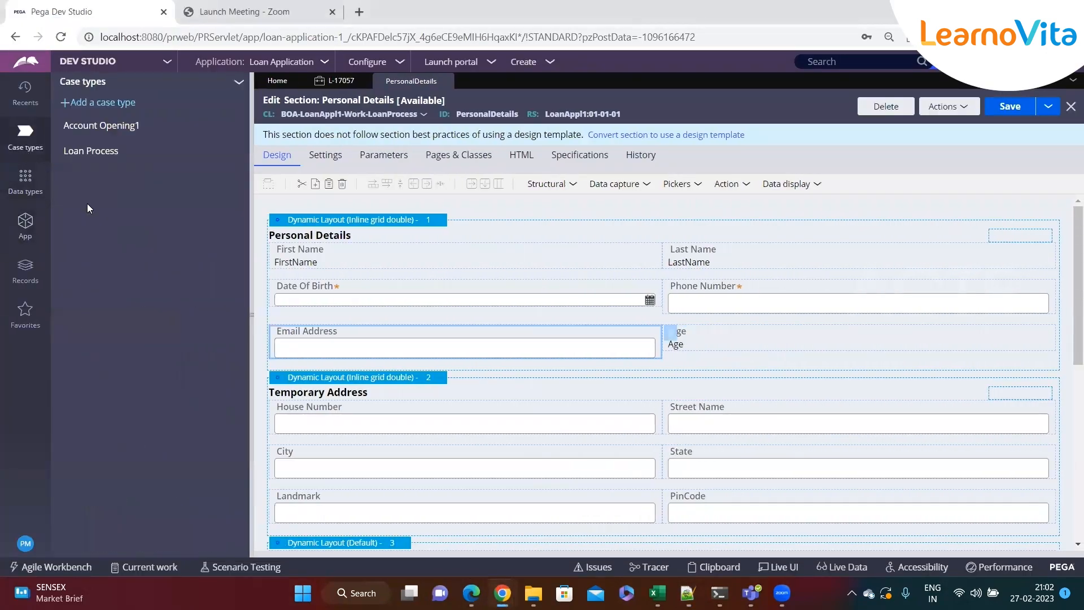
click(79, 151)
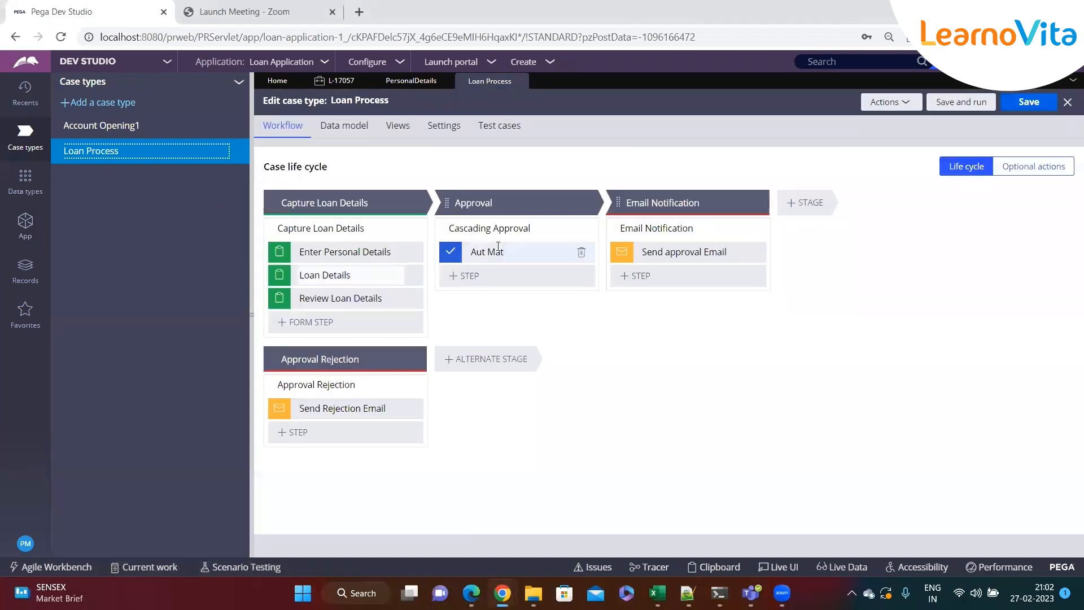
- Examine the Aut Mat approval step's settings, including the available step types and the options for what approval is based on
click(498, 249)
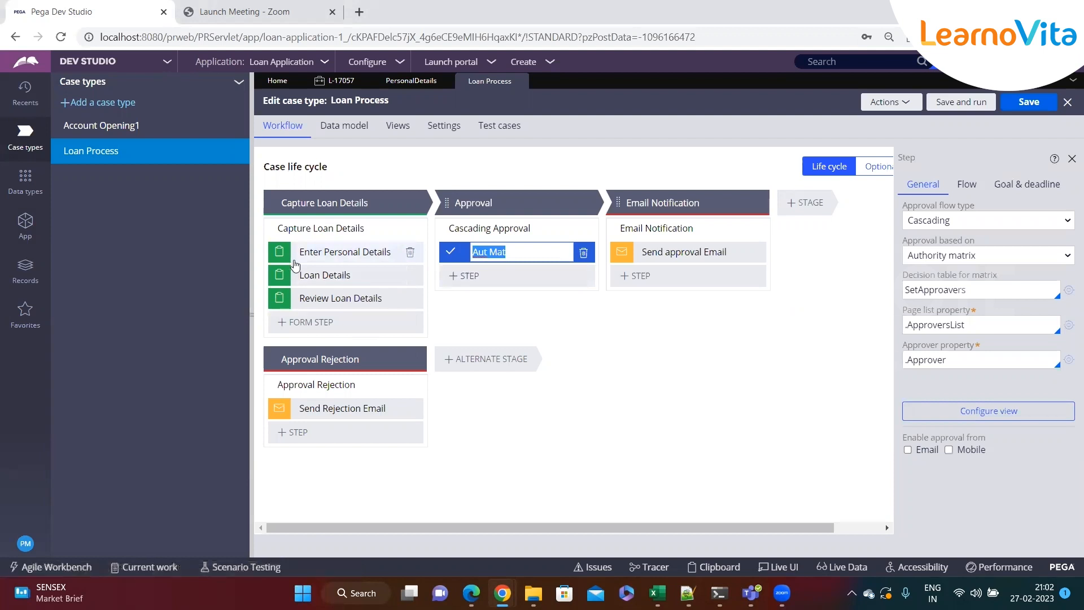
click(488, 279)
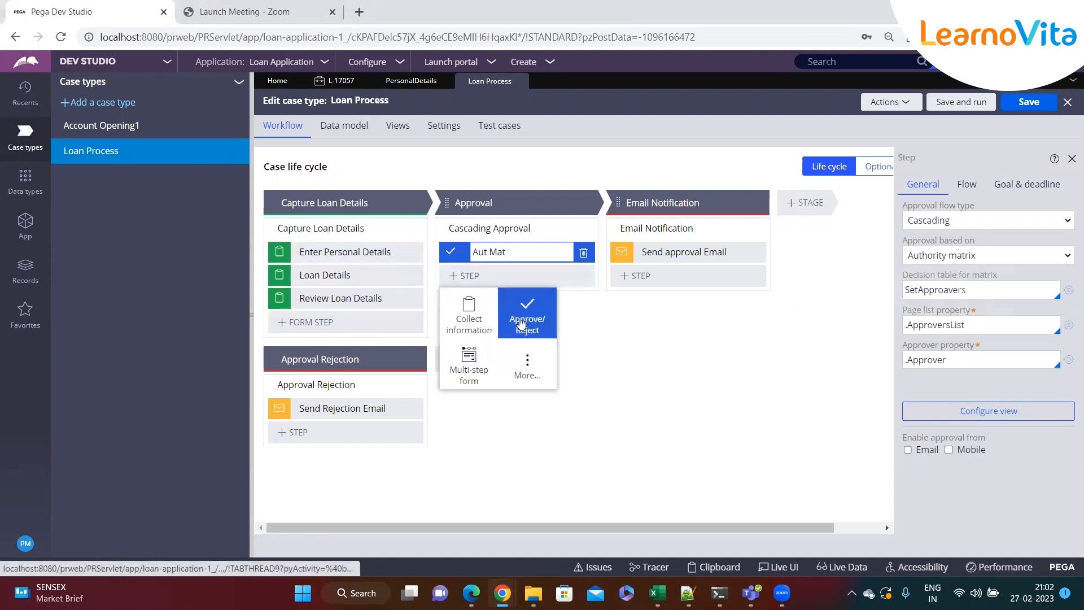
click(595, 324)
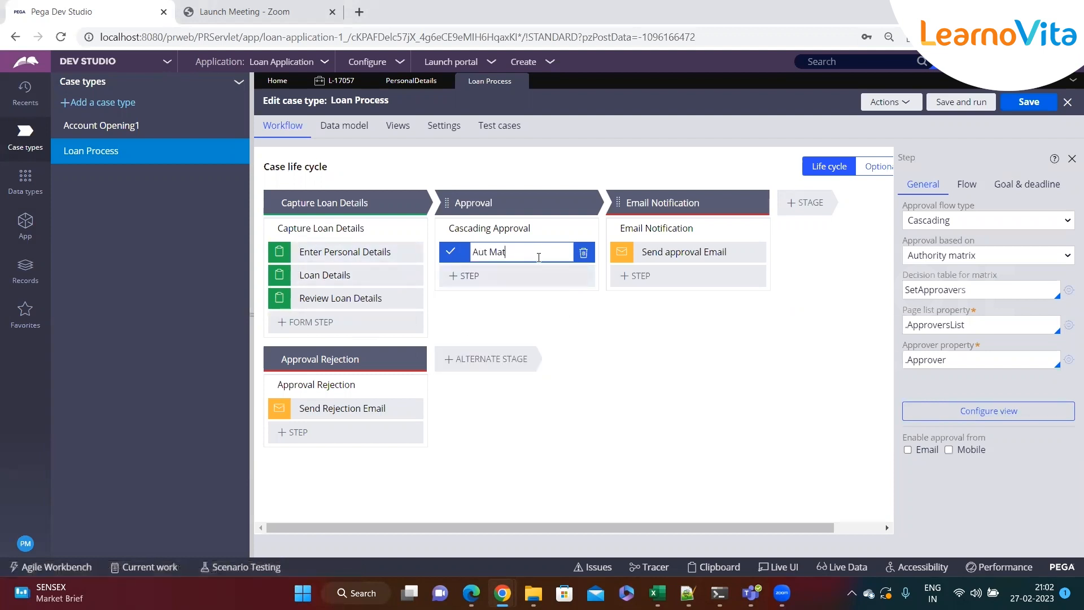
click(932, 255)
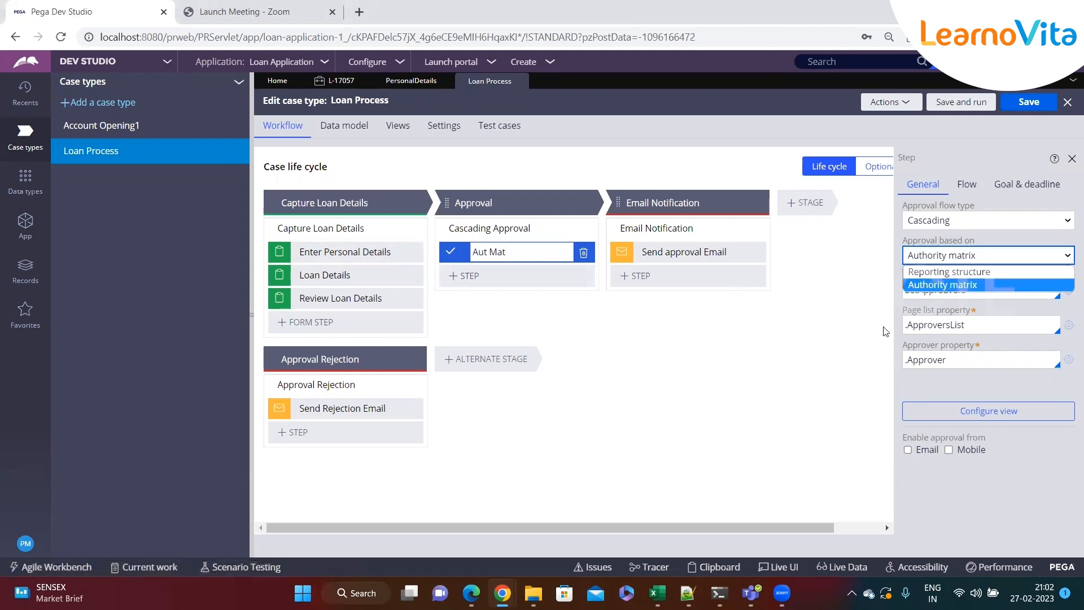
click(909, 387)
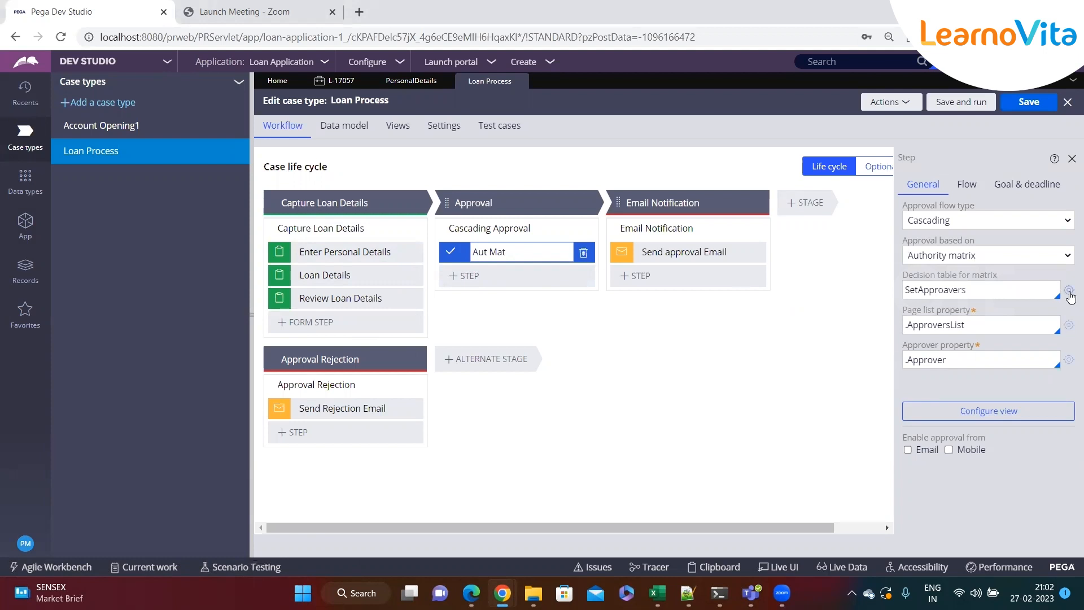
- Open the SetApproavers decision table behind the authority matrix and check its delegation options and its rows
click(1069, 291)
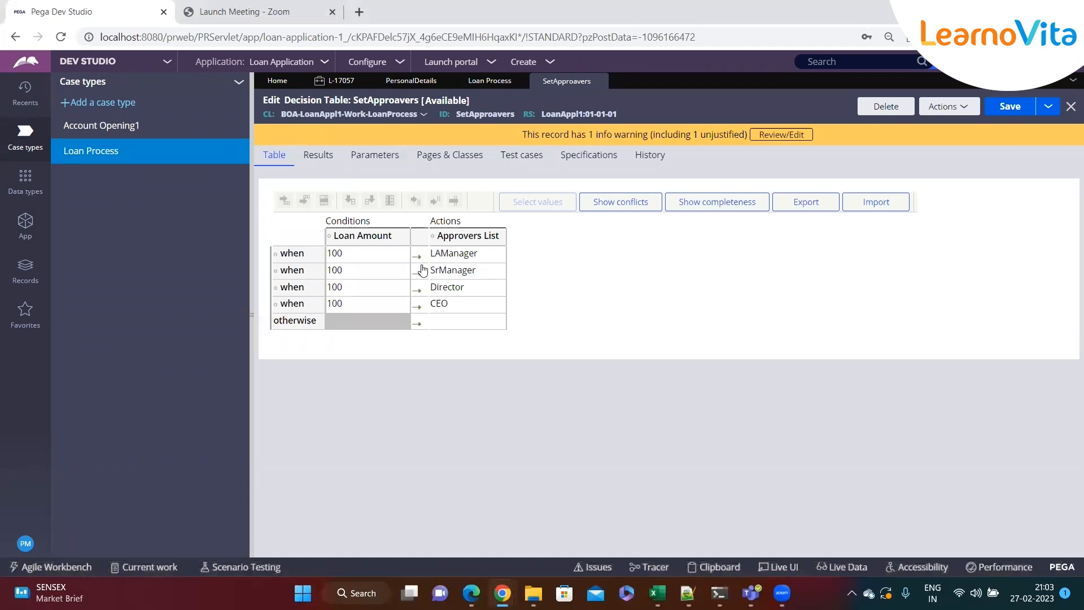
click(317, 161)
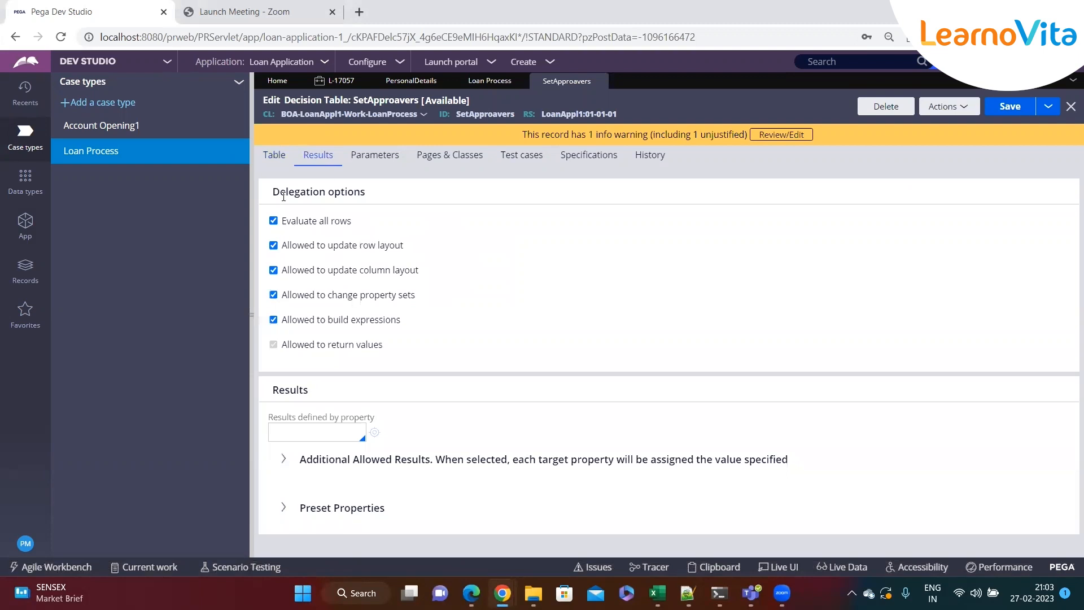
click(275, 155)
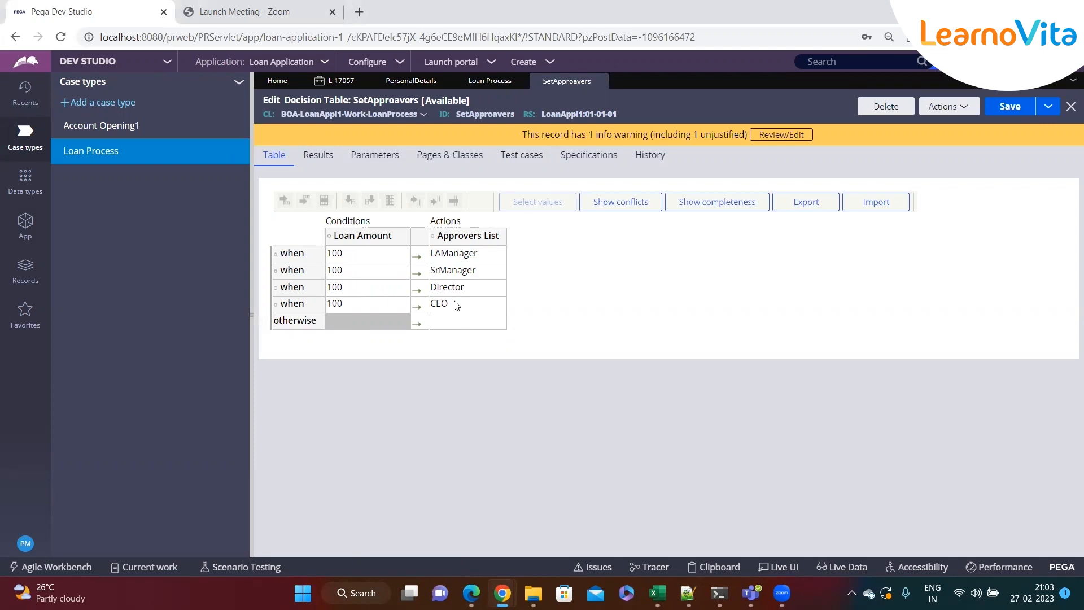
- Inspect the property set by the Approvers List action column and close its settings without changes
click(460, 238)
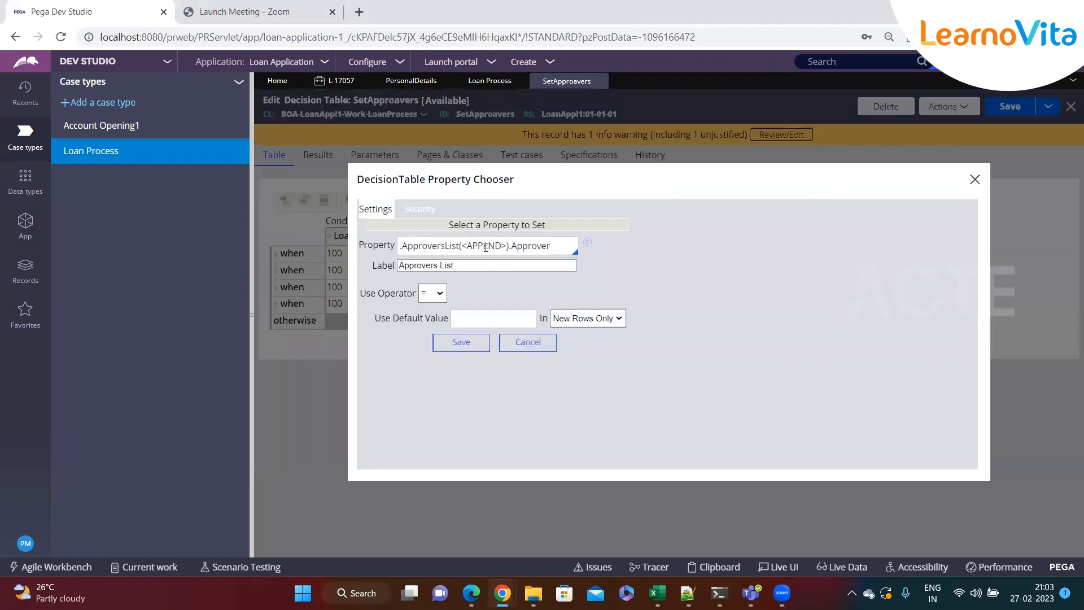
double_click(424, 246)
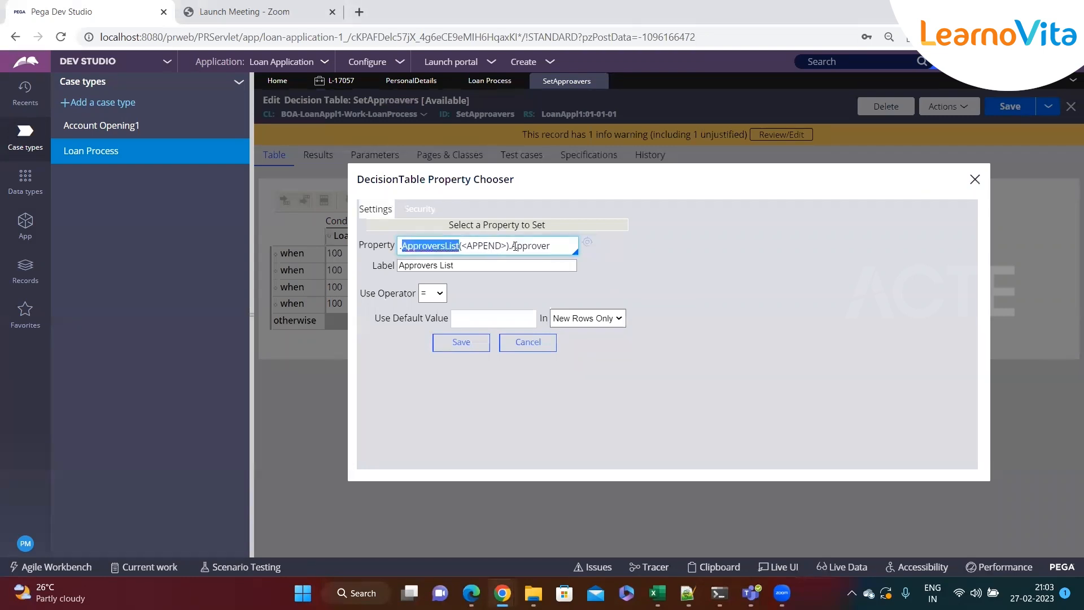
double_click(533, 245)
click(549, 246)
drag(551, 246, 515, 246)
click(523, 342)
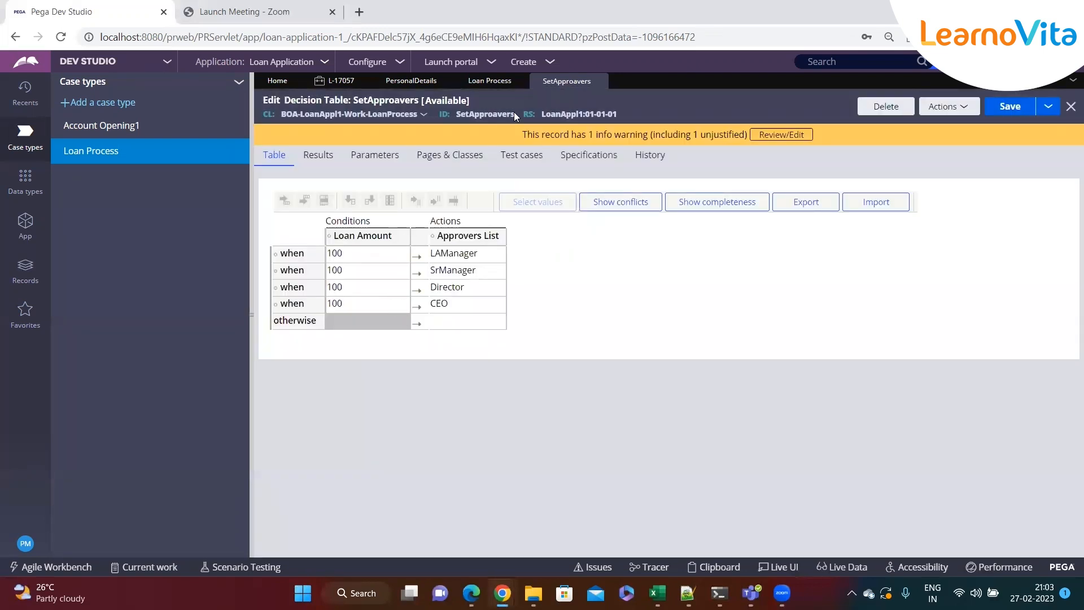
- Inspect the property behind the Loan Amount condition column and close its settings without changes
click(549, 62)
mouse_move(571, 77)
click(357, 238)
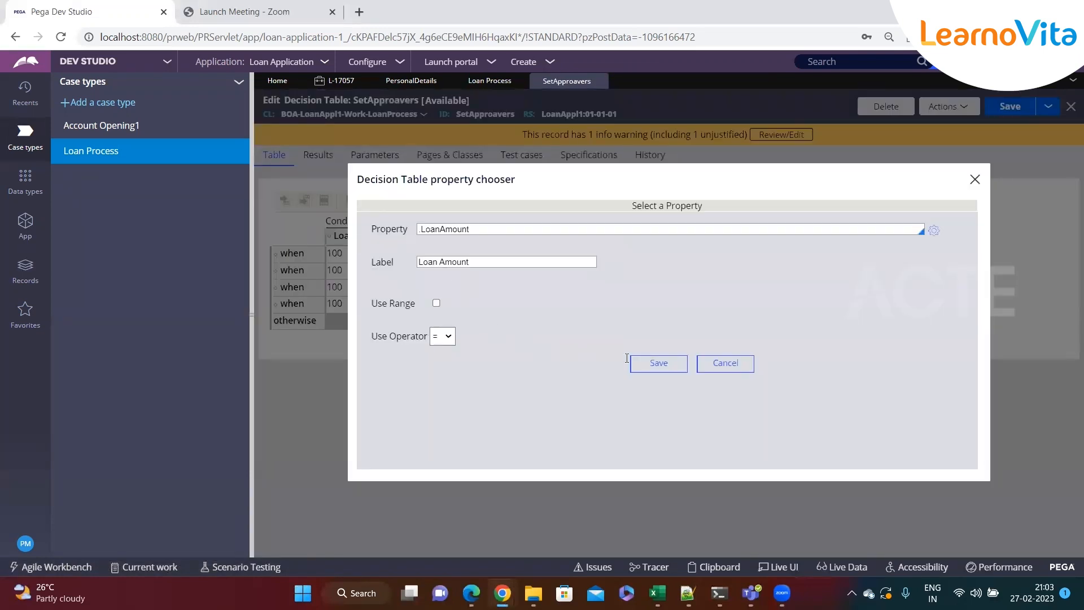
click(725, 364)
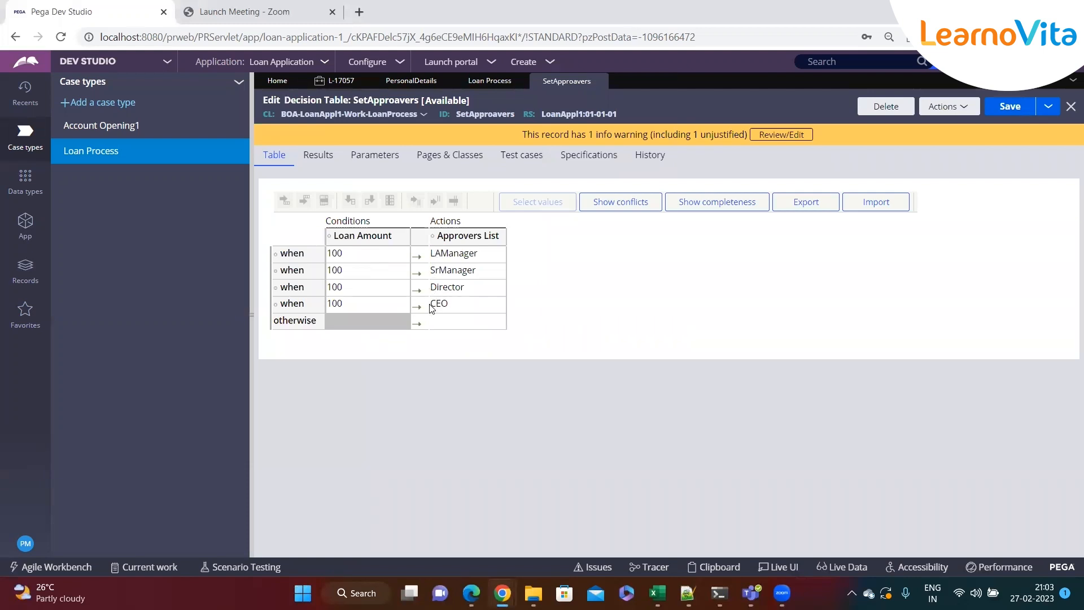
- Create a new Loan Process case and continue past the personal details form with its prefilled values
click(551, 62)
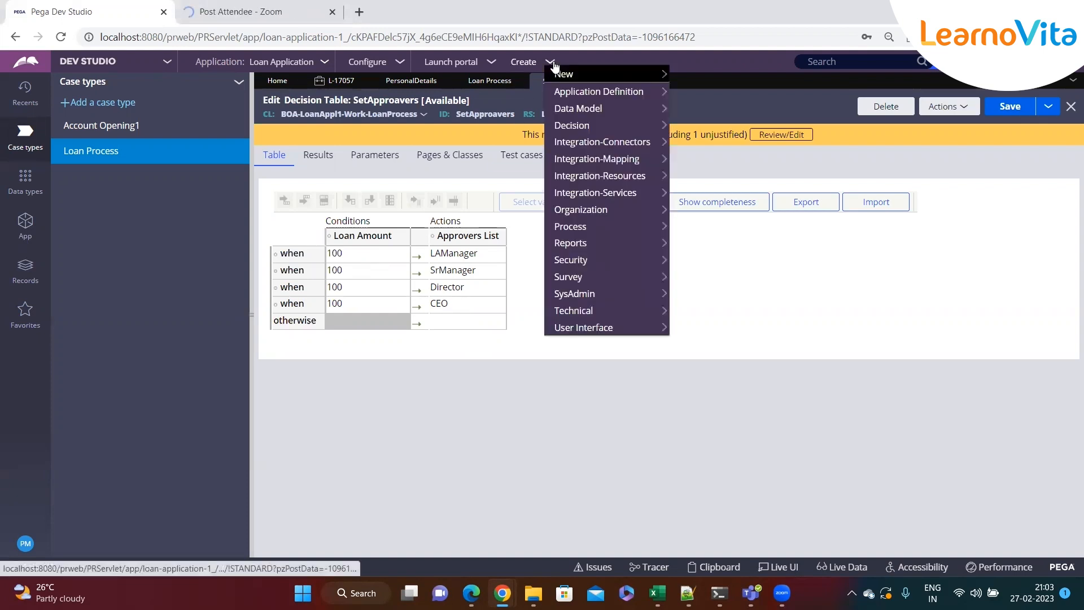
mouse_move(564, 74)
click(705, 95)
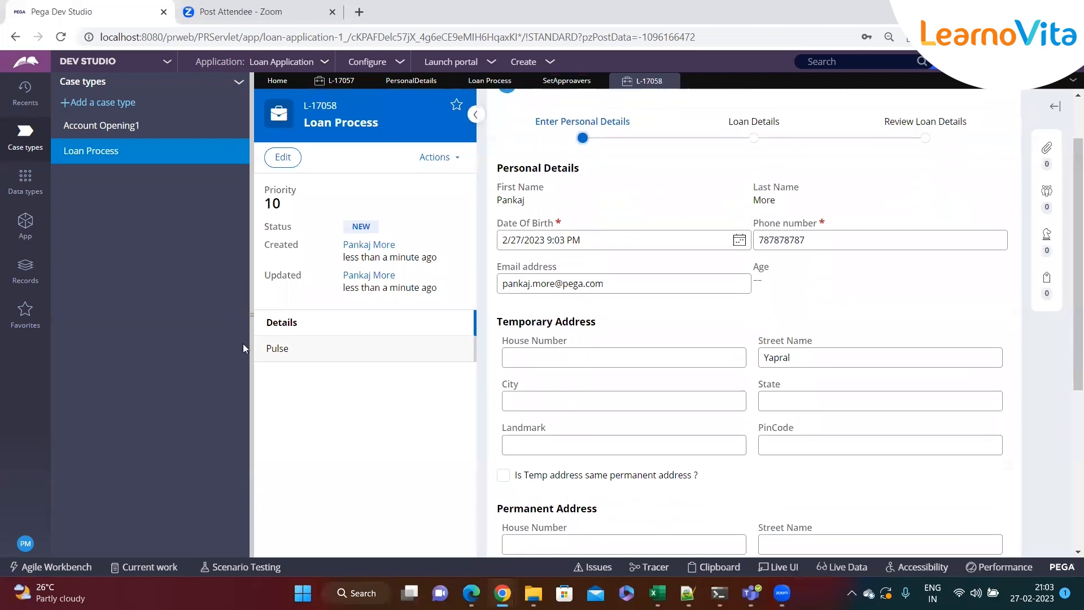
click(252, 328)
scroll(600, 346, down, 3)
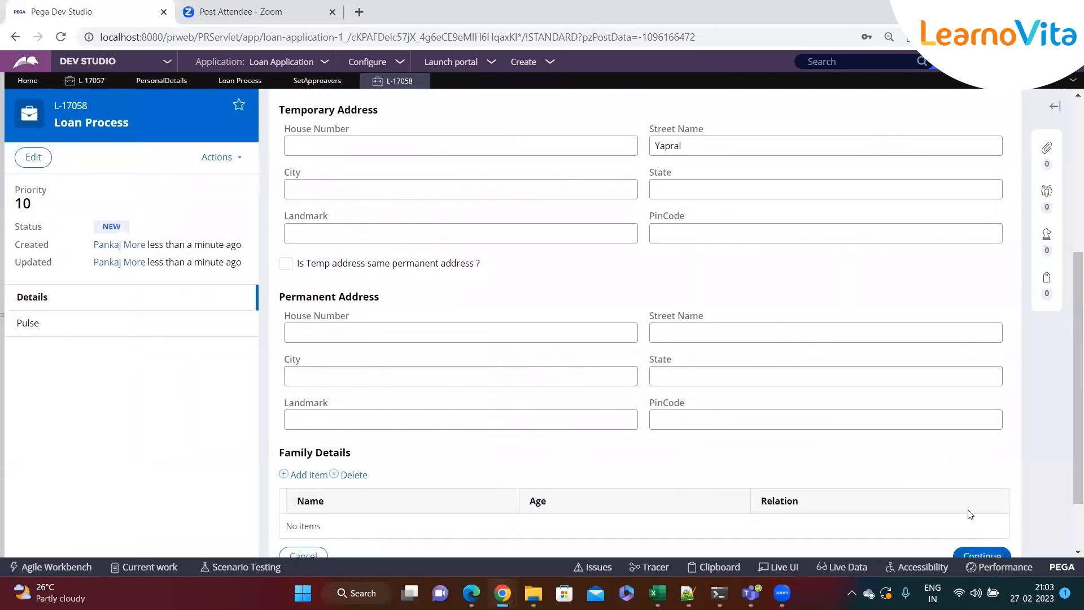
scroll(970, 514, down, 2)
click(982, 476)
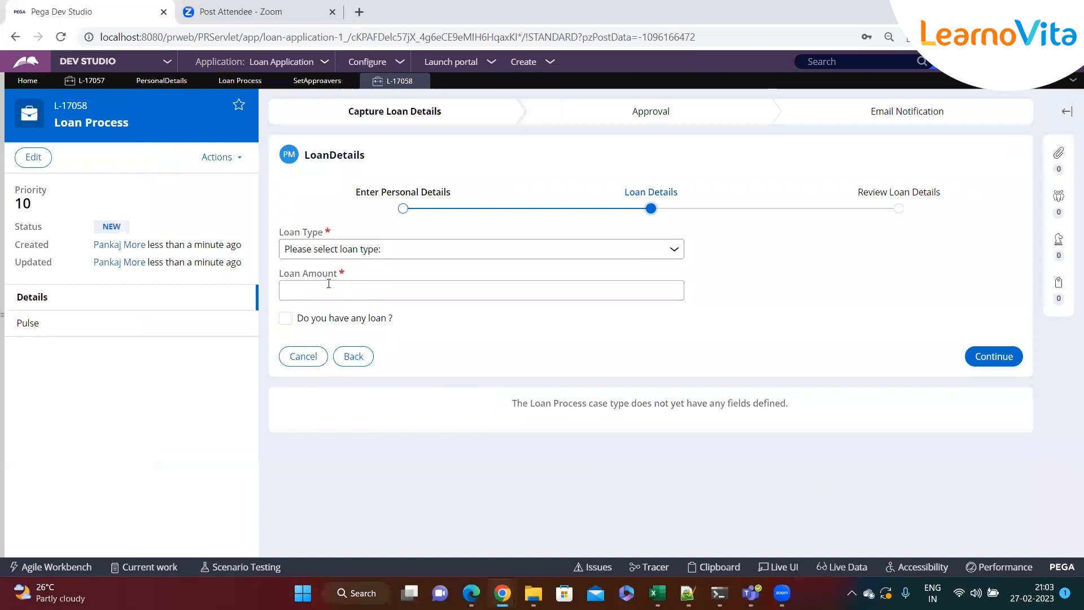
- Fill in the loan details with Education Loan and a loan amount of 100, and submit the case through the review step
click(333, 252)
click(310, 279)
click(322, 293)
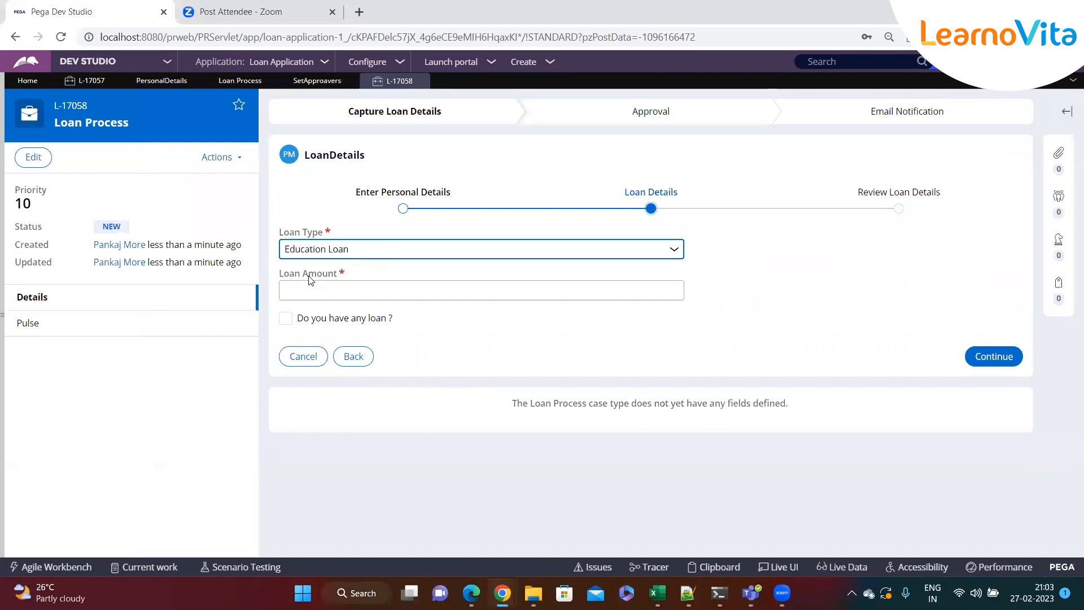
text(100)
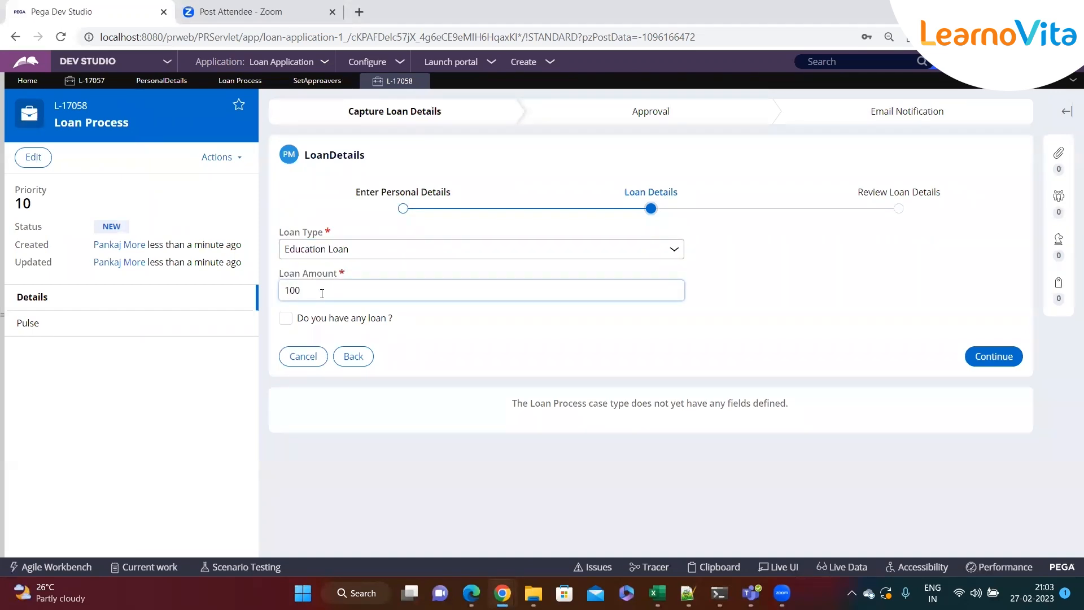
click(996, 366)
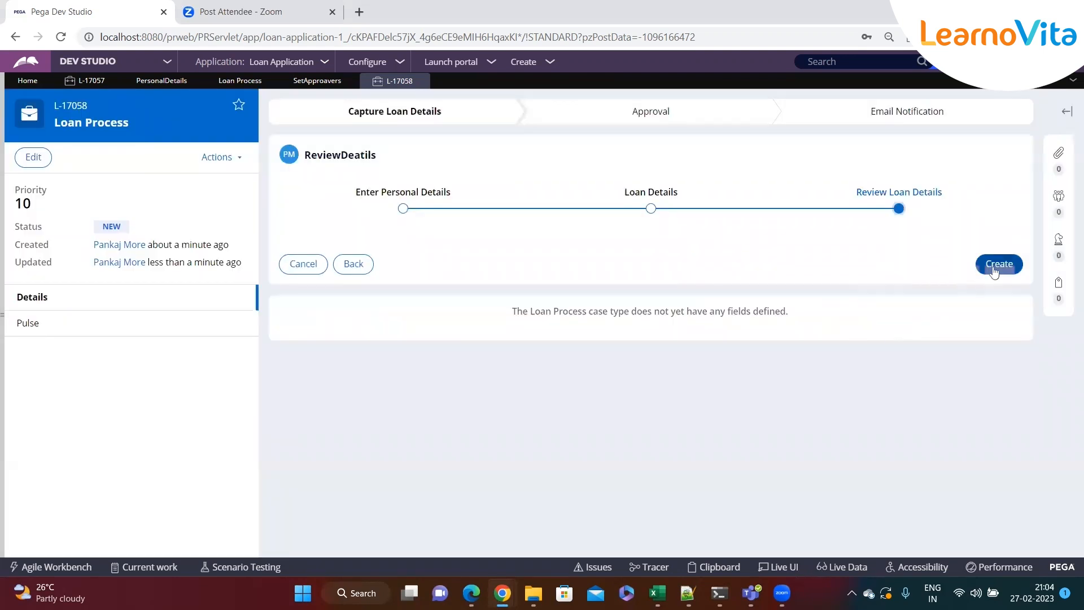
click(997, 272)
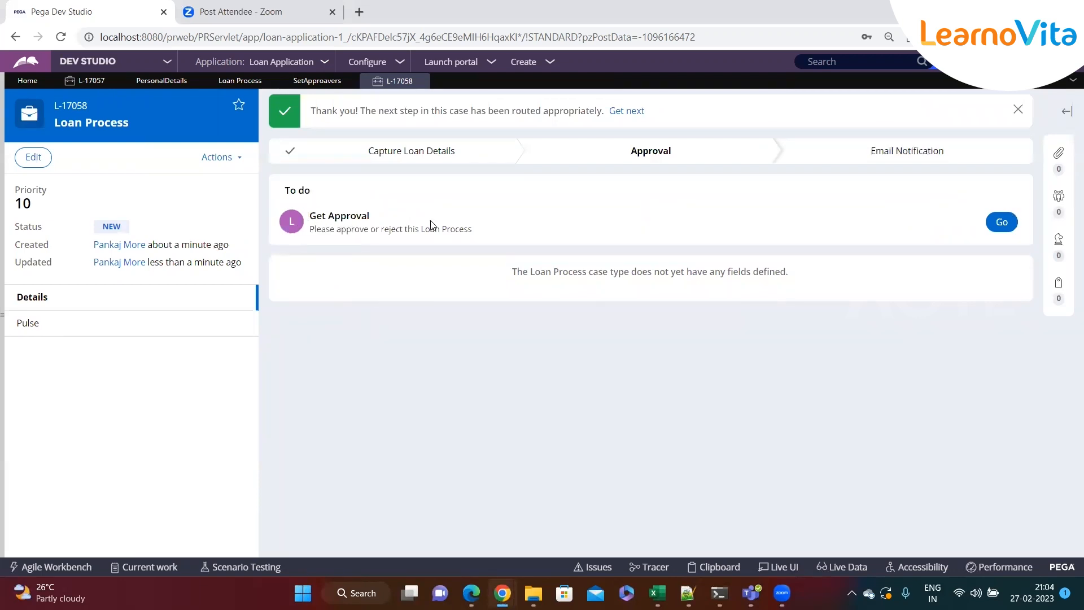
- Open and approve the loan case's approval assignments for the first approver and for the Senior Manager
click(998, 223)
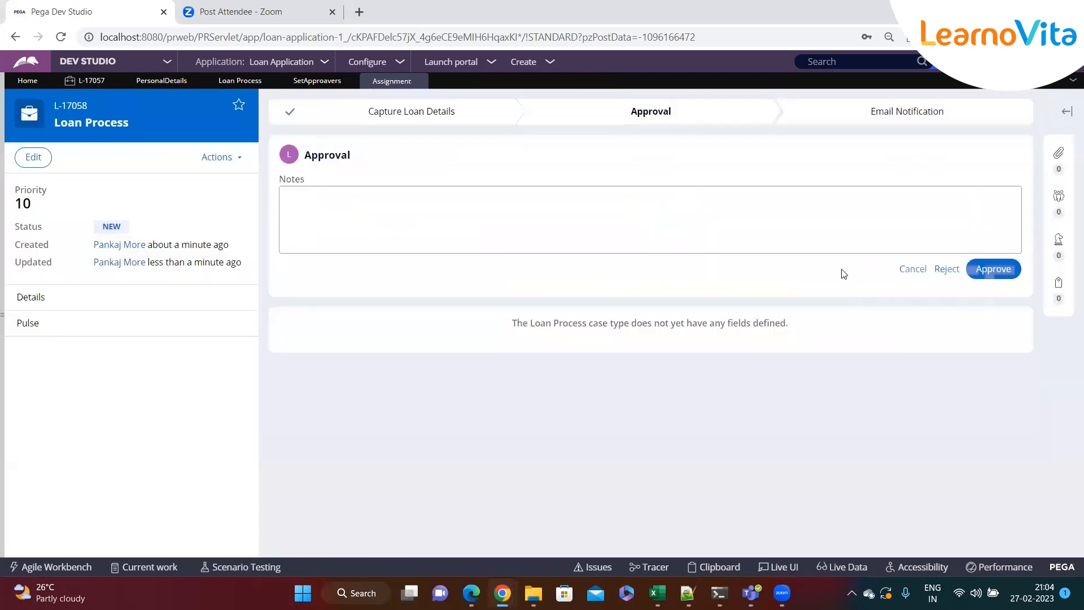
click(1013, 274)
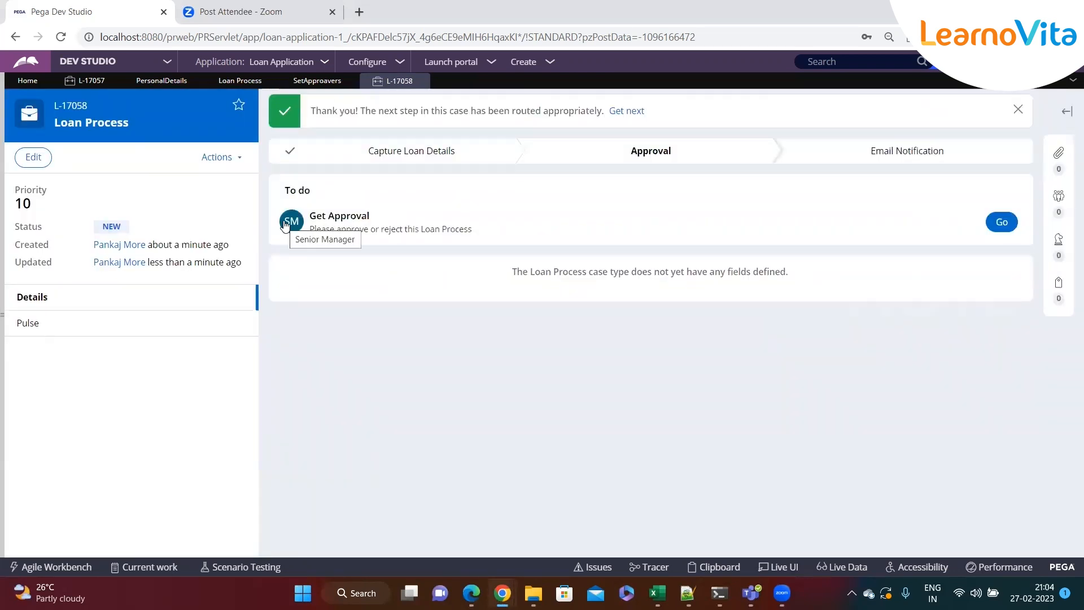
click(1002, 222)
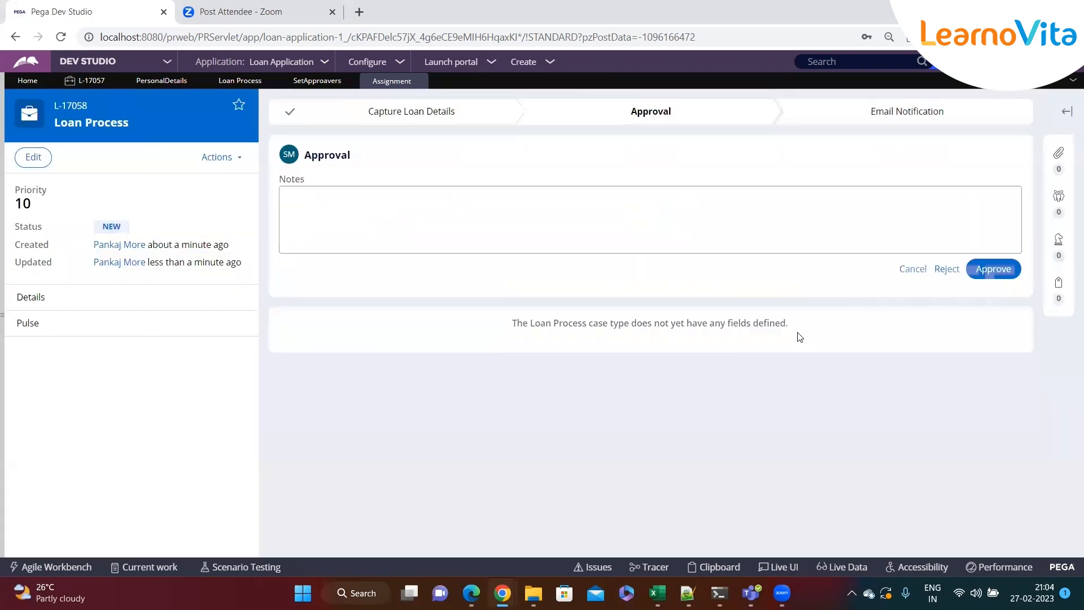
click(985, 270)
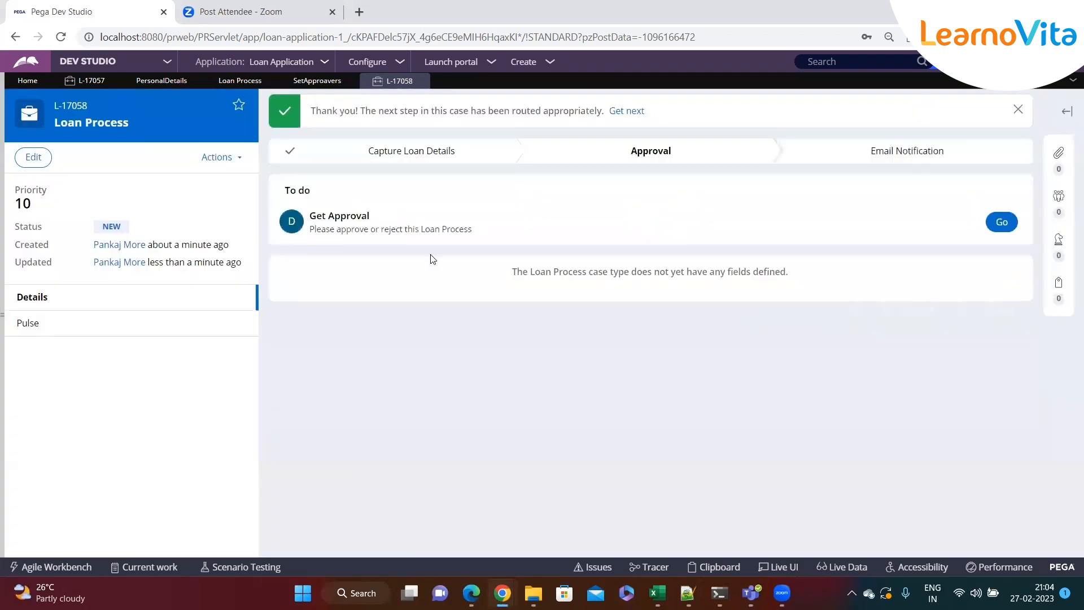
- Check the Director row in the SetApproavers decision table to compare it with the loan case's current approver
click(307, 84)
click(240, 81)
click(317, 81)
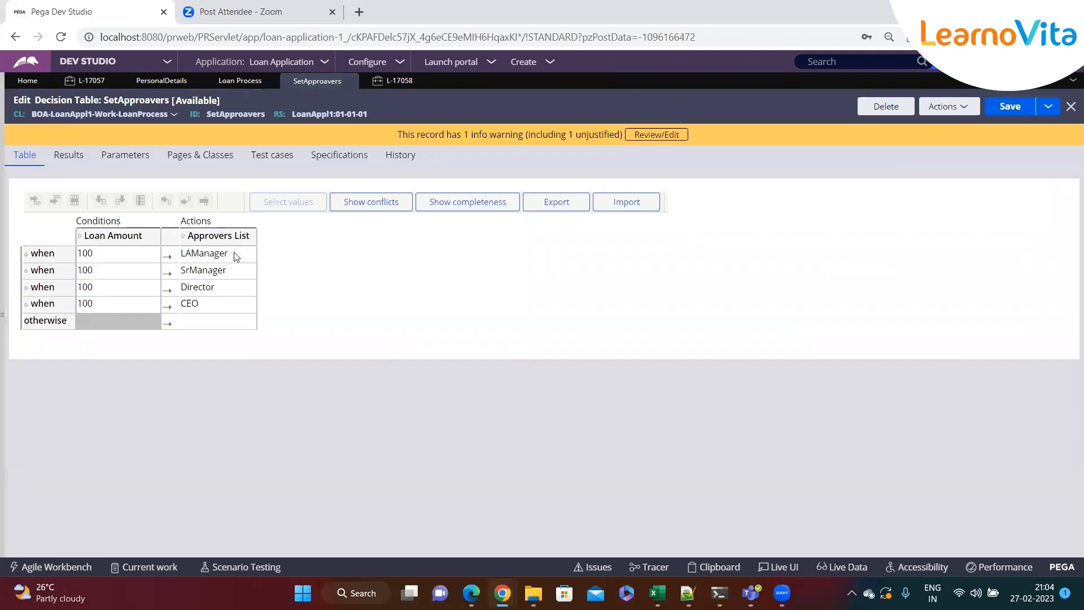
click(203, 285)
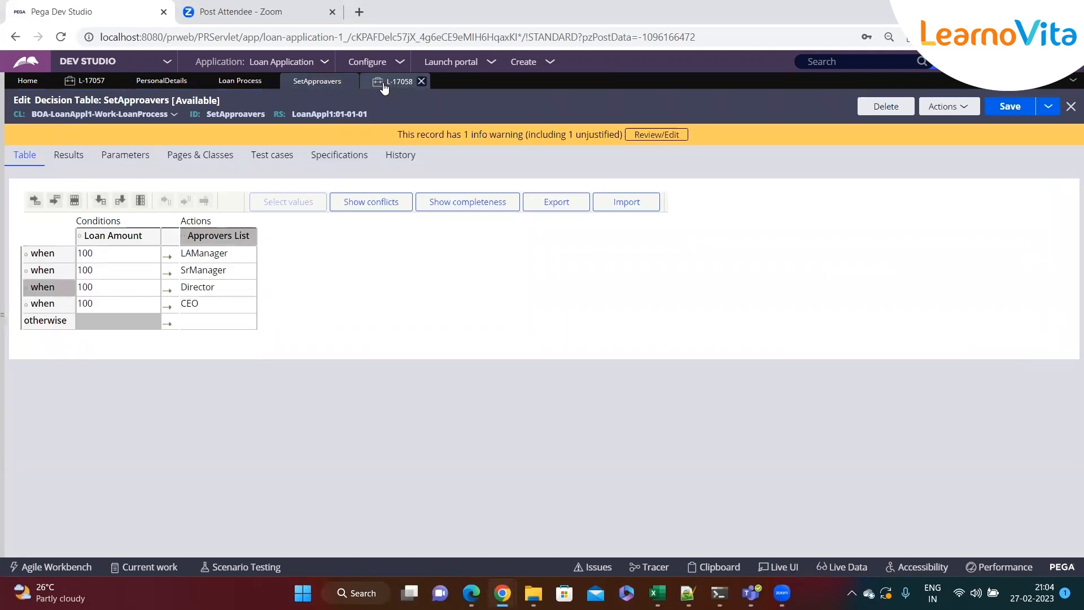
- Return to the loan case and approve the Director's approval assignment
click(396, 81)
click(998, 223)
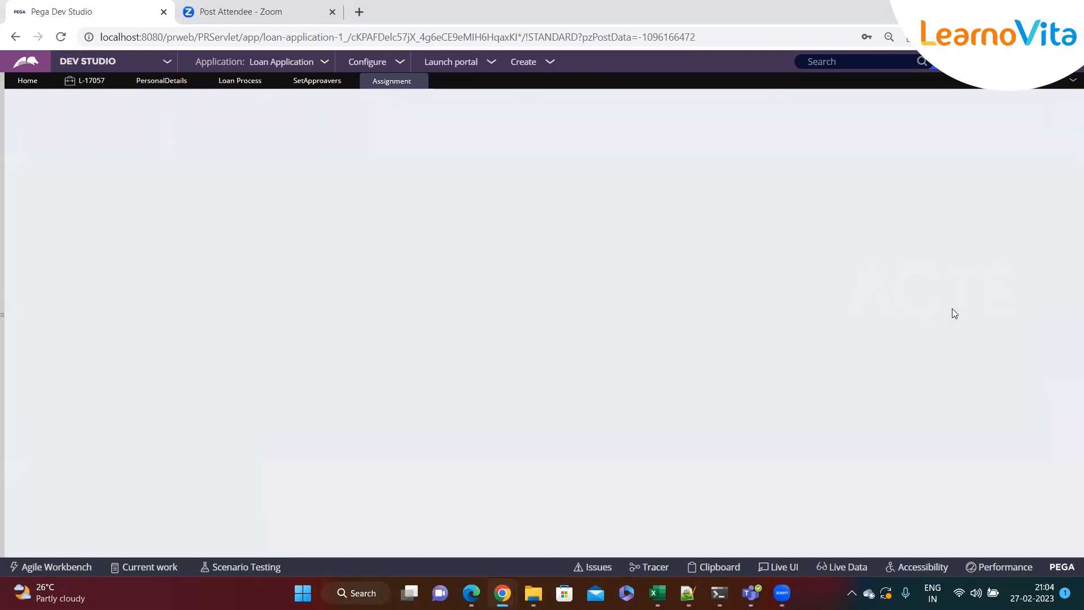
click(987, 269)
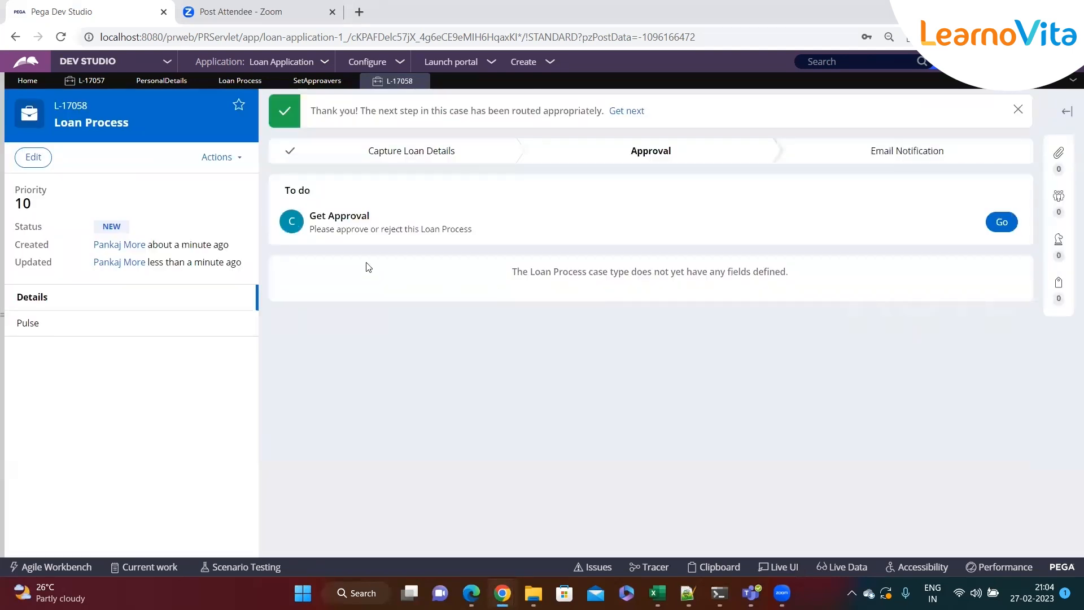
- Compare the next approver with the SetApproavers decision table and approve the CEO's approval assignment in the loan case
click(305, 82)
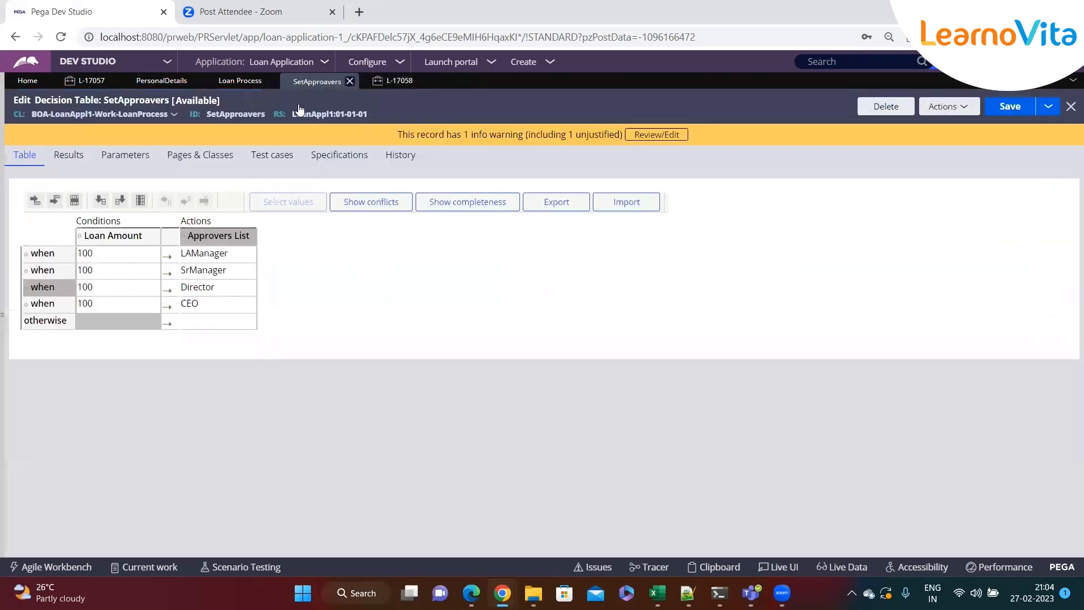
click(395, 82)
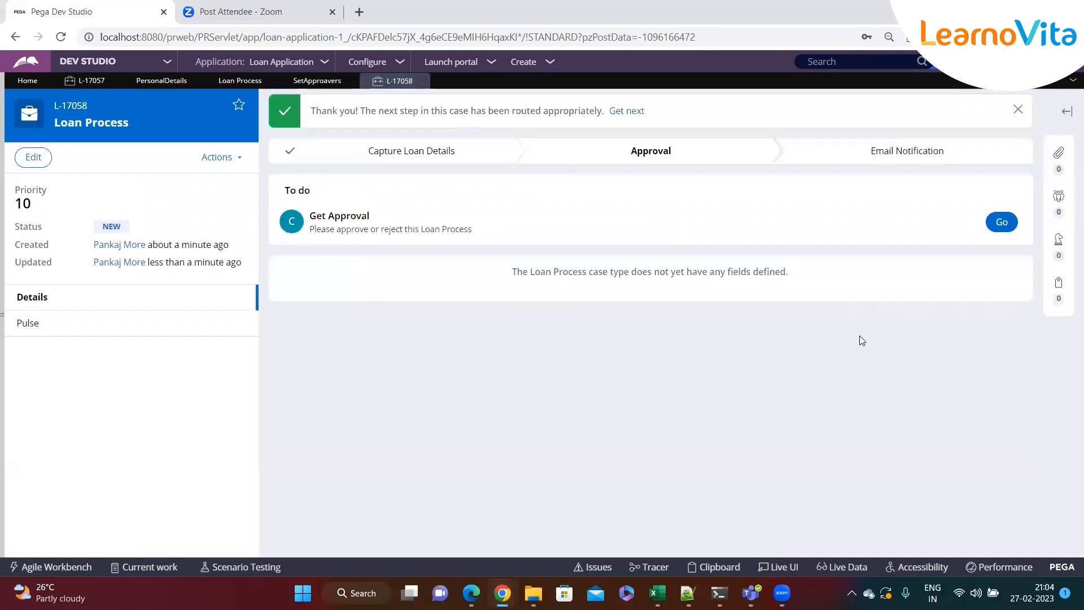
click(1011, 222)
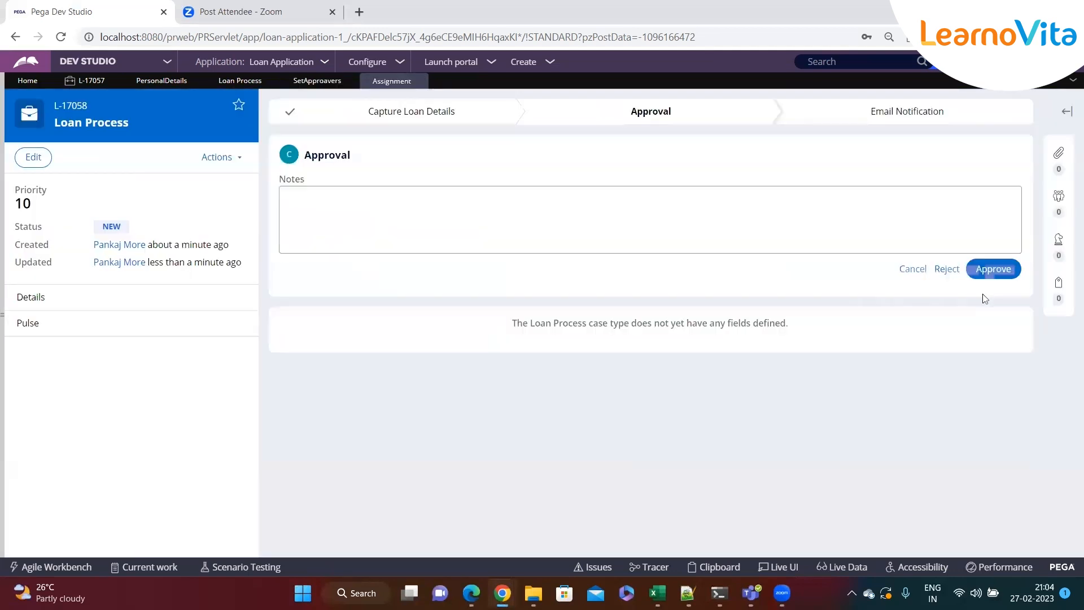
click(993, 270)
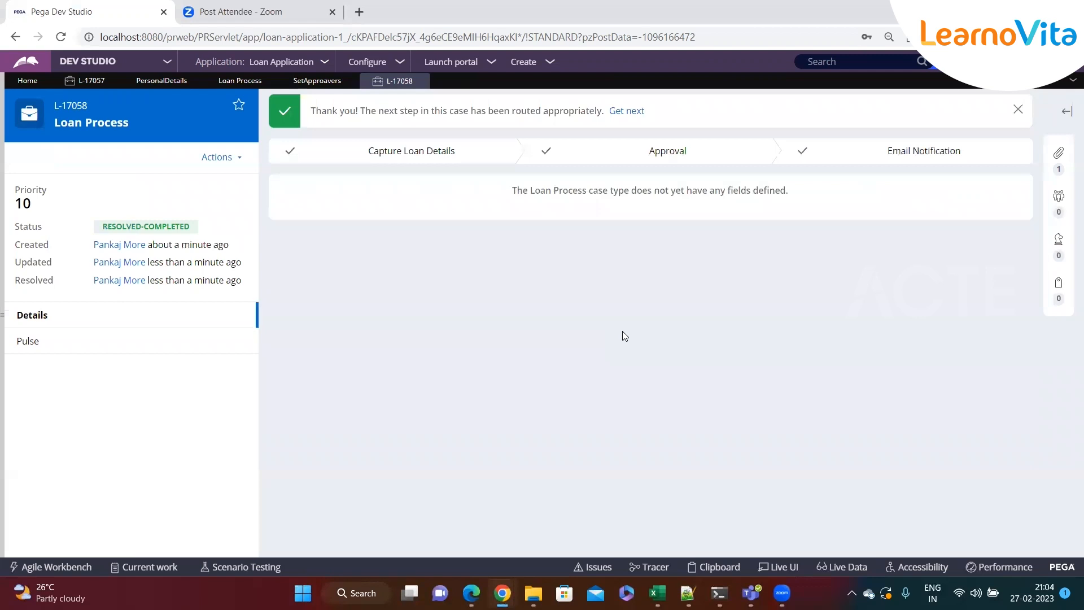
- Review the finished loan case's attached files and status, and close all open records
click(1059, 152)
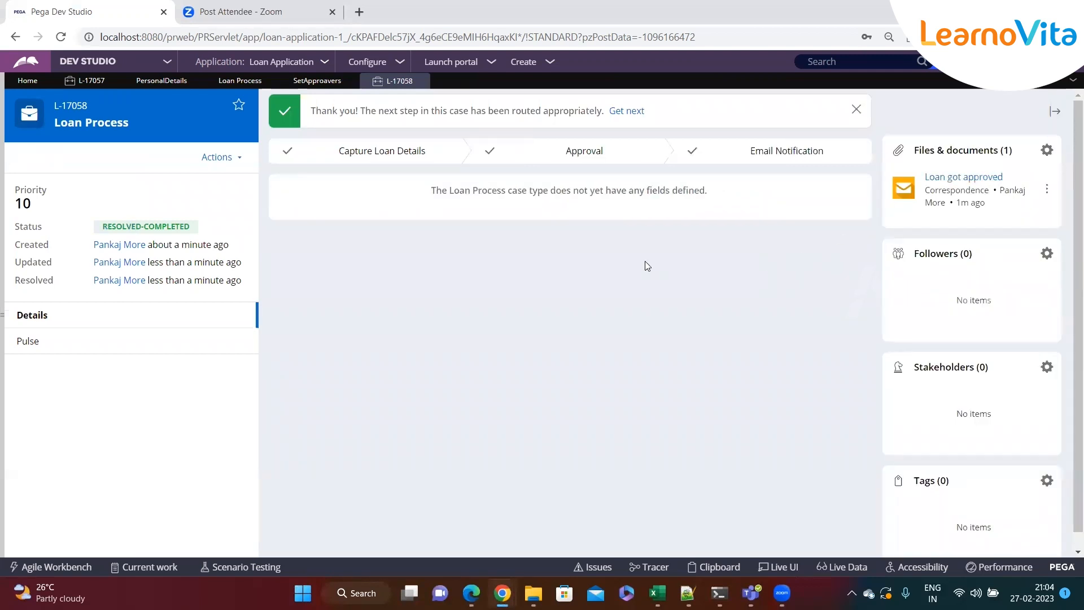
drag(189, 226, 73, 227)
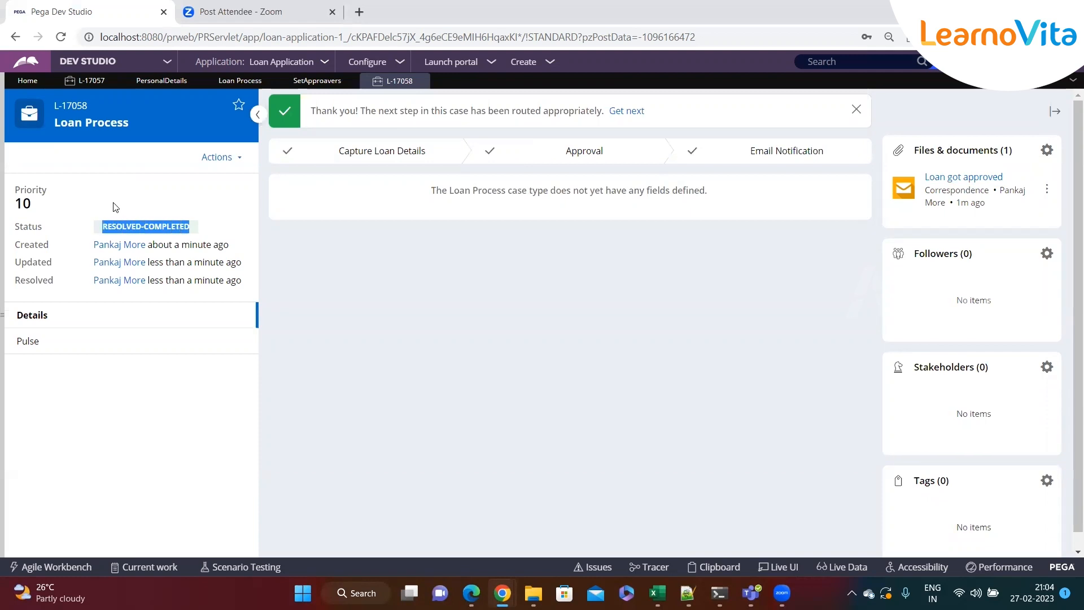
click(418, 82)
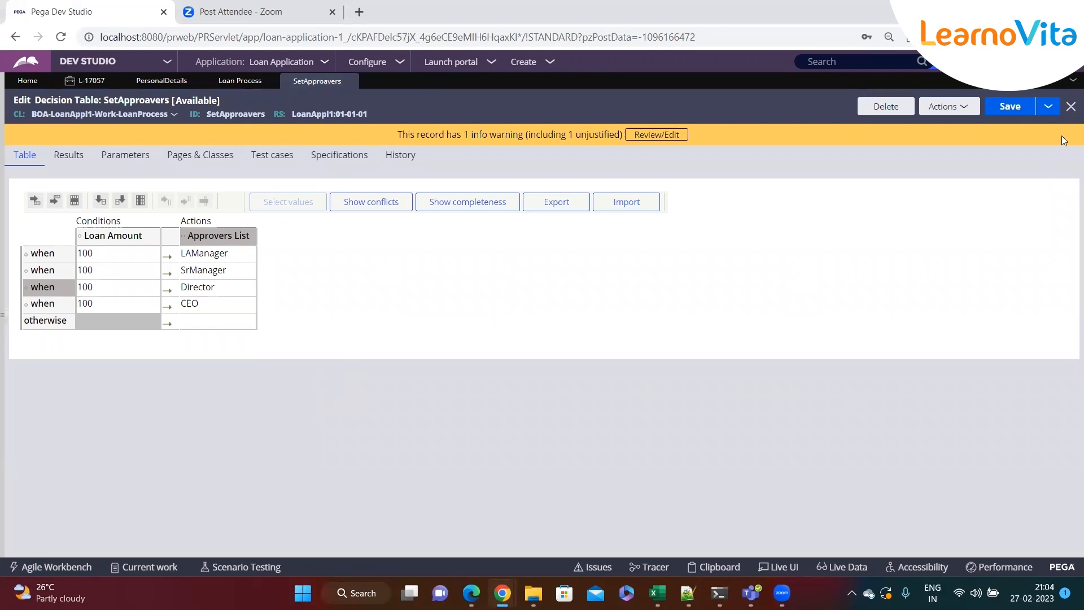
click(1073, 81)
click(1027, 176)
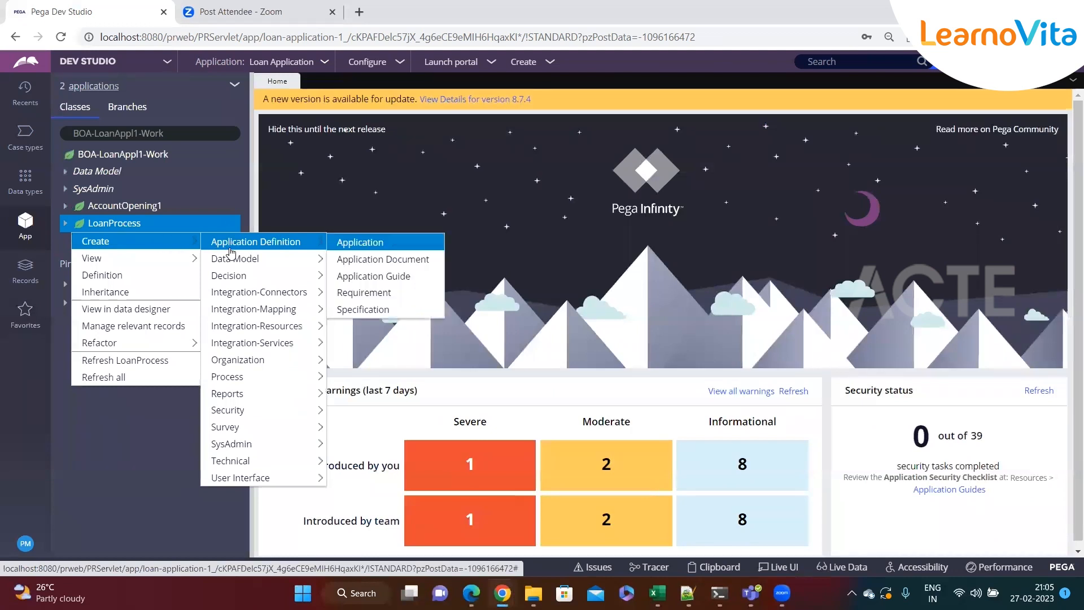
- Create and open a new property labelled temp in the LoanProcess class
mouse_move(229, 267)
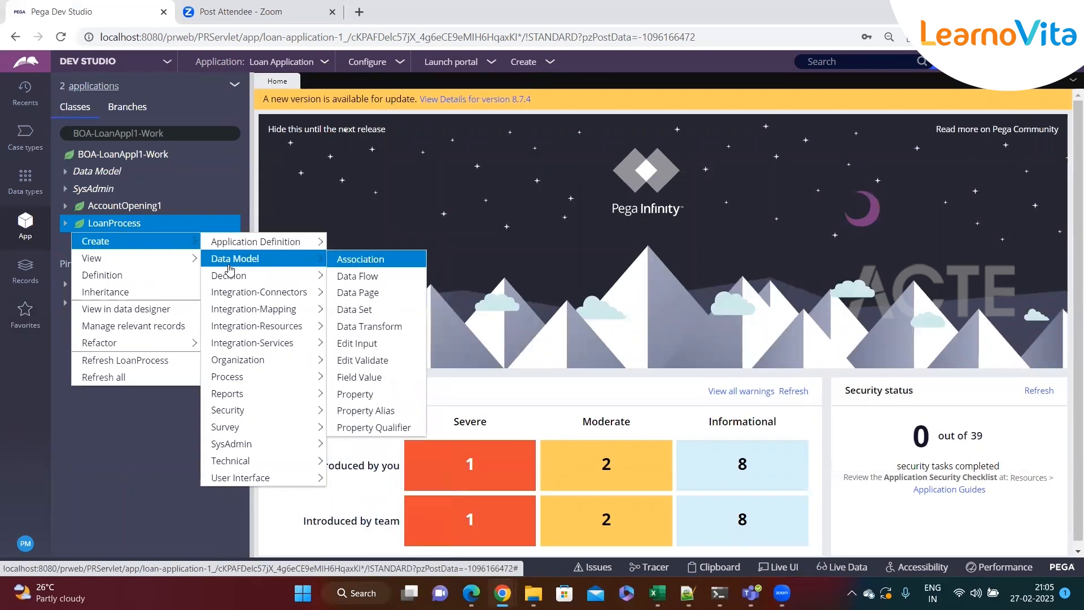
click(361, 394)
click(341, 189)
text(temp)
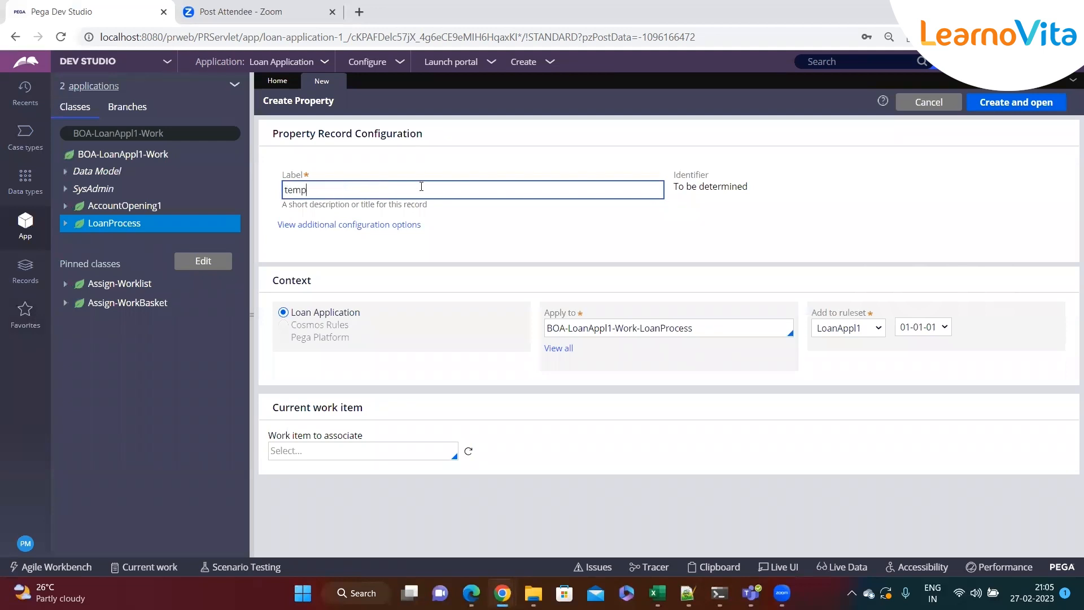
click(1015, 102)
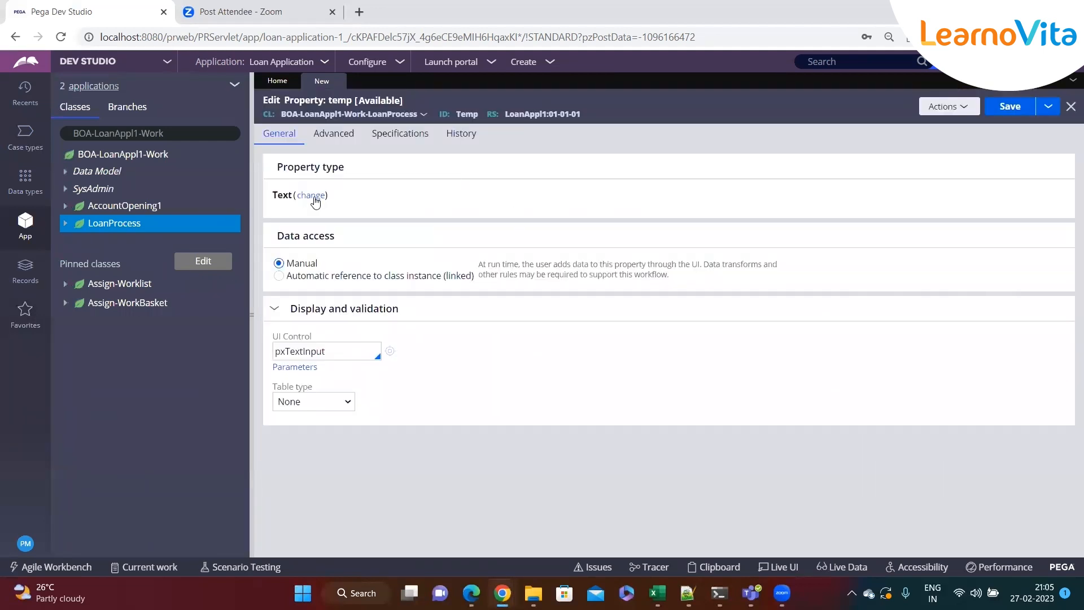
- Choose Text as the temp property's type and save the property
click(312, 196)
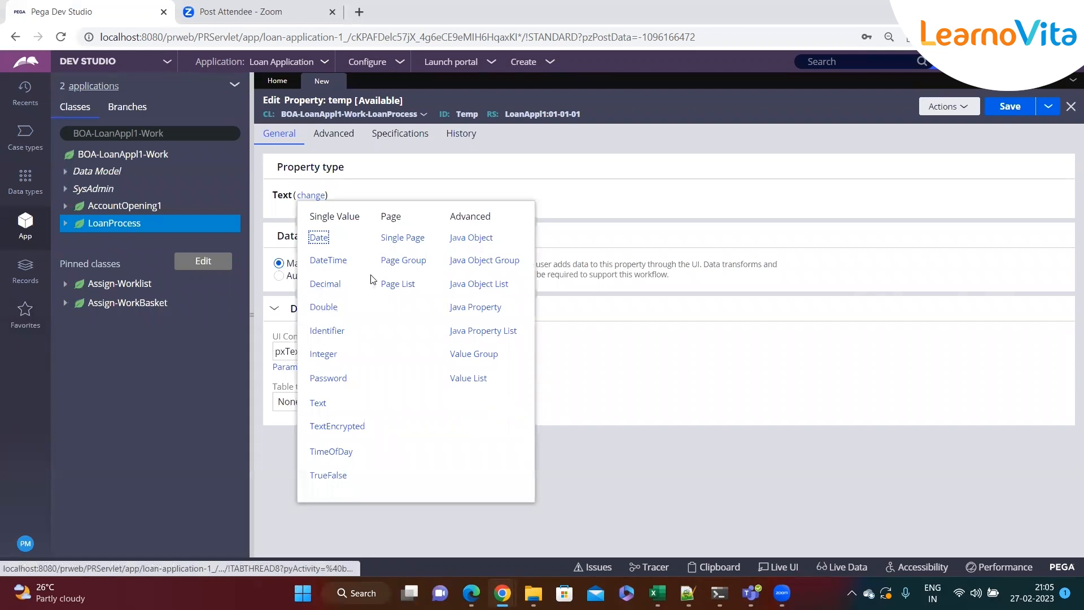
click(318, 402)
click(1009, 106)
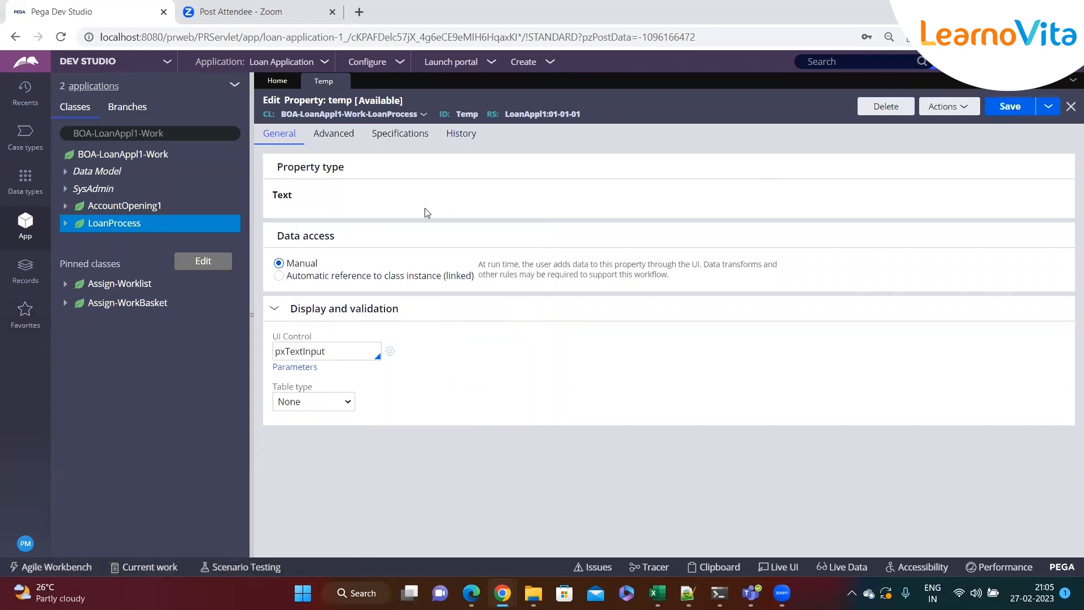
- Check the type of the saved temp property and delete the property, entering ok as the note
double_click(282, 195)
click(347, 204)
click(870, 113)
text(ok)
click(831, 375)
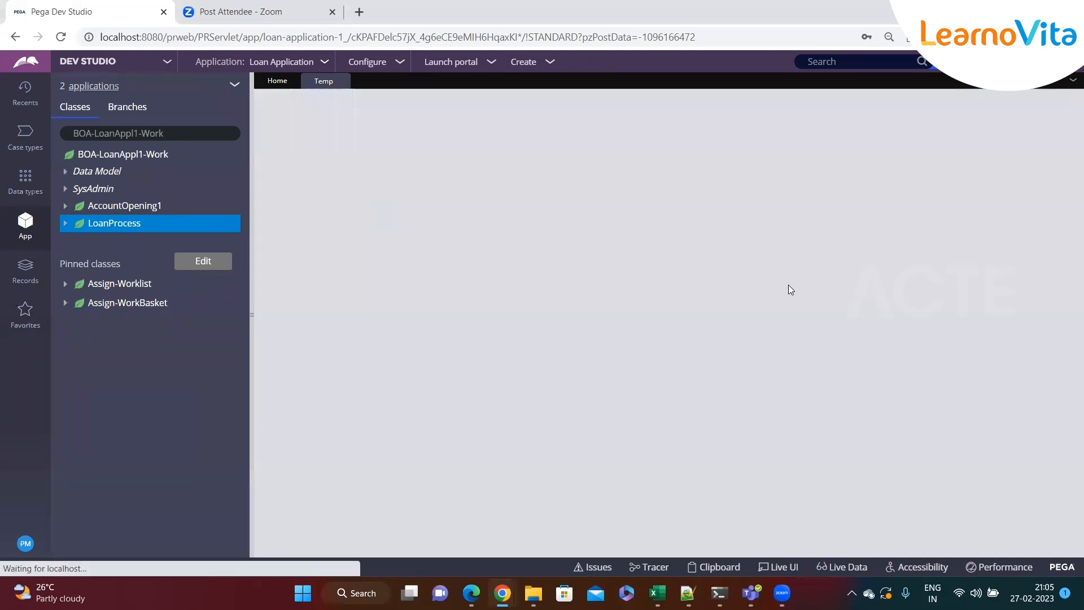
- Create the temp property again from the deleted record, and close both property records without saving the new one
click(1025, 107)
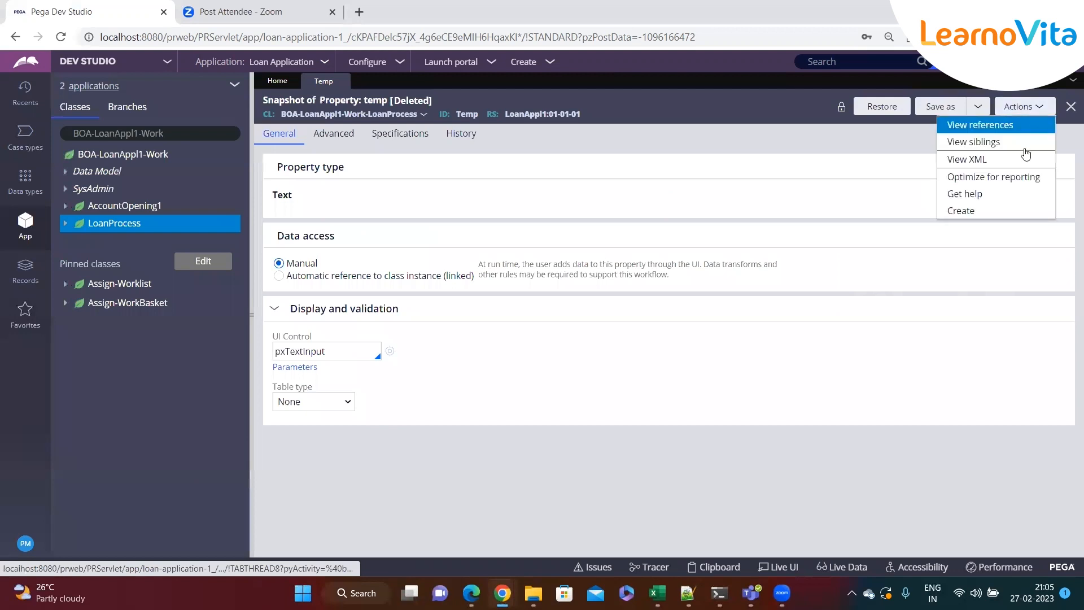
click(999, 212)
text(temp)
click(1014, 103)
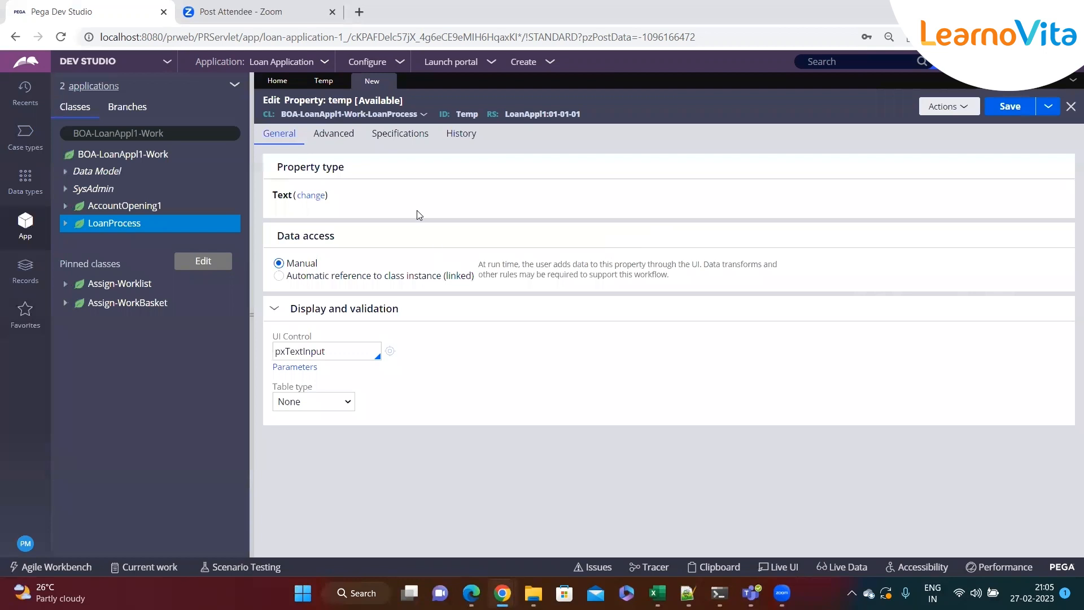
click(389, 81)
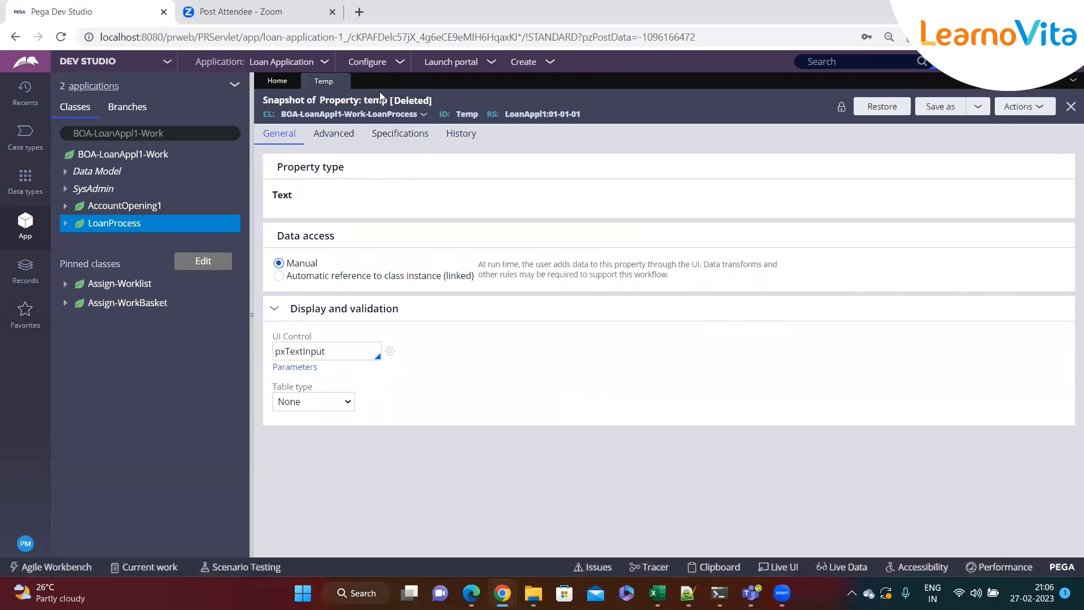
click(342, 82)
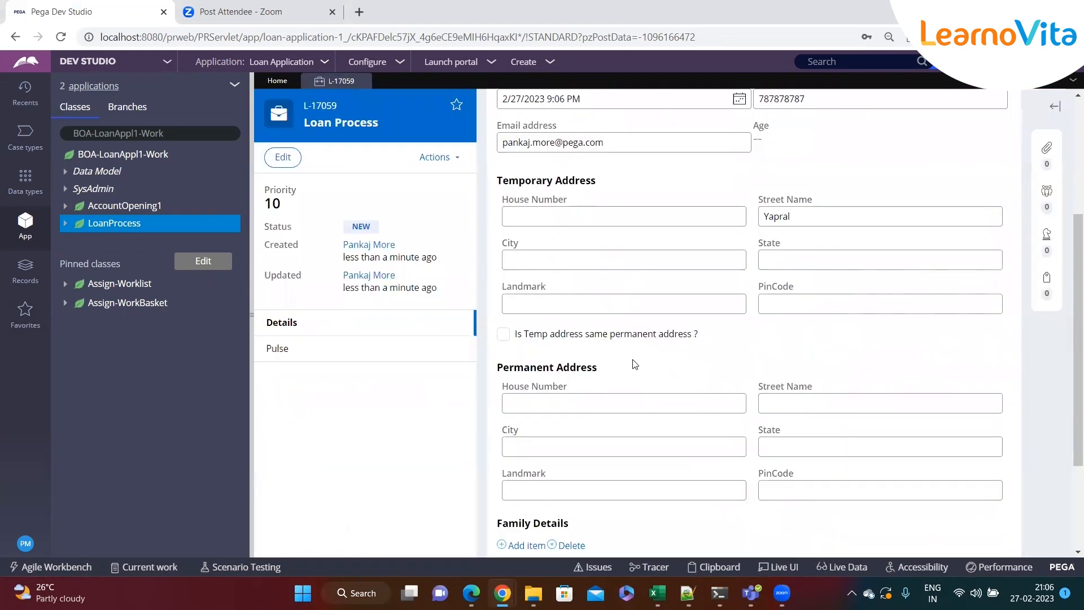
- Continue past the new loan case's personal details form and leave the required Loan Type without a selection
scroll(635, 365, down, 3)
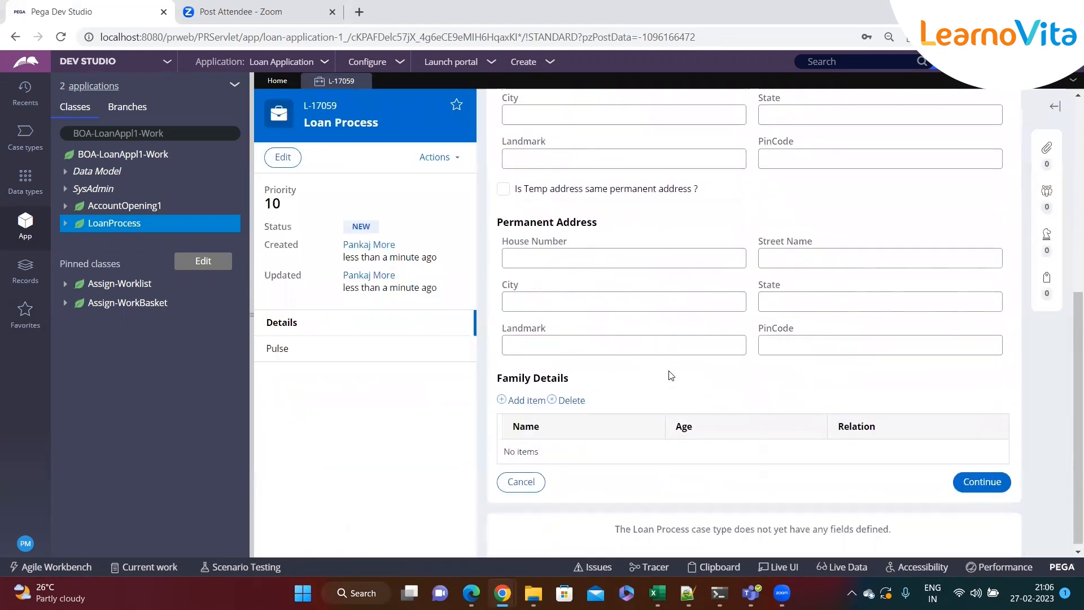
click(986, 478)
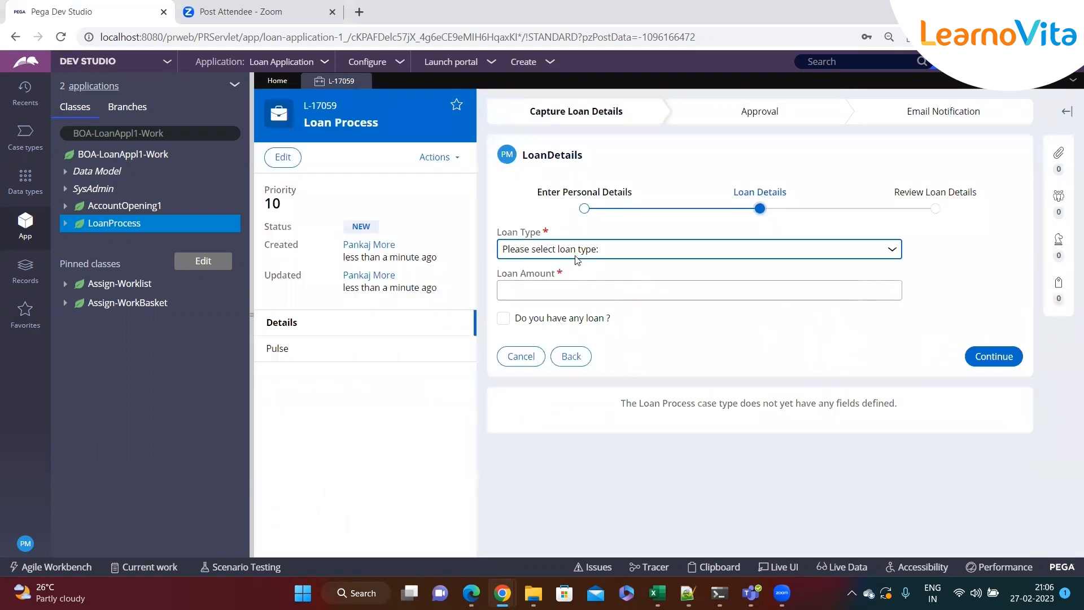
click(584, 253)
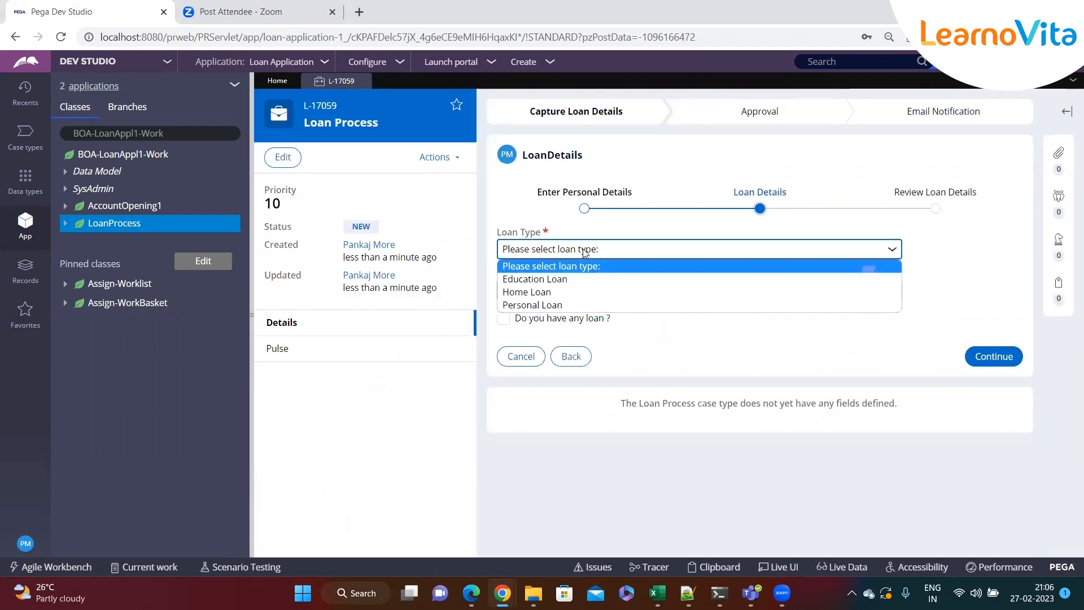
click(637, 353)
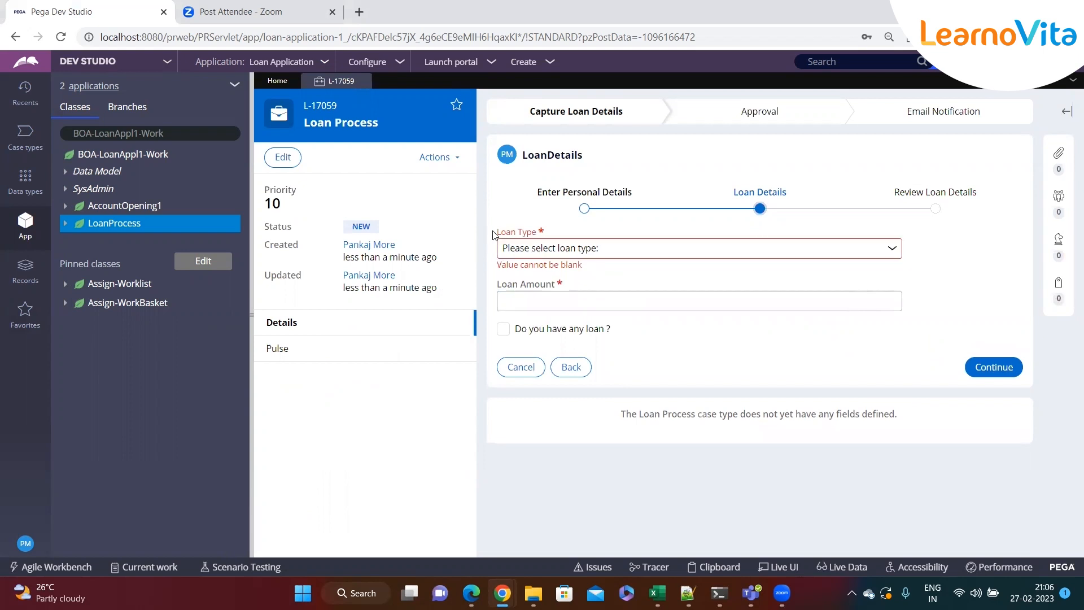
- Set the case's Loan Type to Education Loan
drag(491, 236, 568, 237)
click(593, 249)
click(552, 278)
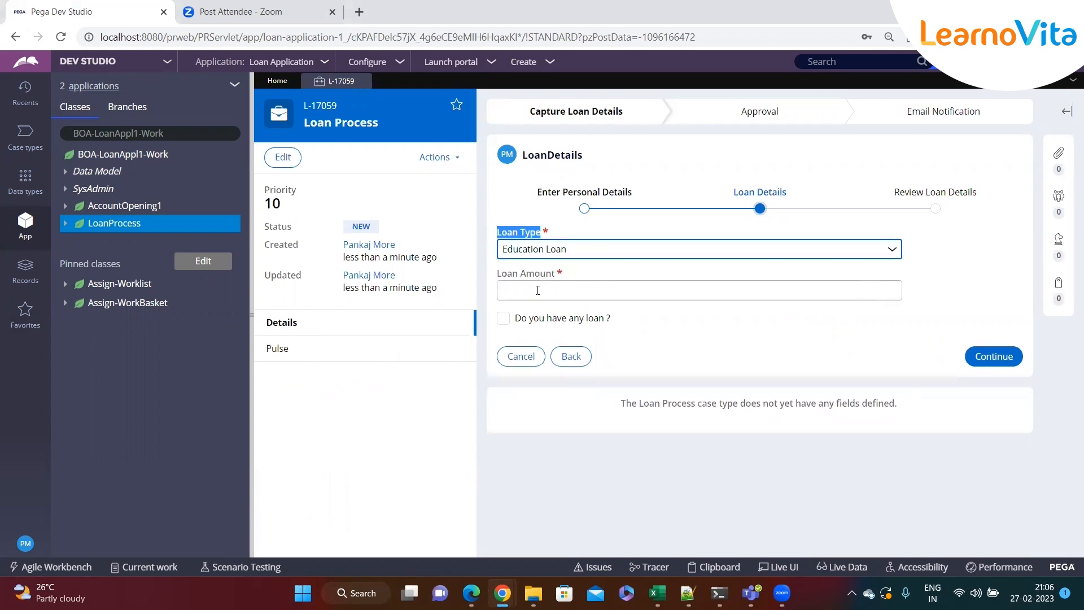
- Check the required-field validation by leaving Loan Amount blank, and look through the Loan Type options again
drag(497, 277, 569, 278)
click(567, 288)
click(751, 323)
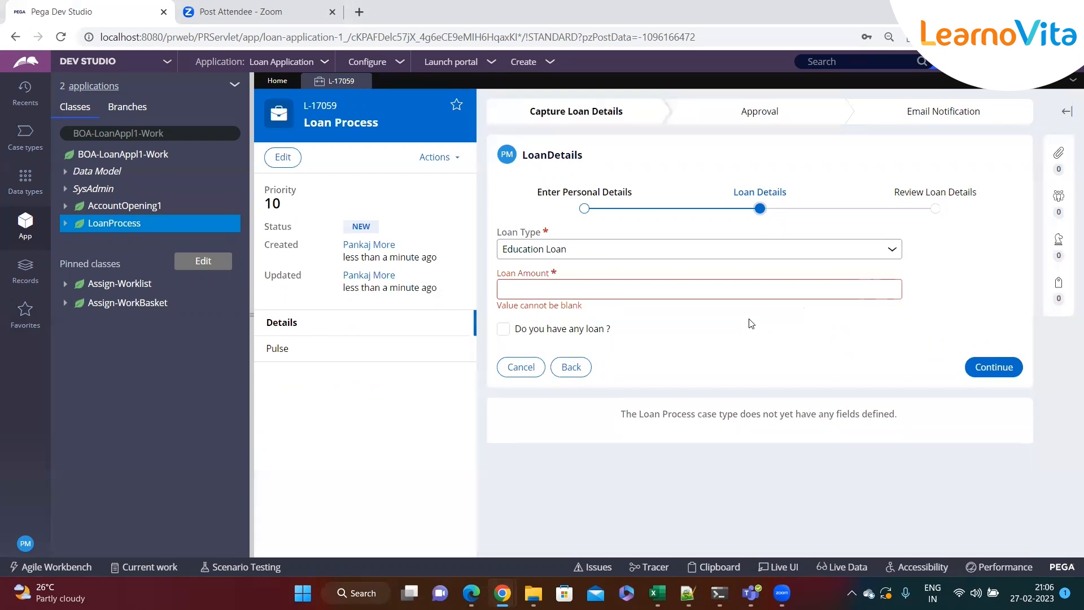
click(563, 289)
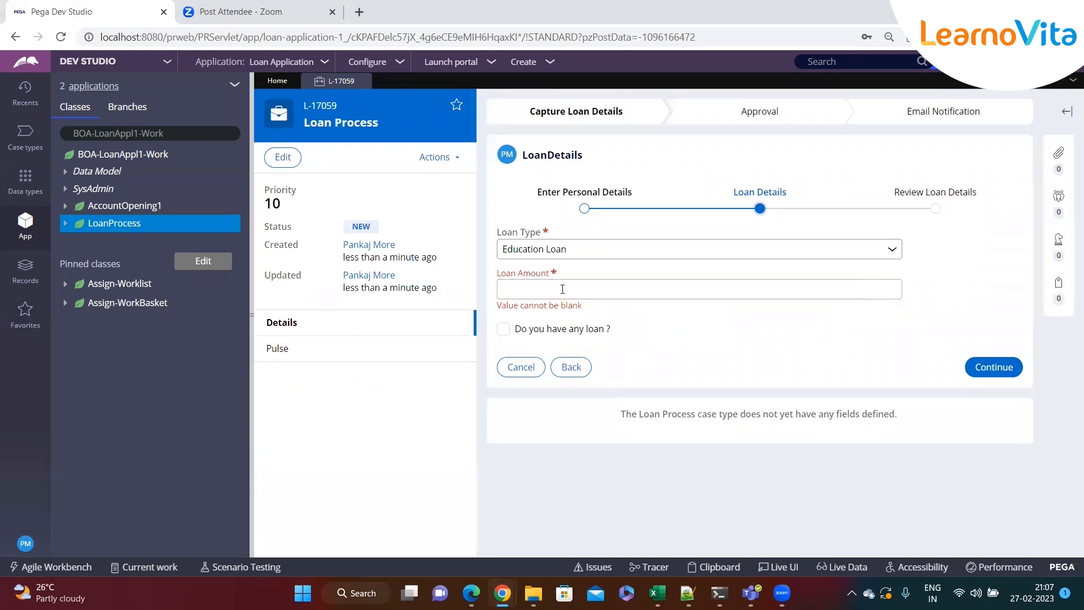
click(634, 249)
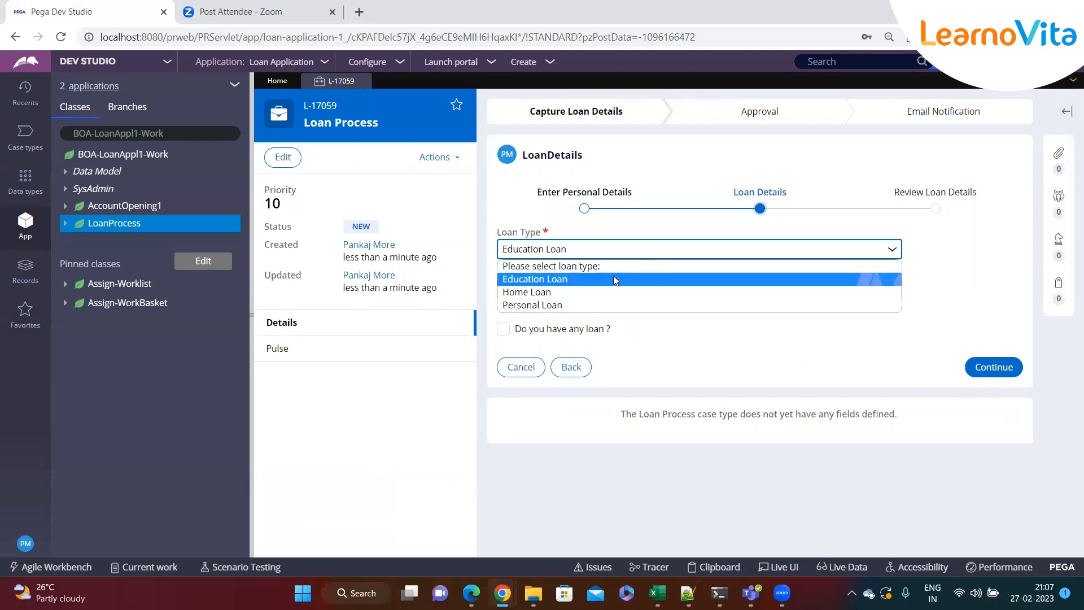
key(Down)
click(652, 319)
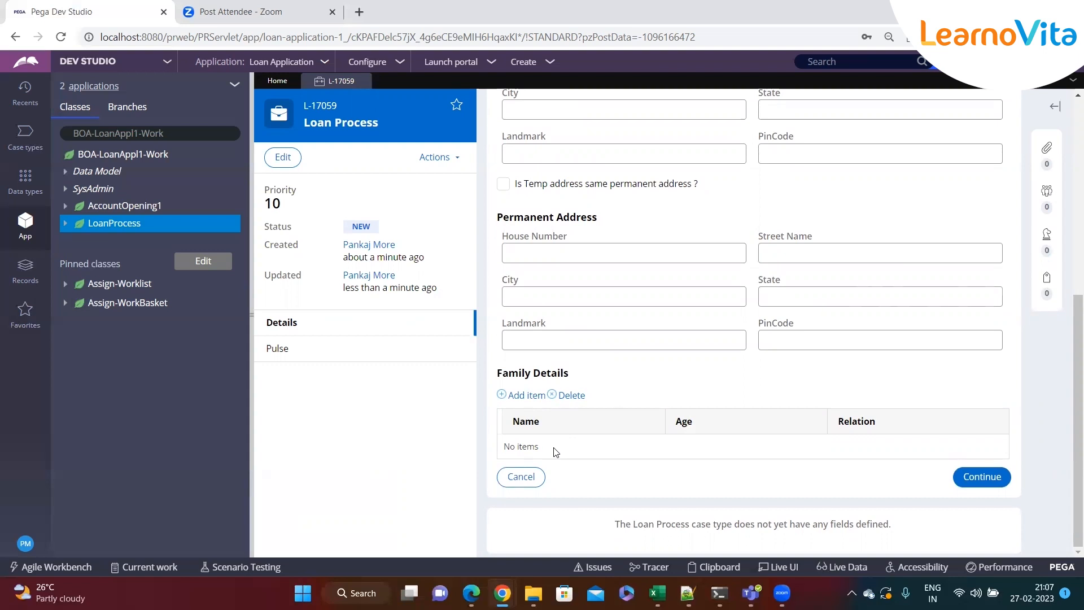
- Use Live UI on the Family Details grid to inspect its Grid No Results Message section, and close that section rule
drag(498, 376, 594, 388)
click(594, 389)
click(785, 572)
click(467, 374)
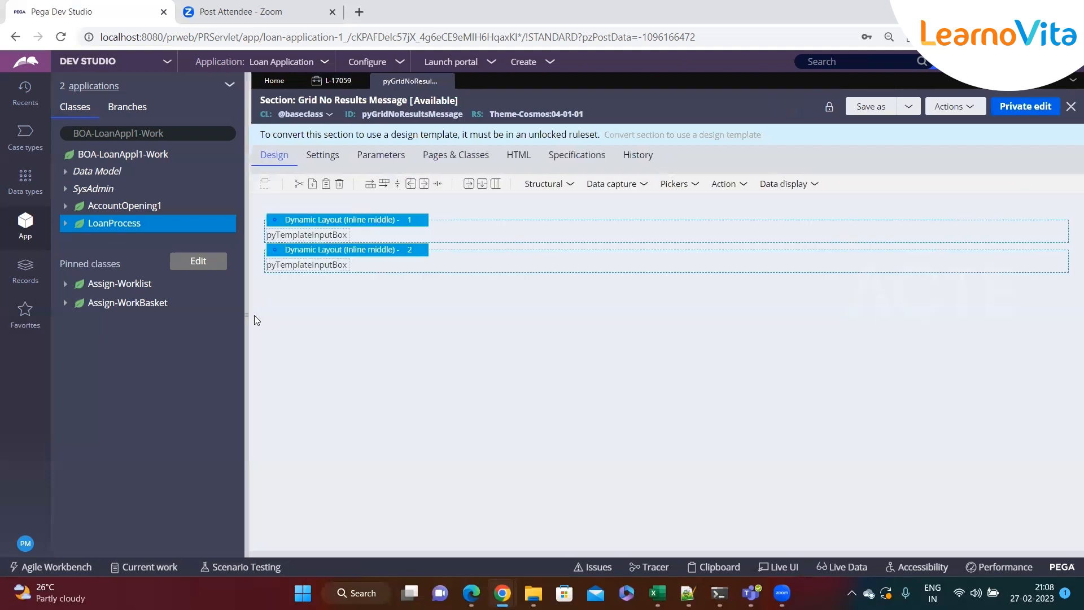
click(252, 315)
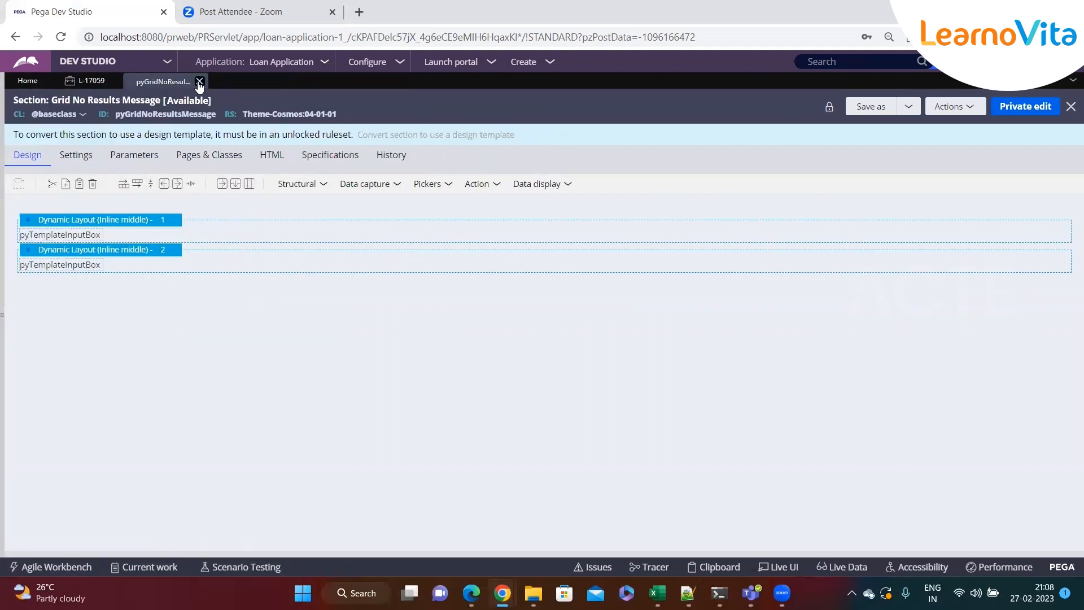
click(201, 80)
- Use Live UI on the Permanent Address City field to open the Personal Details section rule and review its layouts down to the Family Details table
scroll(707, 520, down, 3)
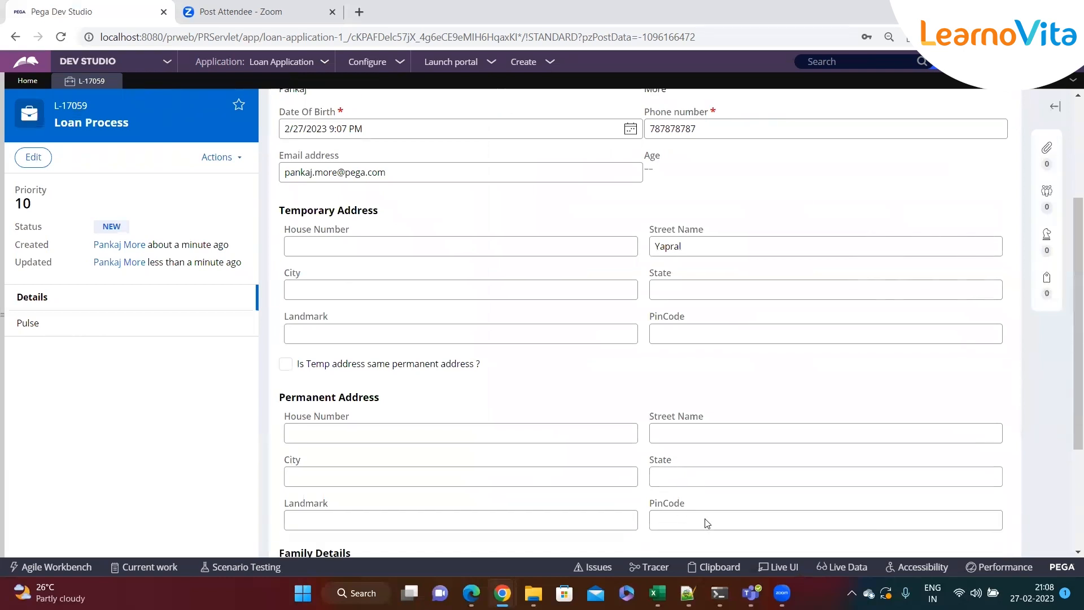
click(779, 567)
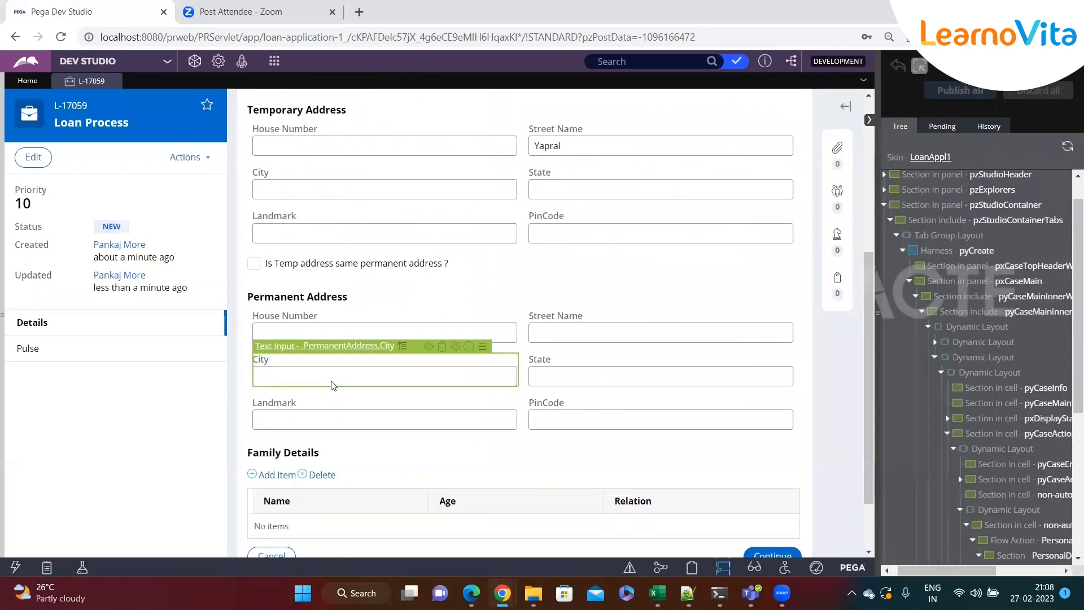
click(434, 348)
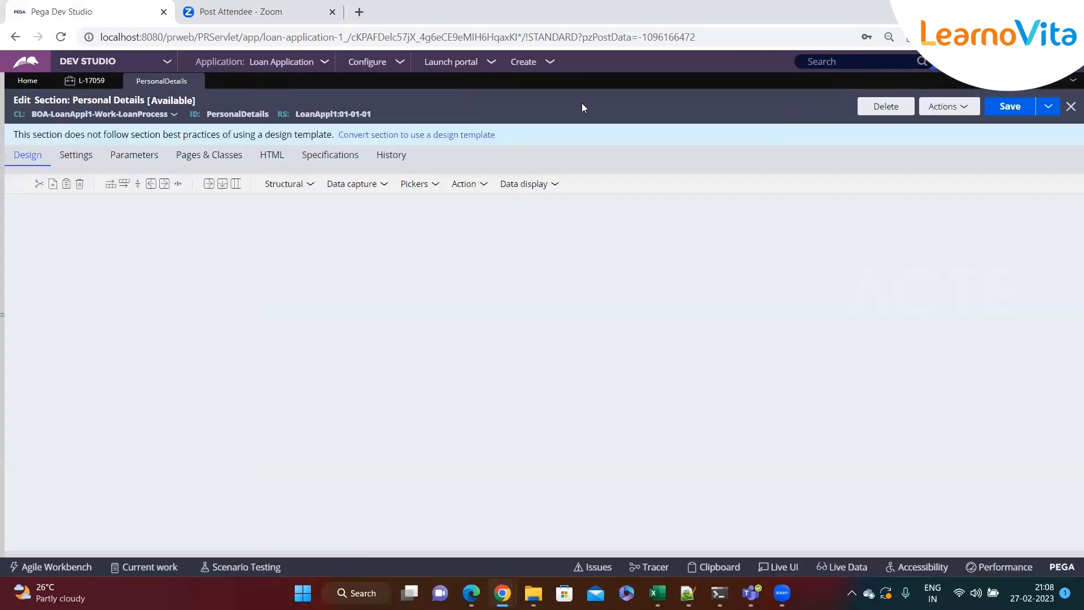
scroll(165, 374, down, 5)
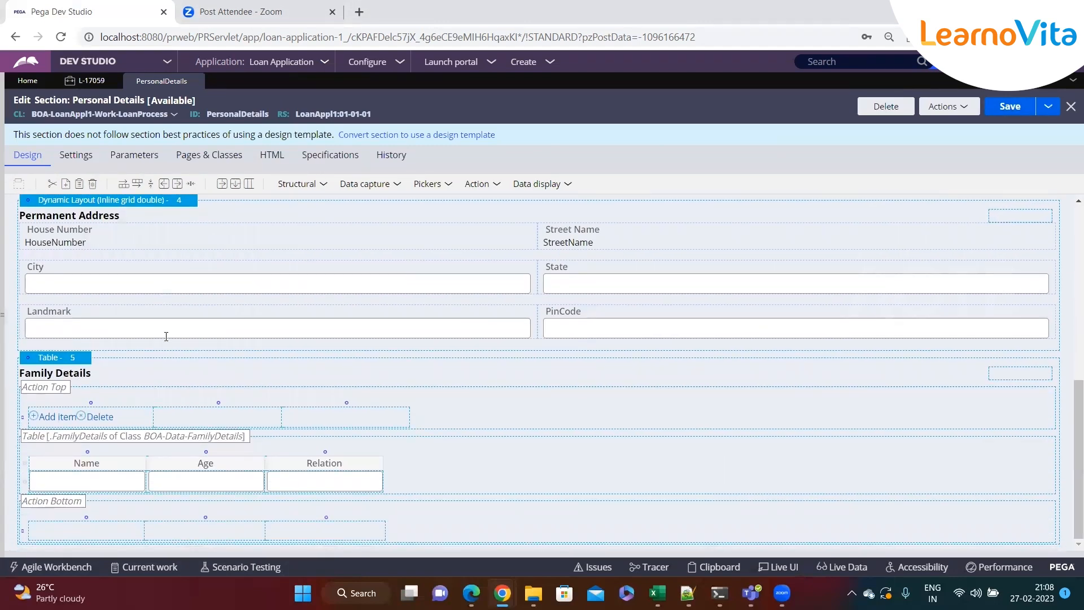
scroll(166, 337, up, 5)
mouse_move(657, 593)
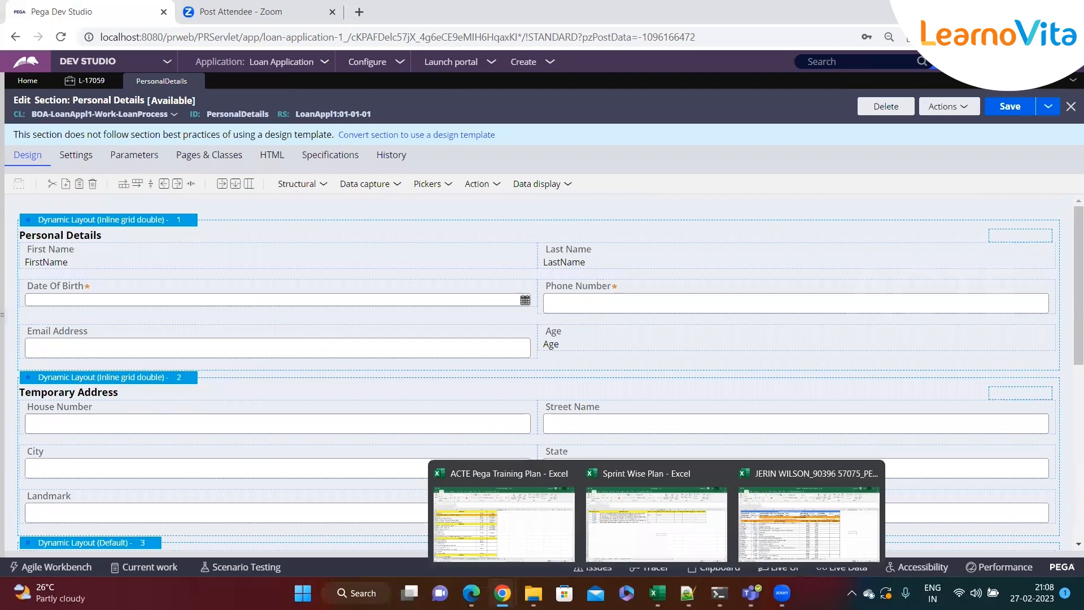
click(255, 266)
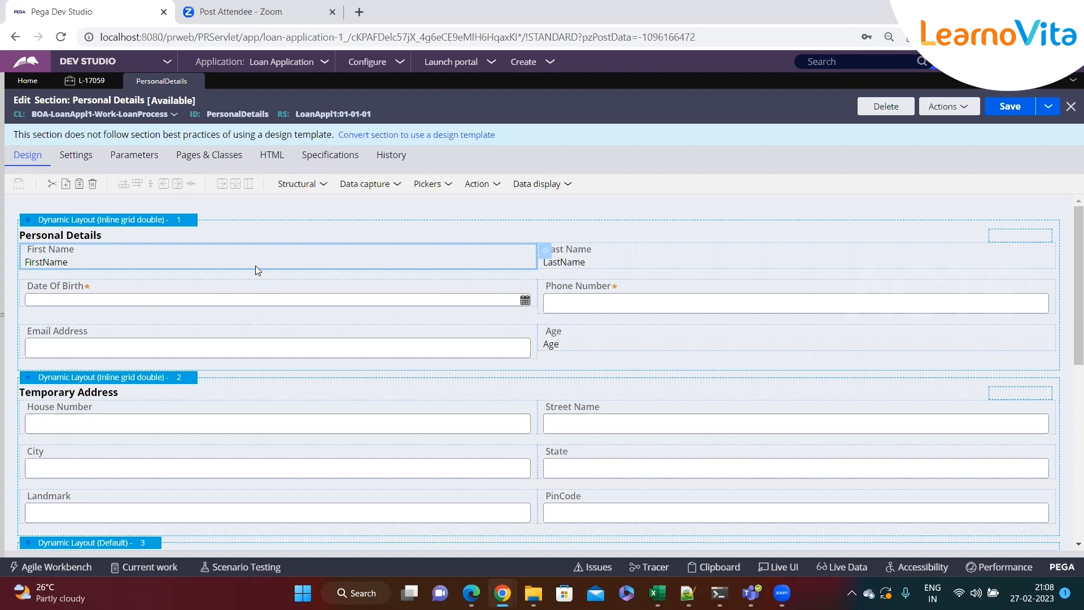
- Try adding a hierarchical table above the Personal Details layout, and remove it again
click(326, 191)
drag(388, 322, 168, 223)
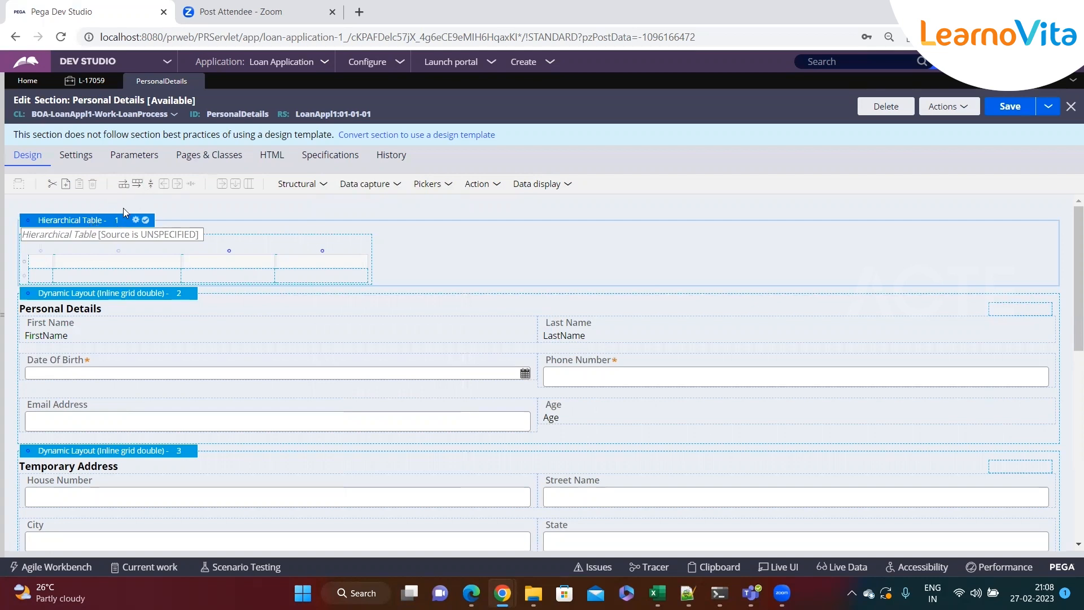
click(149, 189)
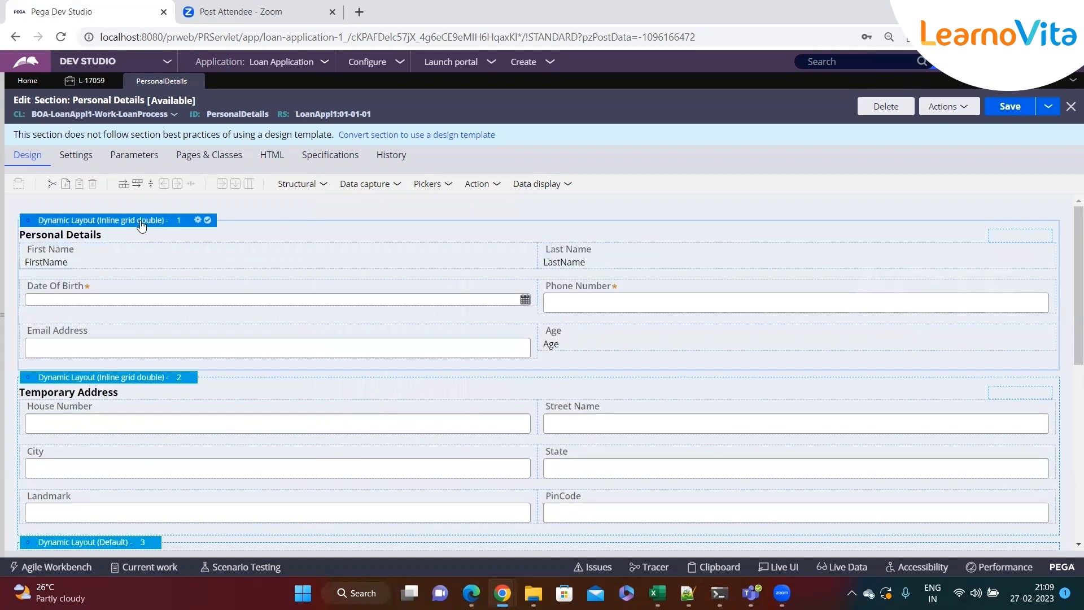
- Open the UI elements gallery to view its showcase samples, and close it again
click(405, 67)
mouse_move(377, 89)
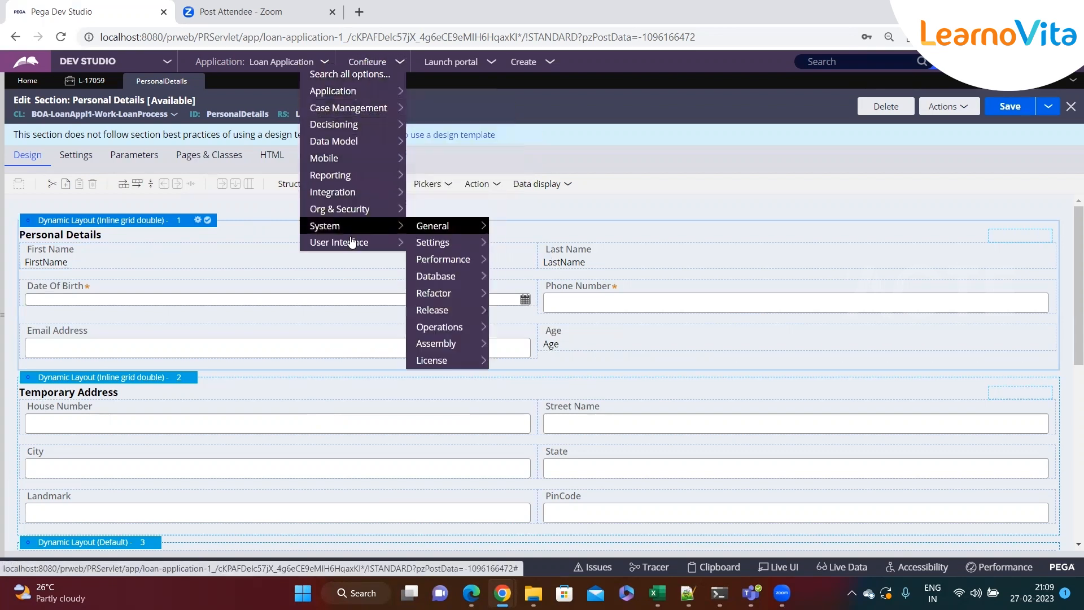
mouse_move(350, 242)
mouse_move(443, 263)
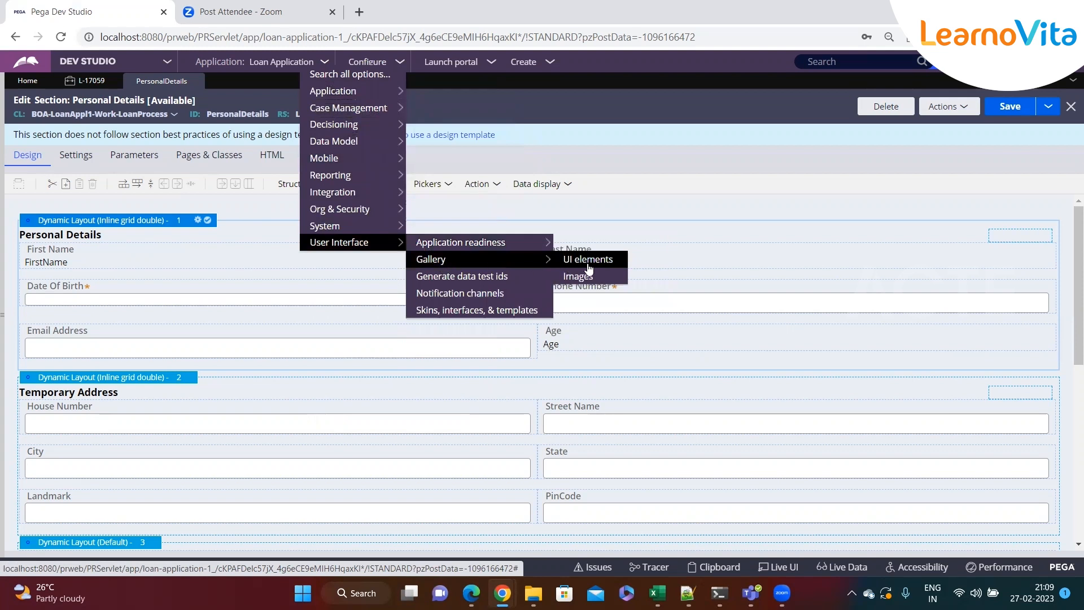
click(585, 263)
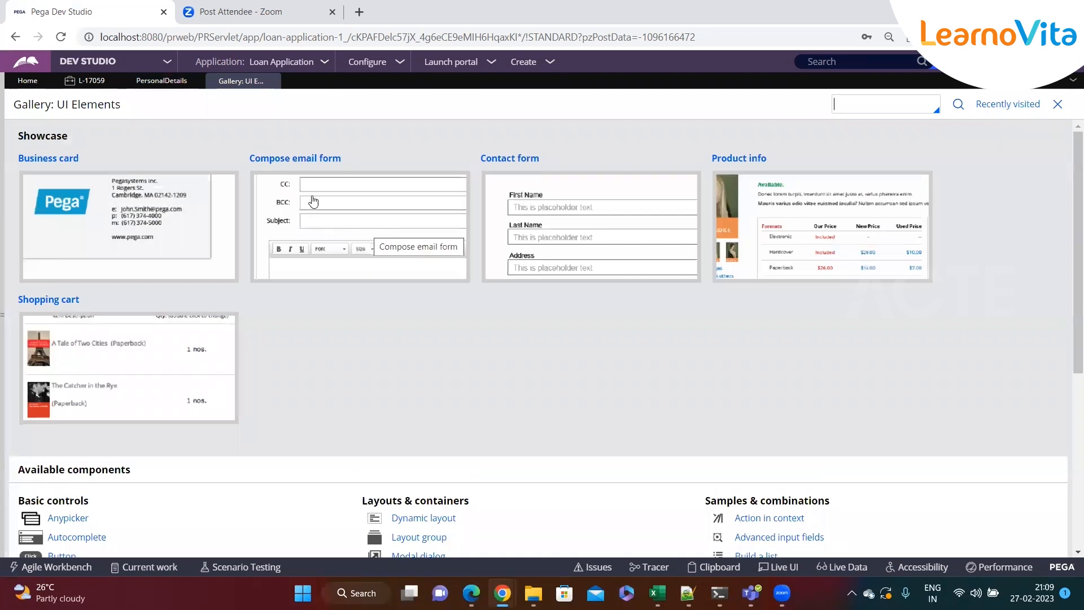
click(272, 81)
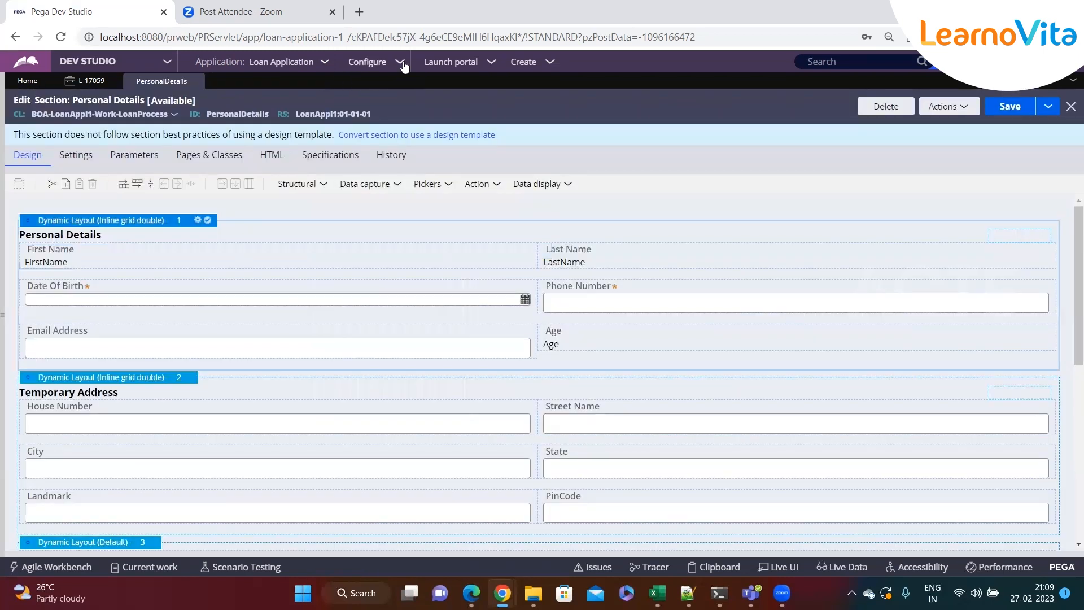
- Reopen the UI elements gallery and look through its available basic controls, layouts and row/list based components
click(370, 62)
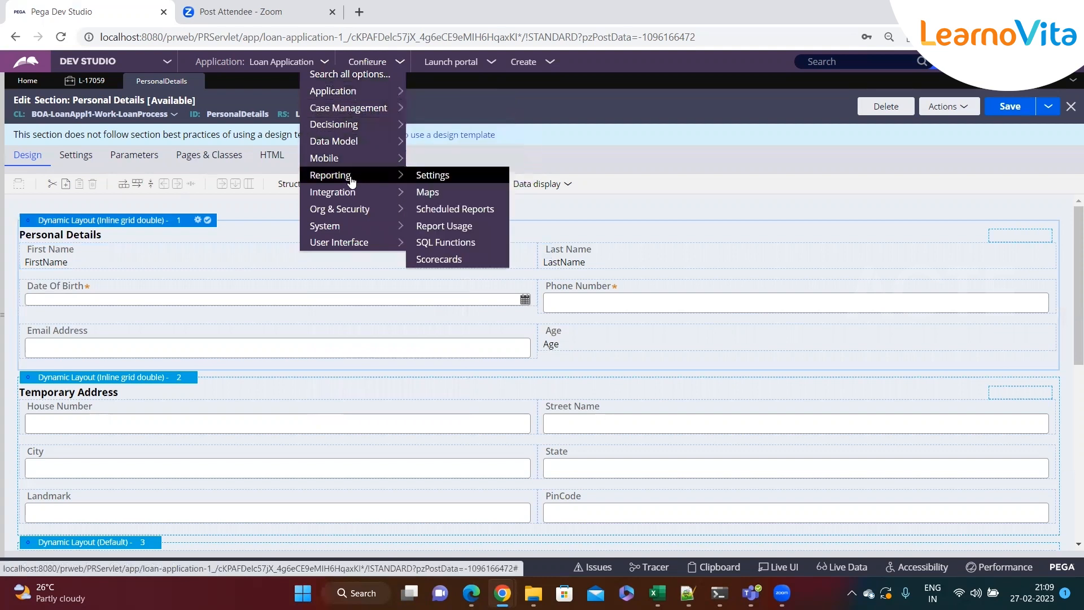
mouse_move(354, 248)
mouse_move(449, 261)
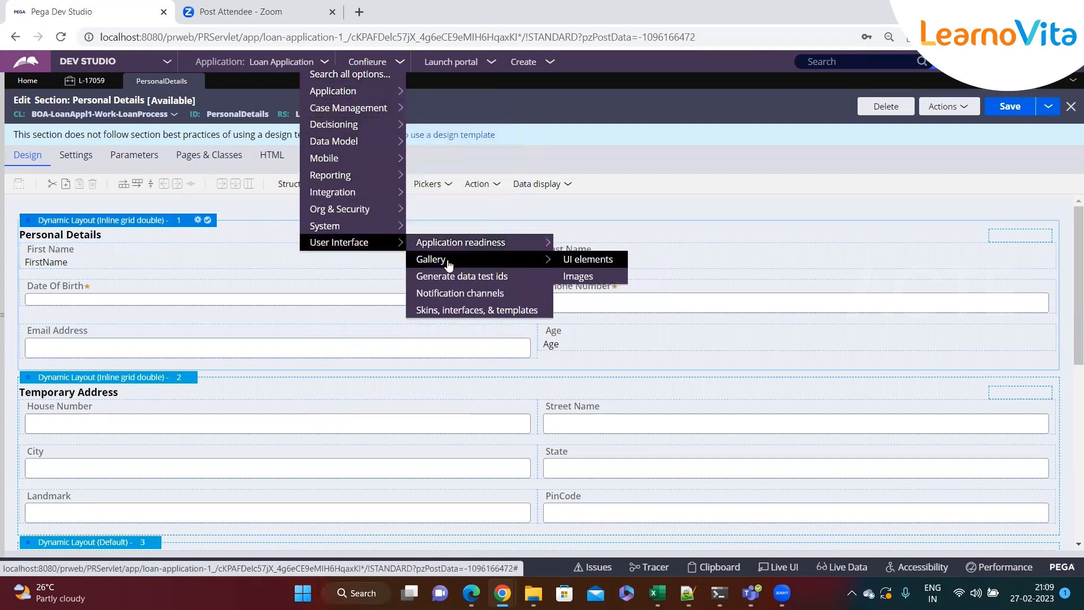
click(599, 260)
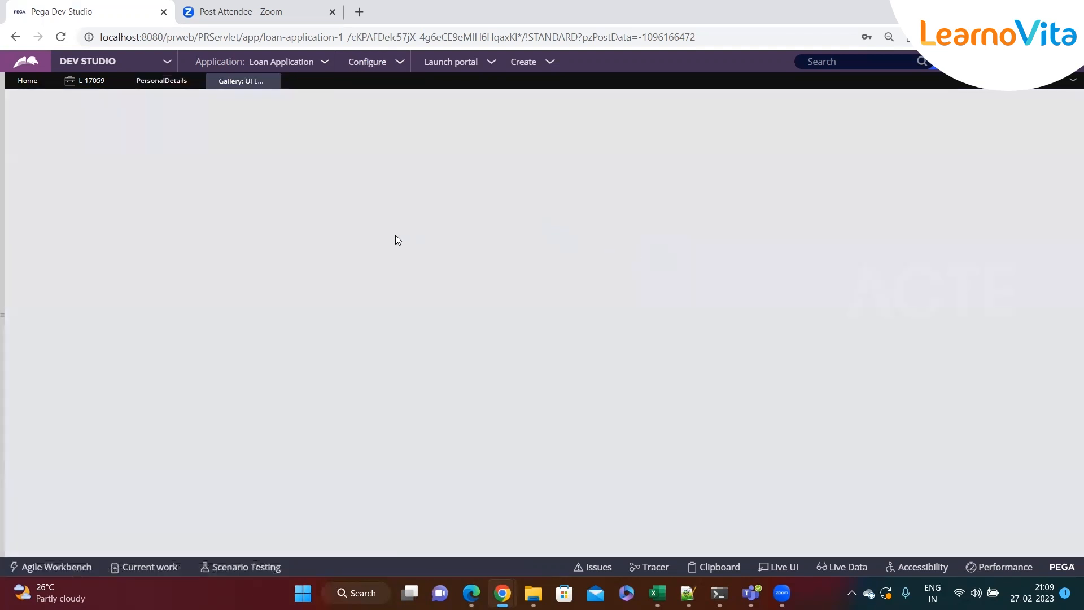
scroll(358, 262, down, 3)
scroll(358, 261, down, 3)
scroll(358, 262, up, 5)
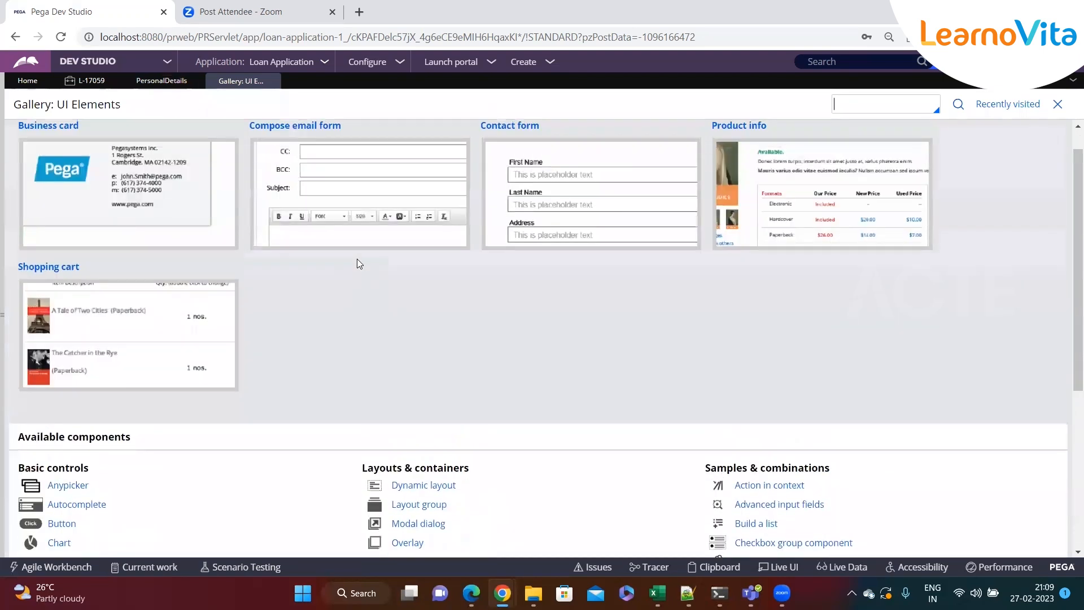
scroll(371, 265, down, 4)
scroll(371, 265, down, 1)
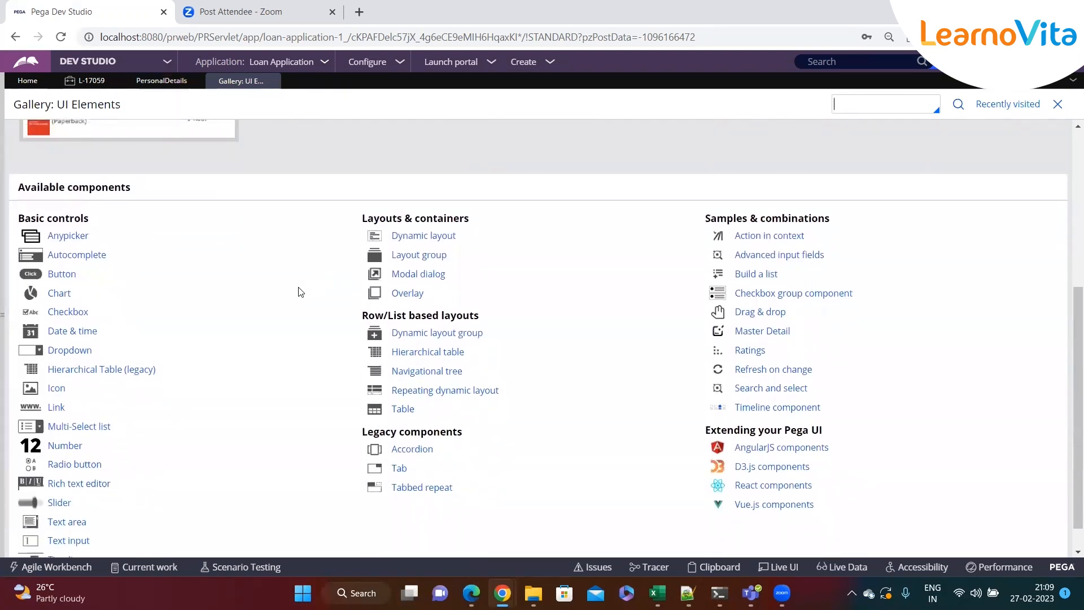
scroll(544, 295, down, 1)
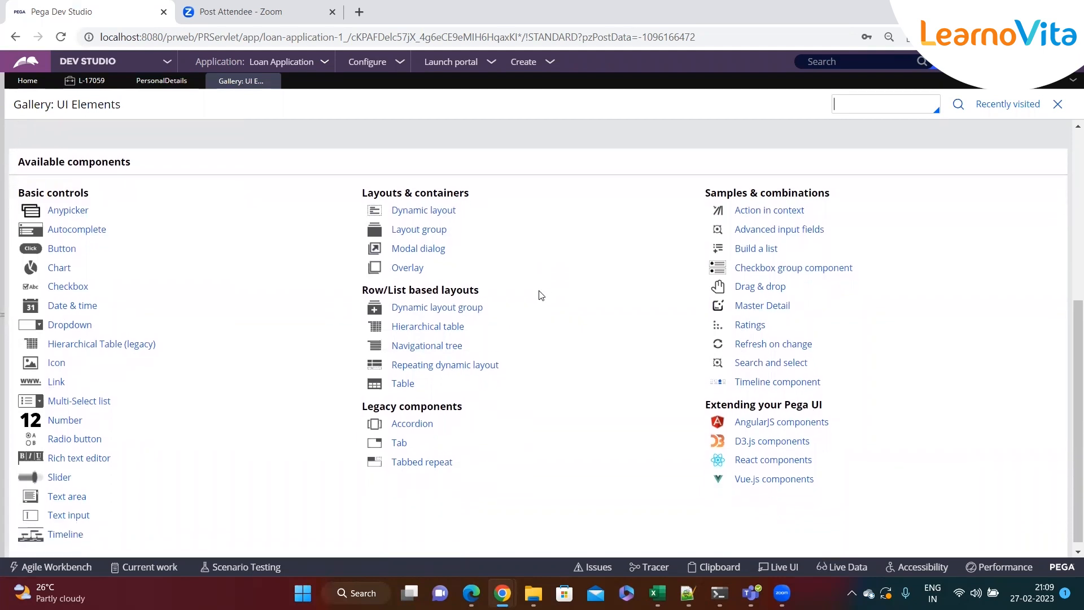
- View the gallery's Hierarchical table example and expand the first two top-level employee rows to examine their child rows
click(428, 319)
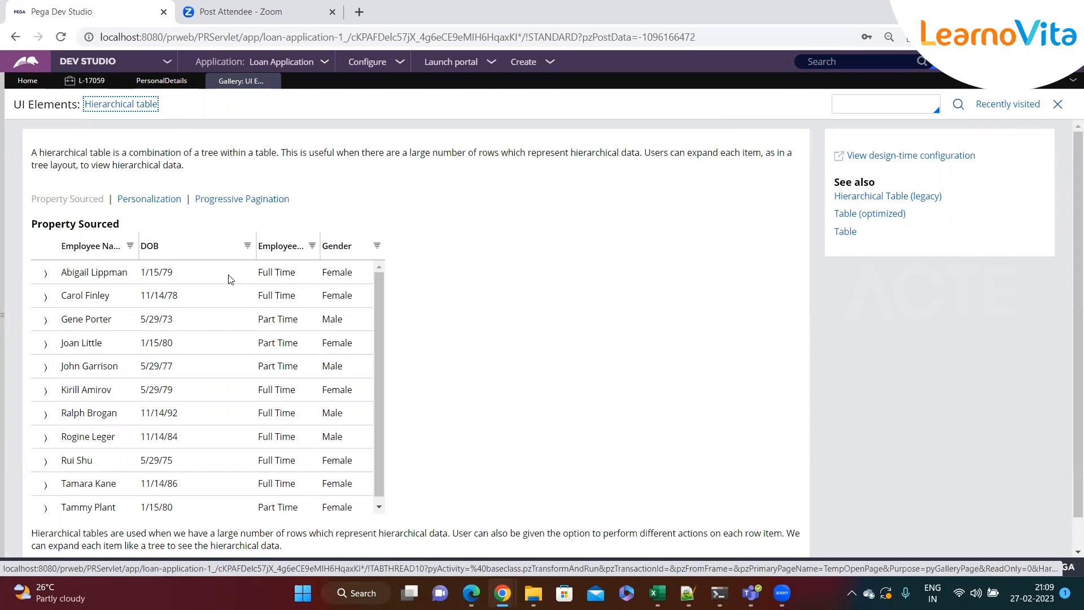
click(45, 274)
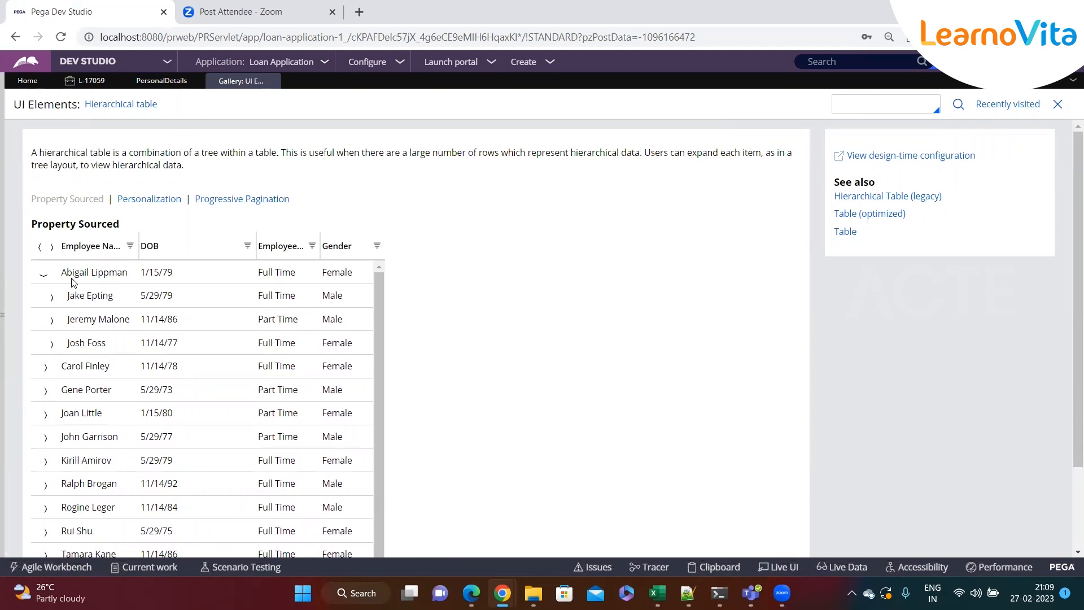
click(46, 366)
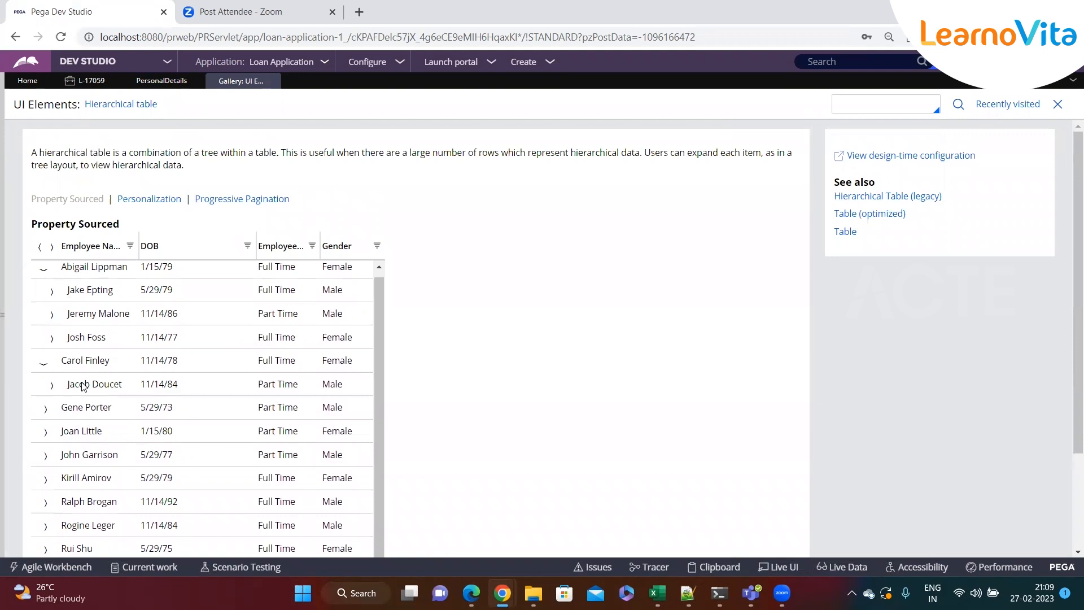
scroll(84, 386, down, 2)
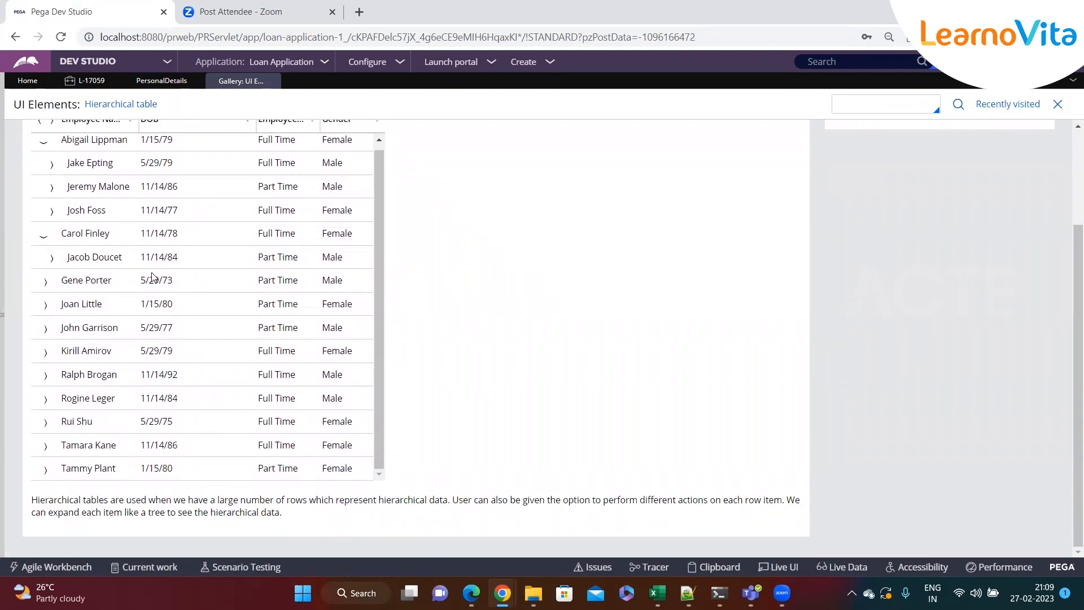
scroll(201, 276, up, 1)
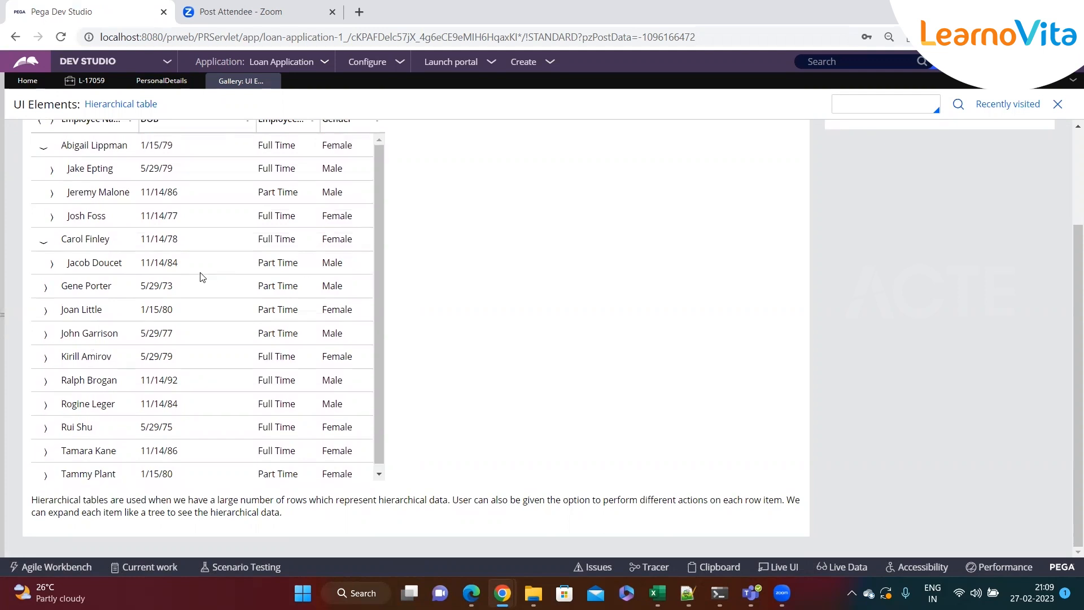
scroll(201, 276, up, 1)
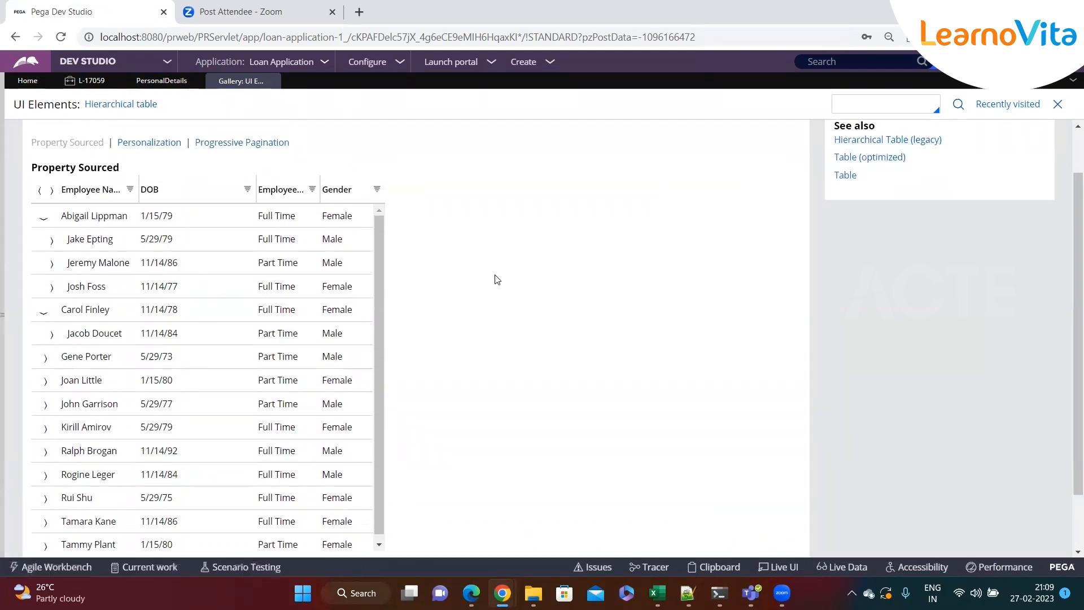
scroll(497, 279, up, 1)
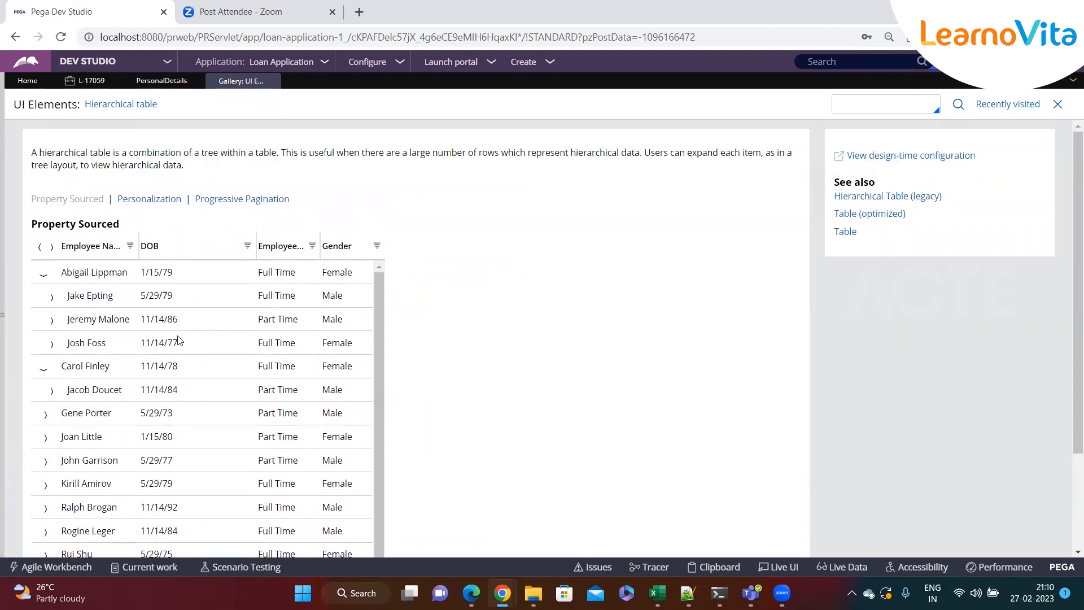
- Inspect the example's design-time configuration, check the Personalization table's data source and visibility properties, and close the section rule without changes
click(916, 162)
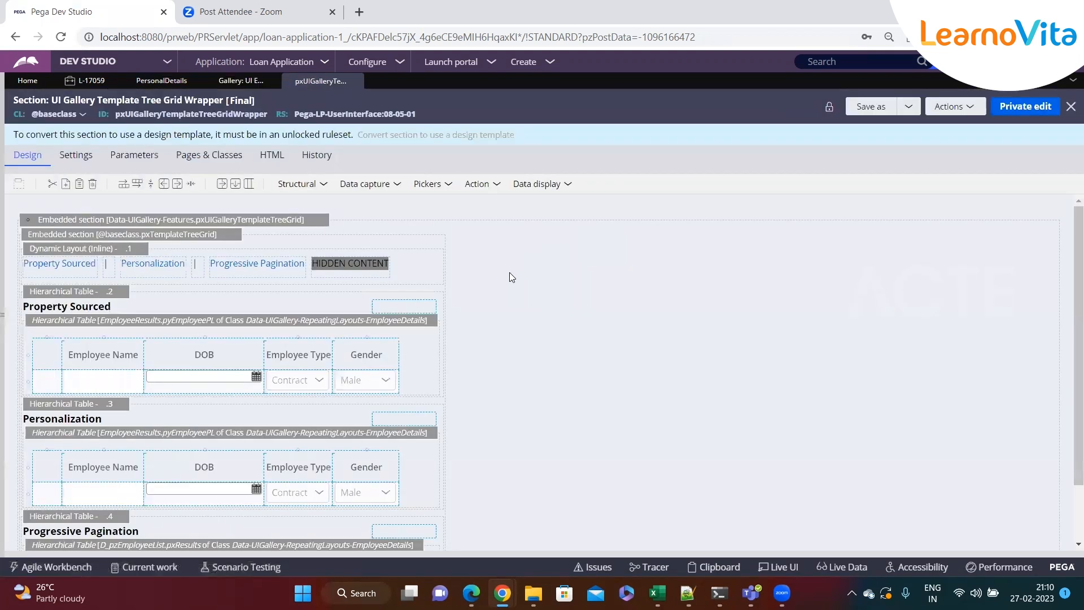
scroll(74, 305, down, 1)
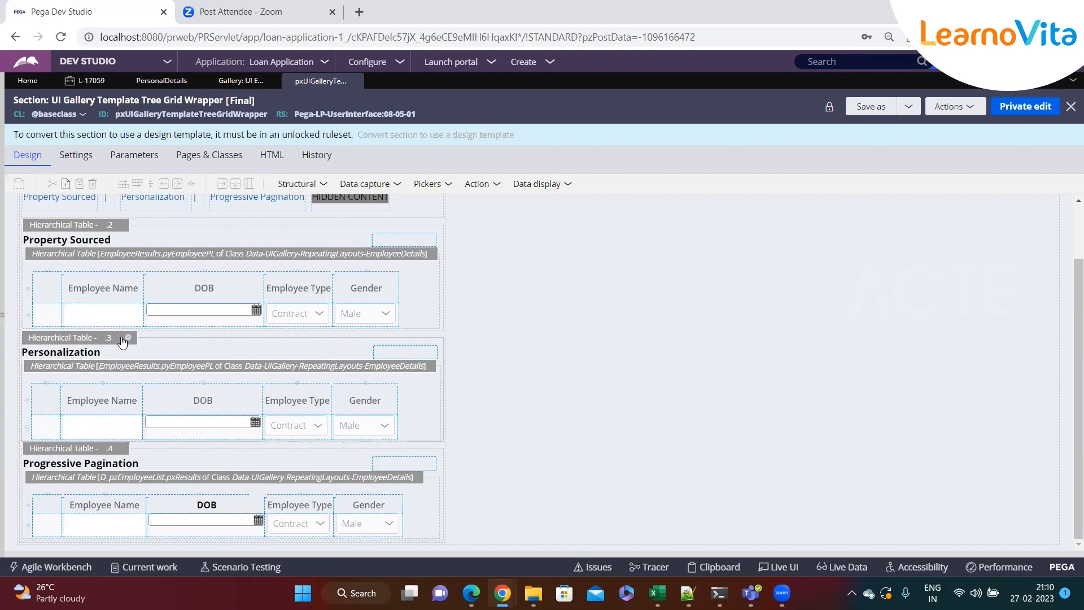
click(129, 339)
scroll(447, 240, down, 3)
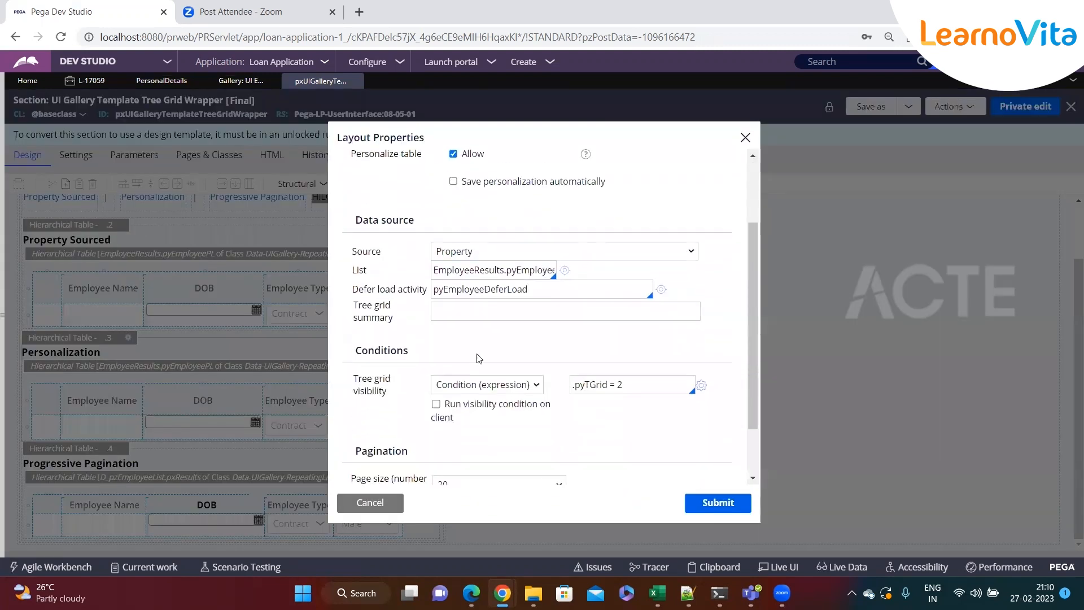
double_click(445, 232)
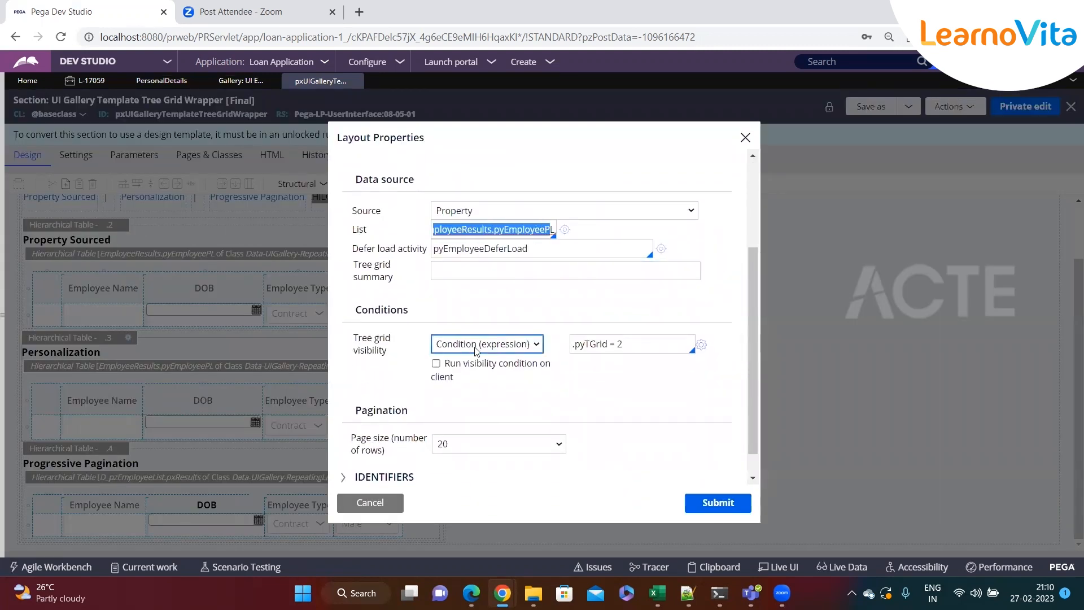
scroll(442, 343, down, 1)
click(384, 503)
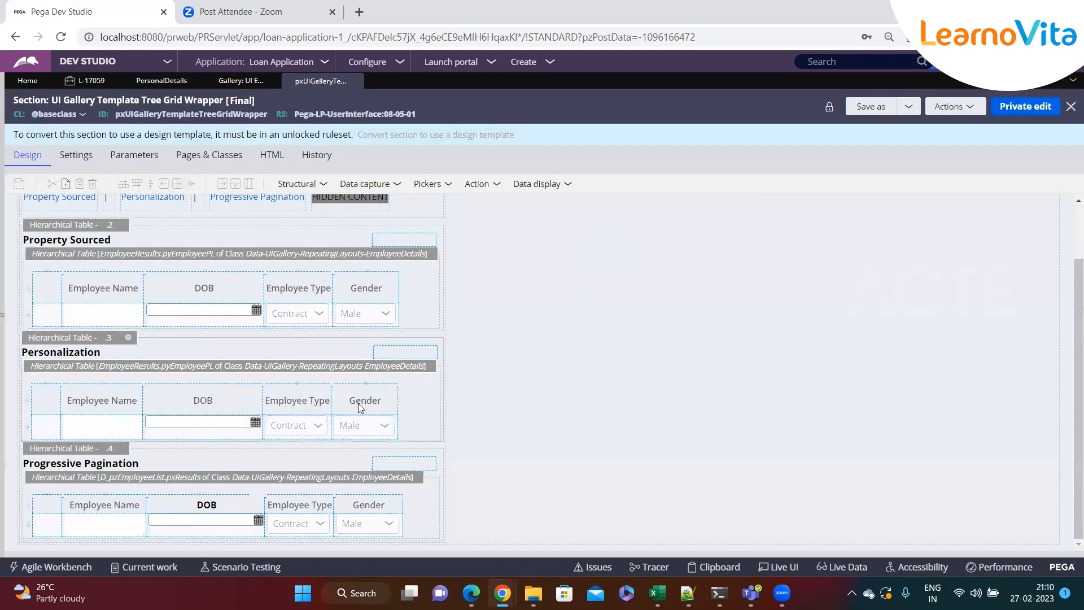
click(356, 81)
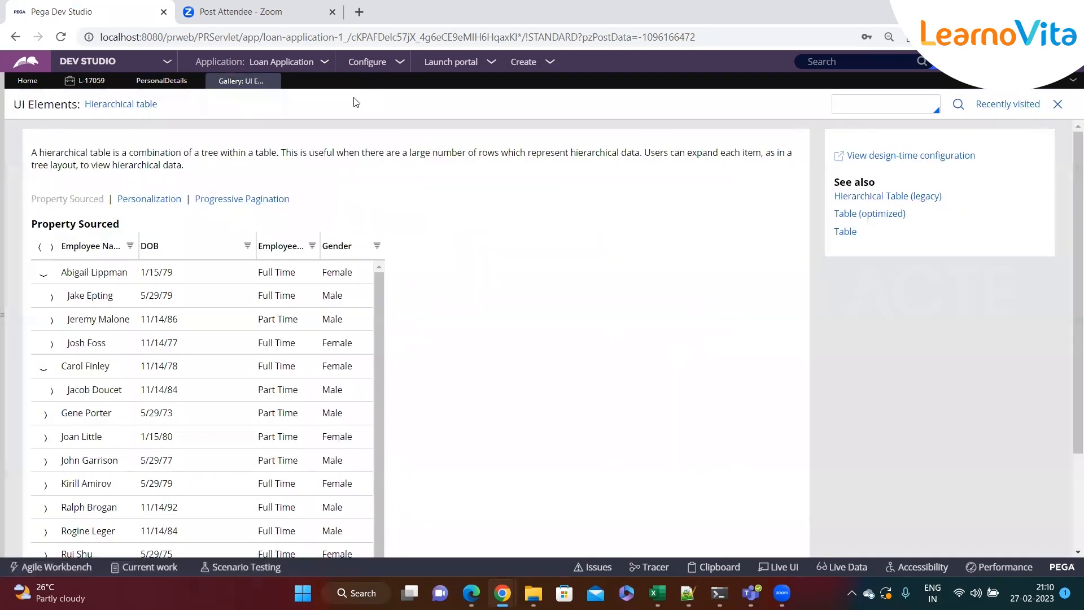
- Close the UI elements gallery and select the Age field in the Personal Details section
click(146, 85)
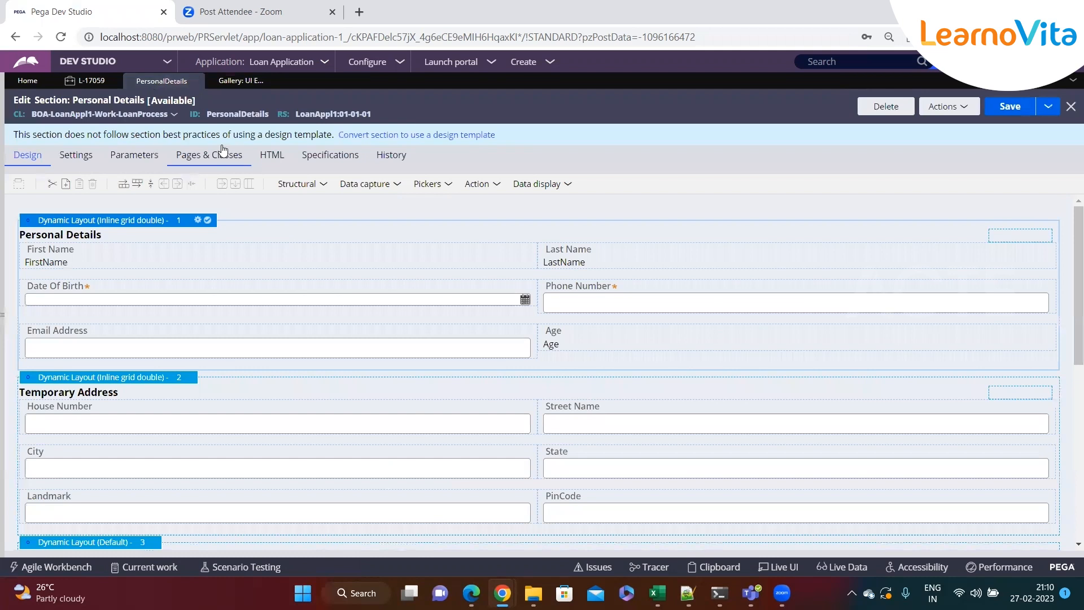
click(230, 84)
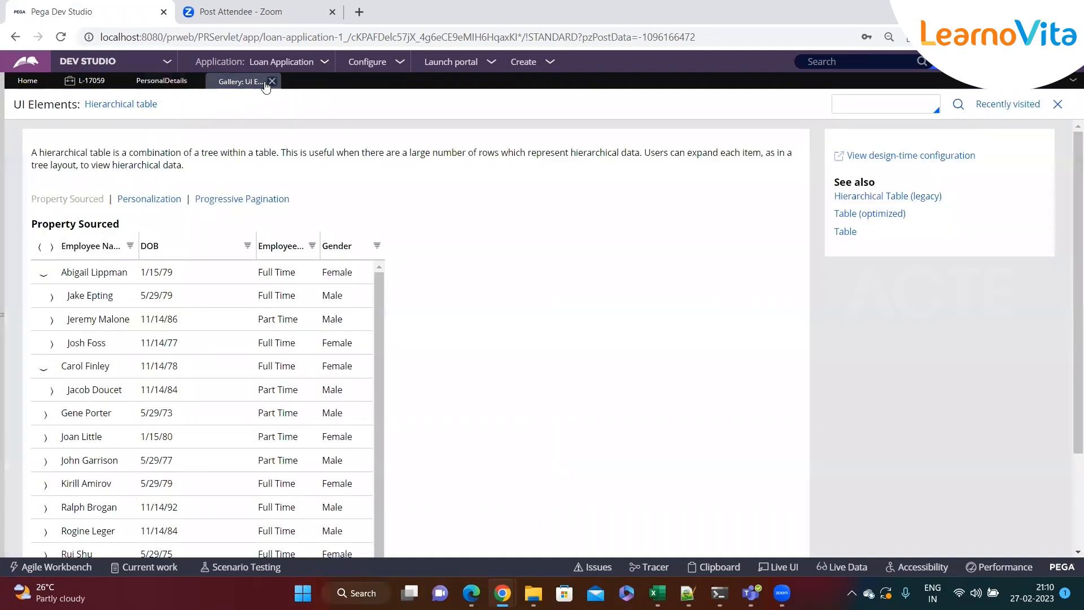
click(273, 81)
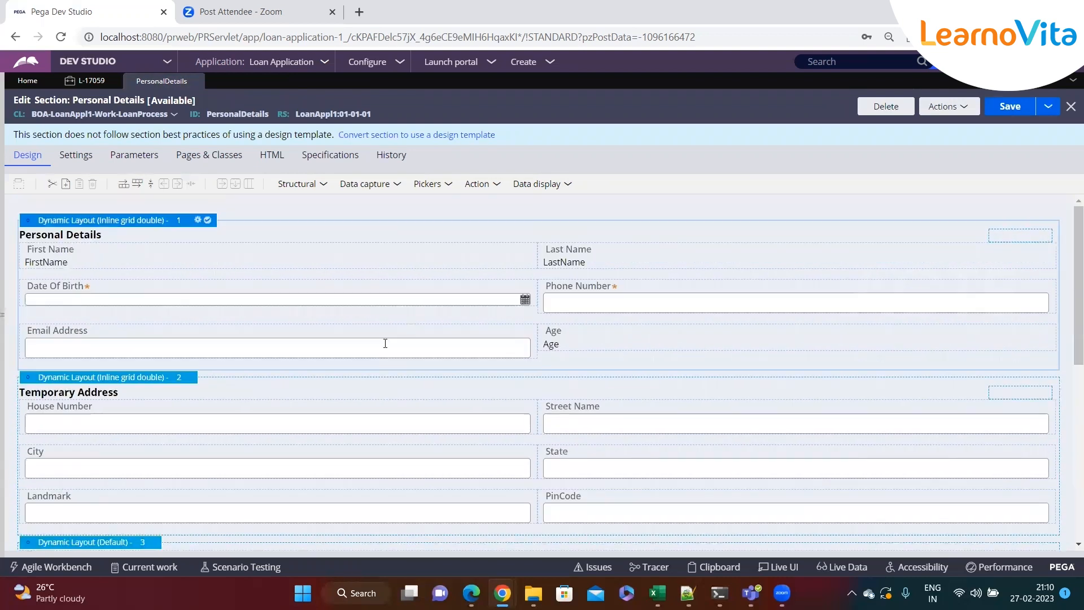
click(624, 344)
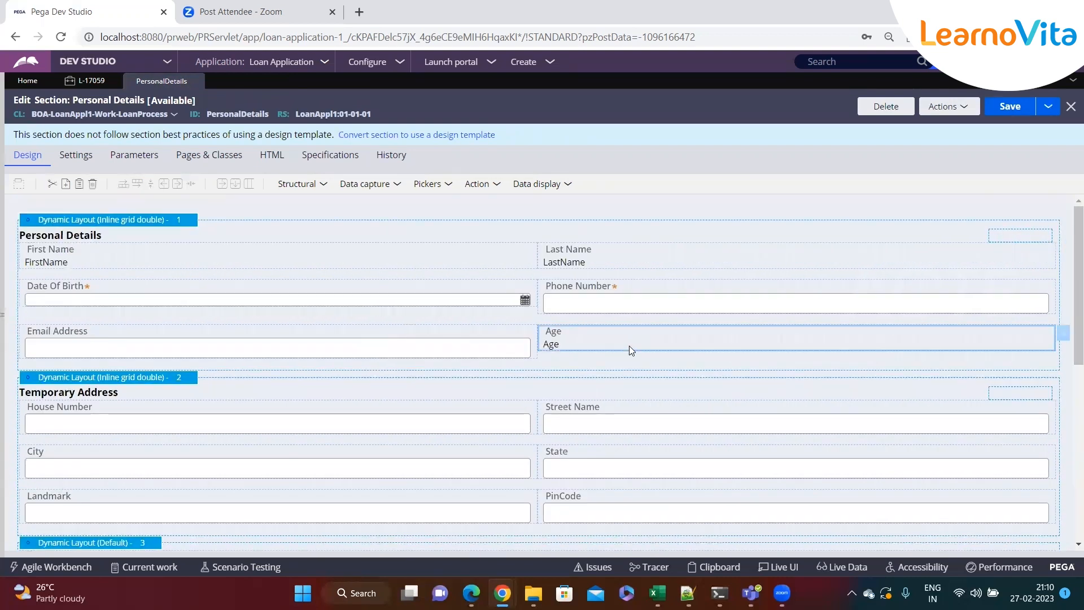
- Switch back to the open Loan Process case and inspect its Date Of Birth field
click(410, 339)
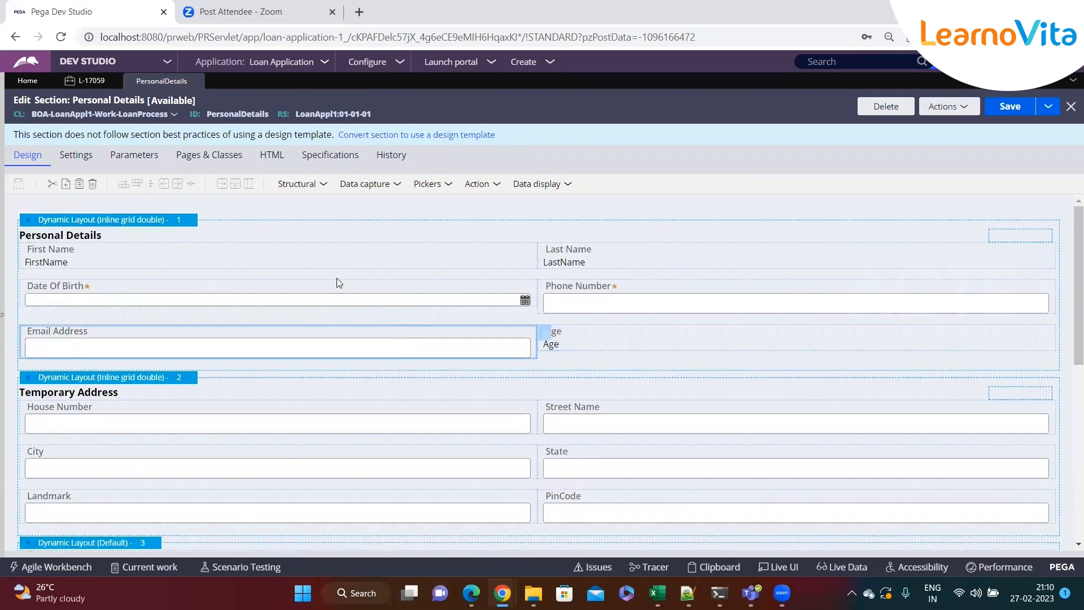
click(525, 67)
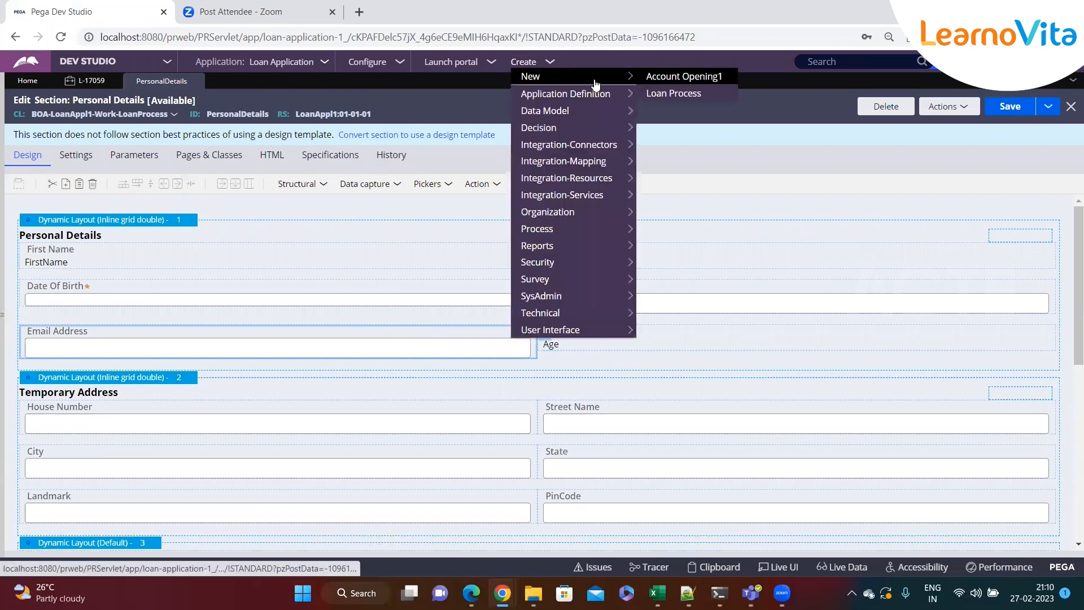
click(107, 82)
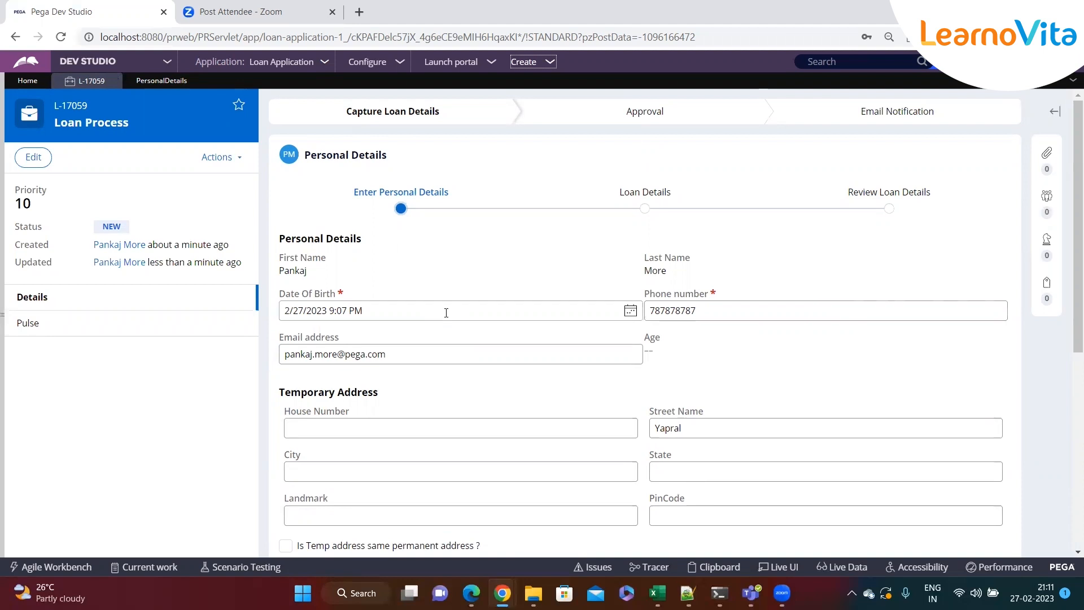
click(569, 313)
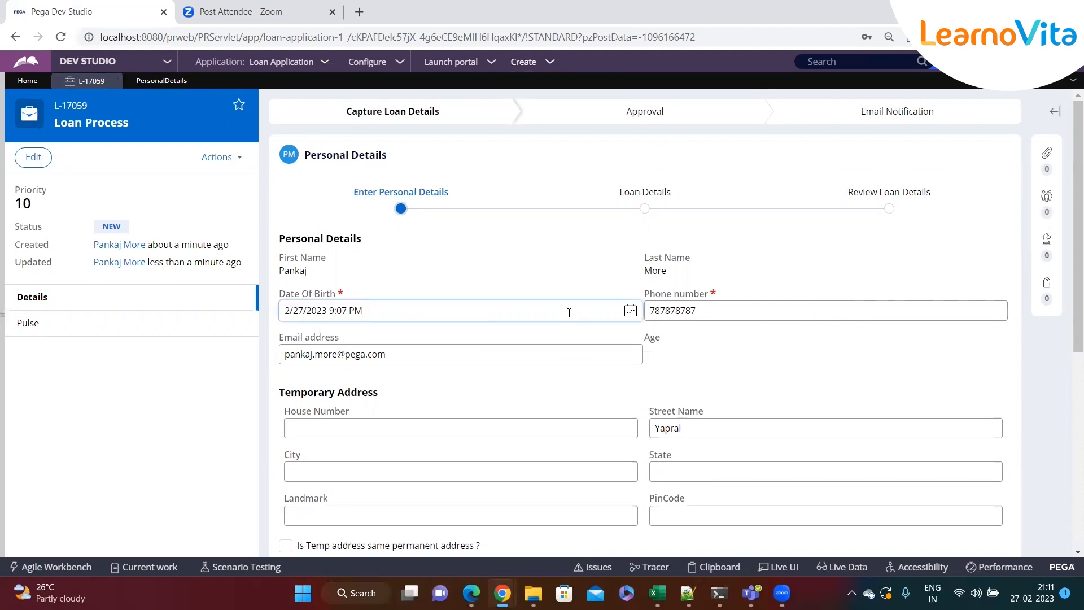
triple_click(403, 316)
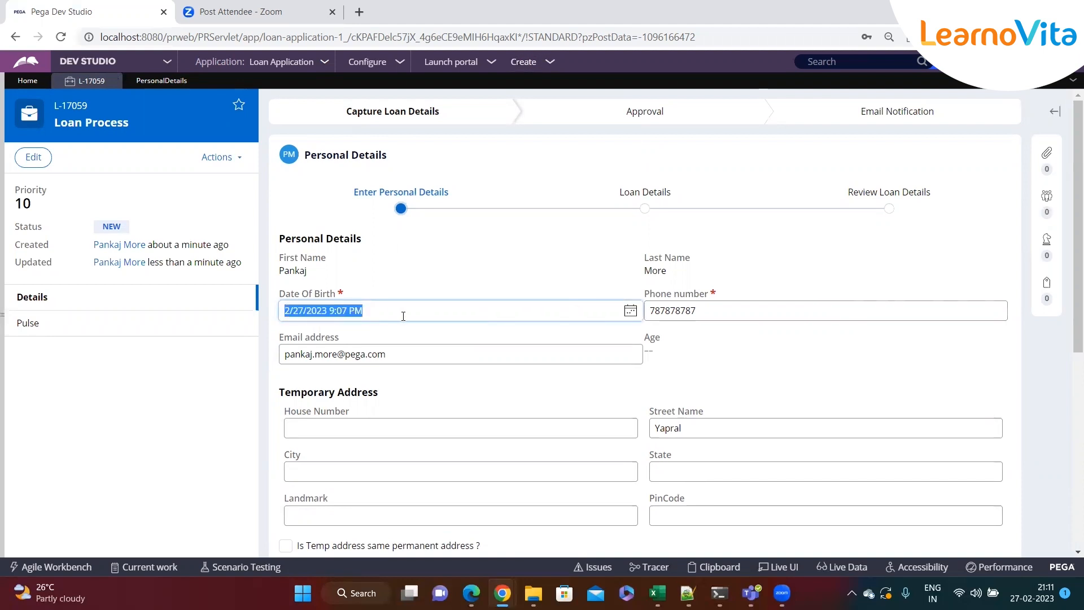
click(386, 308)
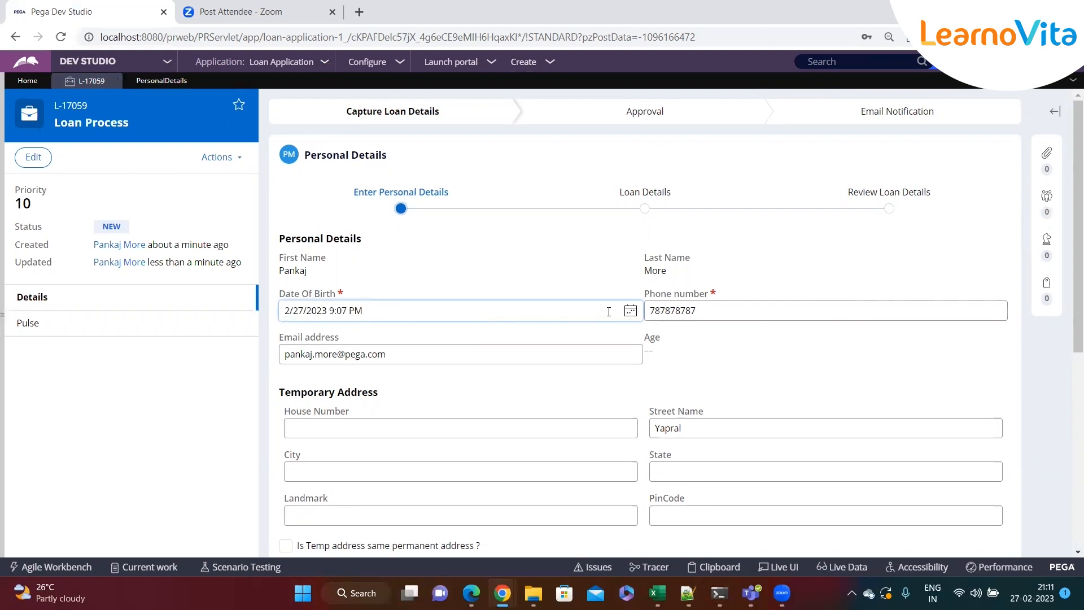
- Choose a trial date of birth from the calendar and check the Age field
click(631, 311)
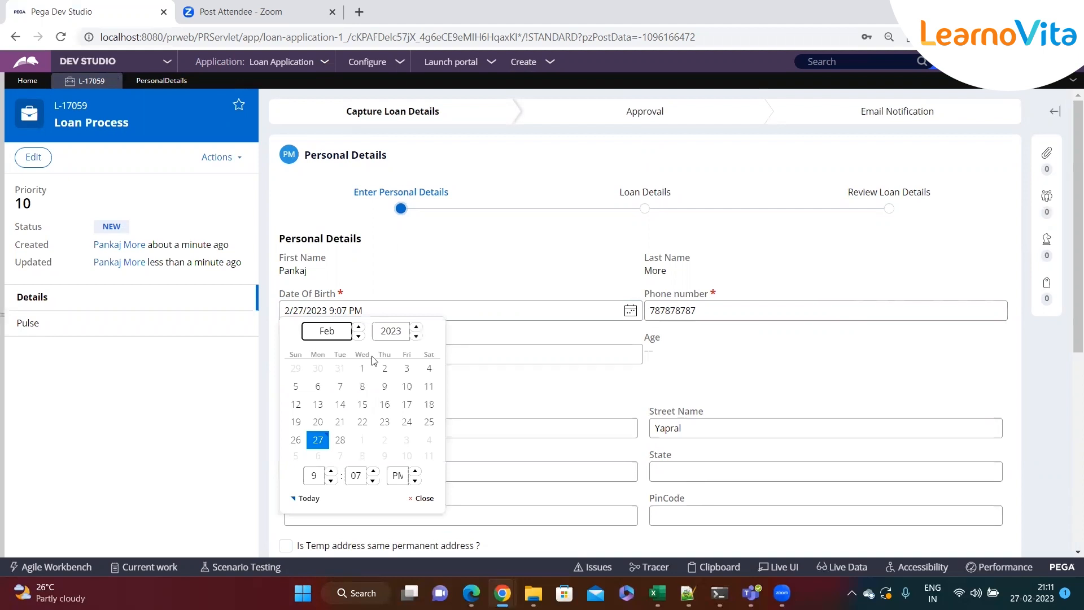
click(416, 336)
click(416, 336)
click(417, 337)
click(416, 337)
click(416, 336)
click(417, 336)
click(417, 336)
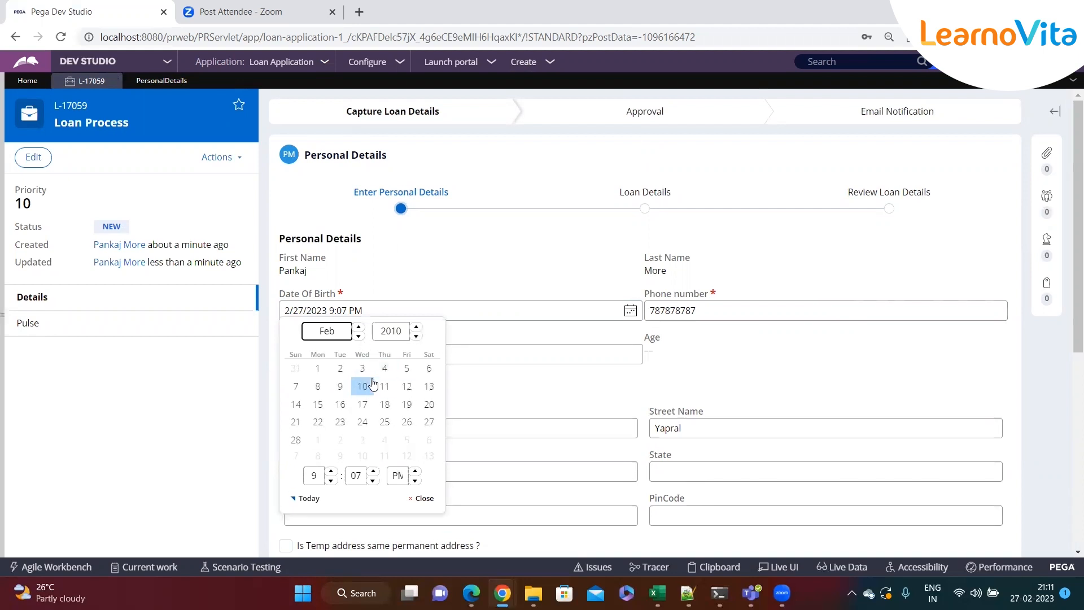
click(385, 368)
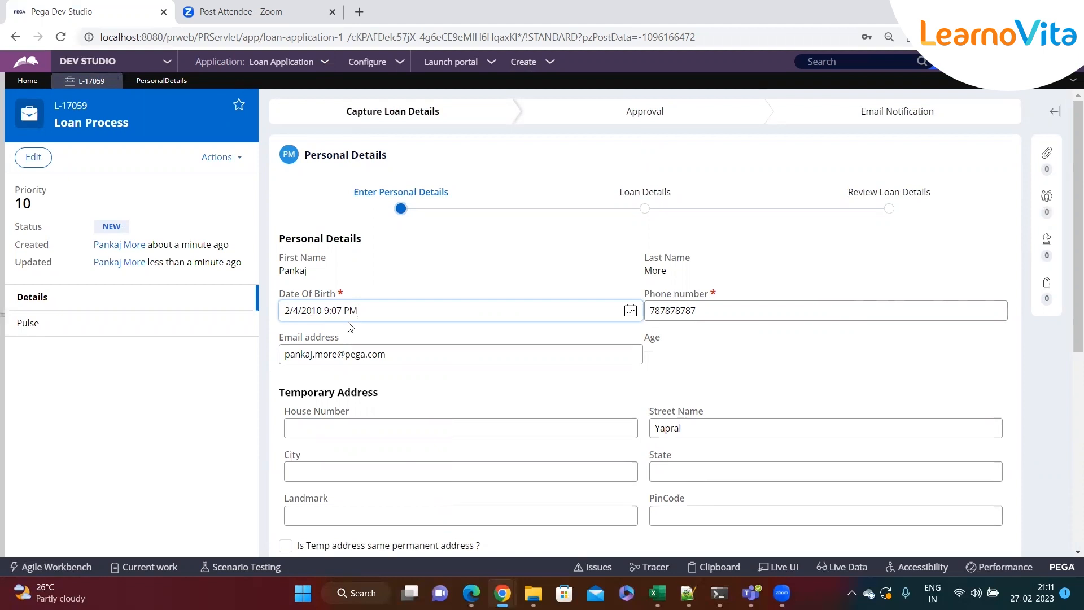
drag(648, 347, 642, 341)
click(652, 351)
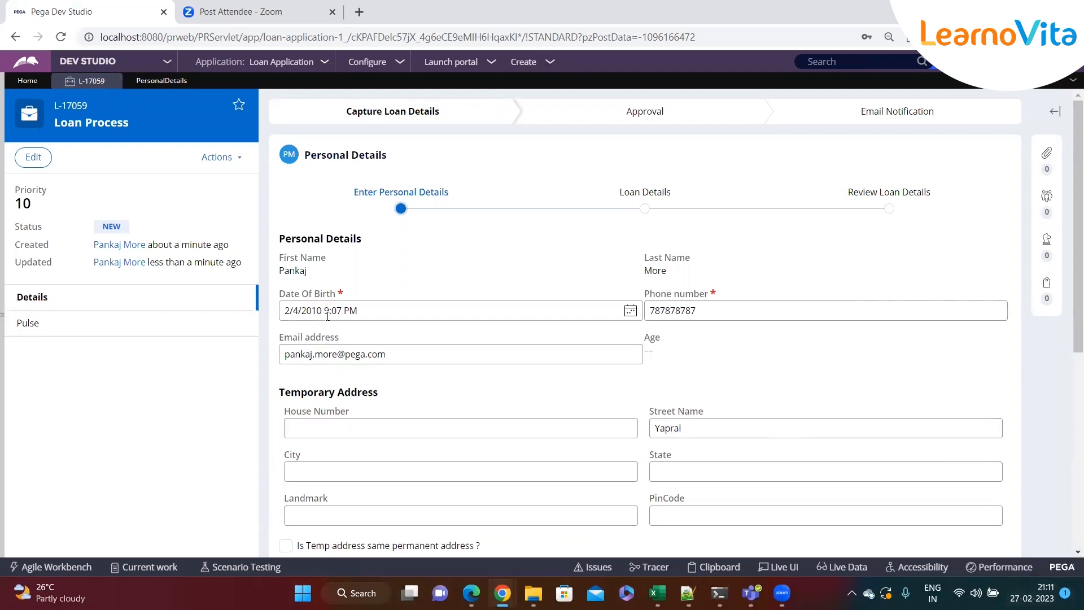
double_click(647, 336)
click(683, 358)
- Change the applicant's date of birth to a date in an earlier year using the calendar
click(631, 311)
click(418, 337)
click(417, 337)
click(418, 336)
triple_click(417, 338)
triple_click(417, 338)
triple_click(417, 337)
double_click(417, 337)
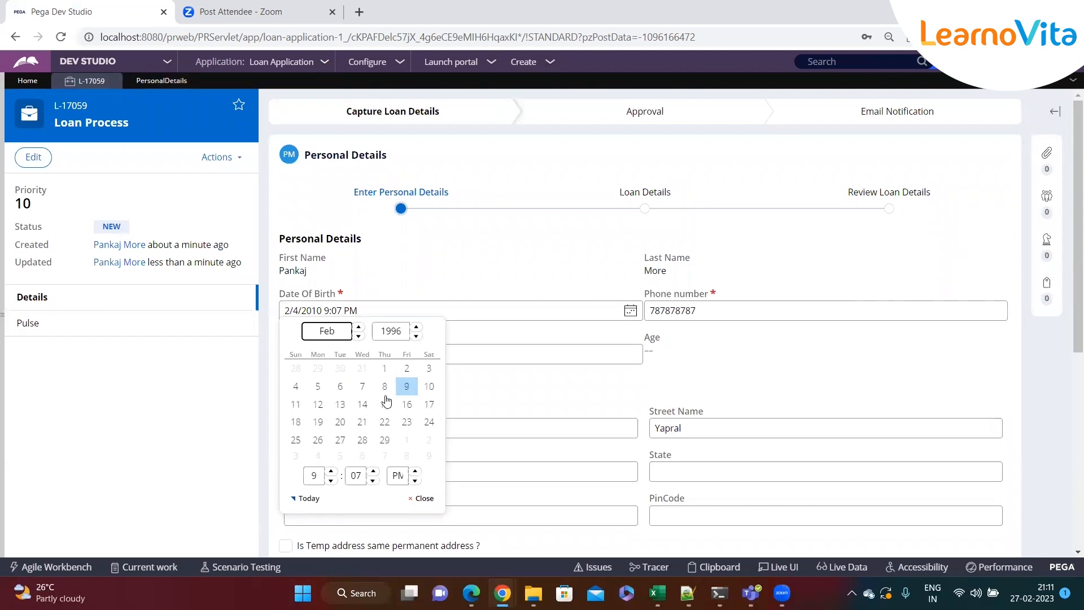
click(385, 388)
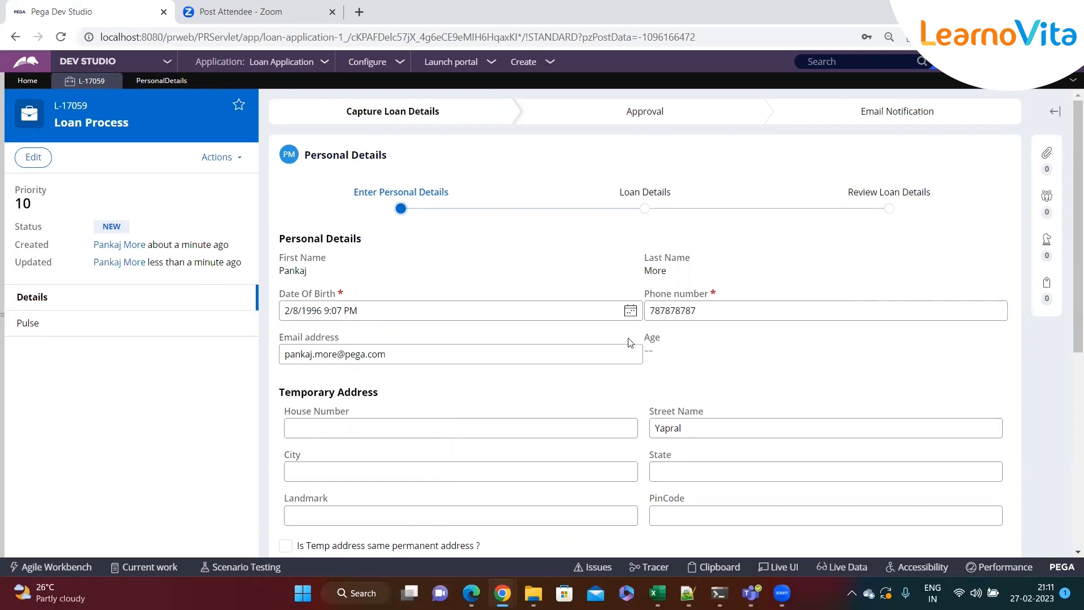
- Compare the chosen Date Of Birth with the Age field in Personal Details
drag(642, 336, 662, 340)
click(680, 362)
drag(393, 313, 280, 315)
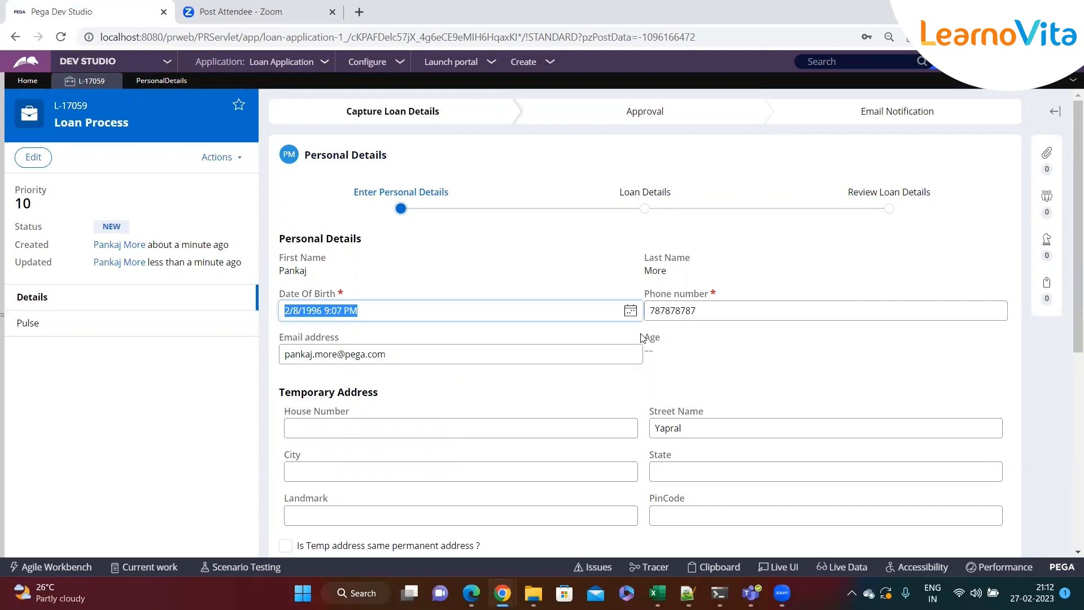
drag(646, 336, 667, 354)
click(667, 356)
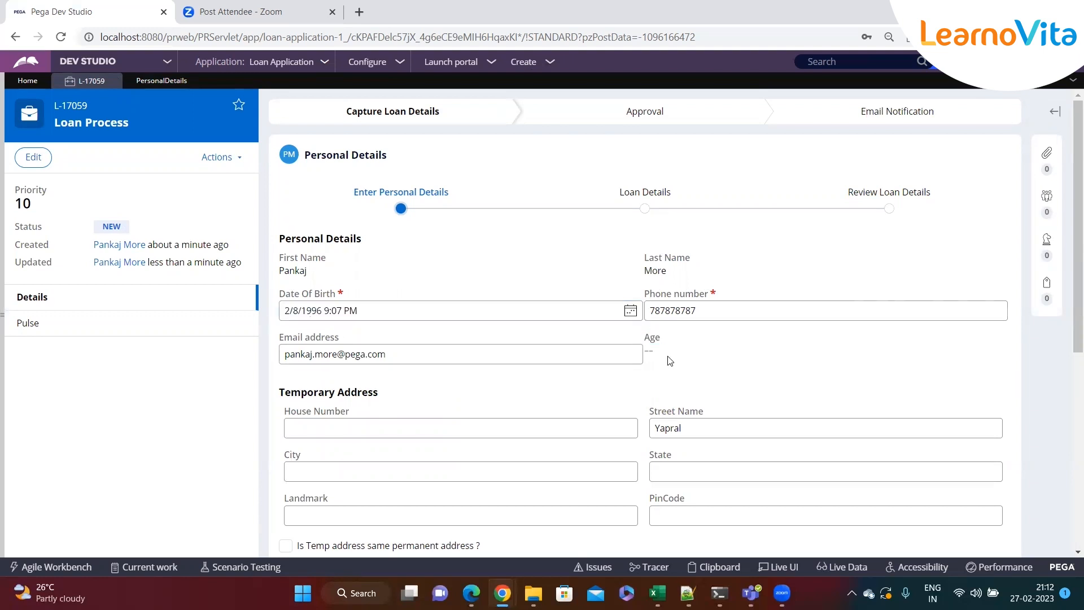
- Continue to the Loan Details step and mark that the applicant already has a loan
scroll(672, 358, down, 5)
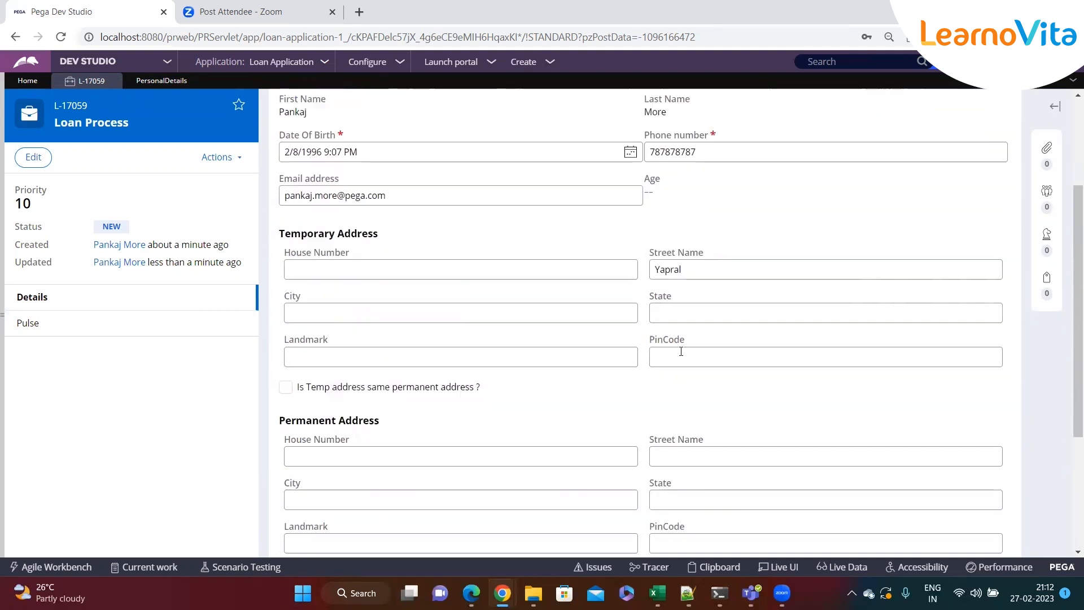
click(971, 485)
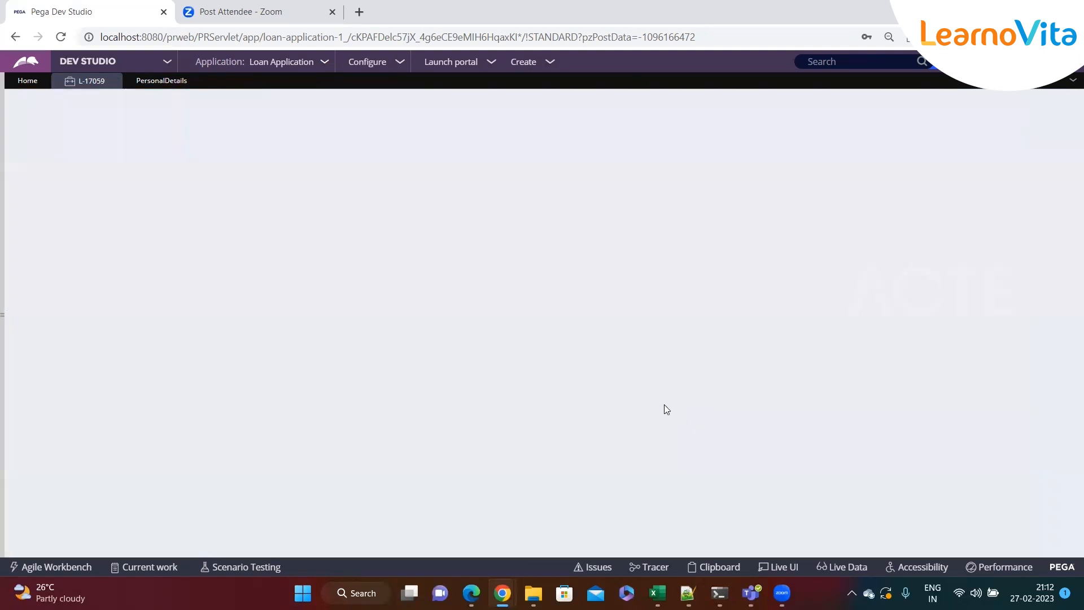
click(285, 318)
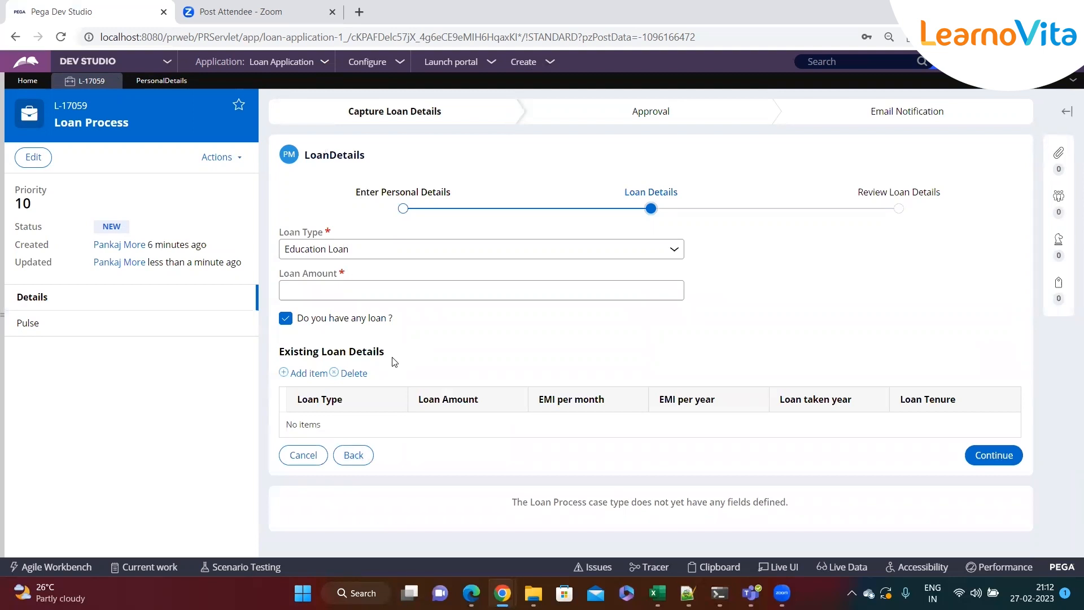
- Add an Education Loan row to Existing Loan Details with a loan amount of 20000
click(309, 374)
click(380, 429)
click(358, 462)
click(471, 428)
text(20000)
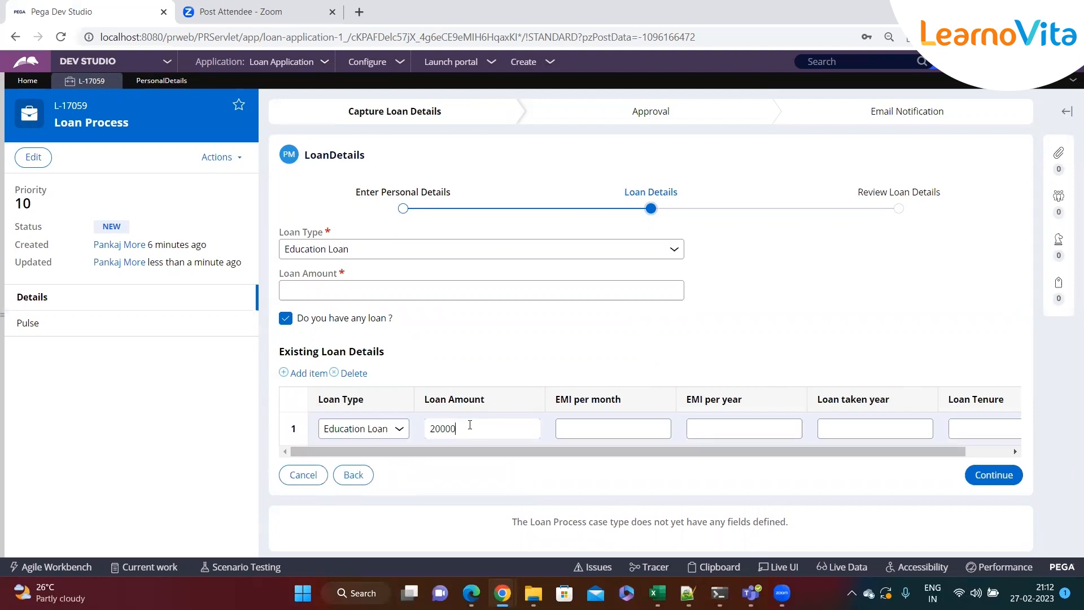
- Set the Education Loan row's EMI per month to 5000 and EMI per year to 60000
click(601, 429)
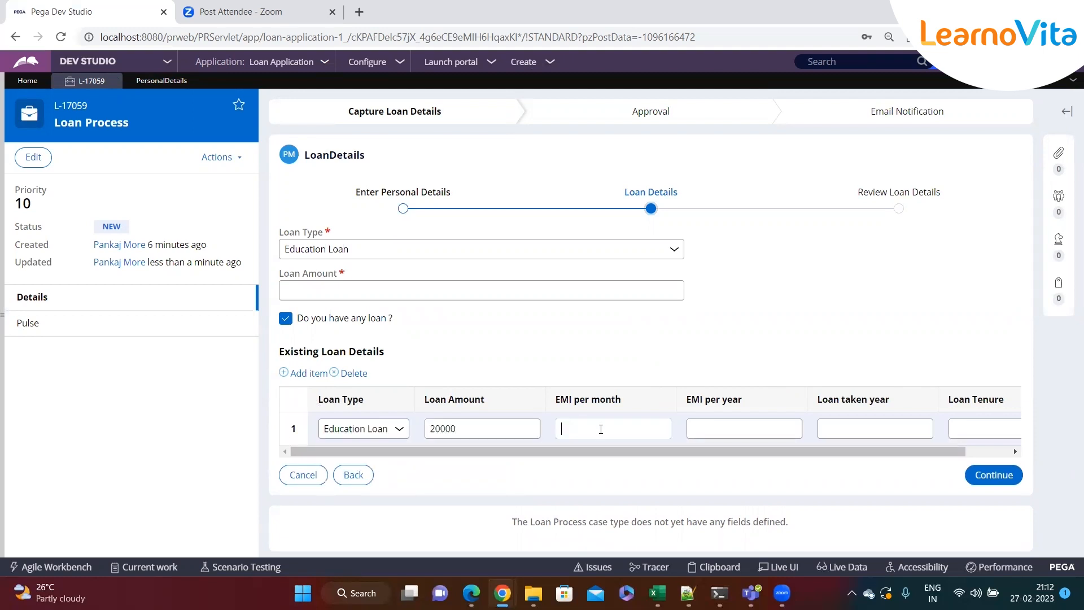
text(5000)
click(729, 428)
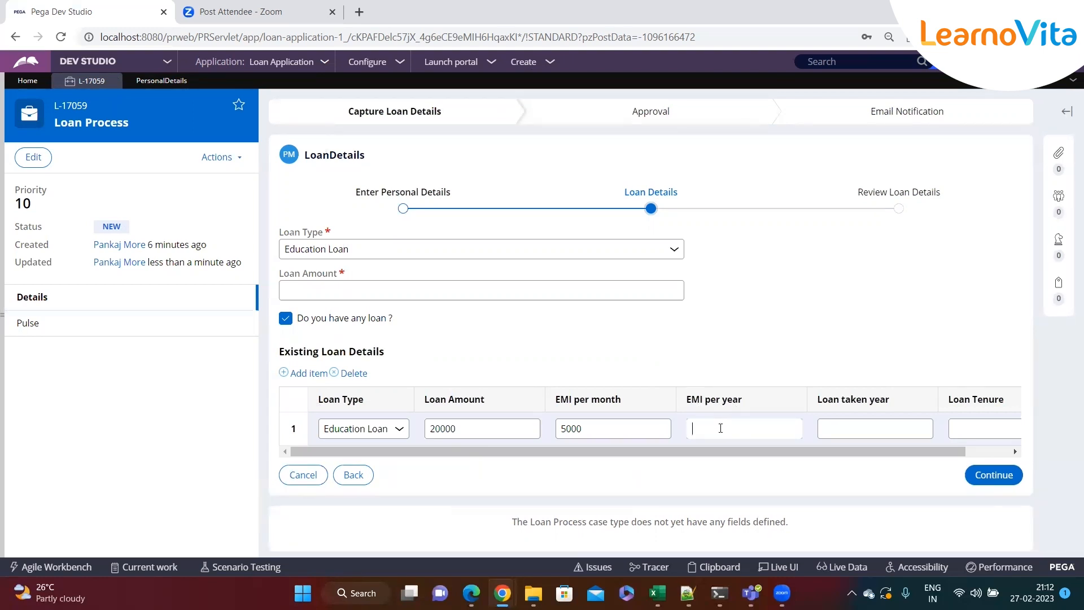
click(602, 428)
click(724, 429)
text(60000)
double_click(691, 434)
- Add a second existing-loan row of type Personal Loan with a loan amount of 100000
click(305, 373)
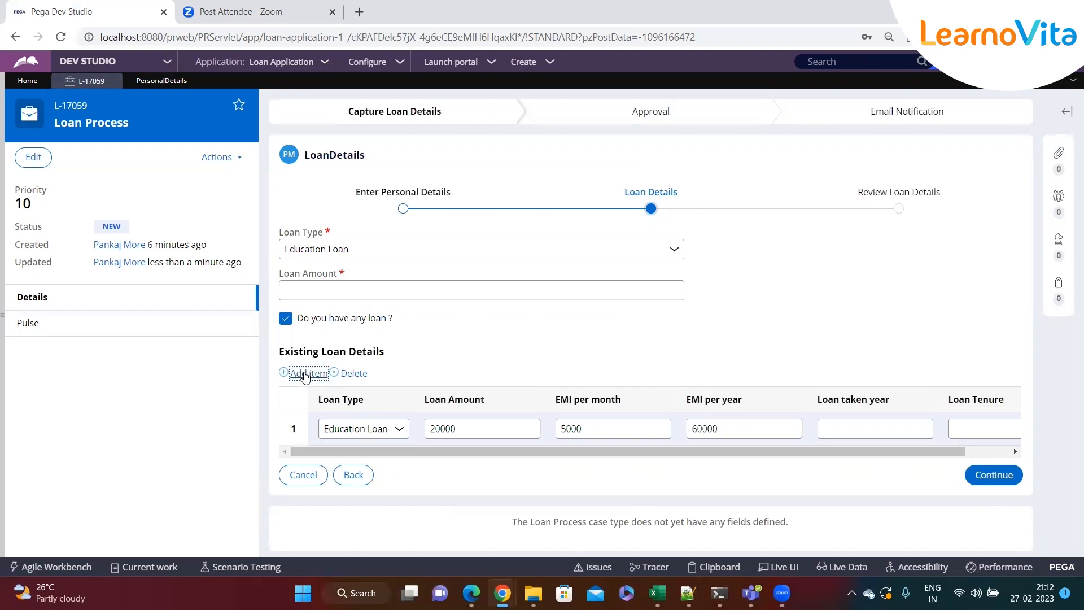
click(396, 471)
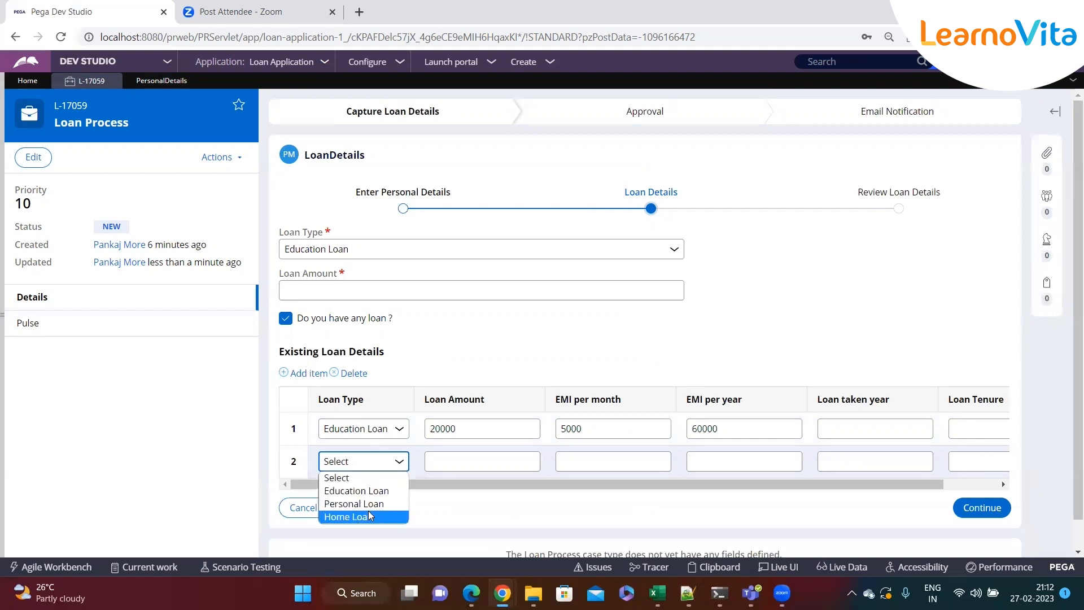
click(360, 504)
click(474, 459)
text(100000)
- Set the Personal Loan row's EMI per month to 1000 and EMI per year to 12000
click(618, 460)
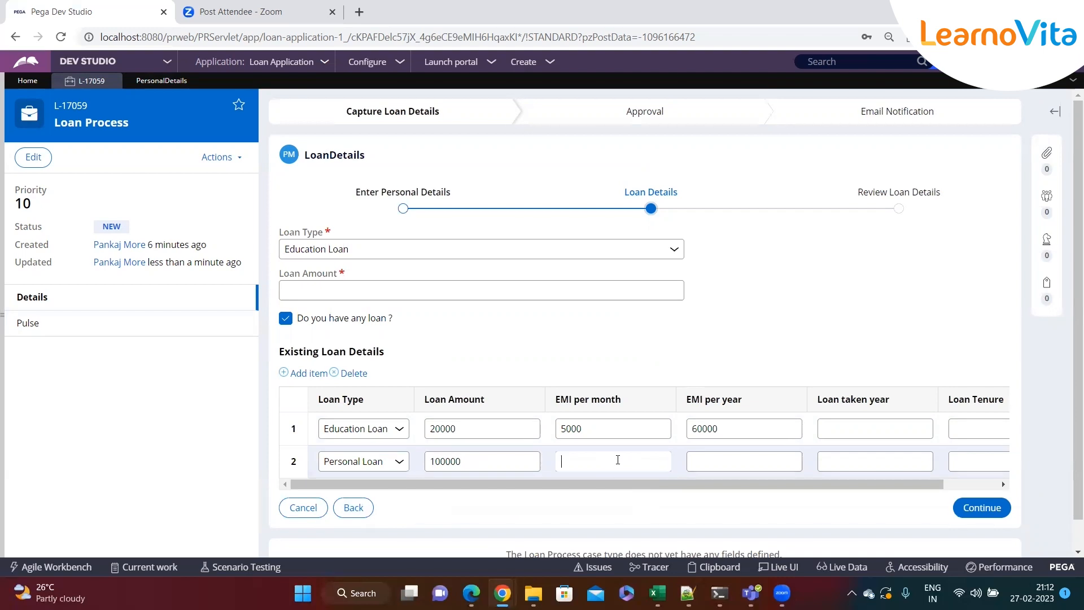
text(2000)
key(BackSpace)
key(BackSpace)
key(BackSpace)
key(BackSpace)
text(1000)
click(694, 458)
text(12000)
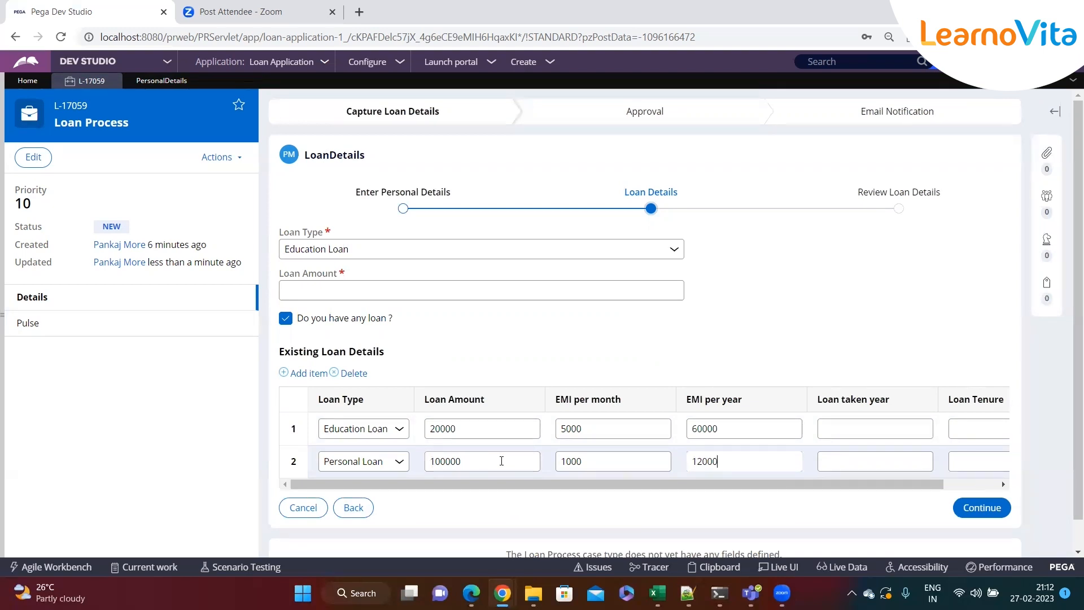
- Return to the Enter Personal Details step and examine the Date Of Birth and Age fields
click(361, 507)
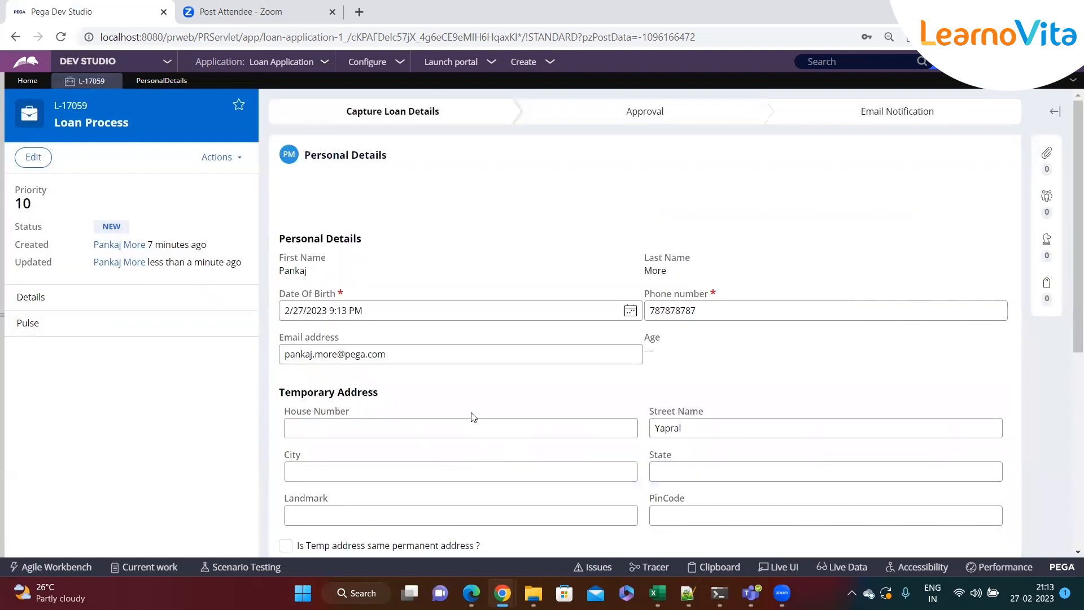
double_click(655, 340)
click(660, 366)
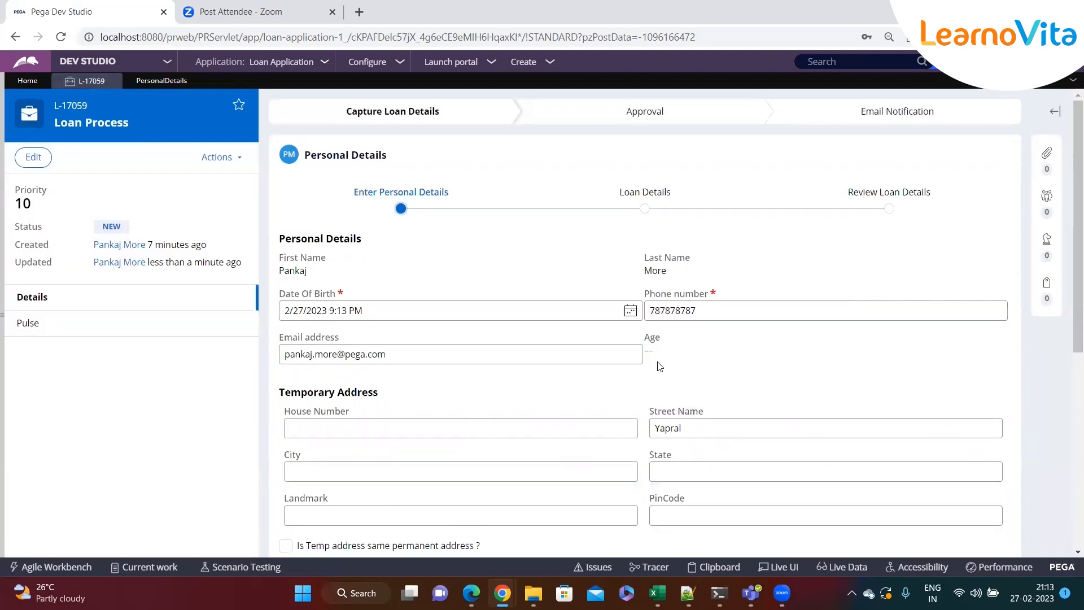
click(456, 305)
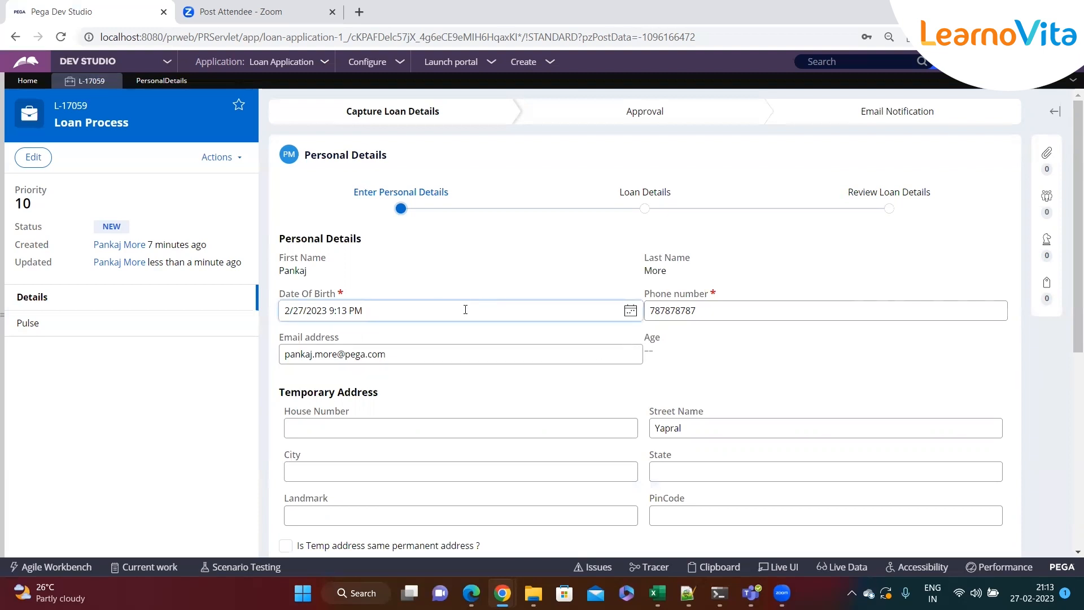
double_click(652, 340)
click(670, 350)
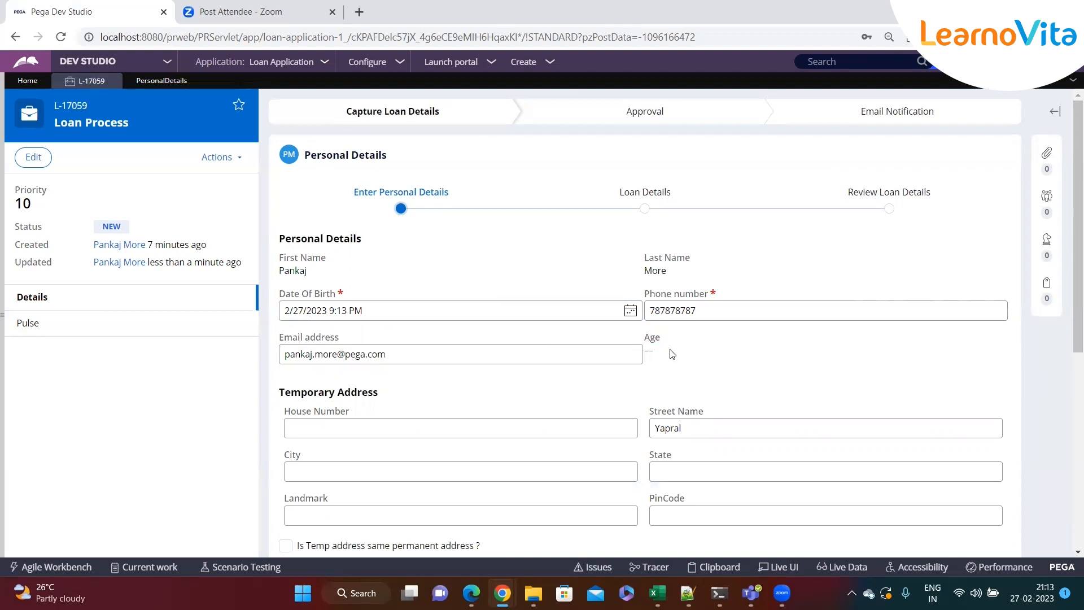
- Switch to the Notepad++ notes and add the heading "Declare Rules" below the Authority matrix entry
click(687, 593)
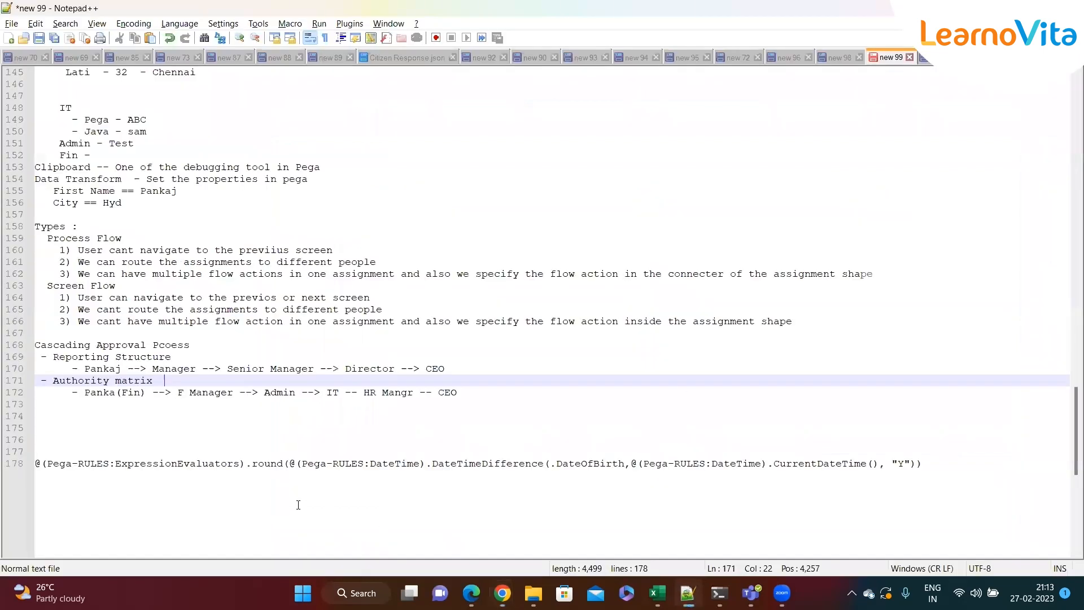
click(72, 427)
click(482, 387)
click(488, 396)
key(Return)
key(Return)
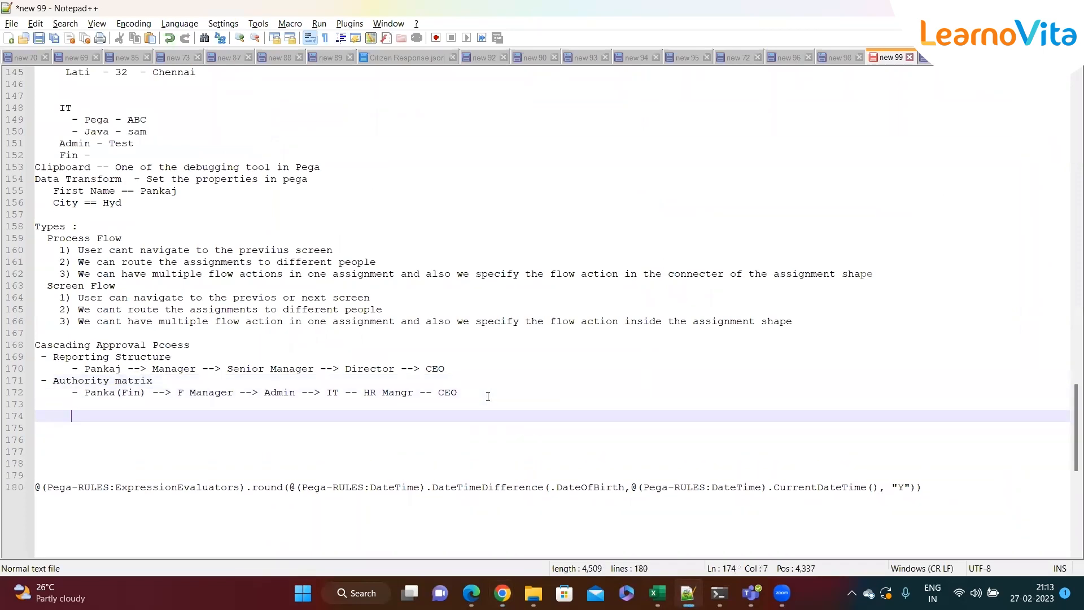
text(De)
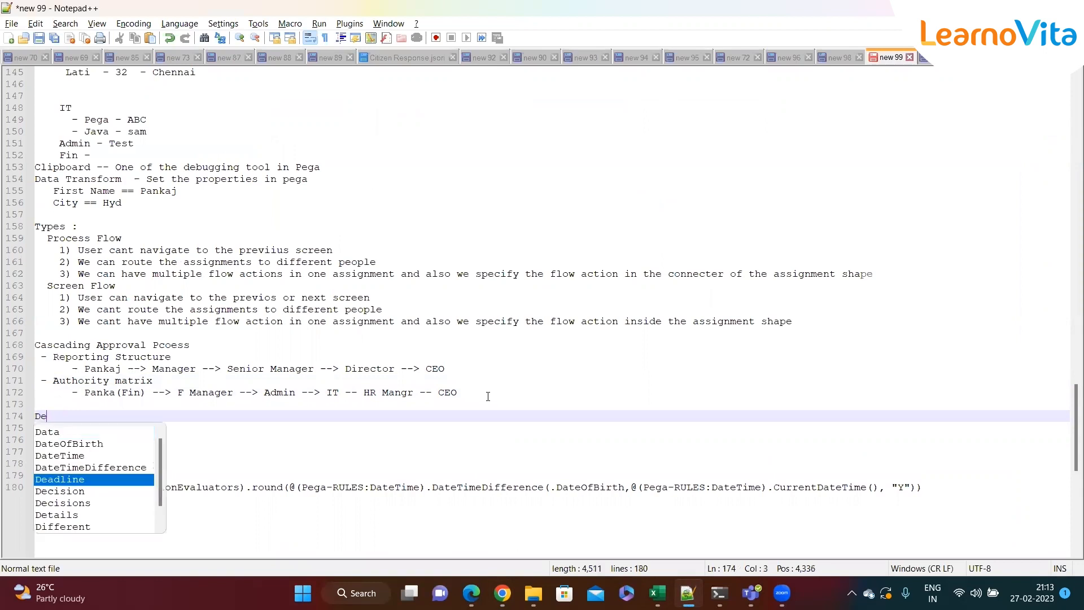
text(clare RuleSets)
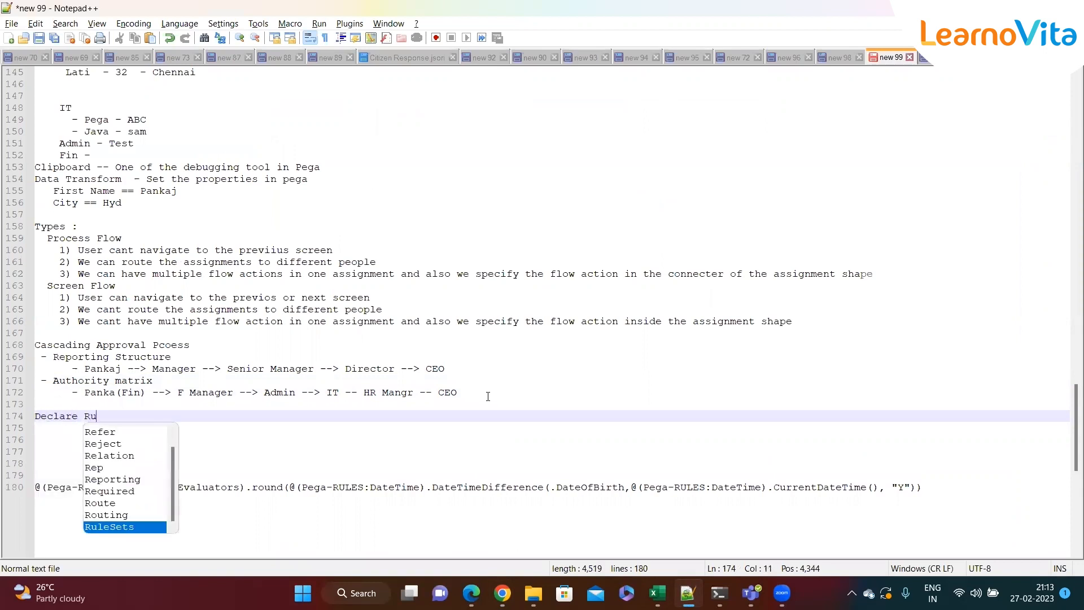
key(BackSpace)
key(BackSpace)
key(BackSpace)
key(BackSpace)
text(s)
- Add the bullet "- Declare Expression" under the Declare Rules heading
key(Return)
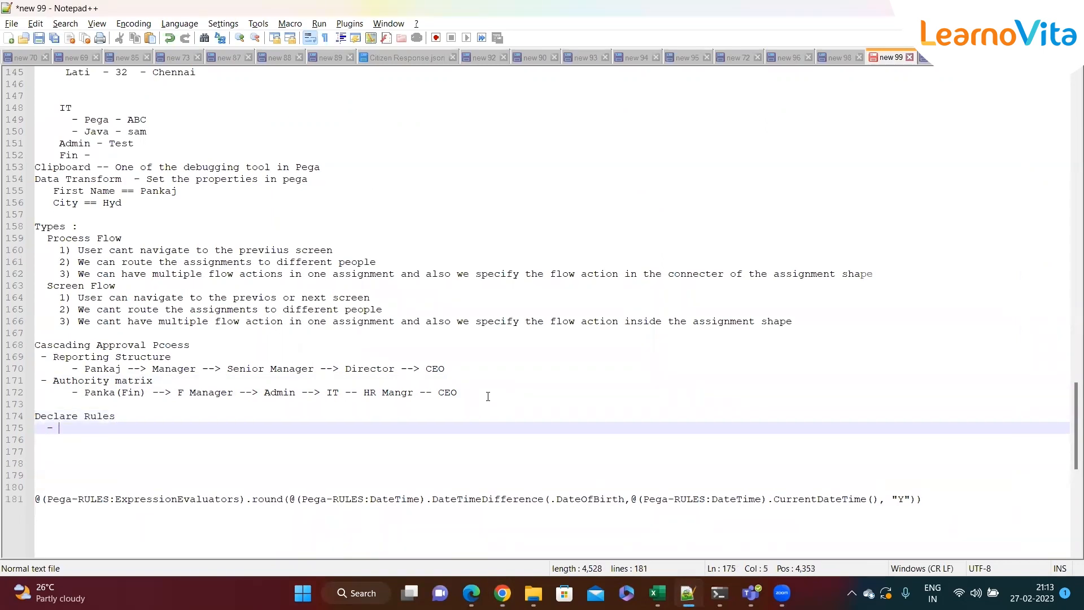
text(- Decla)
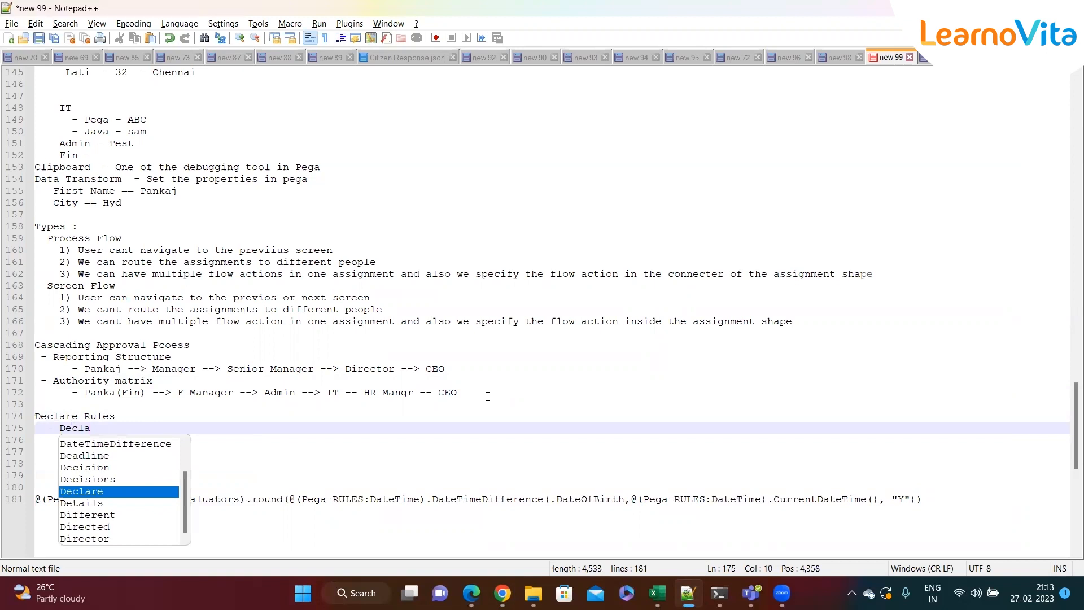
text(re ExpressionEvaluators)
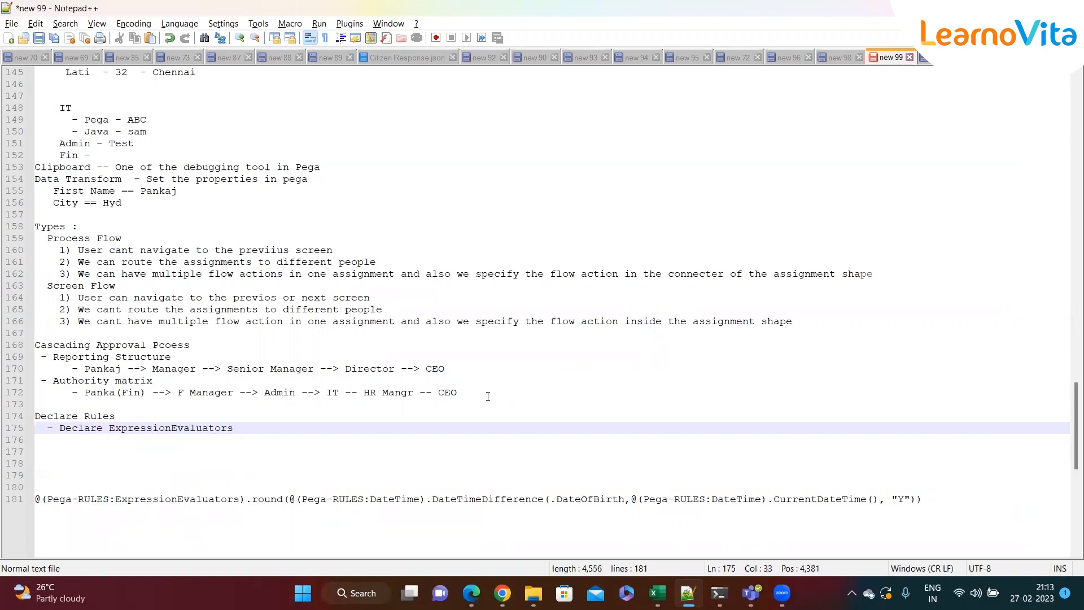
key(Return)
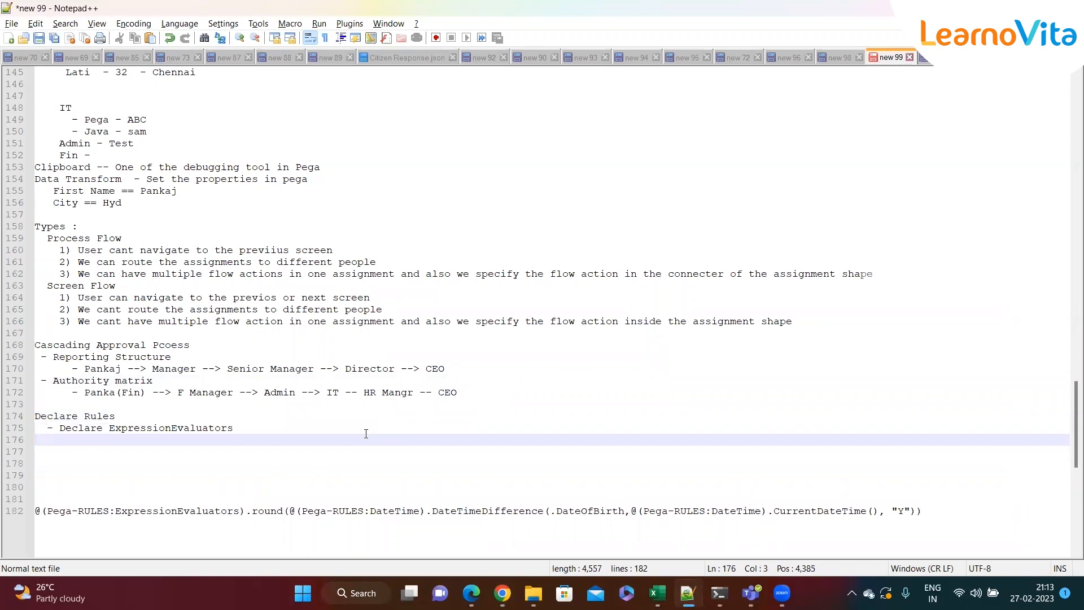
click(255, 424)
key(BackSpace)
key(BackSpace)
key(BackSpace)
key(BackSpace)
key(BackSpace)
key(BackSpace)
key(BackSpace)
key(BackSpace)
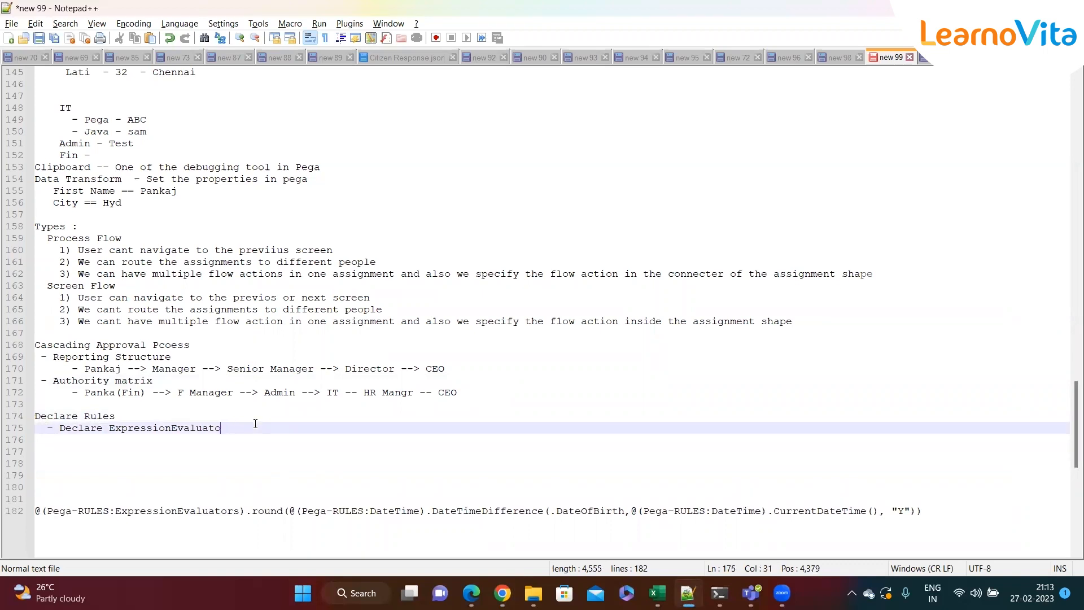
key(BackSpace)
key(BackSpace)
- Add the bullets "- Declare Constarints" and "- Declare Trigger" below the Declare Expression bullet
key(Return)
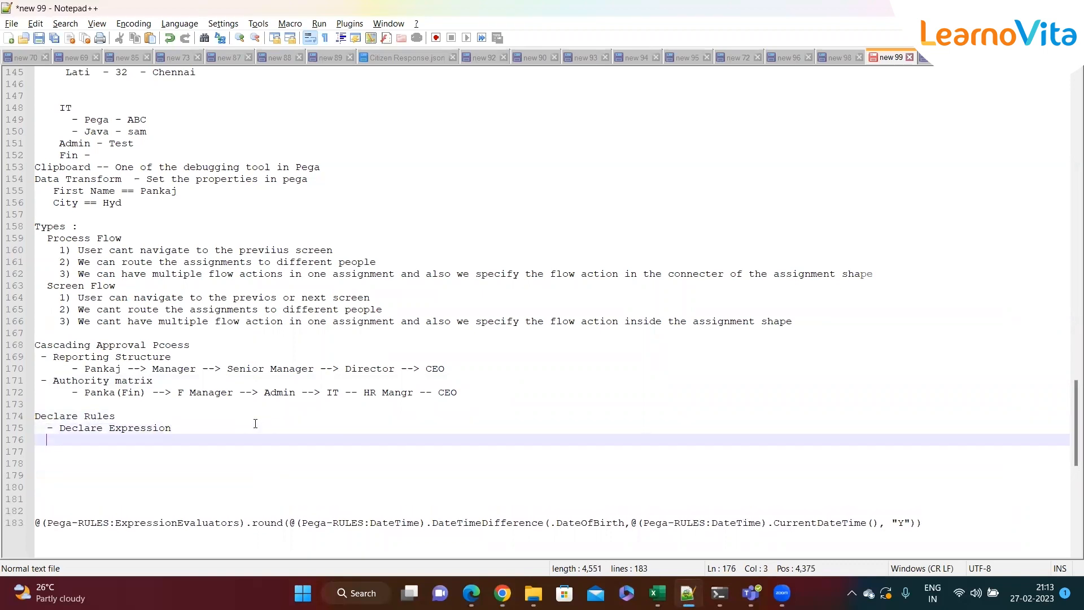
text(- Declare Com)
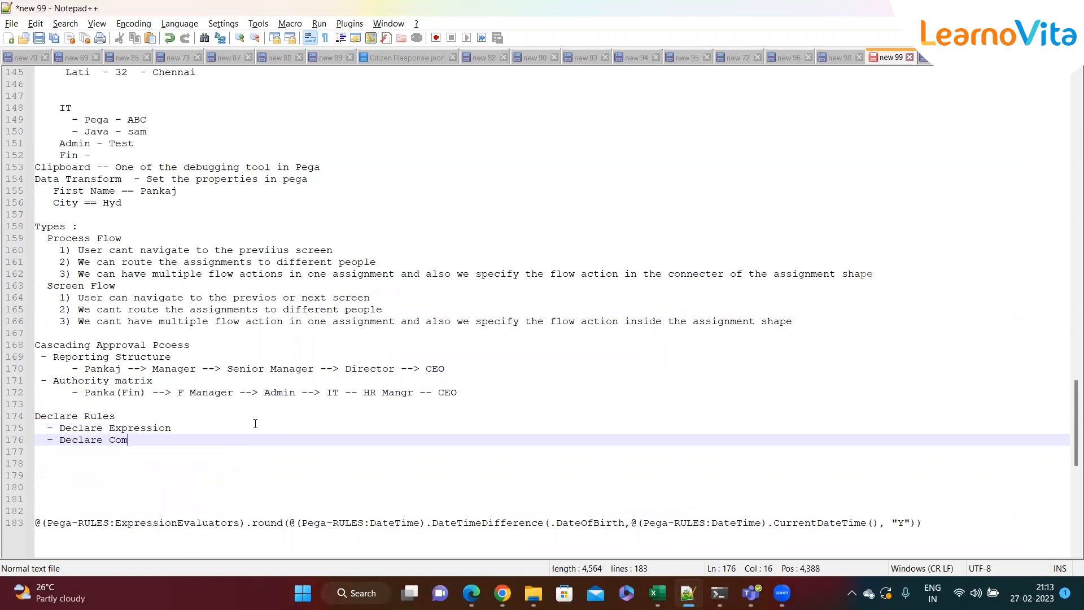
key(BackSpace)
text(nstarints)
key(Return)
text(- Declare )
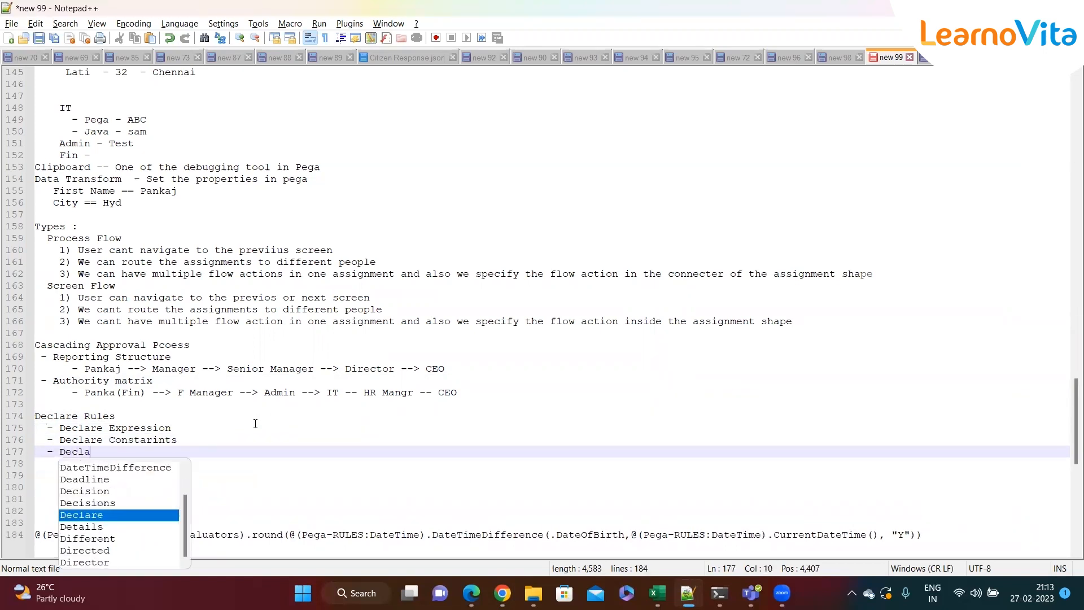
text(Trigger)
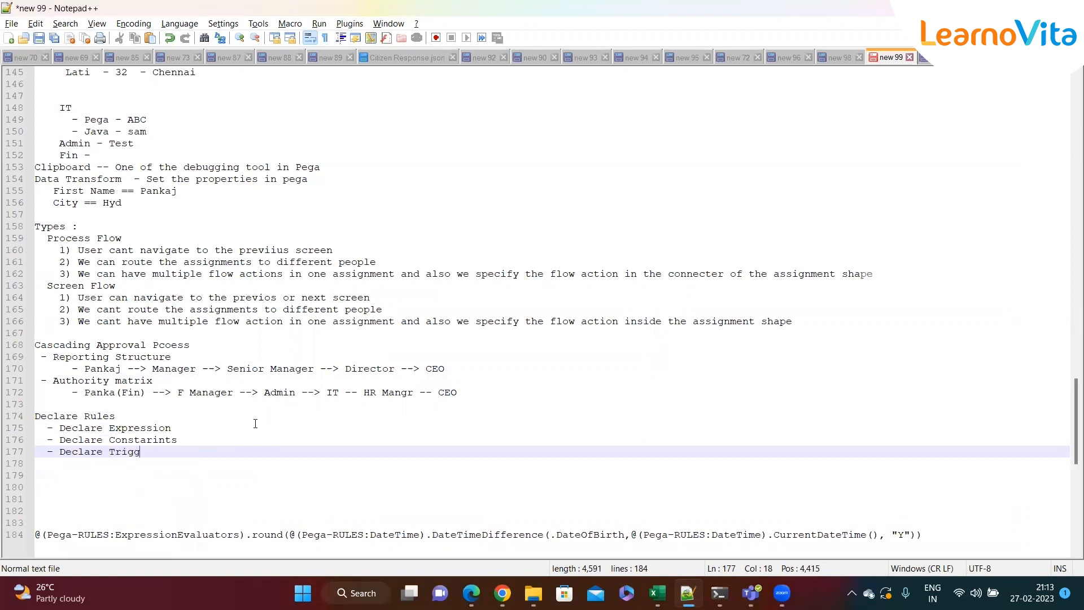
- Add the bullet "- Declare OnChange" below the Declare Trigger bullet
key(Return)
text(- Decalre)
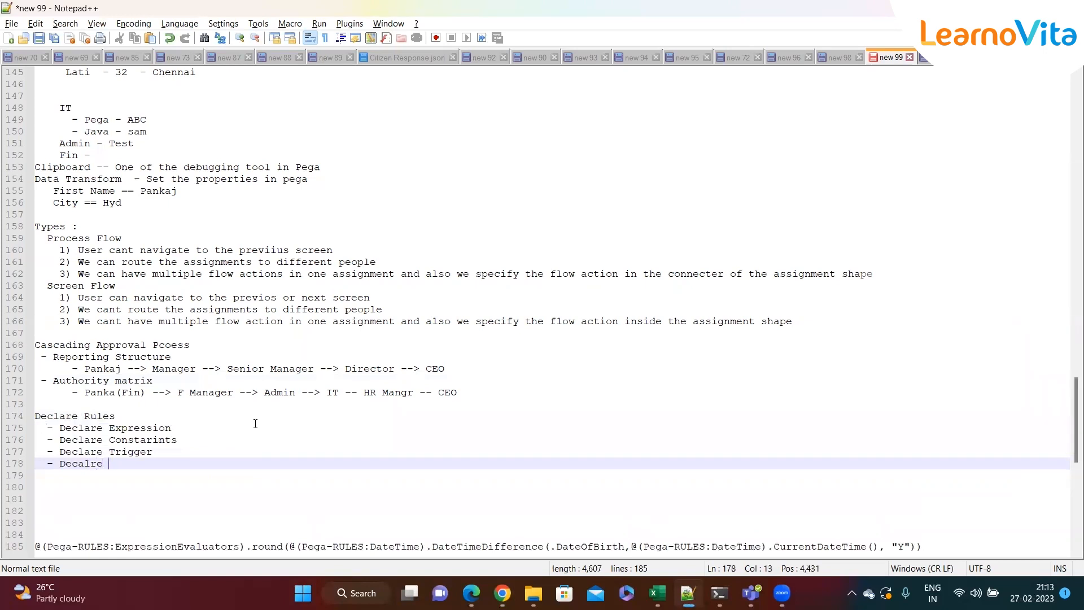
key(BackSpace)
key(BackSpace)
key(BackSpace)
key(BackSpace)
key(BackSpace)
text(l)
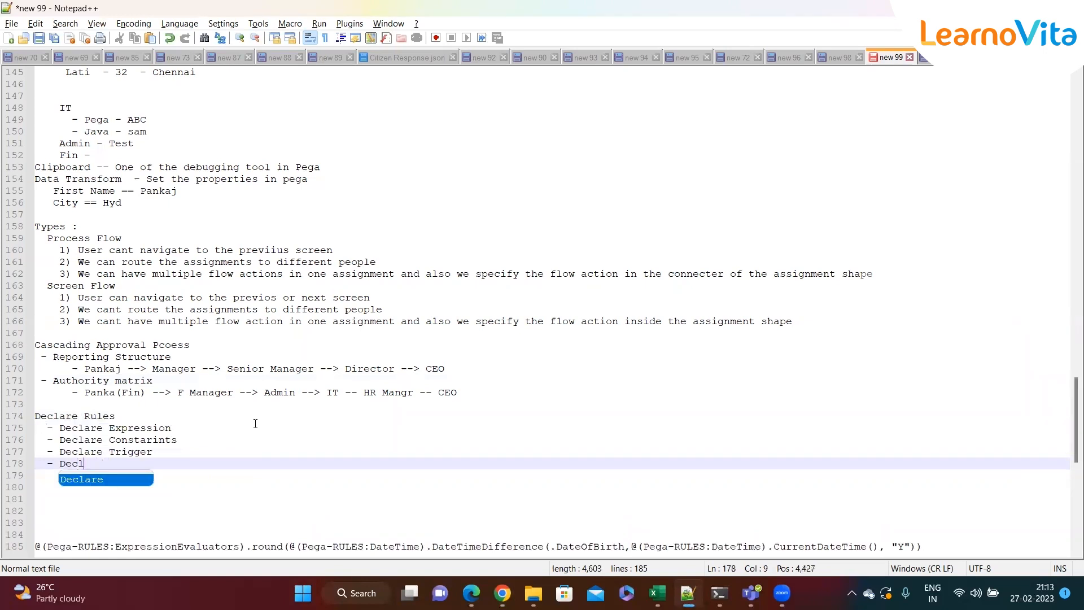
key(Return)
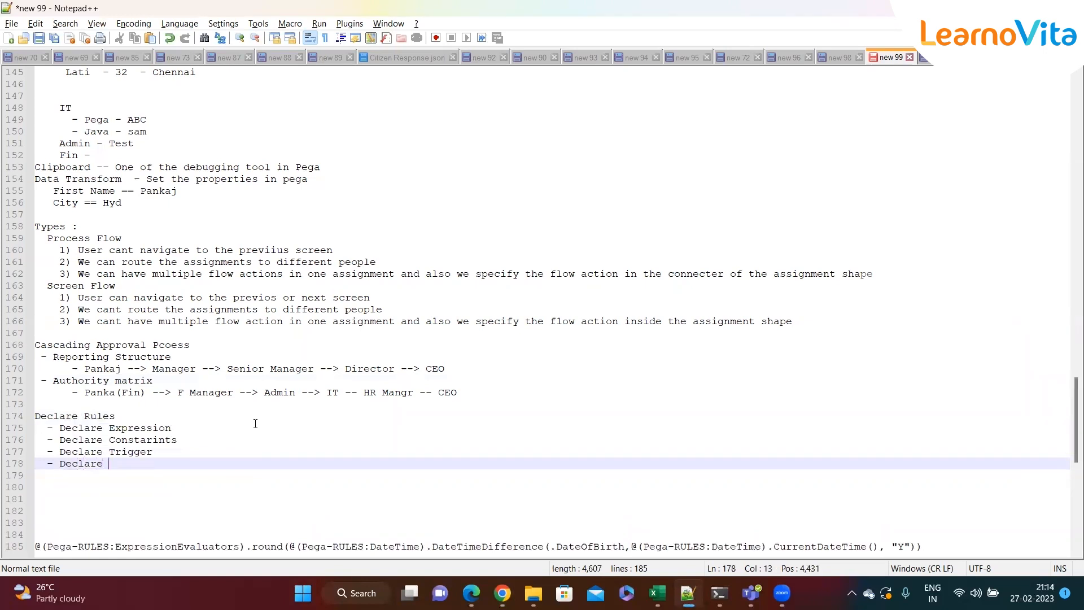
text(On)
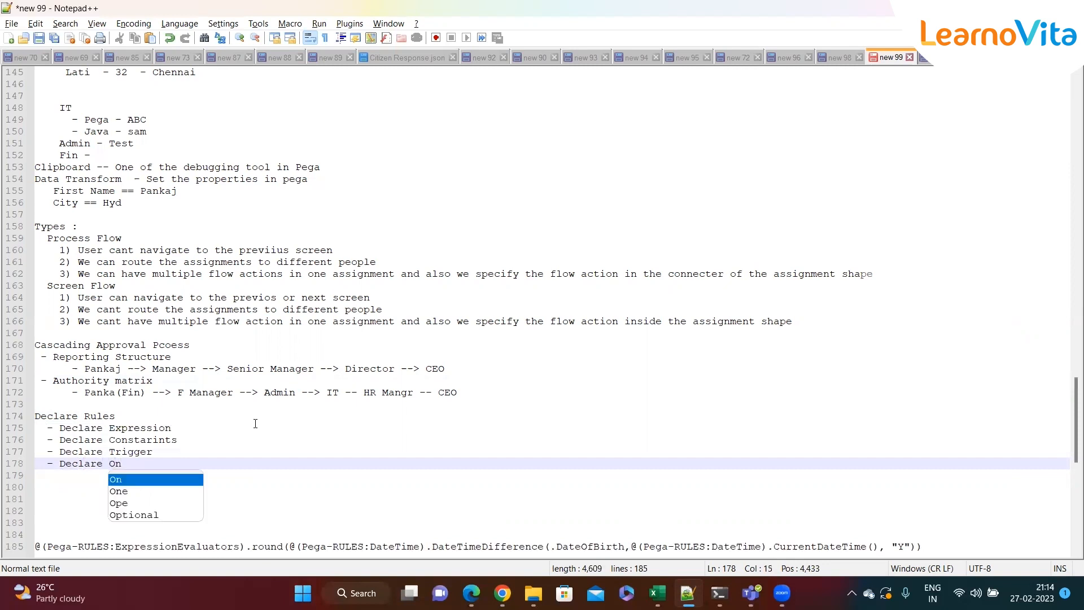
text(Chnage)
key(BackSpace)
key(BackSpace)
key(BackSpace)
key(BackSpace)
text(ange)
- Add the bullet "- Declare Index" as the last entry of the Declare Rules list
key(Return)
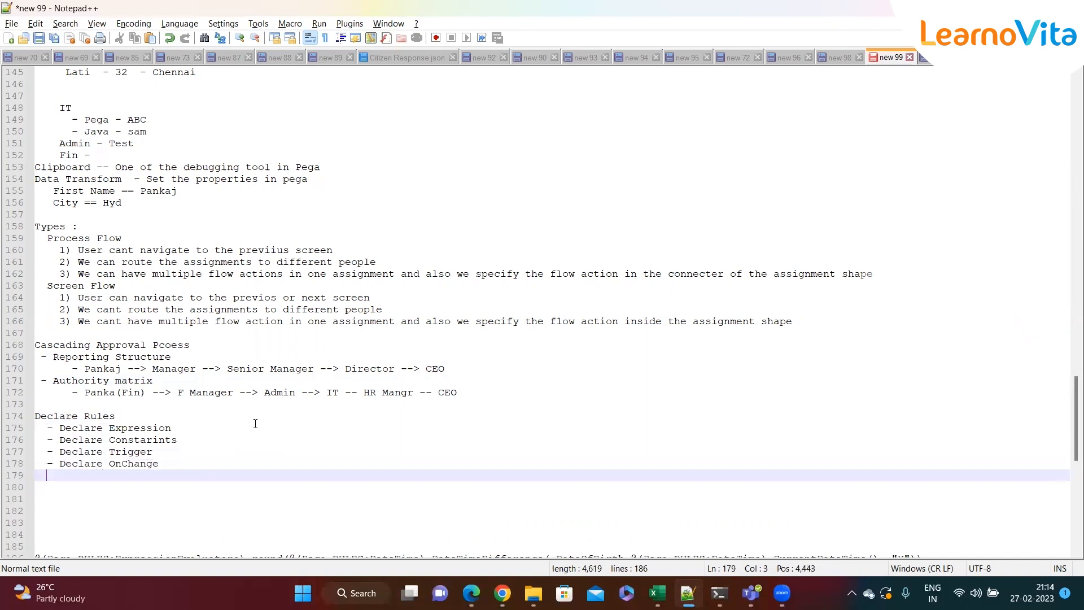
text(- Declare Indix)
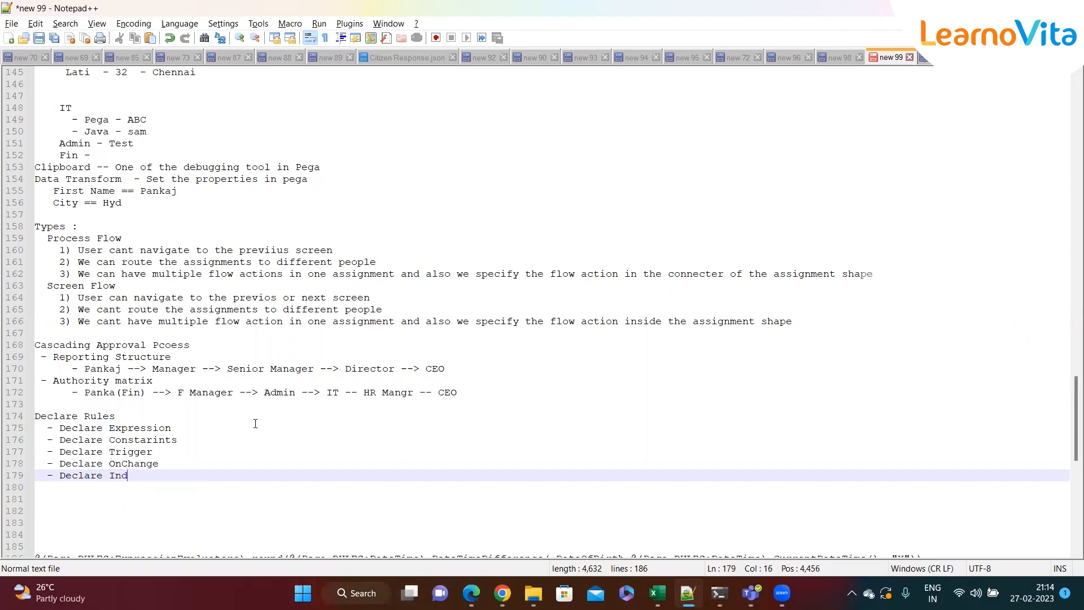
key(BackSpace)
key(BackSpace)
text(ex)
drag(151, 479, 32, 432)
click(175, 472)
- Append "-- This is used to calculate any expression like - Age, Total amount etc" to the Declare Expression bullet
click(176, 430)
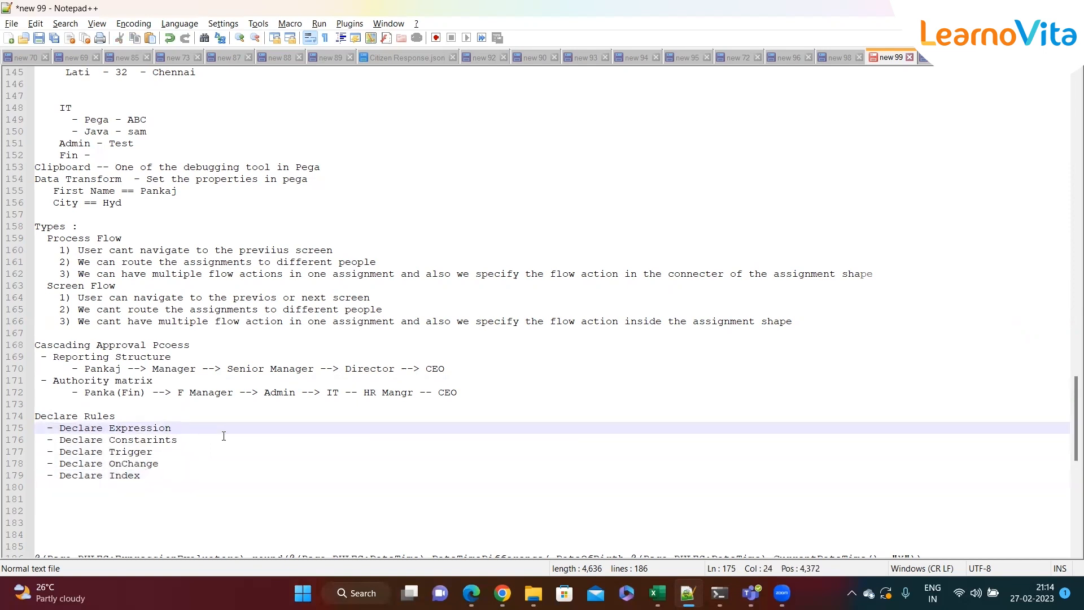
text(-- This is used to calcula)
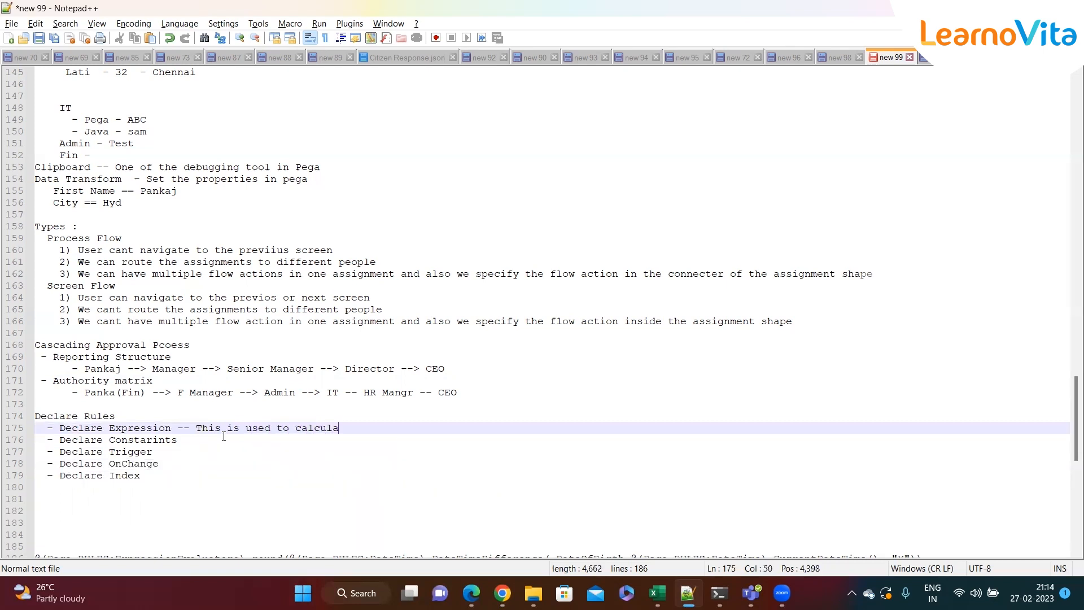
text(e te an)
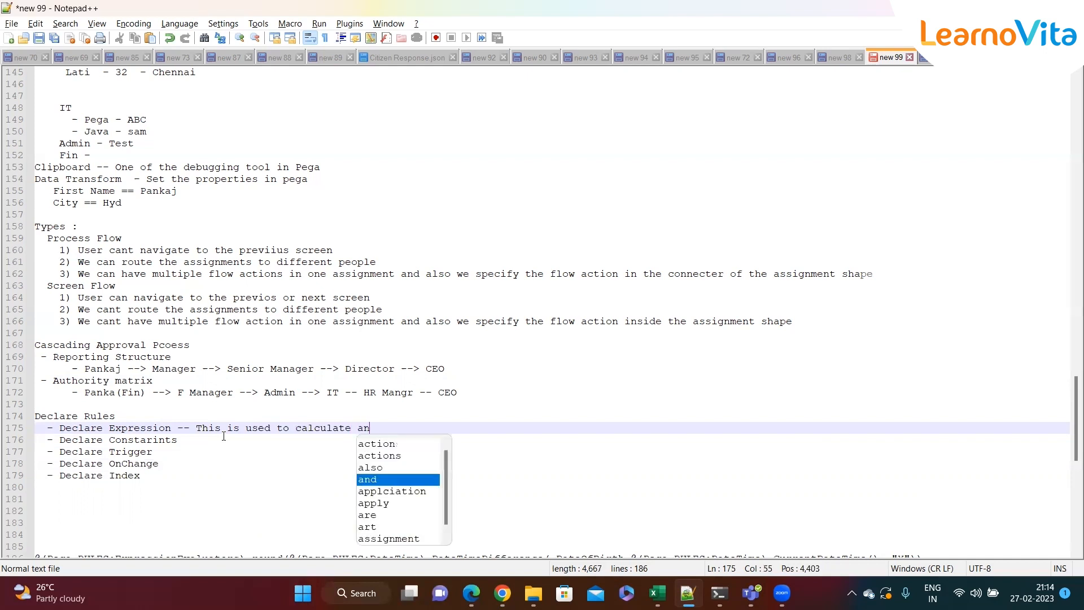
text(y expression)
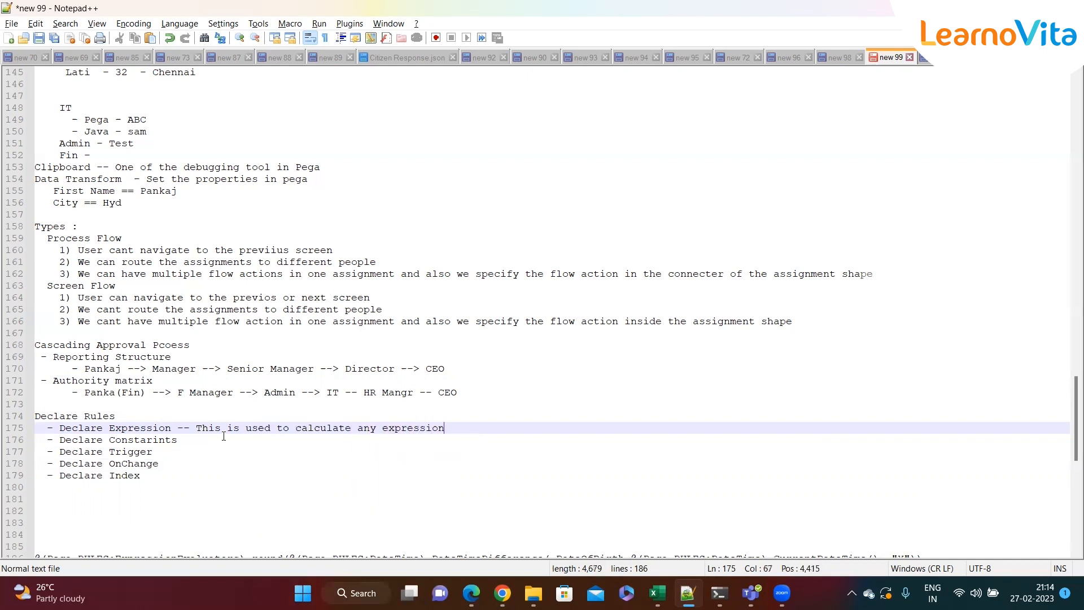
text( li)
text(le)
text( - Age)
text(.)
text( T)
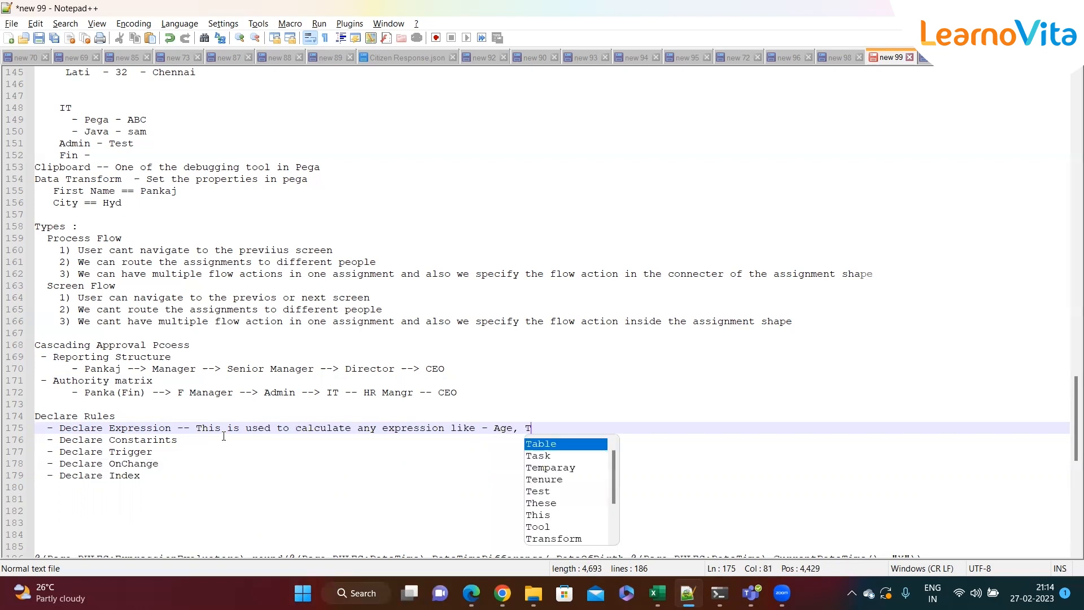
text(otal amount )
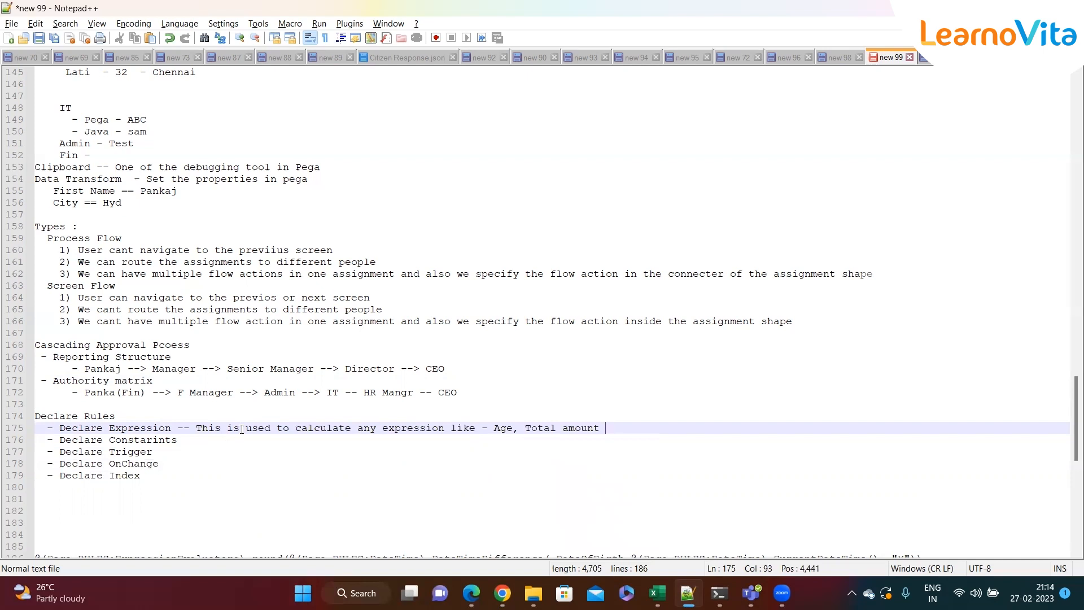
text(etc)
click(226, 442)
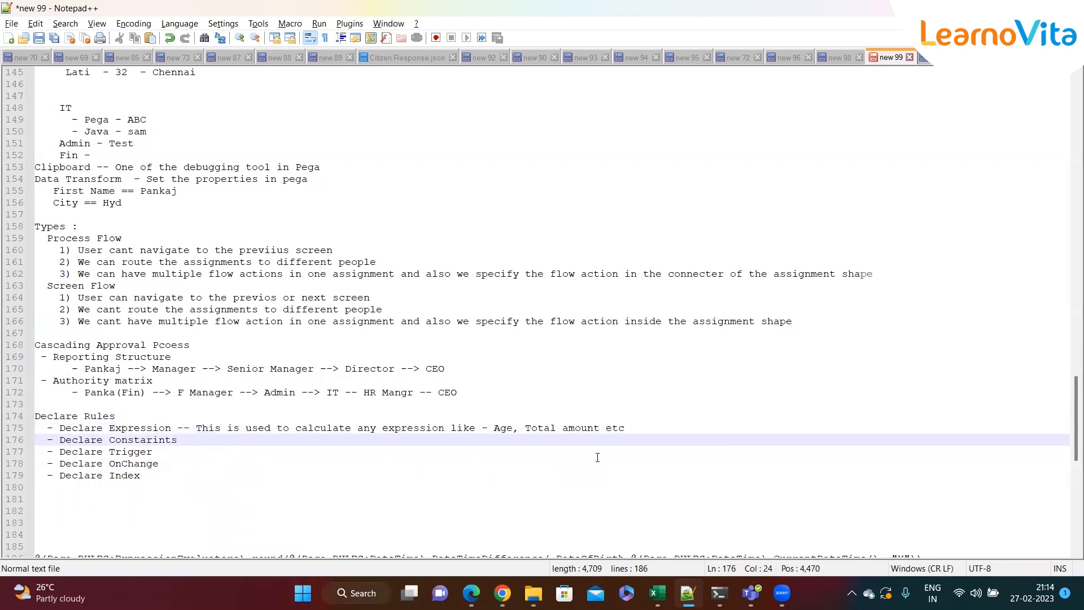
click(636, 430)
- Switch to Pega Dev Studio and start a new Declare Expression rule from the Decision category for the LoanProcess class
key(alt+Tab)
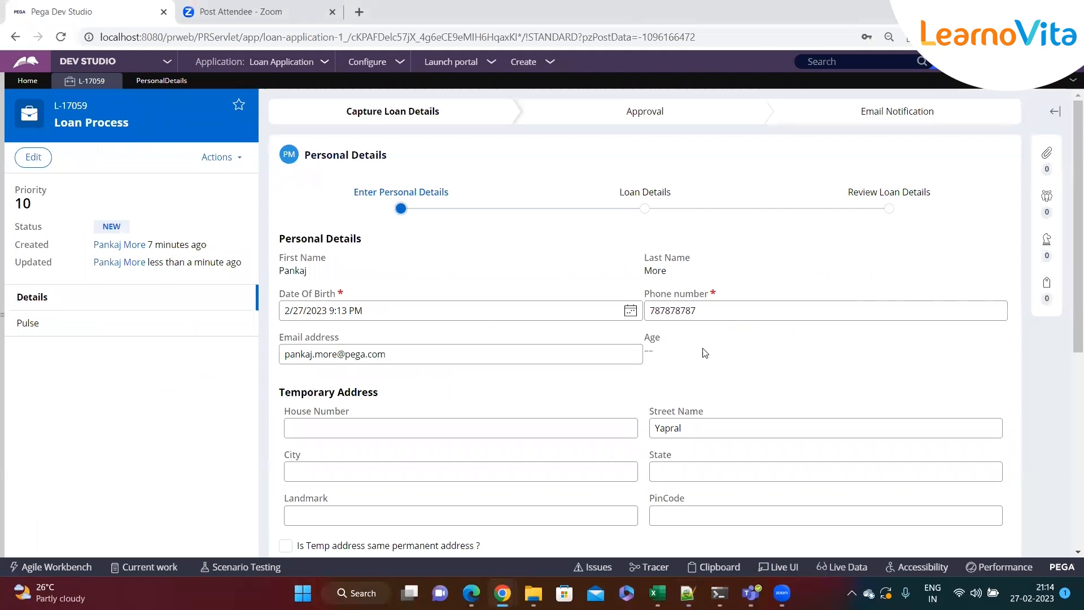
mouse_move(5, 381)
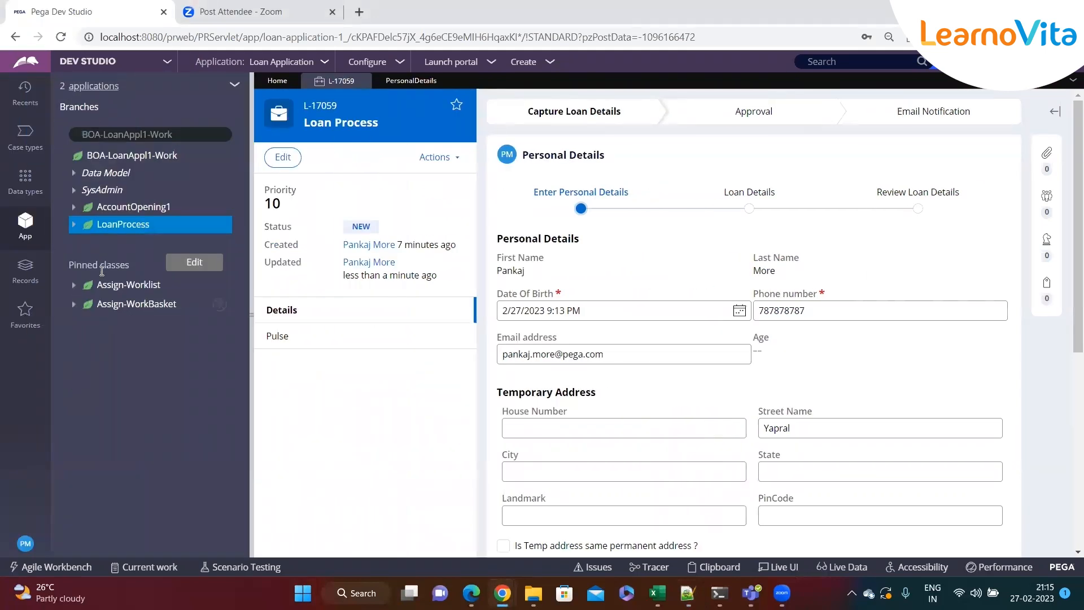
click(103, 228)
right_click(103, 231)
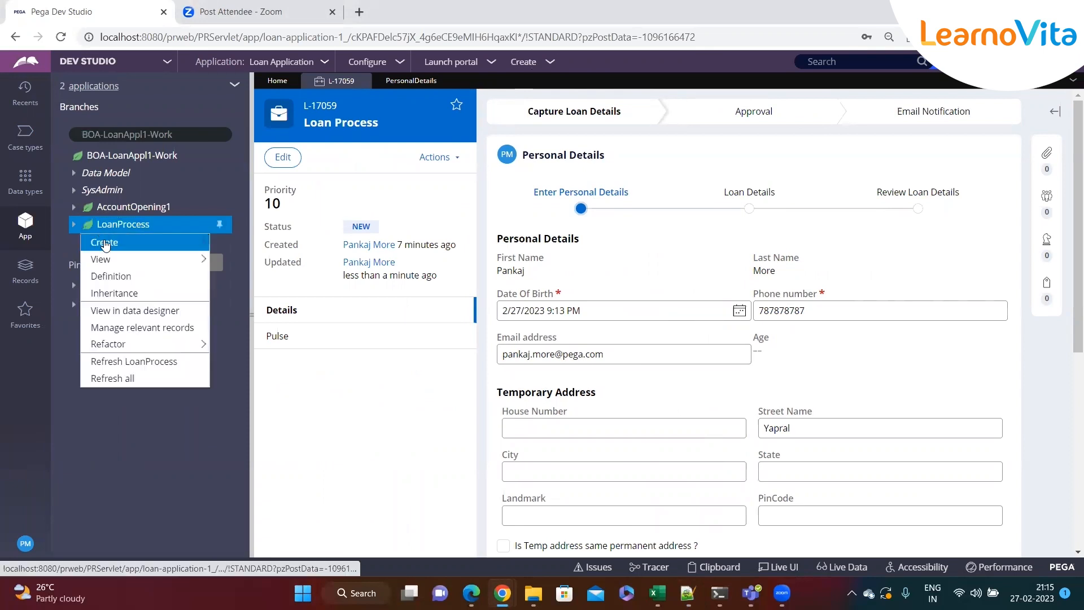
mouse_move(106, 244)
mouse_move(264, 250)
mouse_move(258, 281)
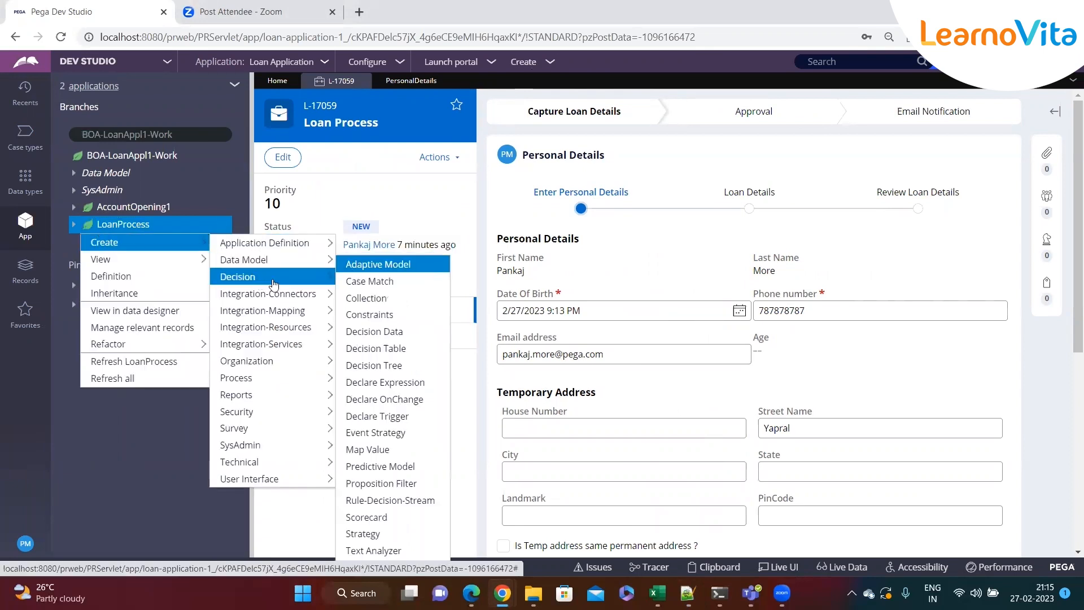
click(386, 388)
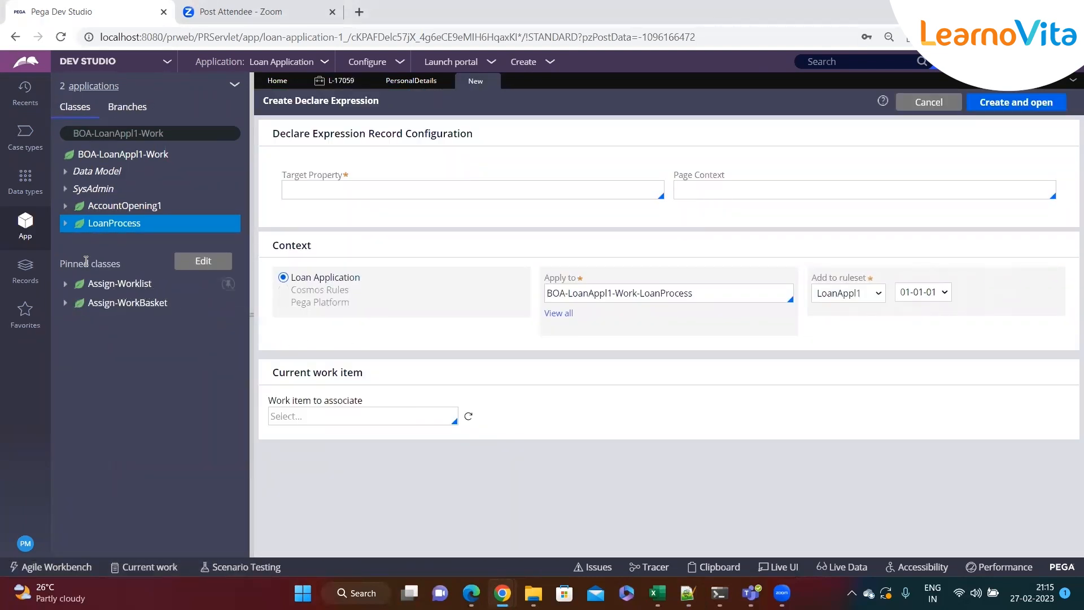
- Find the Age property in LoanProcess's data model and start defining an expression directly on it
click(65, 225)
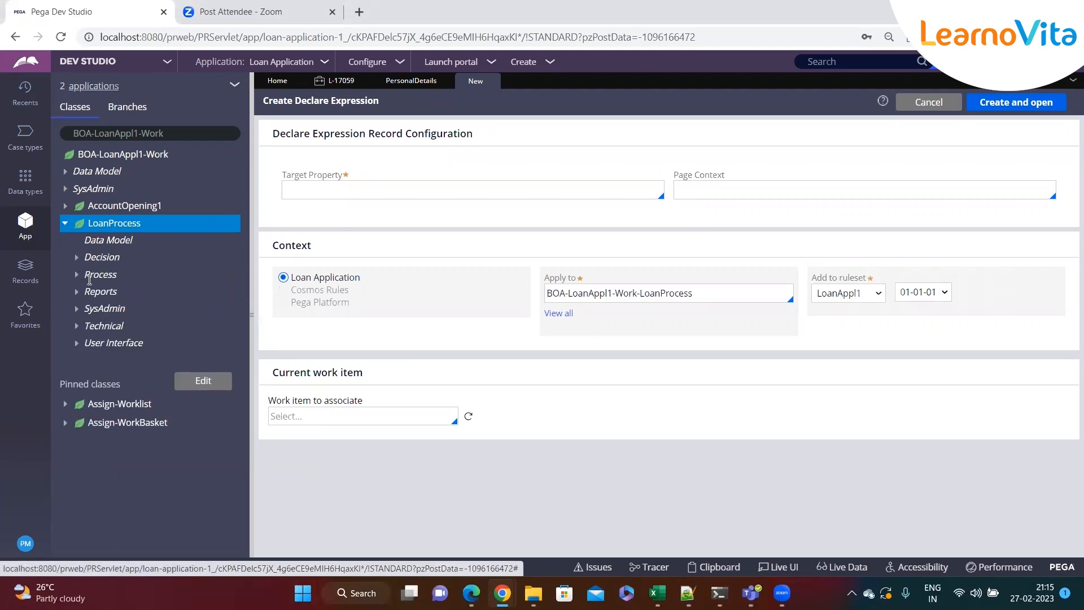
click(96, 240)
click(89, 291)
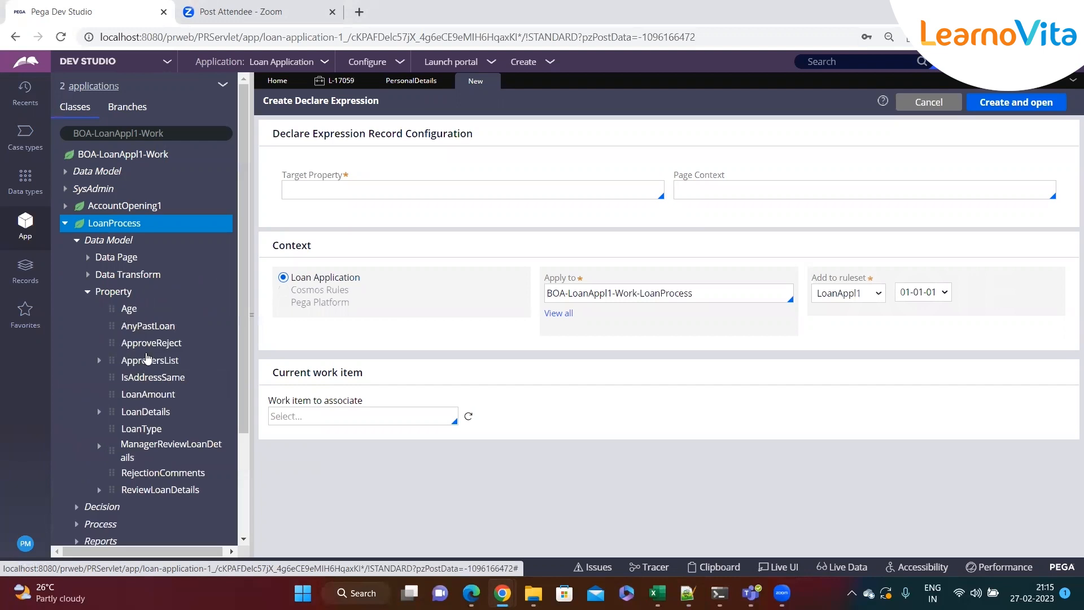
right_click(130, 312)
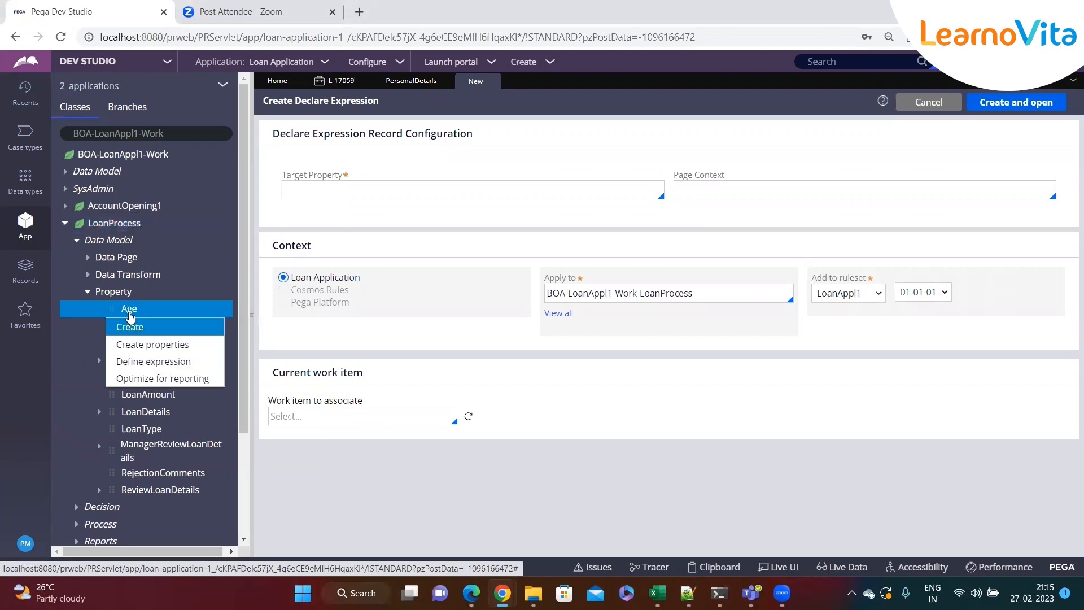
click(151, 362)
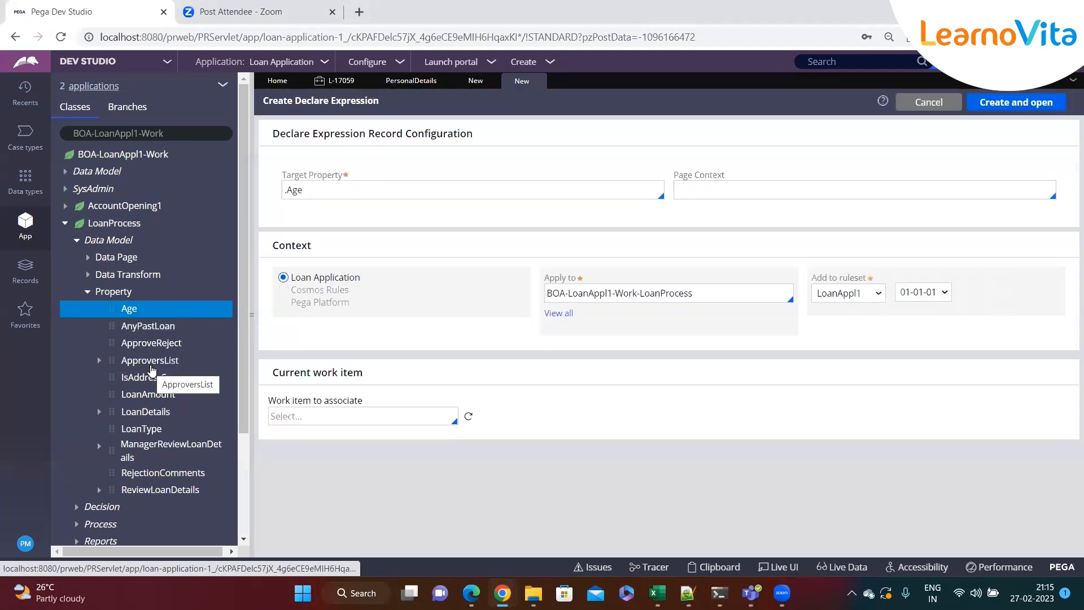
- Compare the target property, apply-to class and ruleset settings on the two Create Declare Expression forms
drag(282, 174, 341, 176)
click(314, 191)
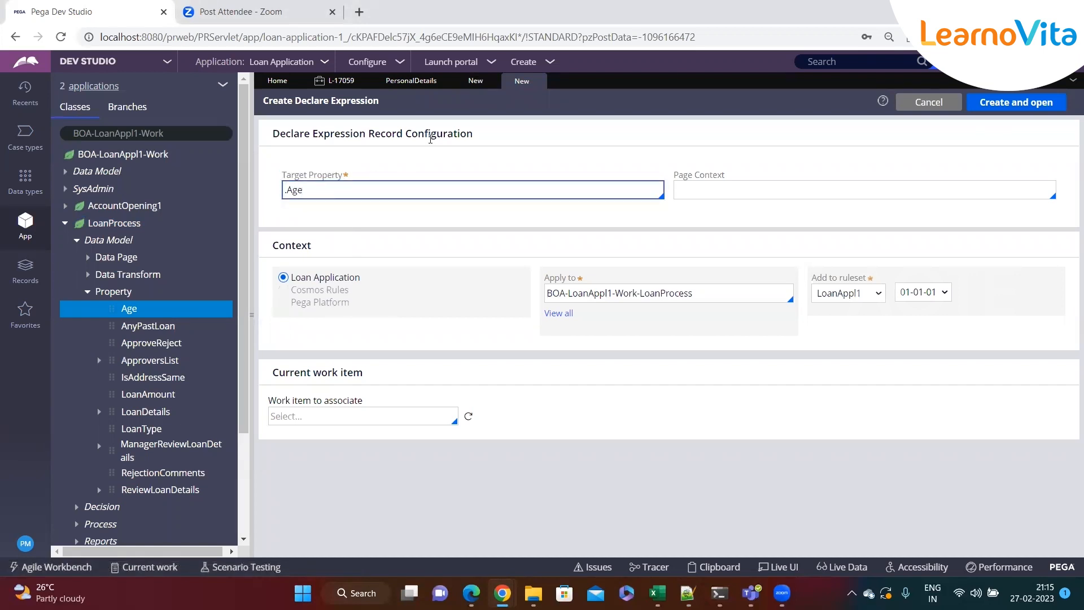
click(637, 297)
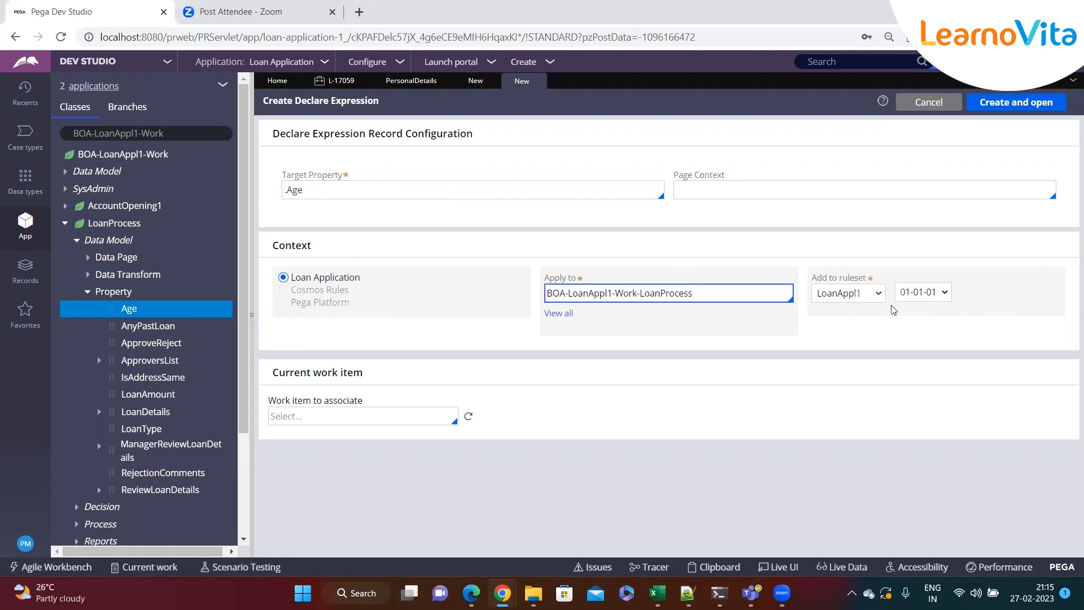
click(476, 81)
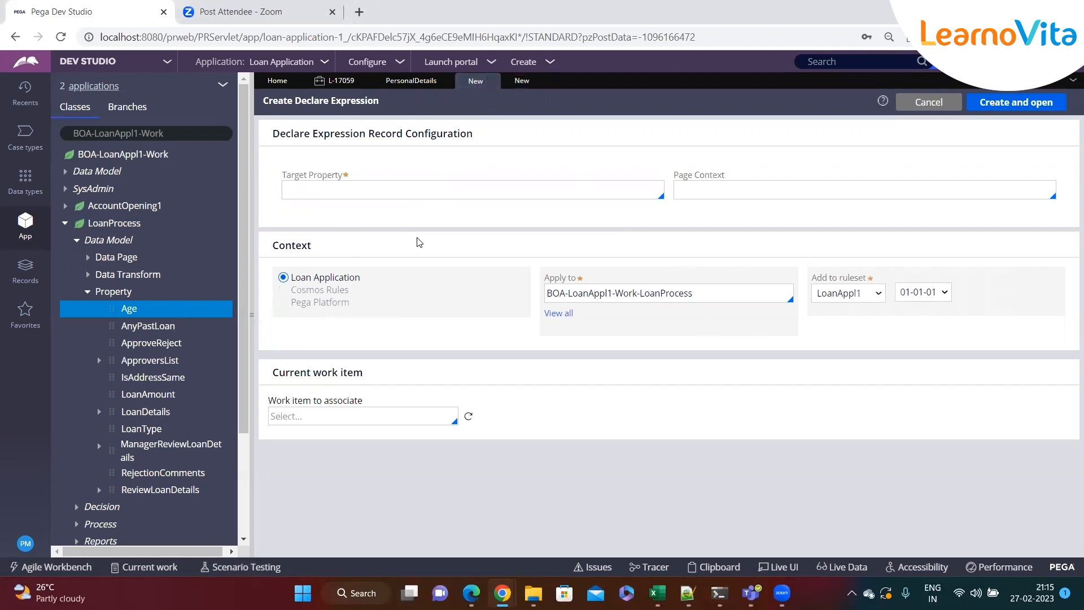
click(691, 296)
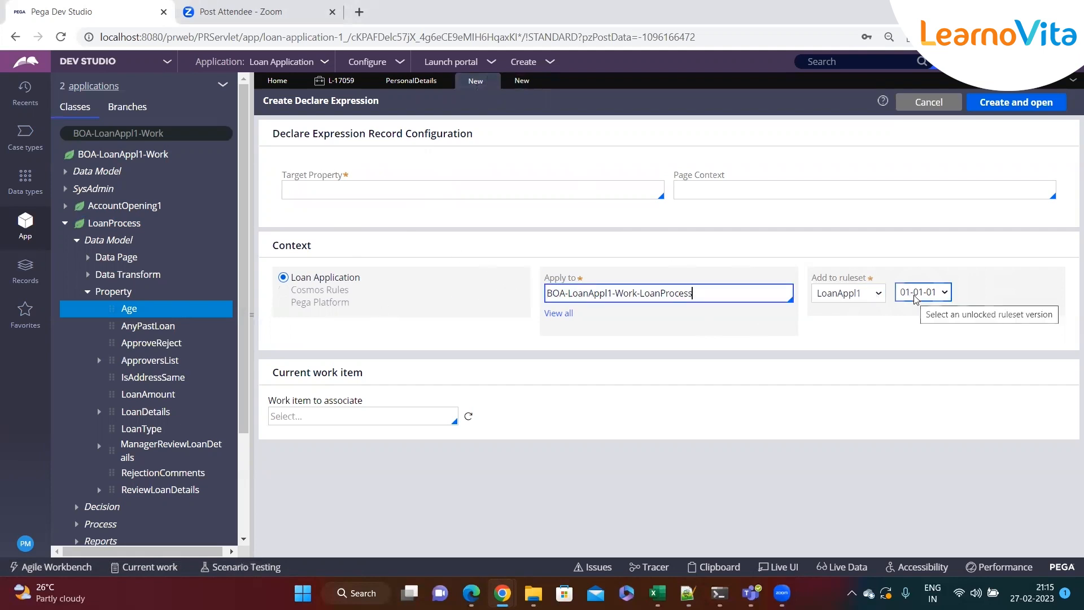
- Review the empty target property on the blank Create Declare Expression form and close that form without creating a rule
drag(284, 175, 343, 176)
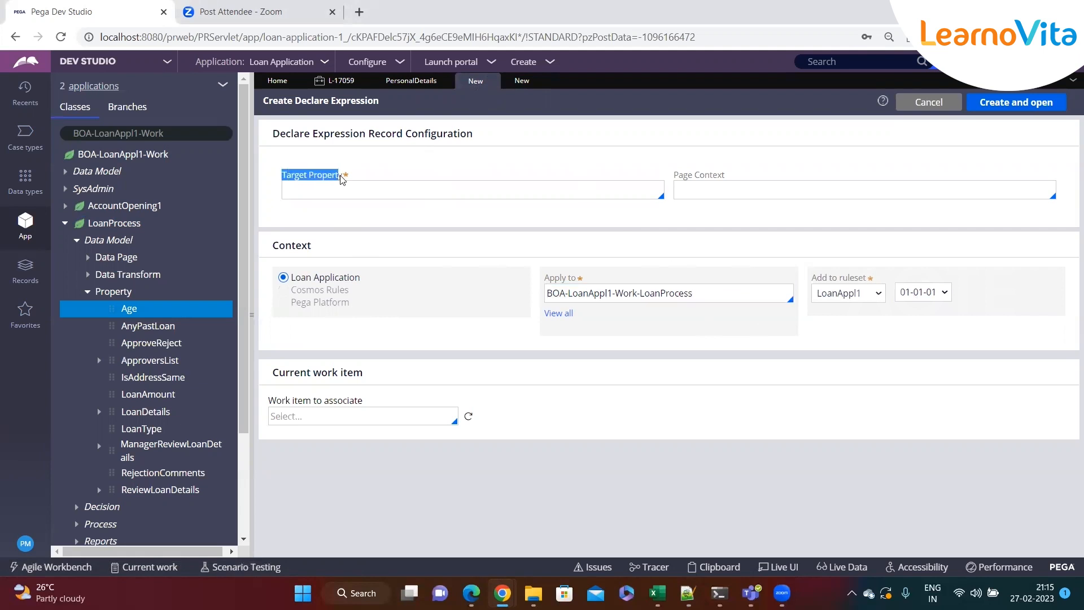
click(332, 190)
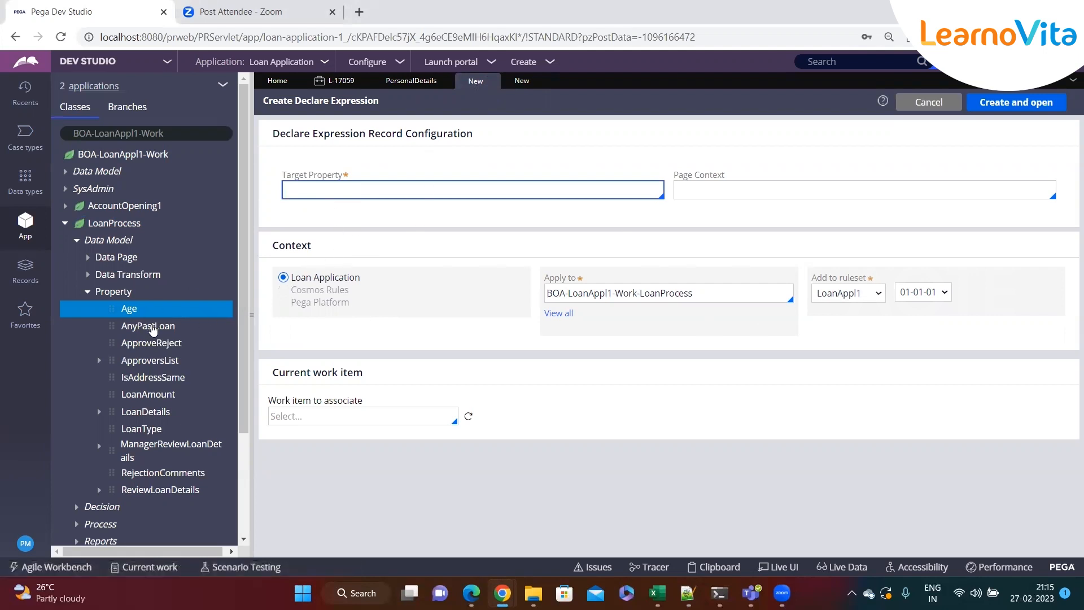
click(487, 86)
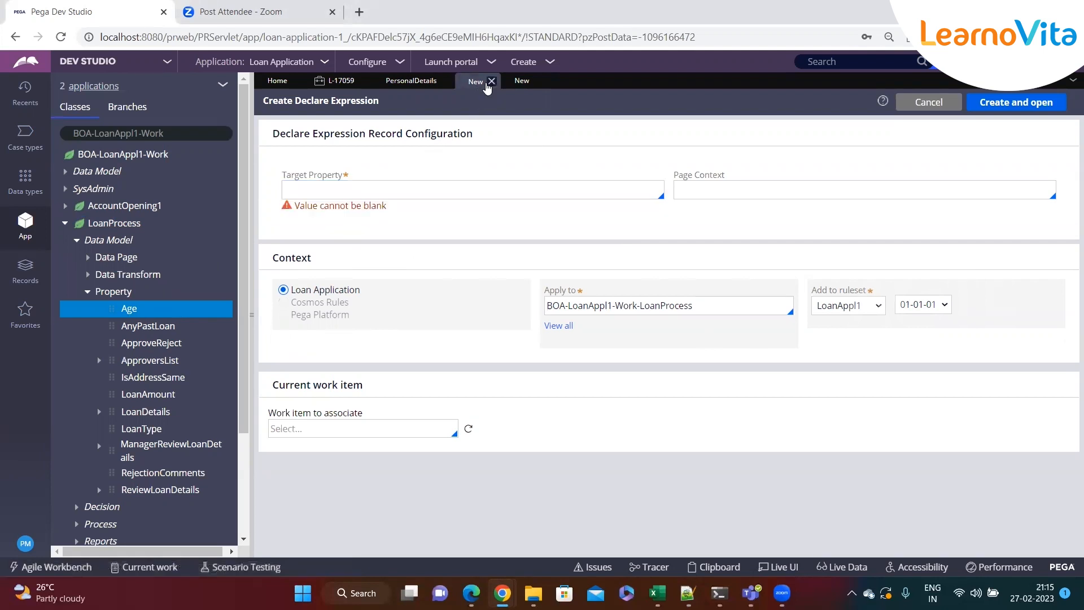
click(492, 82)
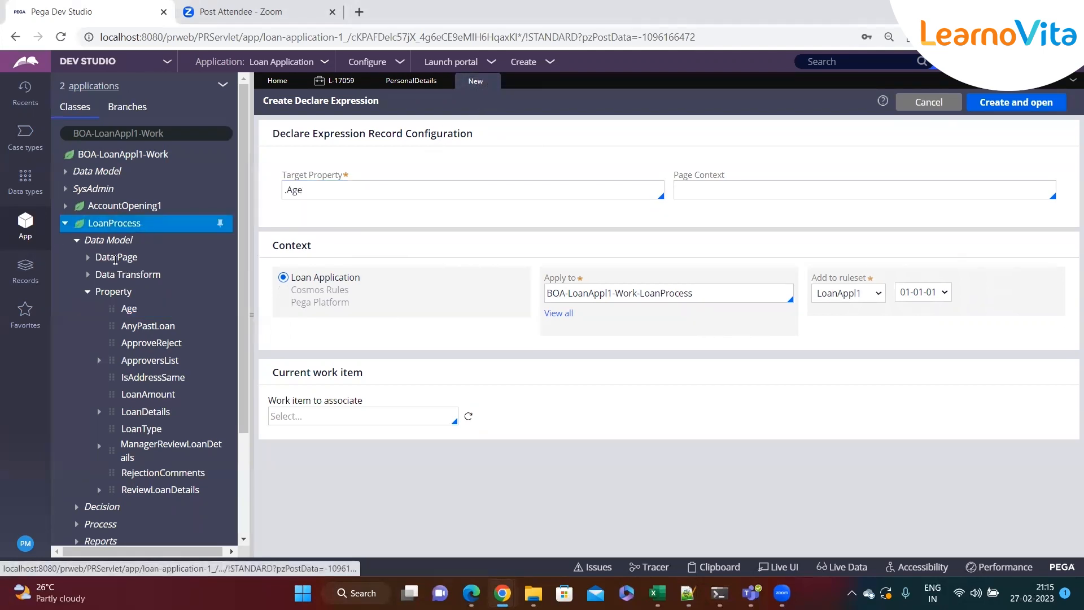
- Create and open the Declare Expression for target property .Age in BOA-LoanAppl1-Work-LoanProcess, leaving the page context empty
right_click(99, 224)
right_click(128, 314)
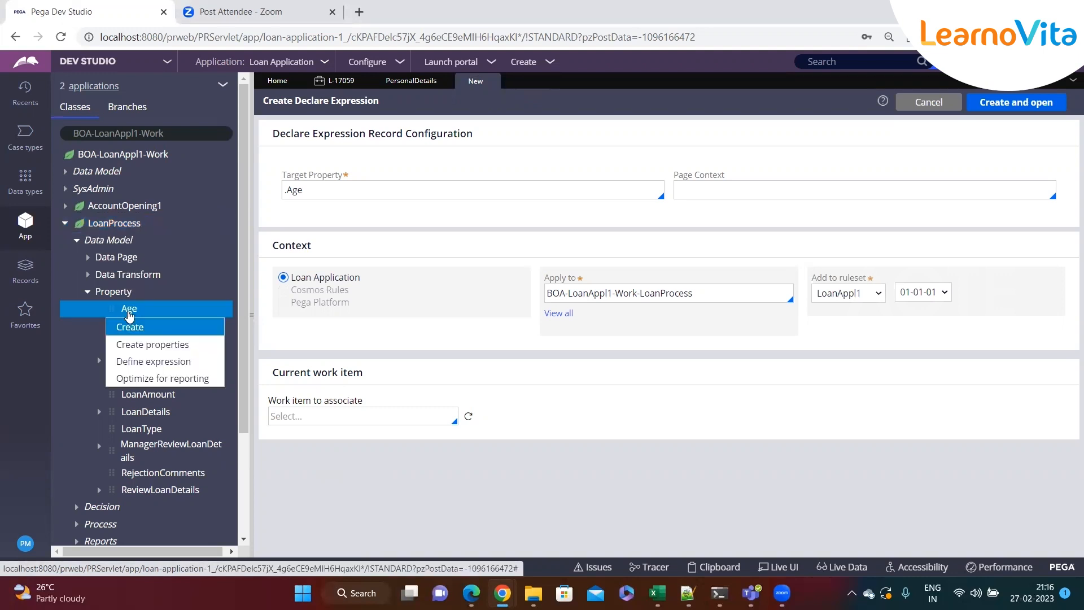
click(131, 365)
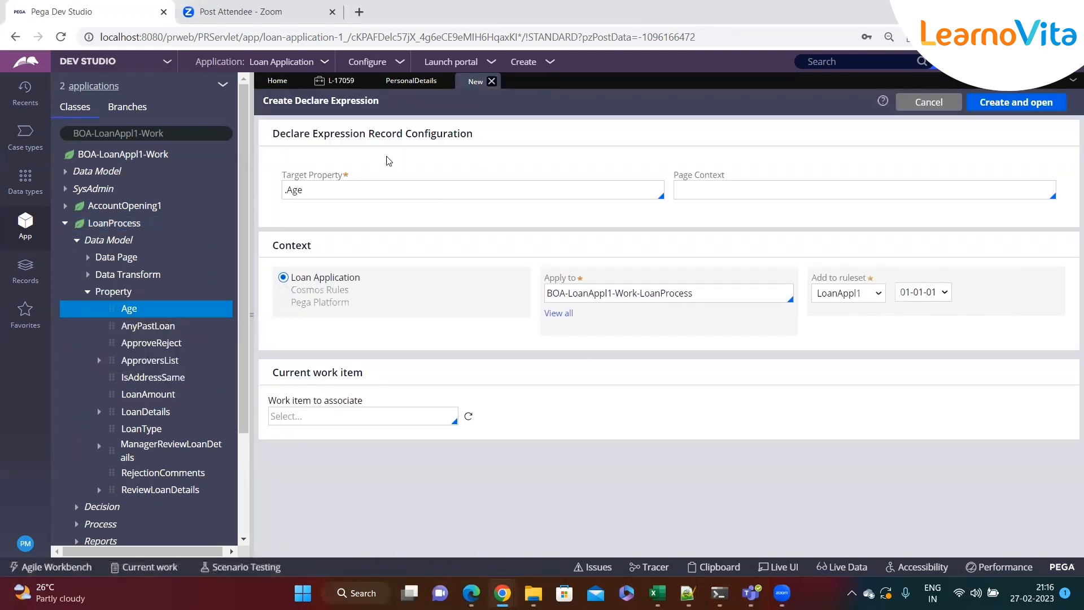
drag(284, 175, 330, 187)
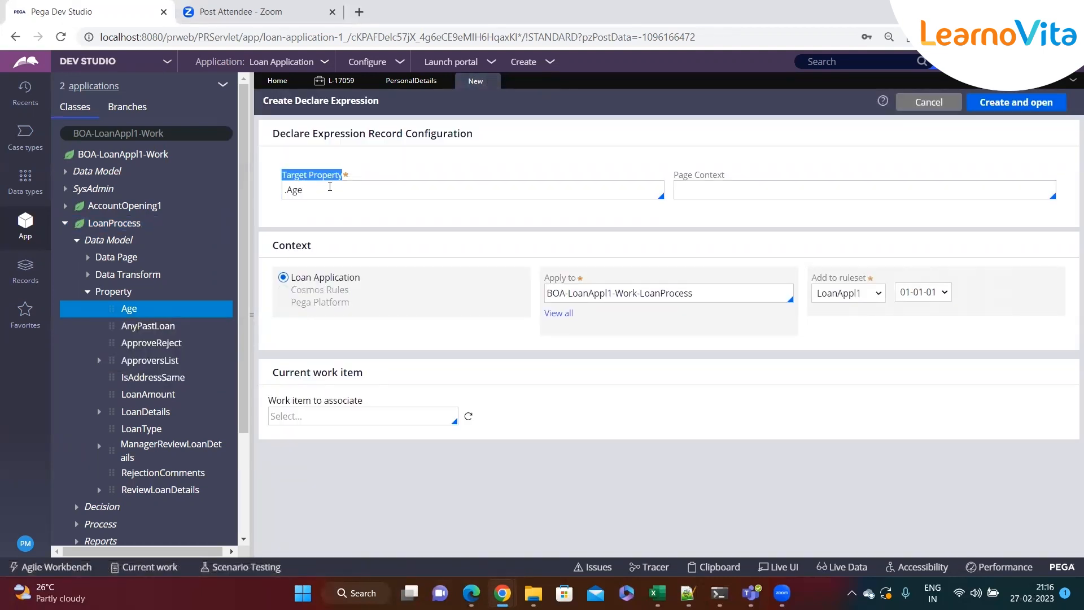
click(329, 187)
click(714, 191)
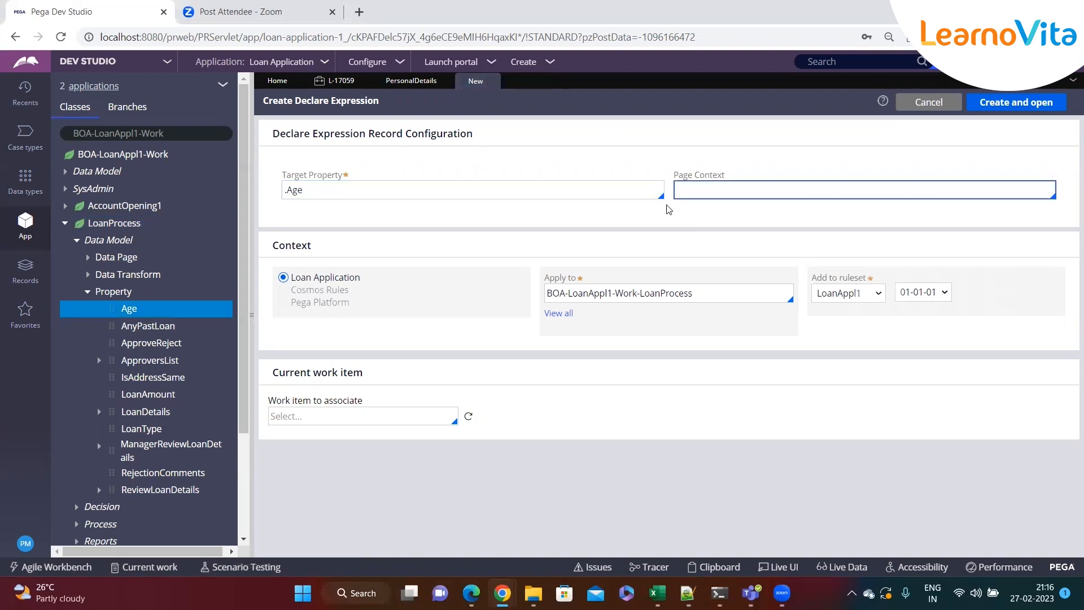
drag(679, 175, 724, 170)
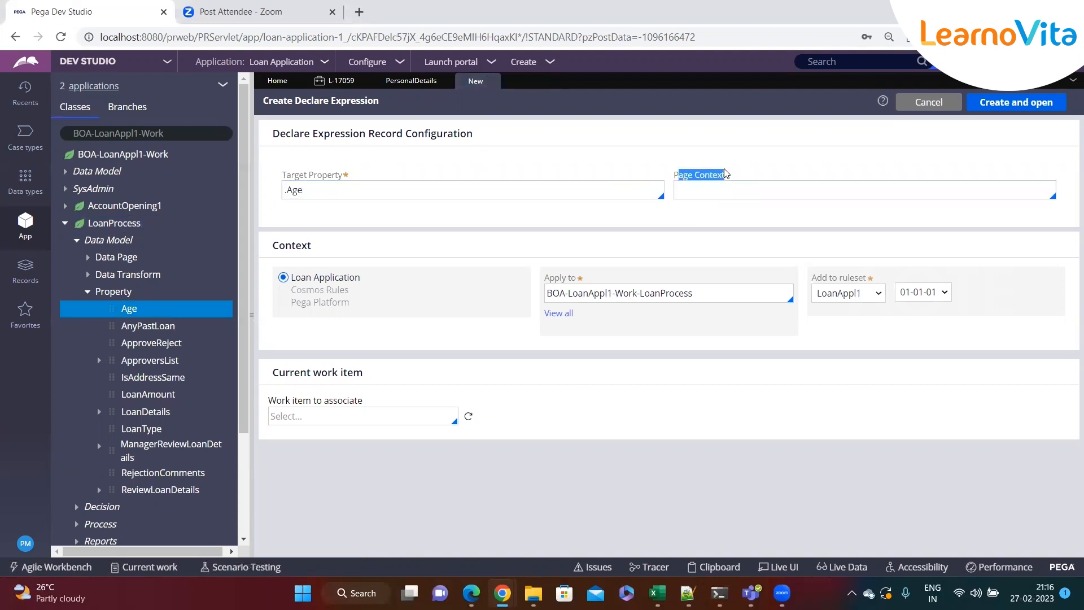
click(692, 221)
click(412, 191)
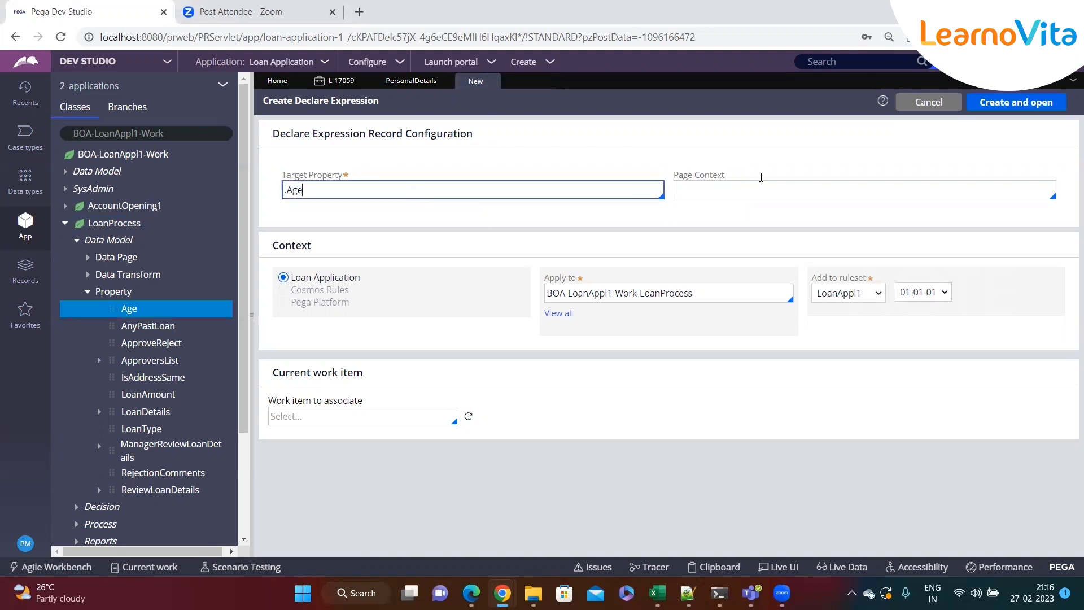
click(1014, 112)
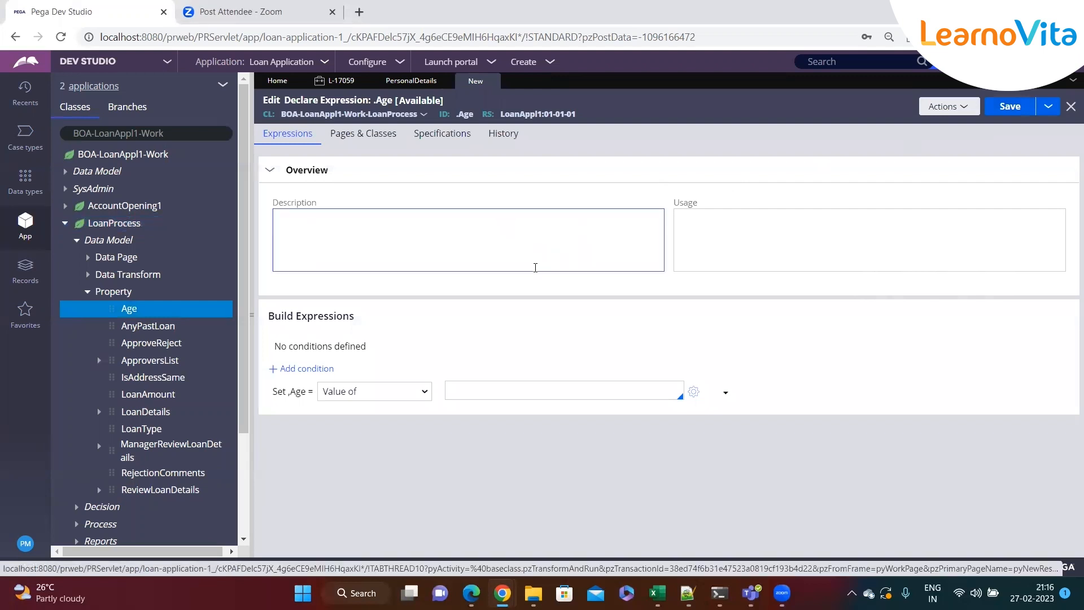
- Examine the Build Expressions section and the value source options for .Age, keep Value of, and open the Expression builder
drag(267, 316, 394, 320)
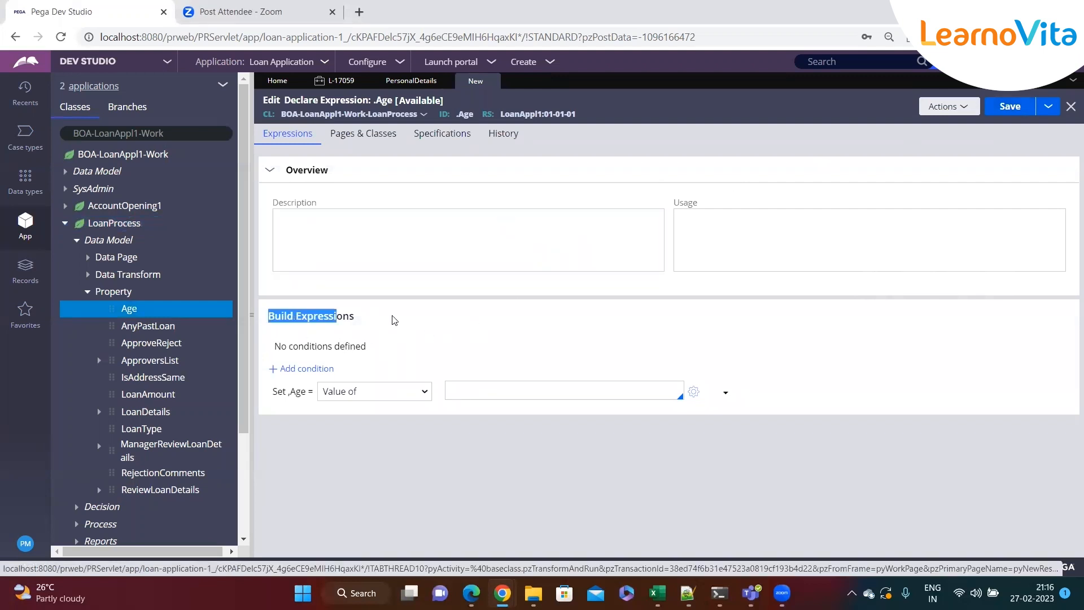
double_click(298, 392)
click(302, 424)
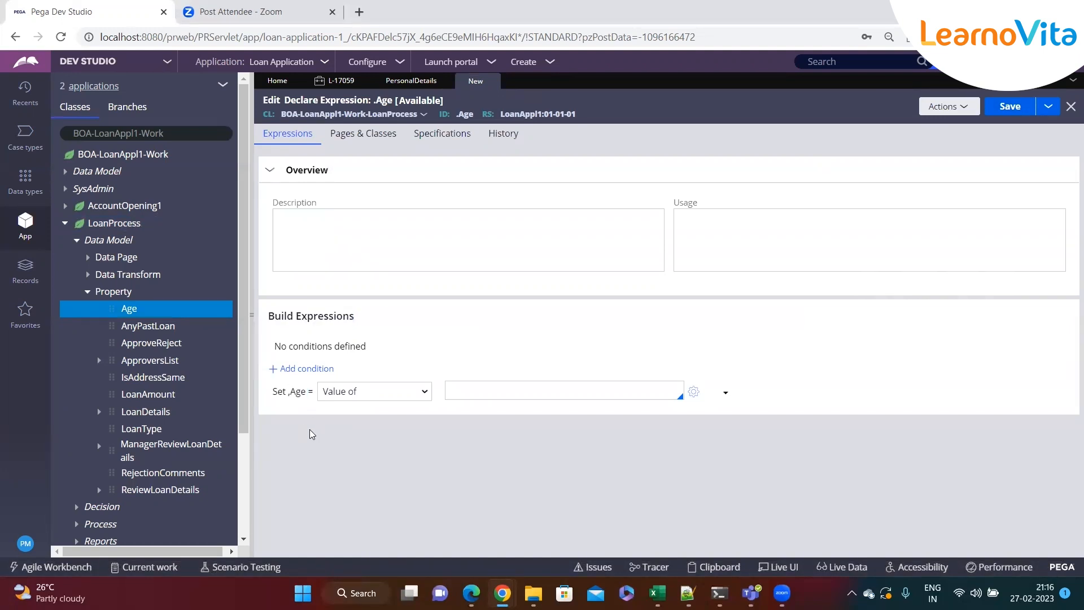
click(384, 394)
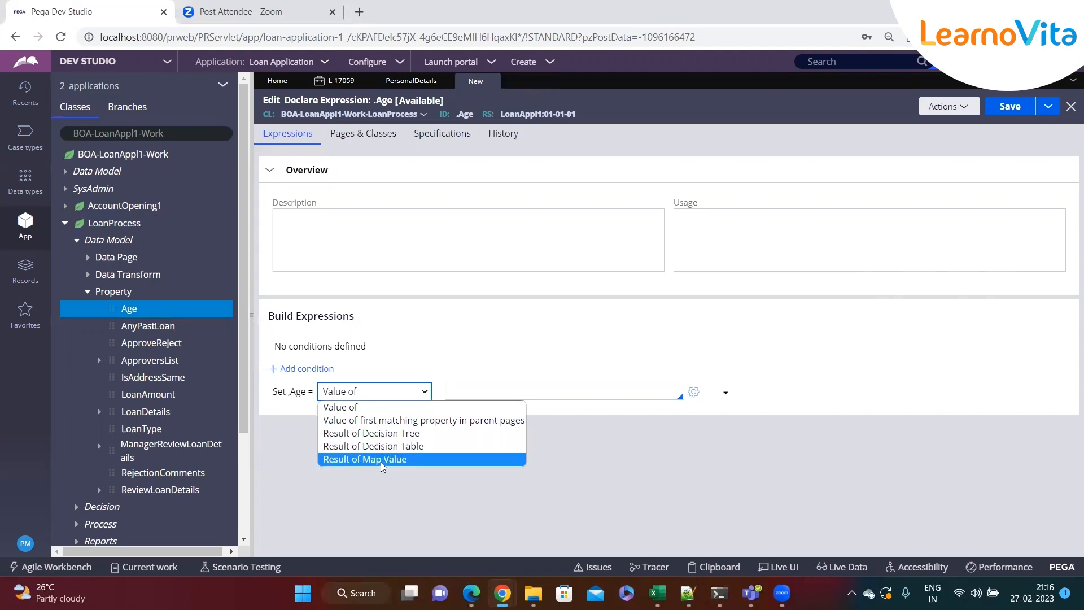
click(543, 392)
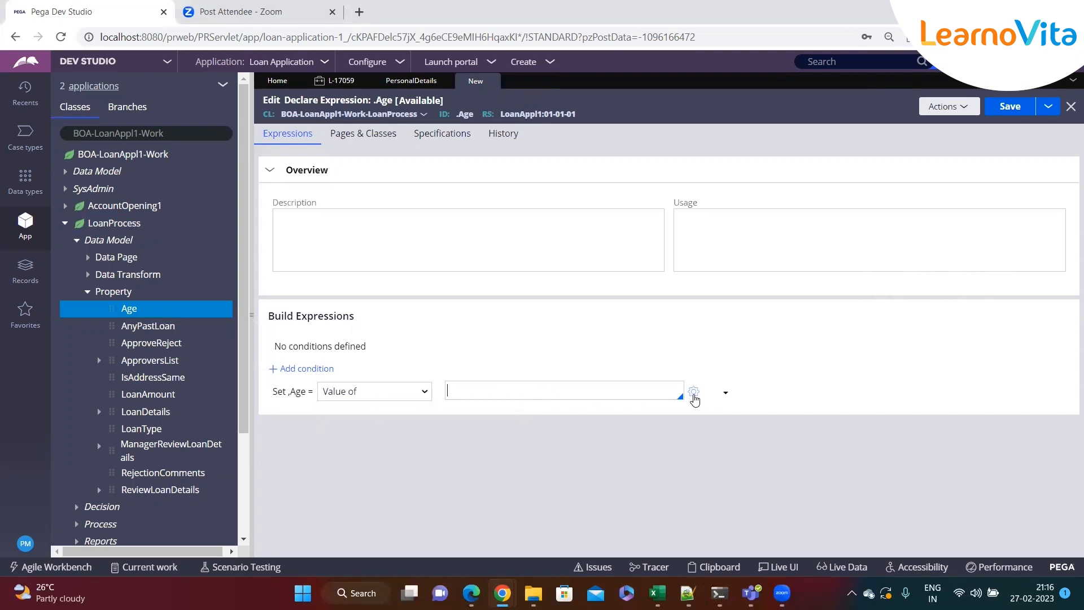
click(694, 393)
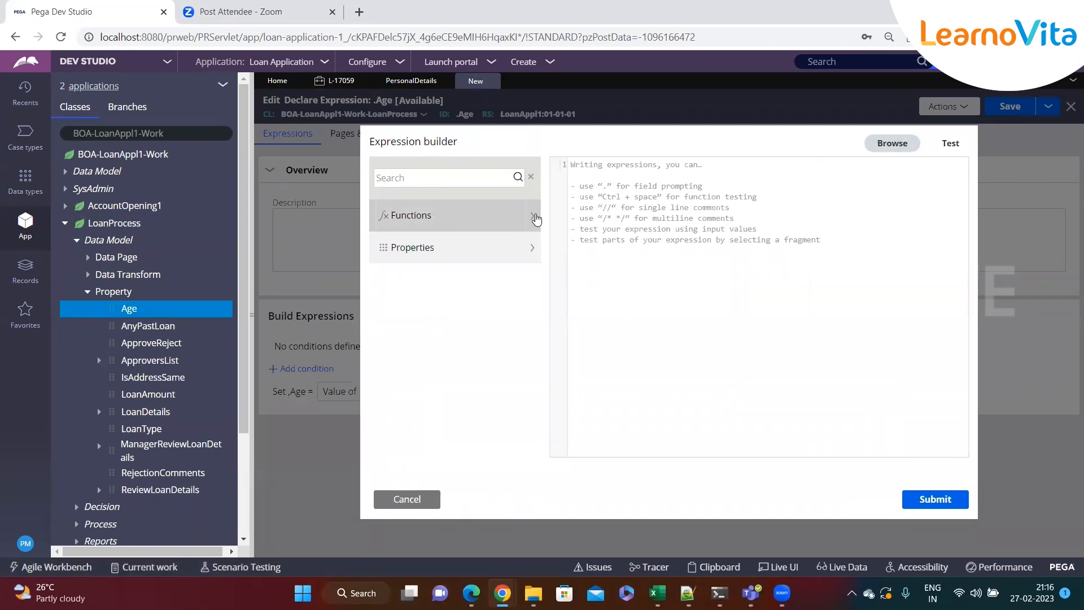
- Switch to Notepad++ and find the age calculation expression at the end of the notes
click(688, 593)
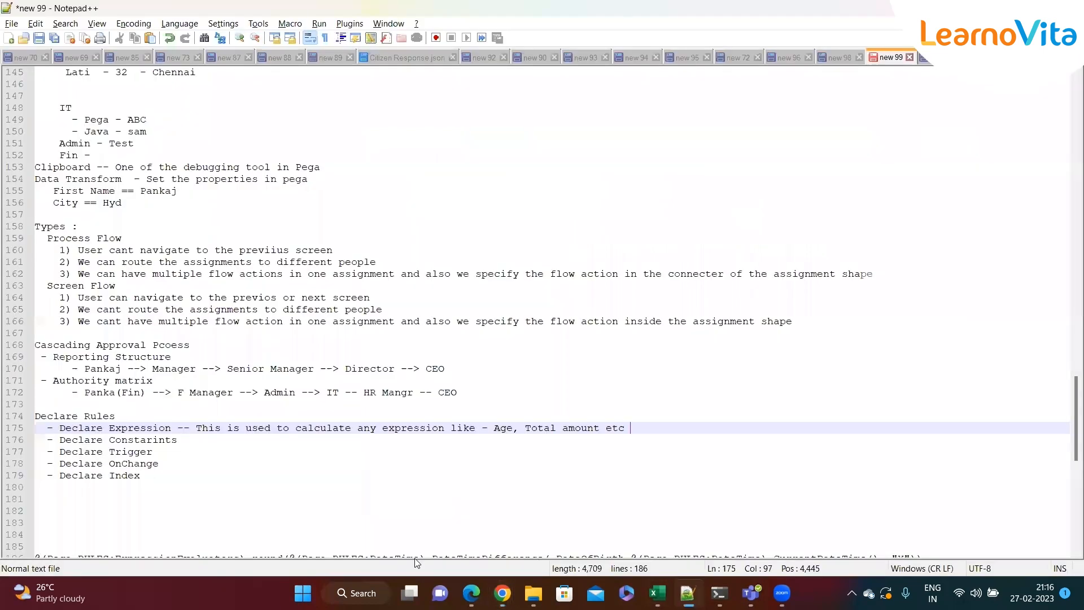
click(71, 440)
key(ctrl+End)
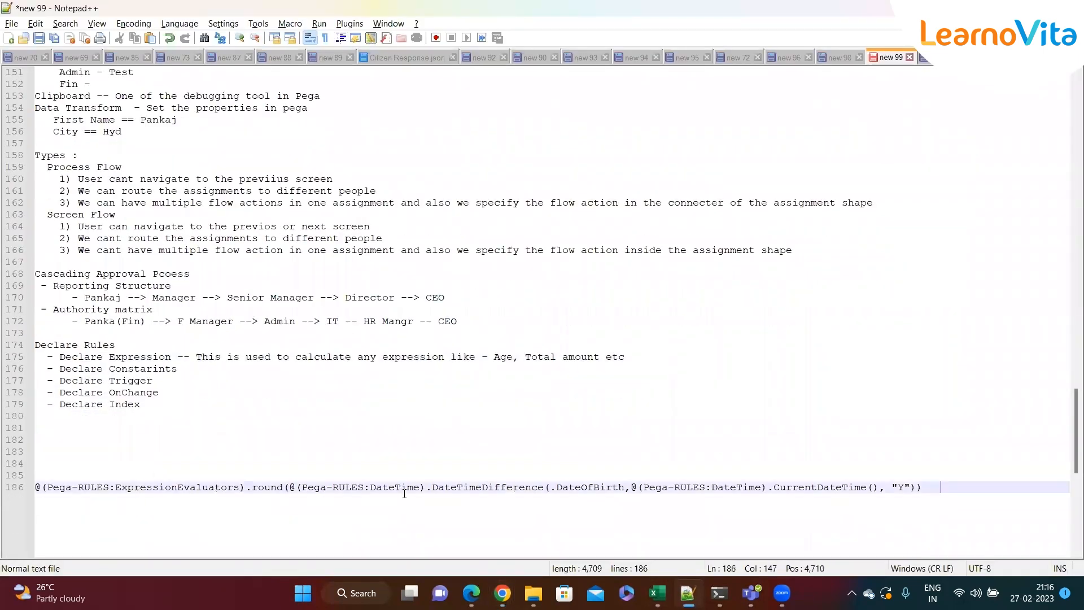
- Examine the DateTimeDifference function and its DateOfBirth argument in the age calculation expression
double_click(467, 492)
click(502, 499)
double_click(492, 488)
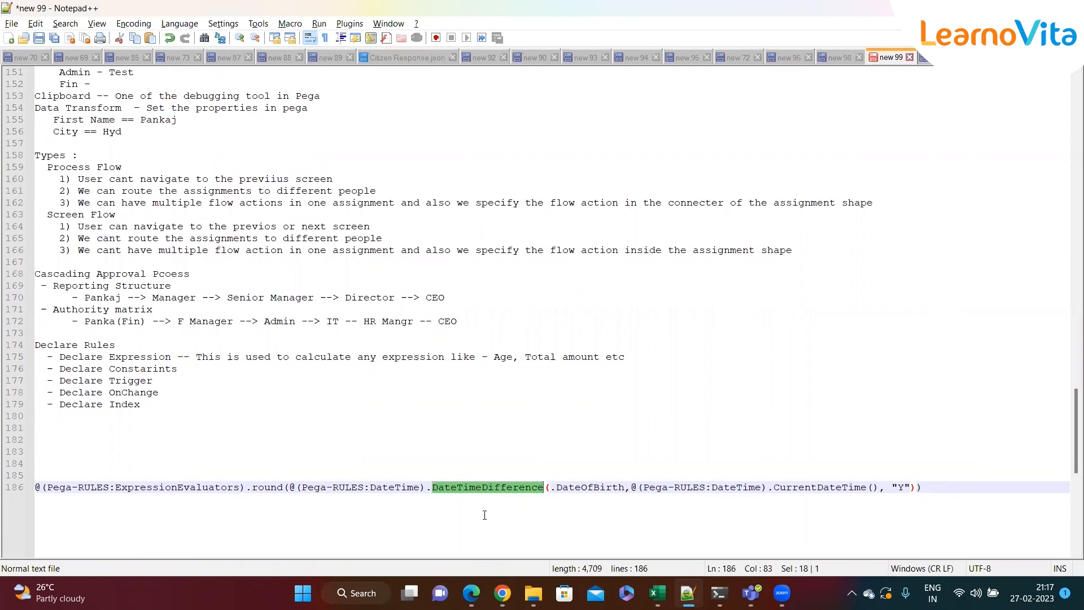
key(End)
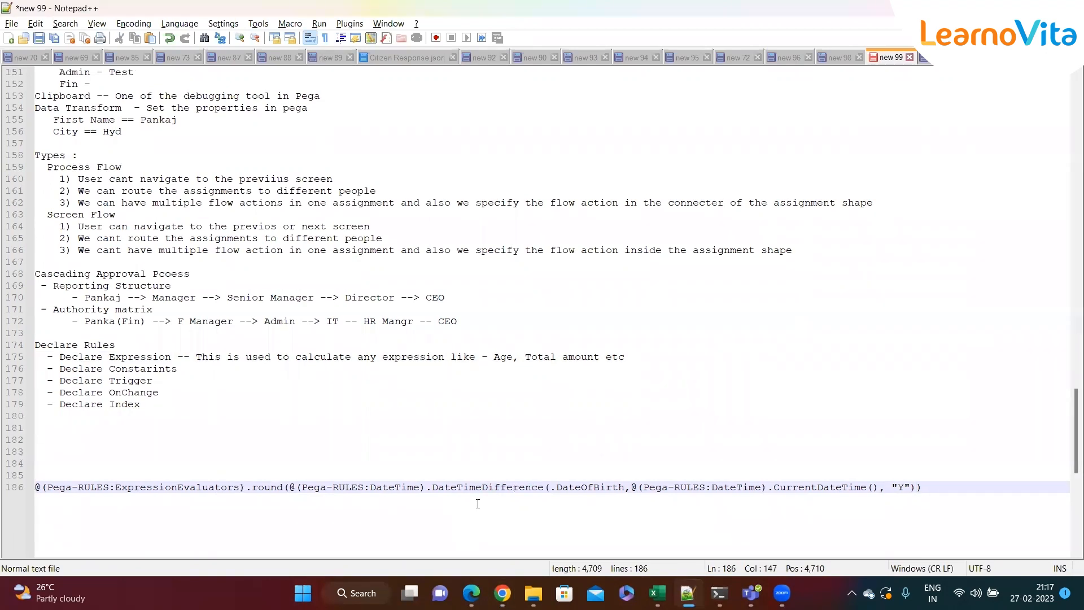
double_click(482, 487)
click(475, 517)
click(489, 487)
double_click(489, 487)
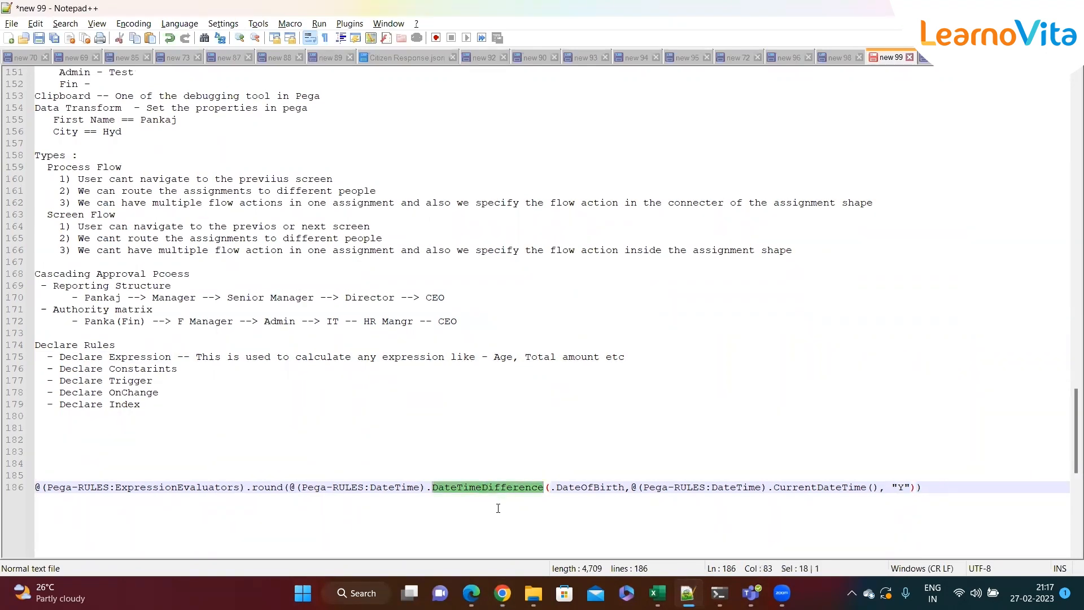
click(499, 508)
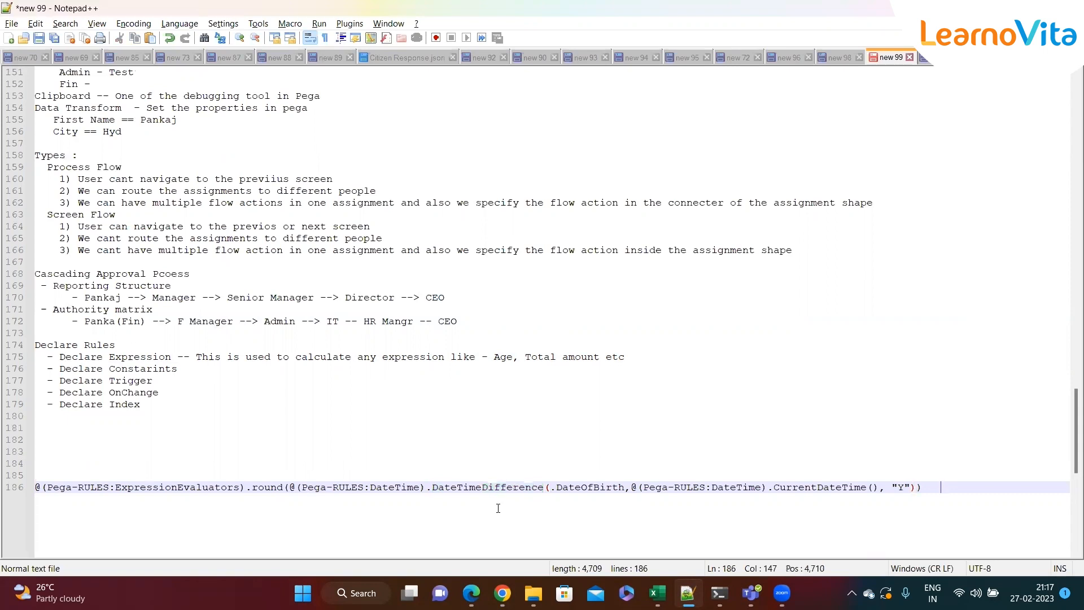
double_click(512, 505)
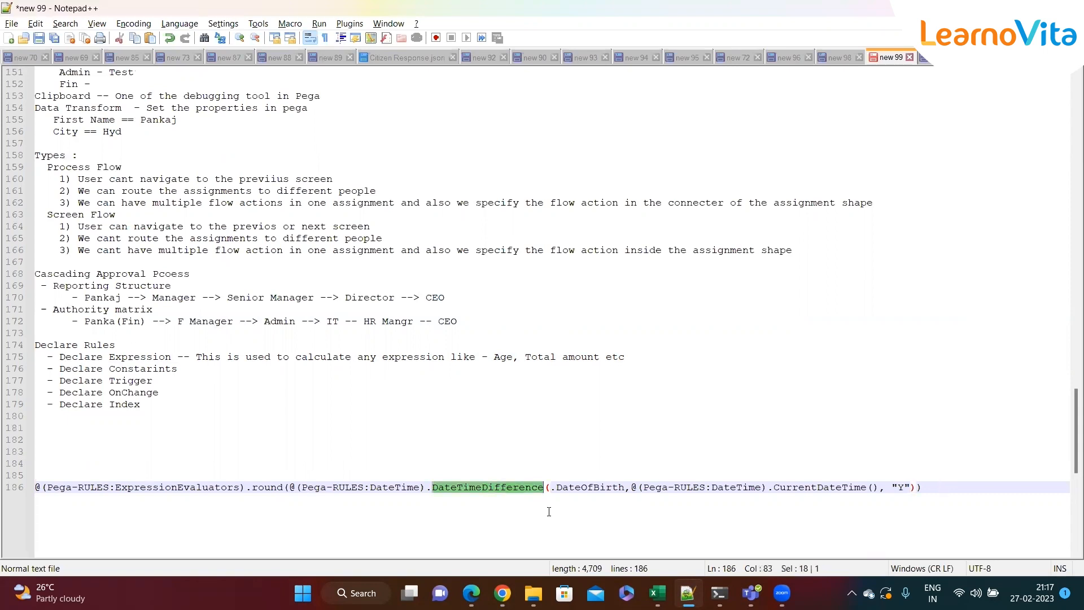
double_click(581, 488)
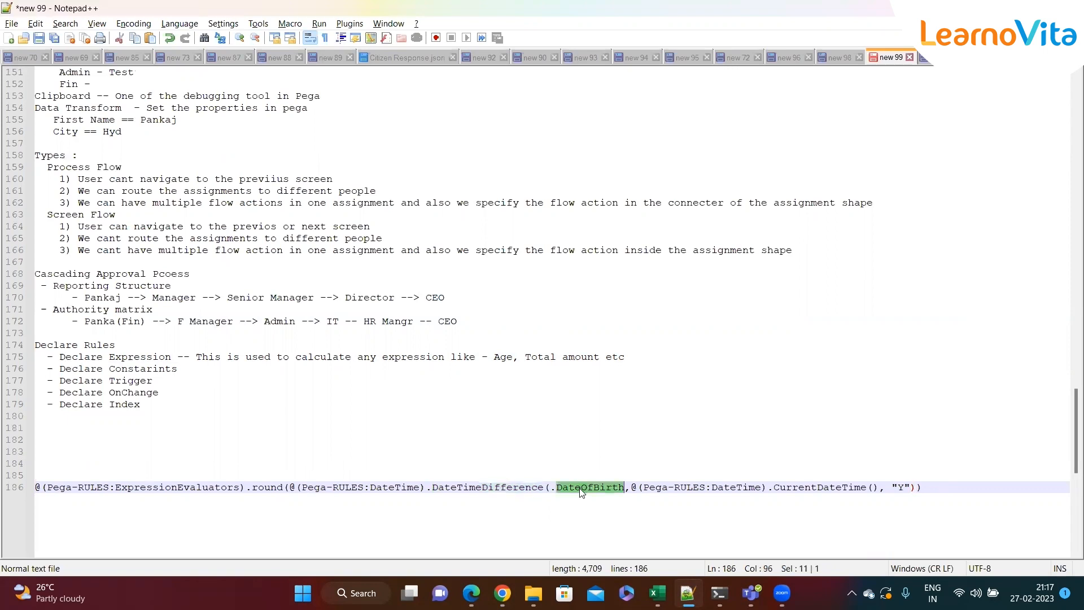
- Switch to Pega Dev Studio and cancel the empty Expression builder
key(alt+Tab)
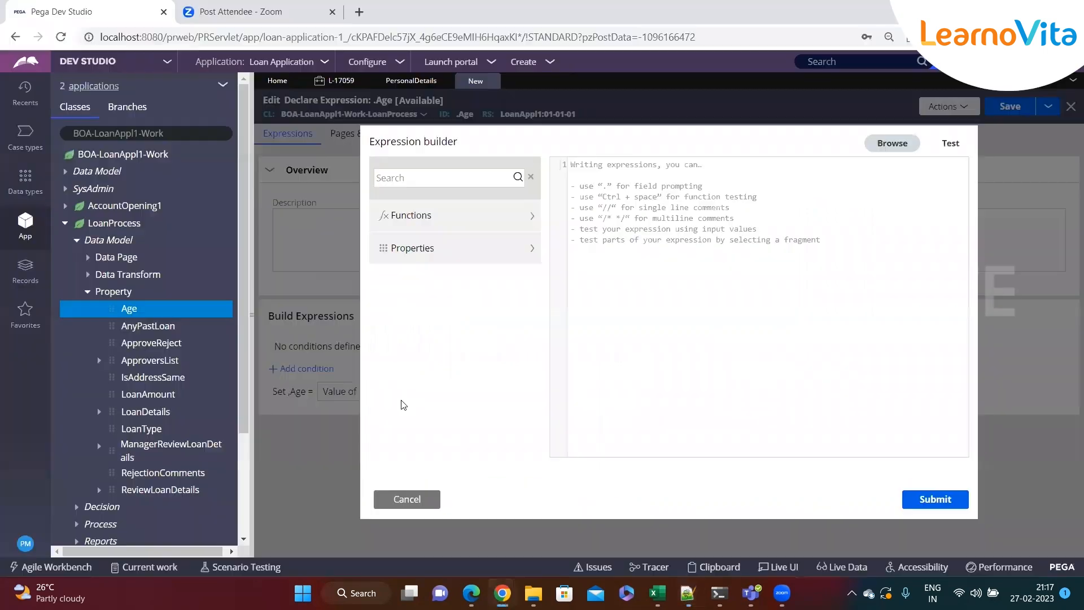
click(405, 500)
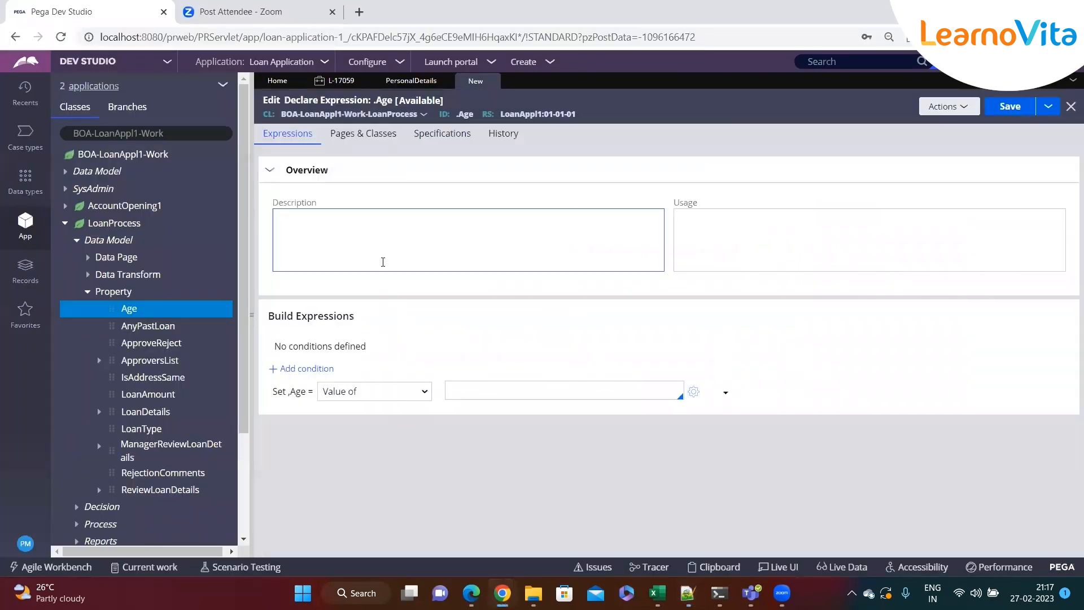
- Switch to Notepad++ and examine the CurrentDateTime and DateOfBirth arguments of the age calculation expression
key(alt+Tab)
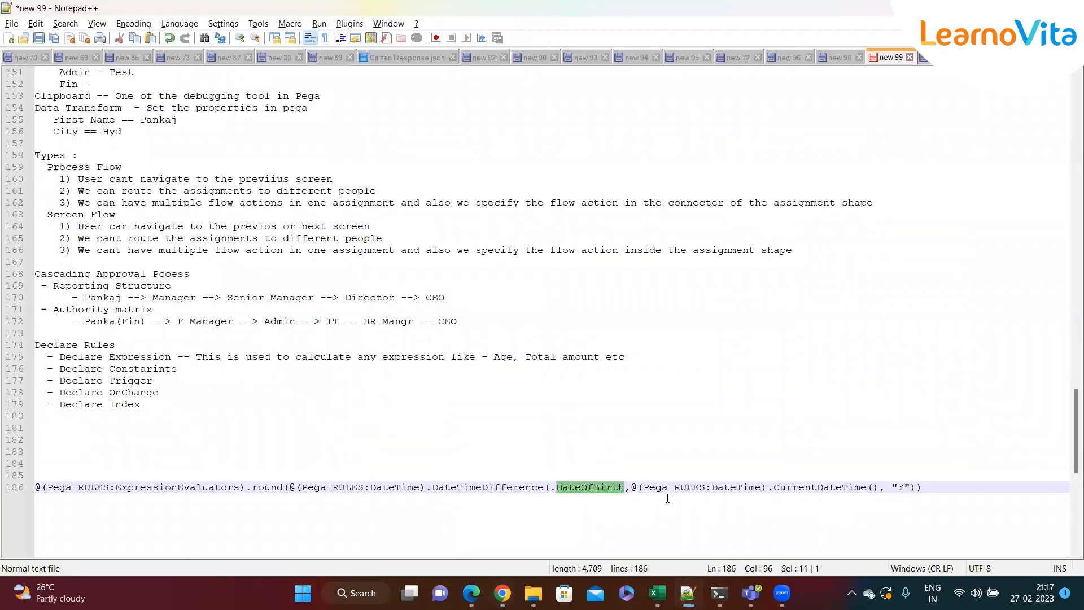
double_click(805, 487)
click(802, 487)
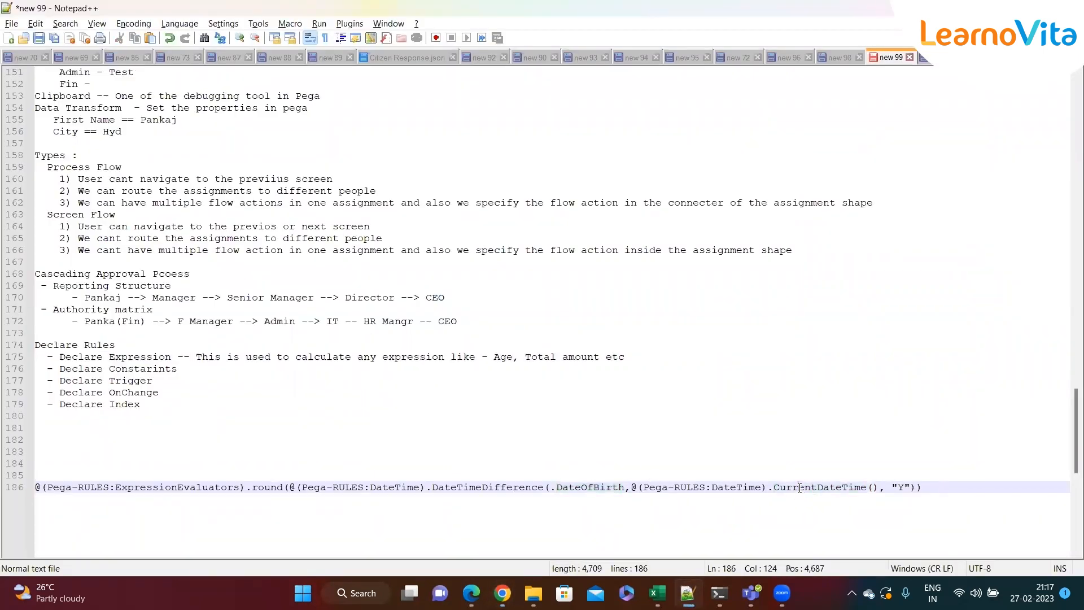
double_click(800, 486)
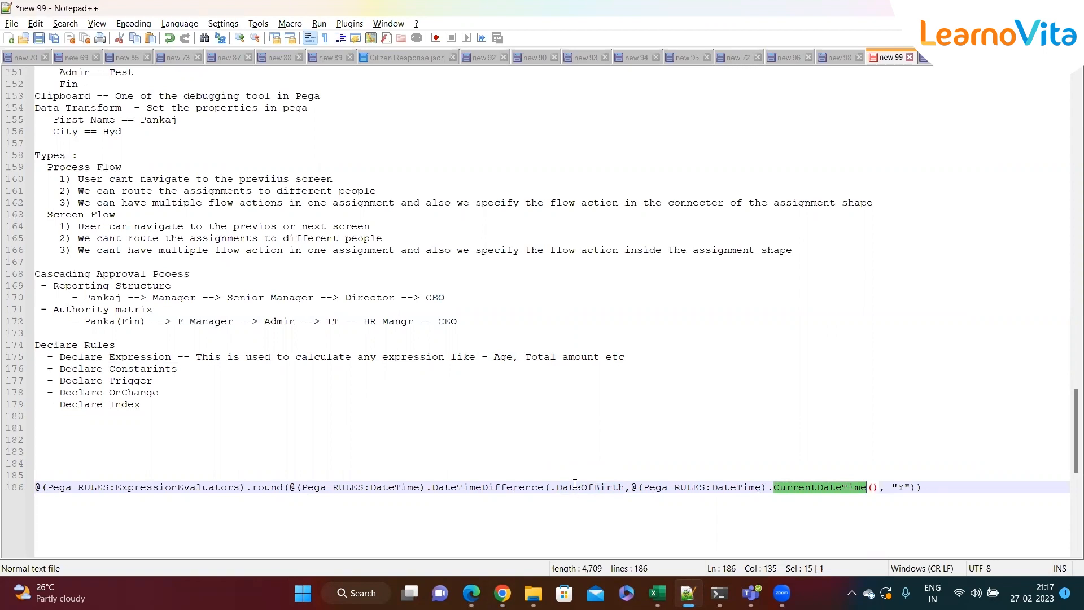
double_click(575, 483)
mouse_move(534, 593)
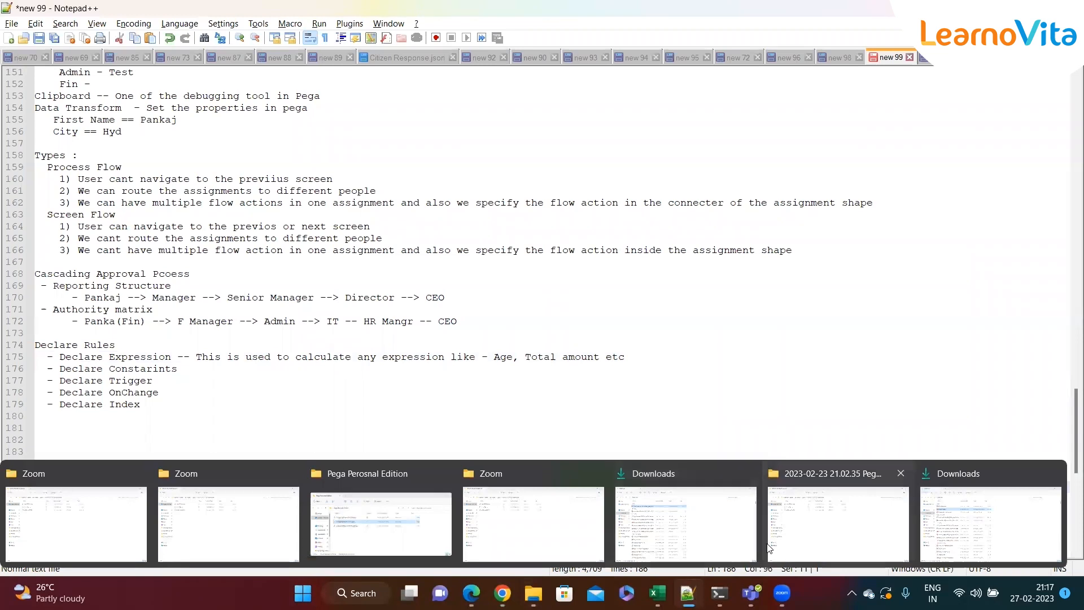
click(627, 428)
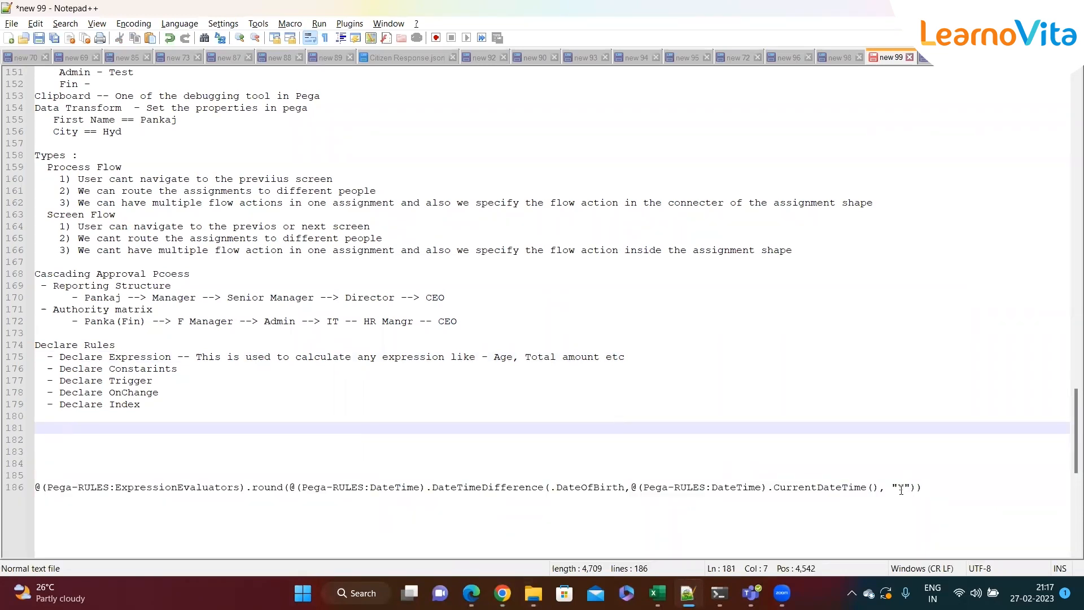
- Examine the age formula in the last line of the notes, covering its DateOfBirth argument, DateTimeDifference call, "Y" unit and round function
key(ctrl+End)
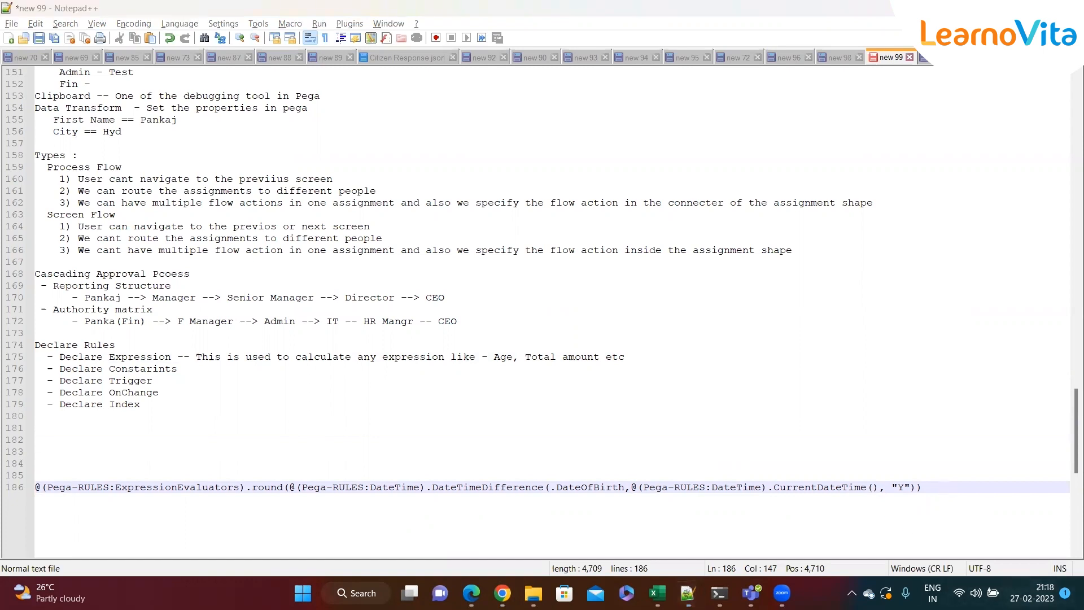
click(1051, 593)
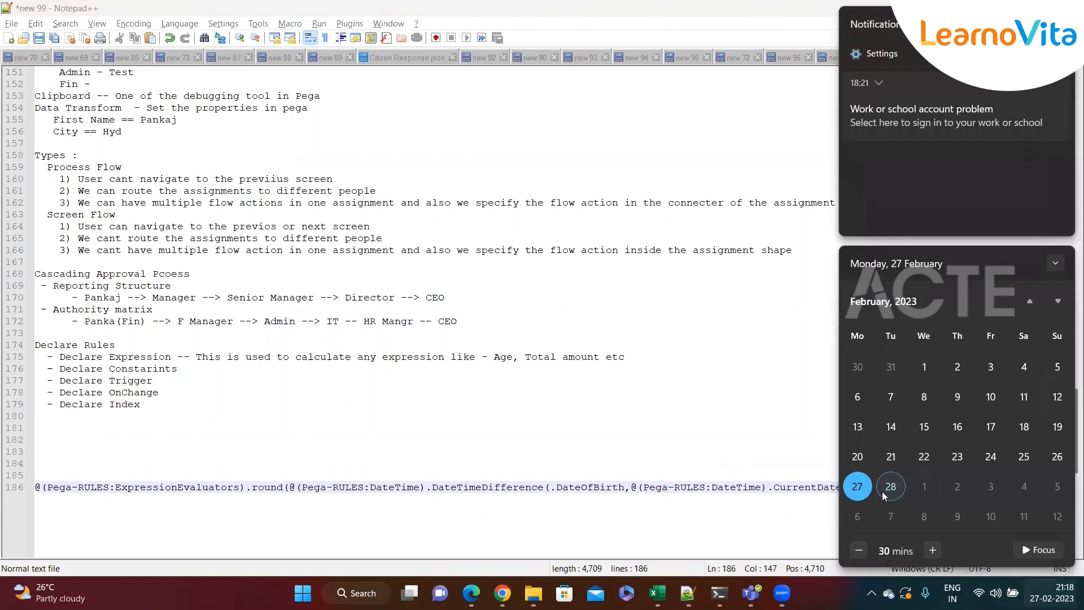
click(693, 453)
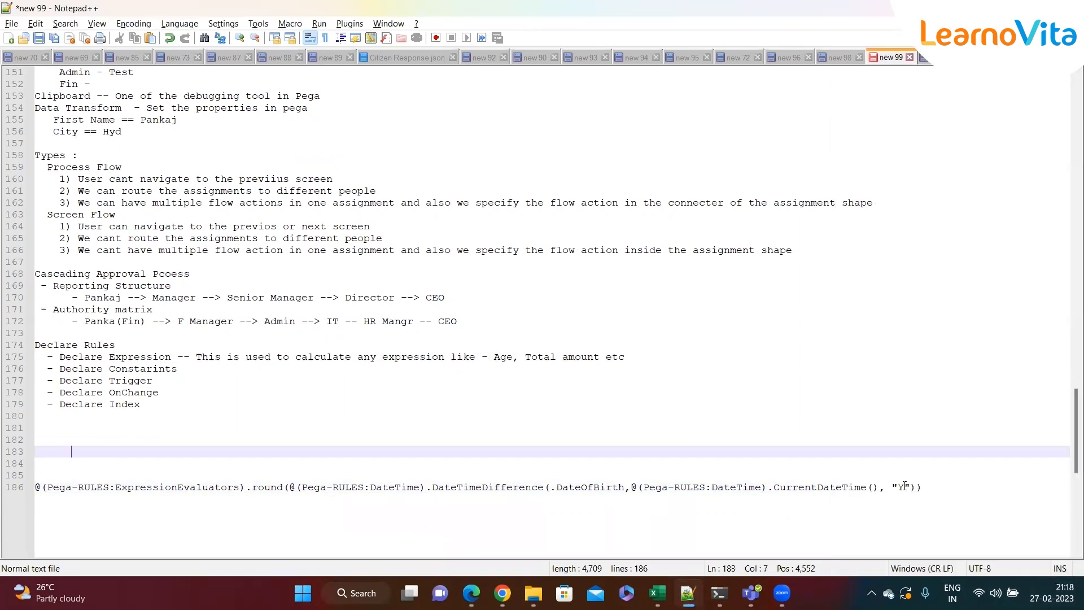
click(904, 487)
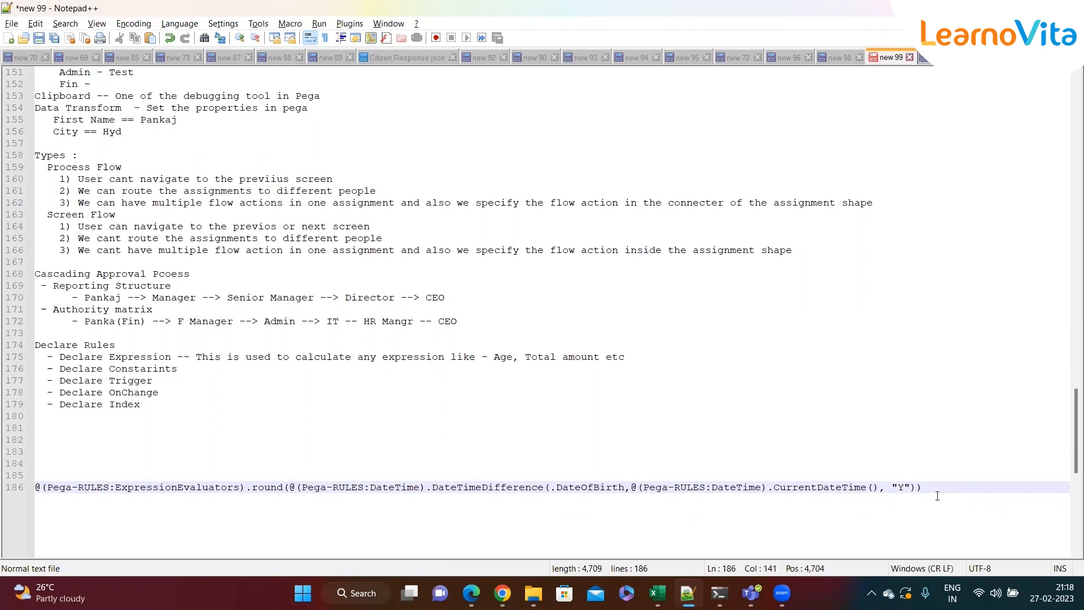
double_click(573, 486)
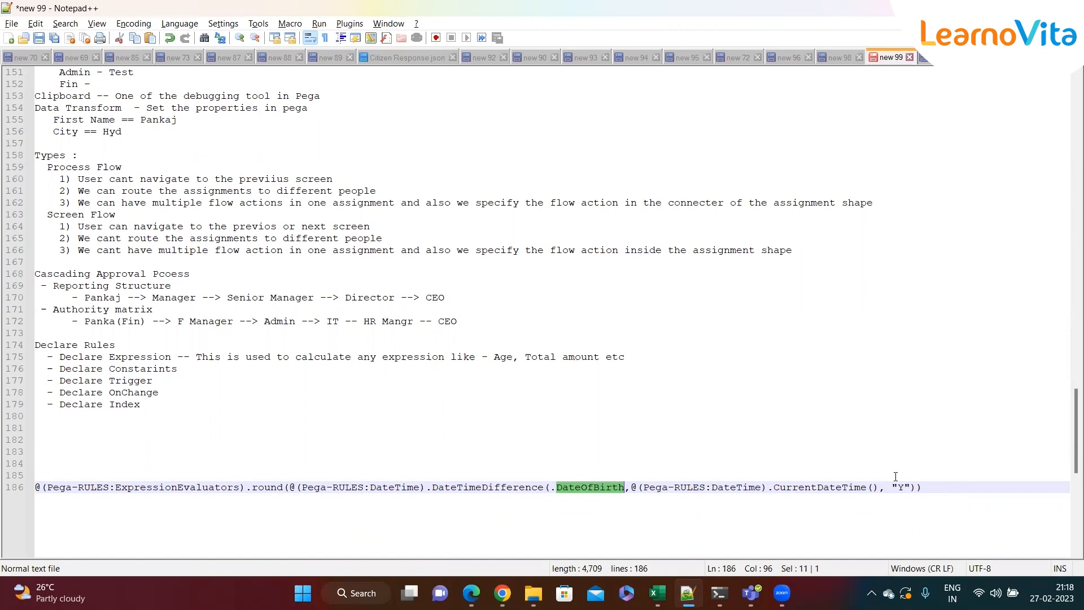
key(End)
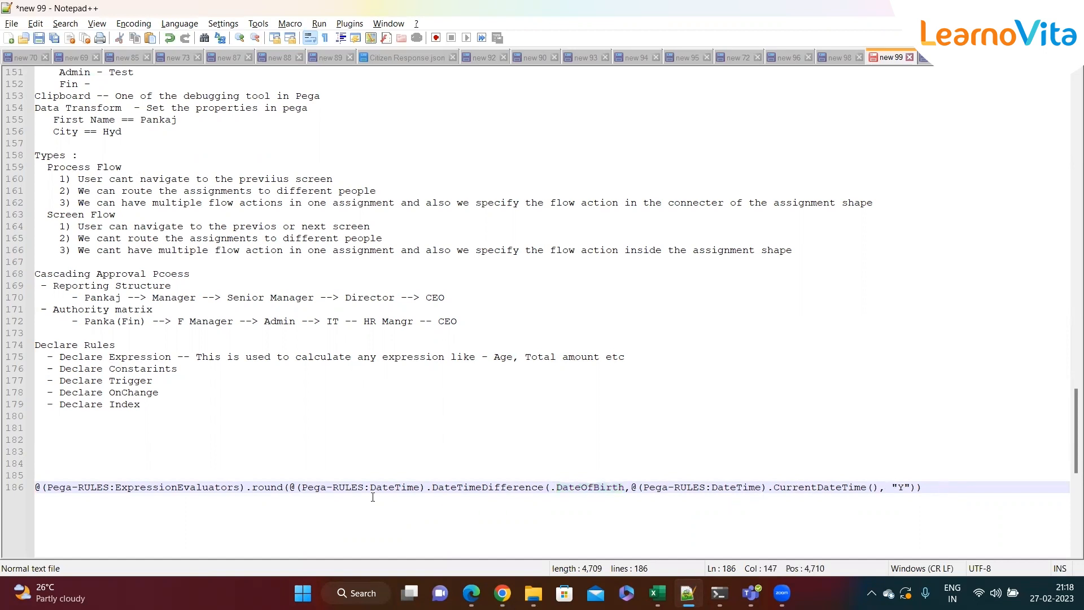
drag(433, 489, 911, 484)
key(End)
double_click(269, 492)
key(End)
- Switch to Pega Dev Studio and start the Age expression in the expression builder with the DateTimeDifference function and the .DateOfBirth property
key(alt+Tab)
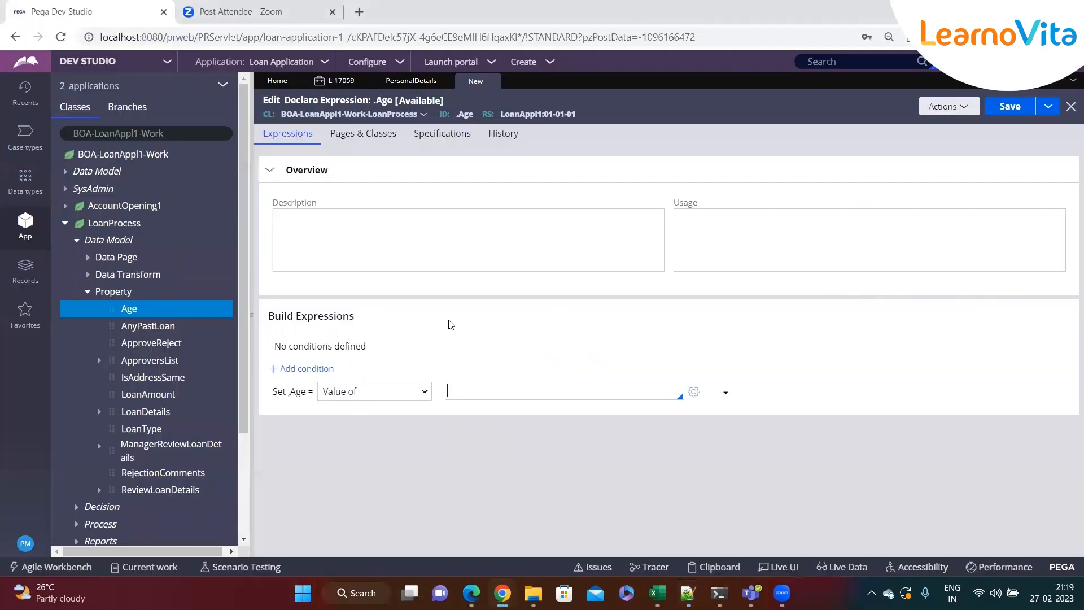
click(695, 392)
click(428, 183)
text(date)
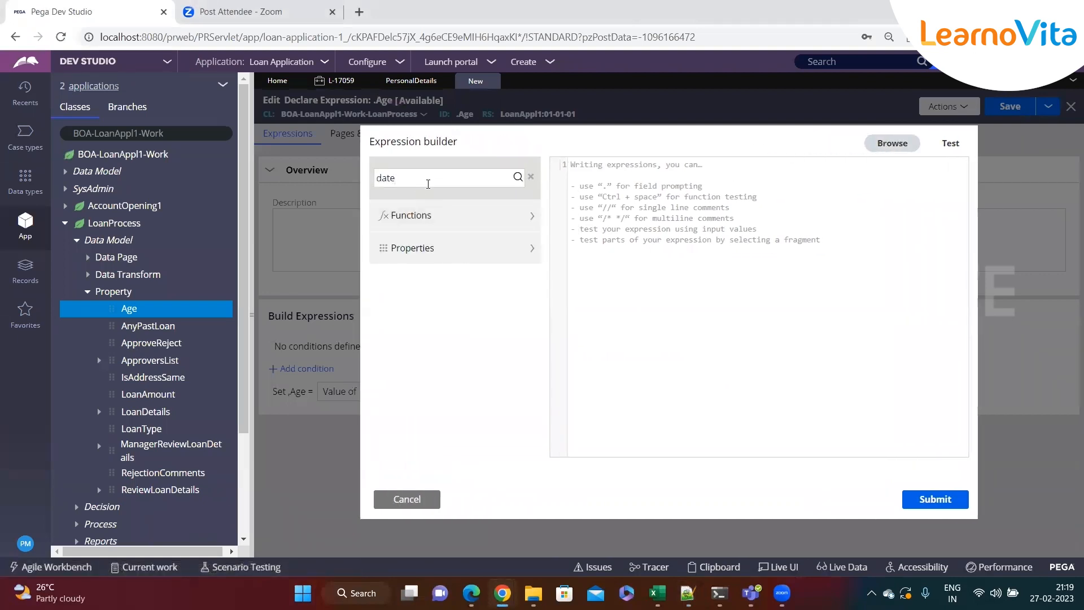
text(timedi)
click(518, 178)
click(501, 243)
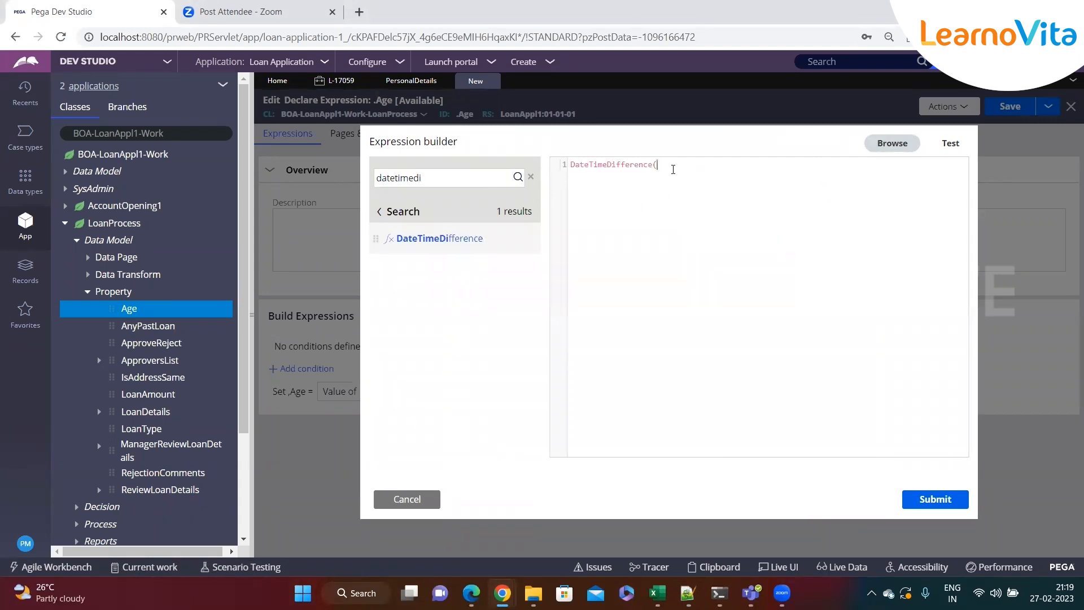
text(.)
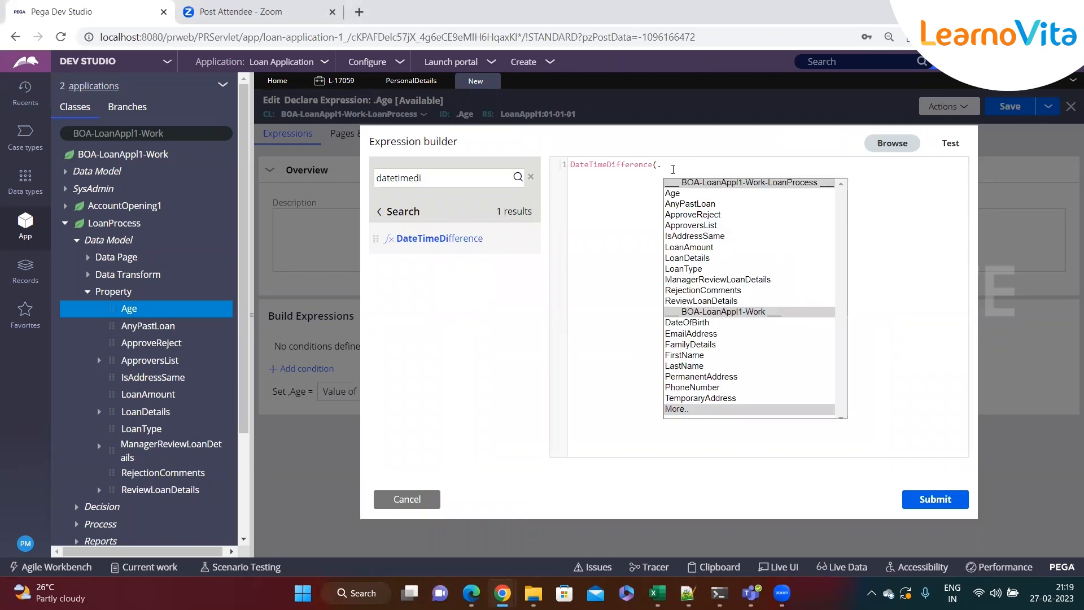
text(date)
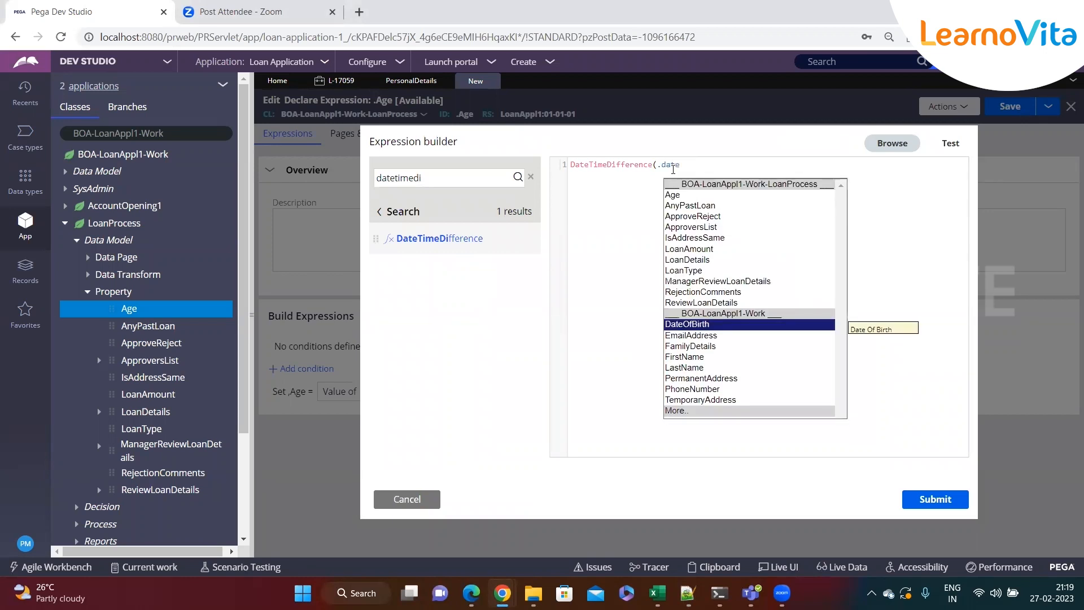
key(Return)
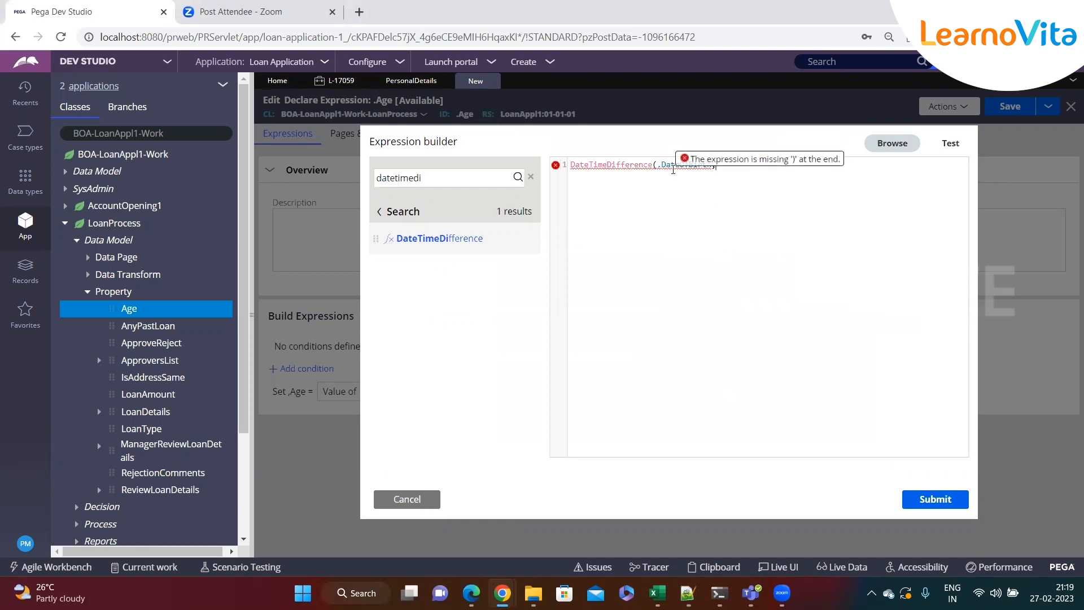
- Review the CurrentDateTime() argument of the age formula in the Notepad++ notes and return to the expression builder in Pega
key(alt+Tab)
drag(633, 490, 879, 488)
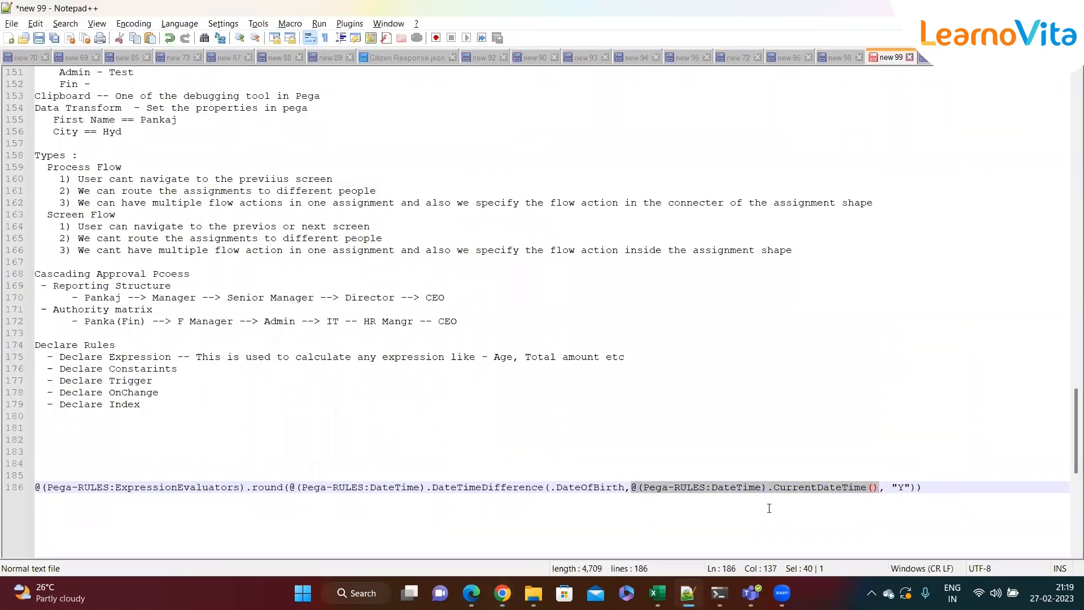
key(alt+Tab)
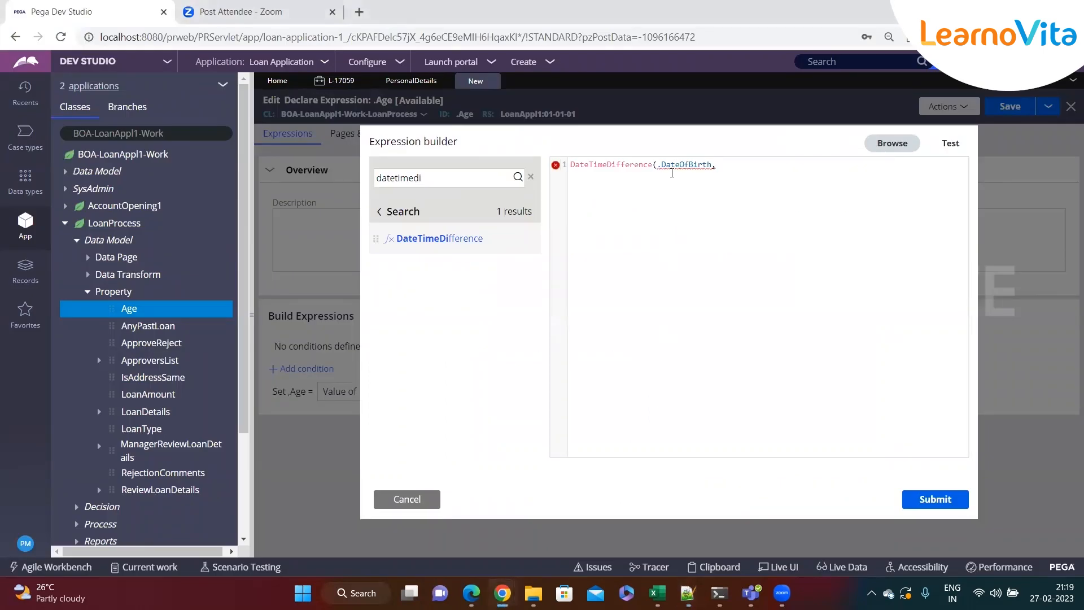
mouse_move(475, 239)
- Copy the function name DateTimeDifference, discard the draft expression, and find and open the DateTimeDifference function rule
triple_click(585, 167)
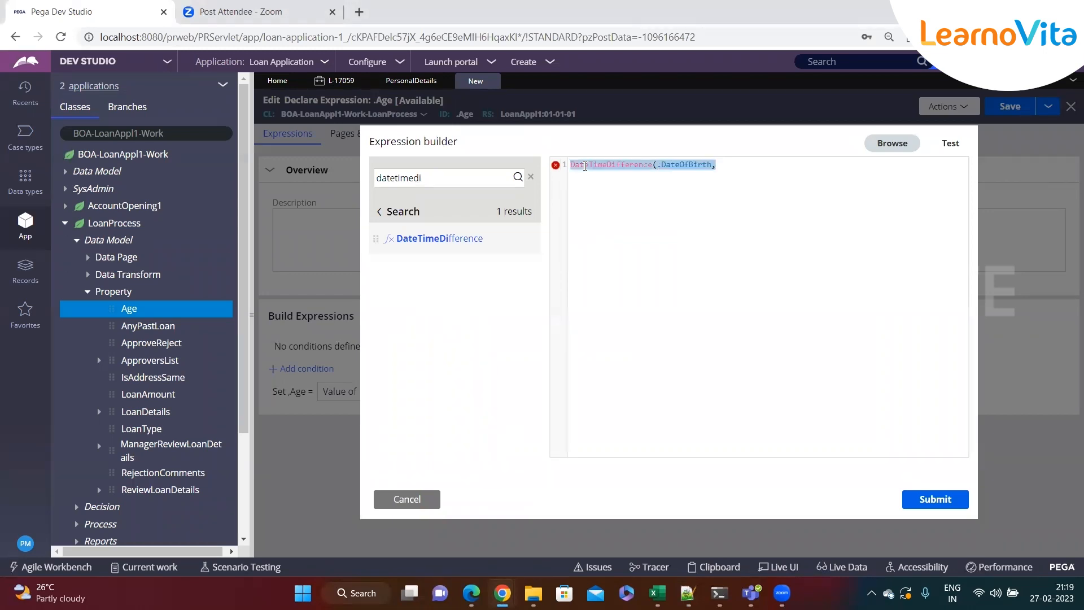
click(652, 166)
drag(653, 167, 573, 166)
key(ctrl+c)
click(406, 500)
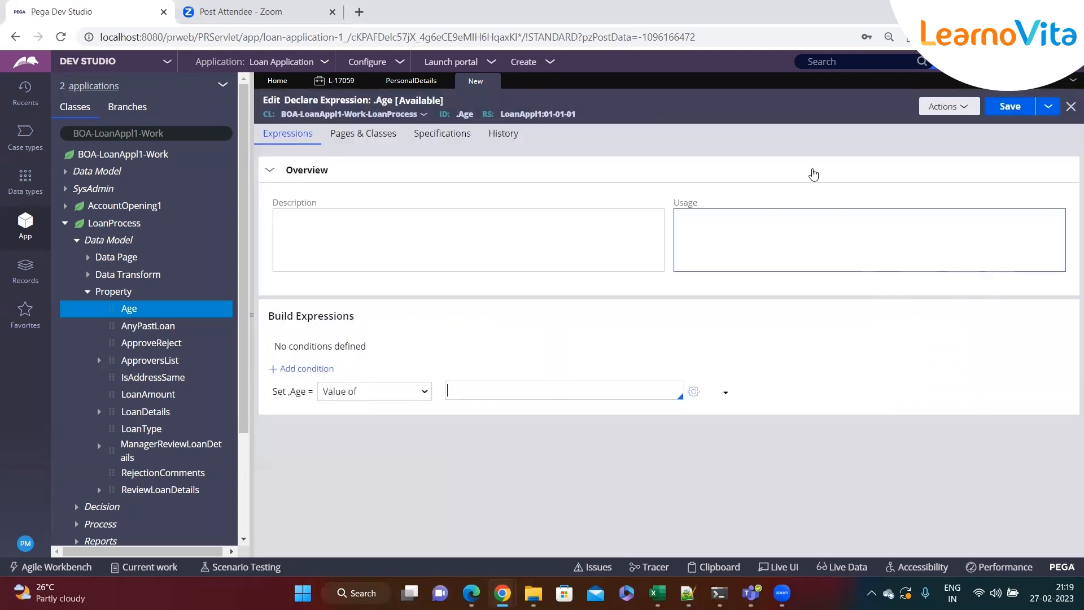
click(874, 61)
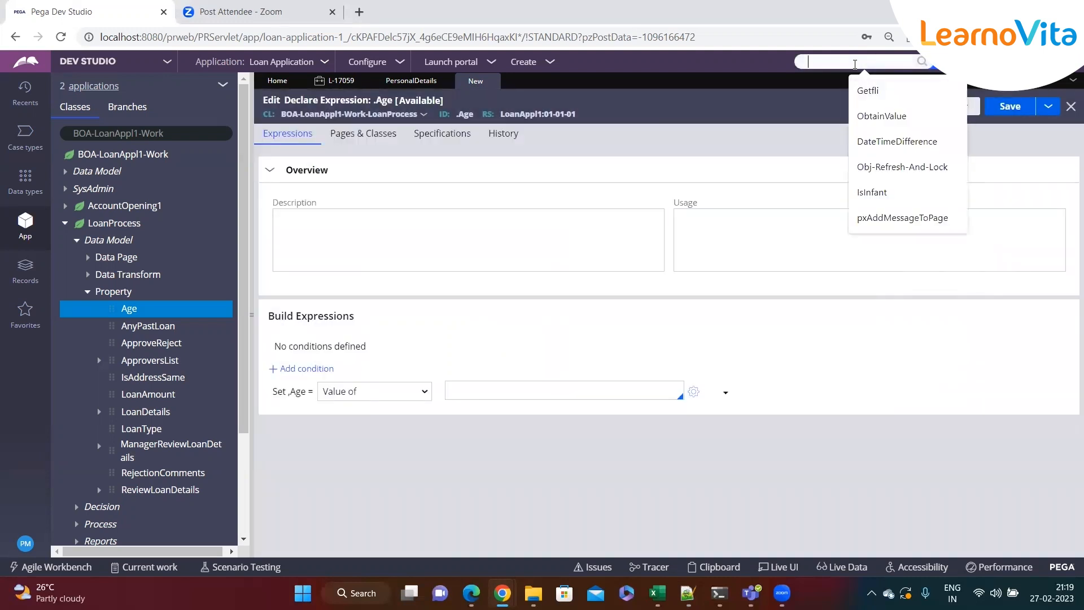
key(ctrl+v)
key(Return)
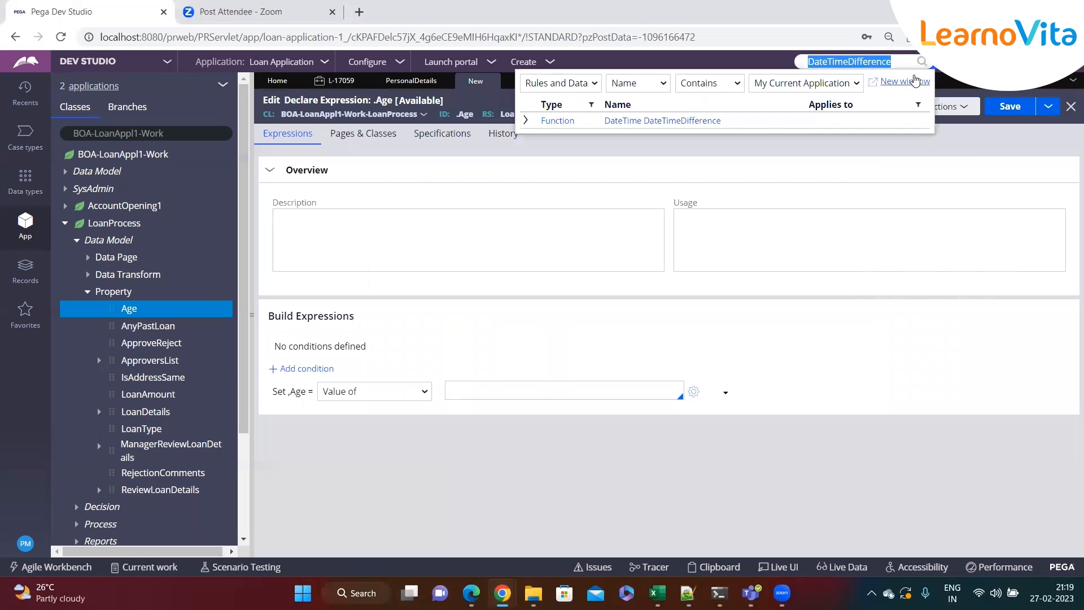
click(634, 122)
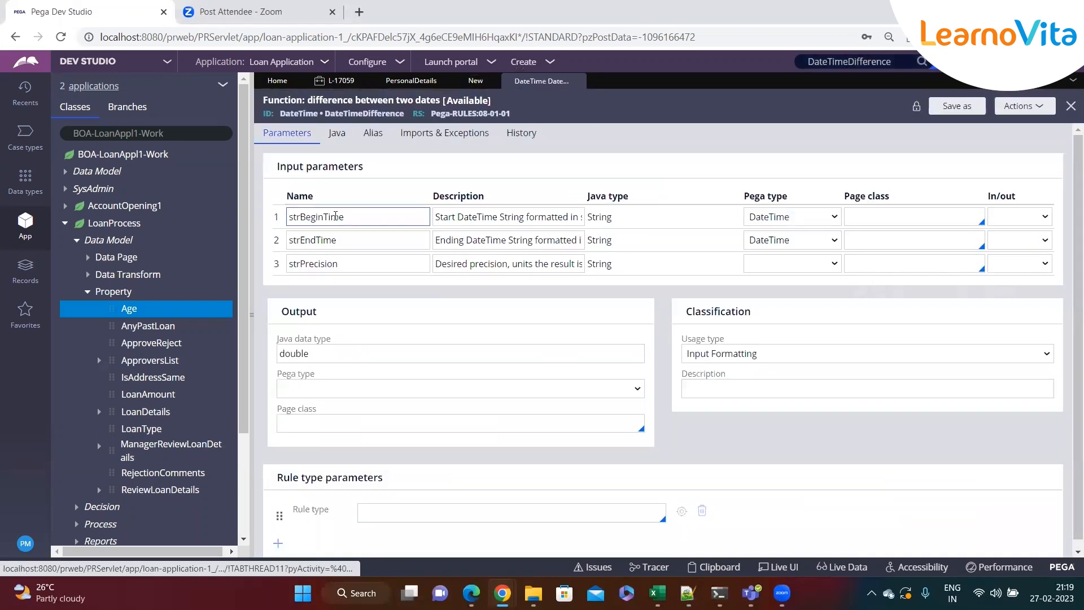
- Examine the function's strBeginTime, strEndTime and strPrecision input parameters, reading the strPrecision description through to its end
click(346, 215)
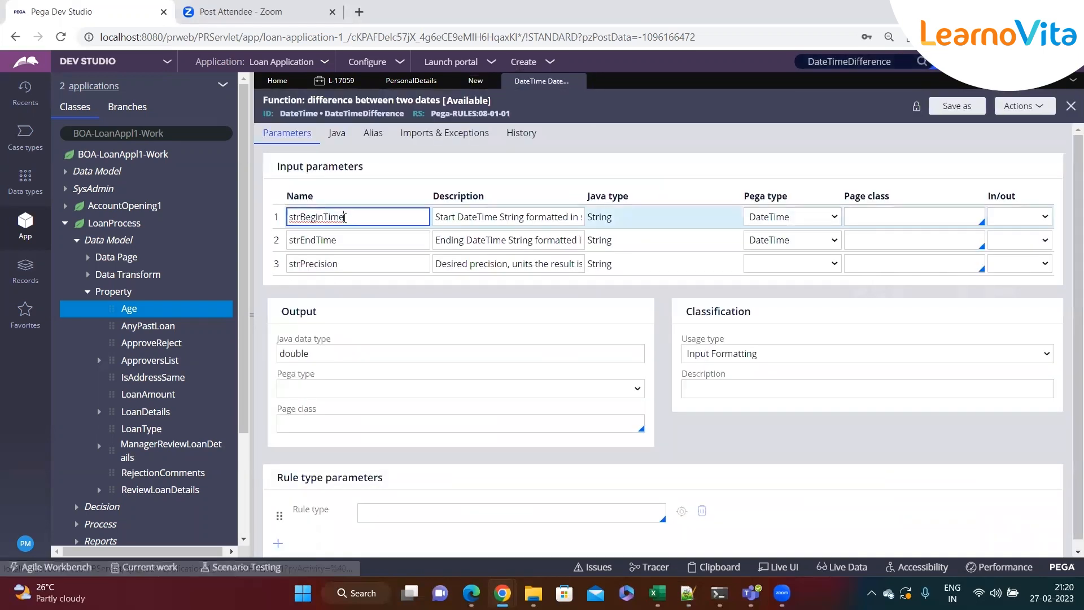
click(328, 241)
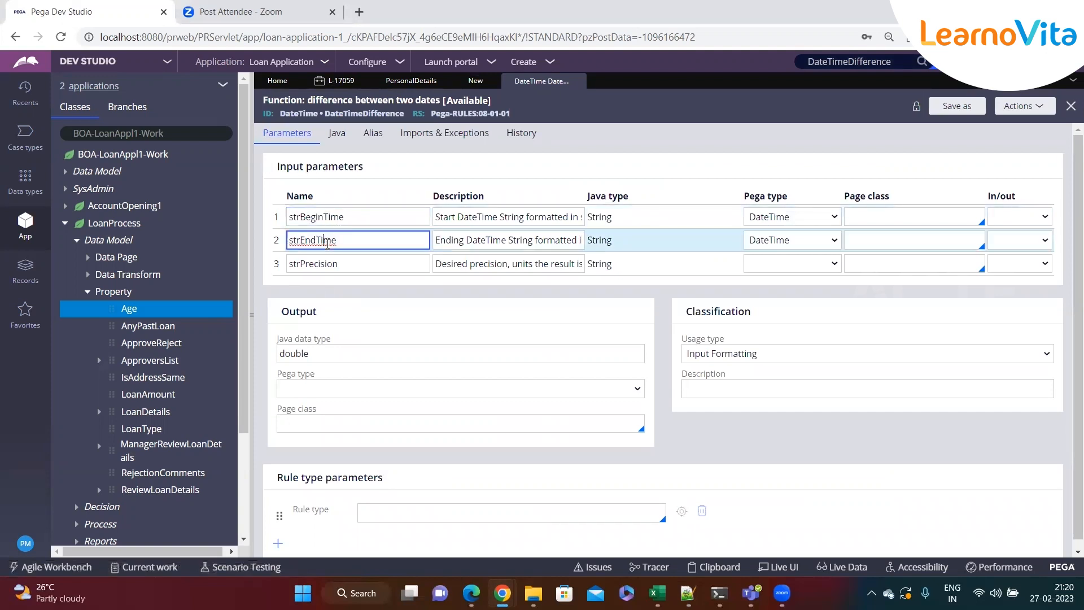
click(348, 265)
click(436, 263)
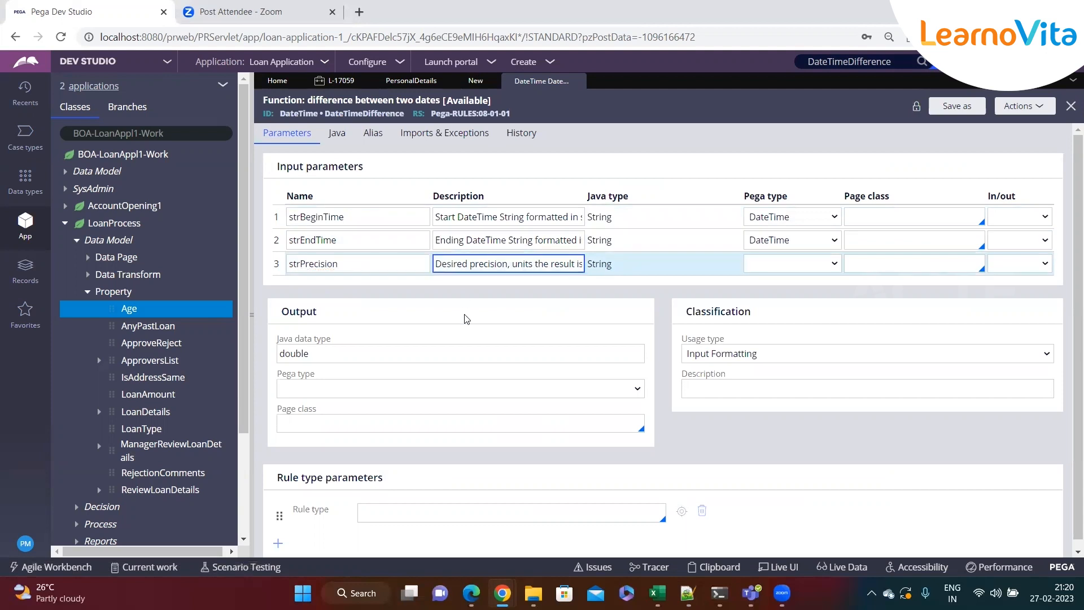
key(Right)
key(Right)
key(Right)
key(Right)
key(Right)
key(Right)
key(Right)
key(Right)
key(Right)
key(Right)
key(Right)
key(Right)
key(Right)
key(Right)
key(Right)
key(Right)
key(Right)
key(Right)
key(Right)
key(Right)
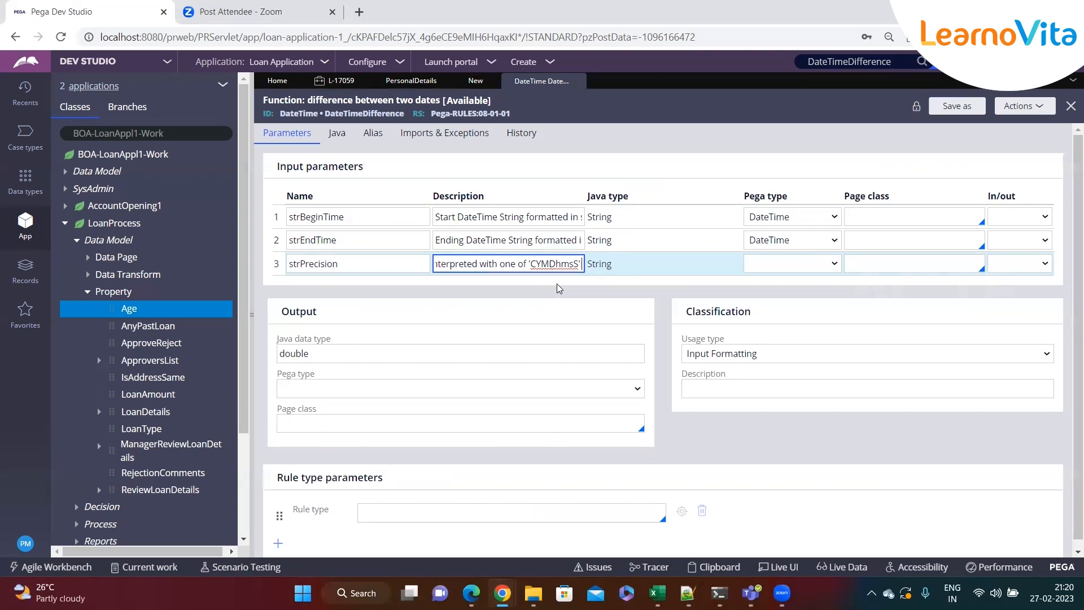
- Check the function's output Java data type and the round call of the age formula in the Notepad++ notes, returning to Pega
click(339, 351)
double_click(339, 351)
click(339, 352)
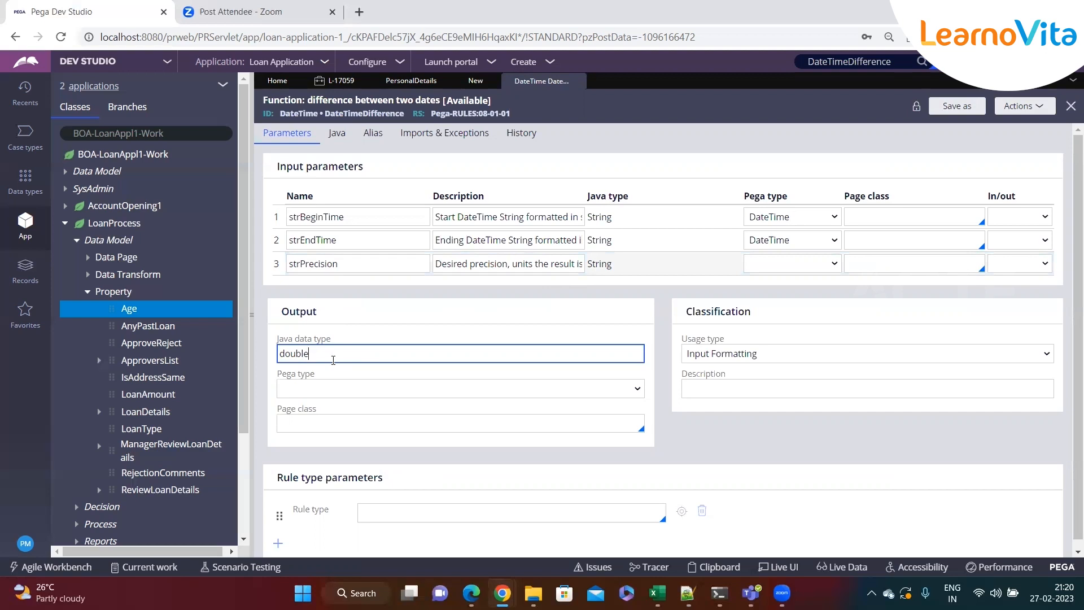
click(688, 593)
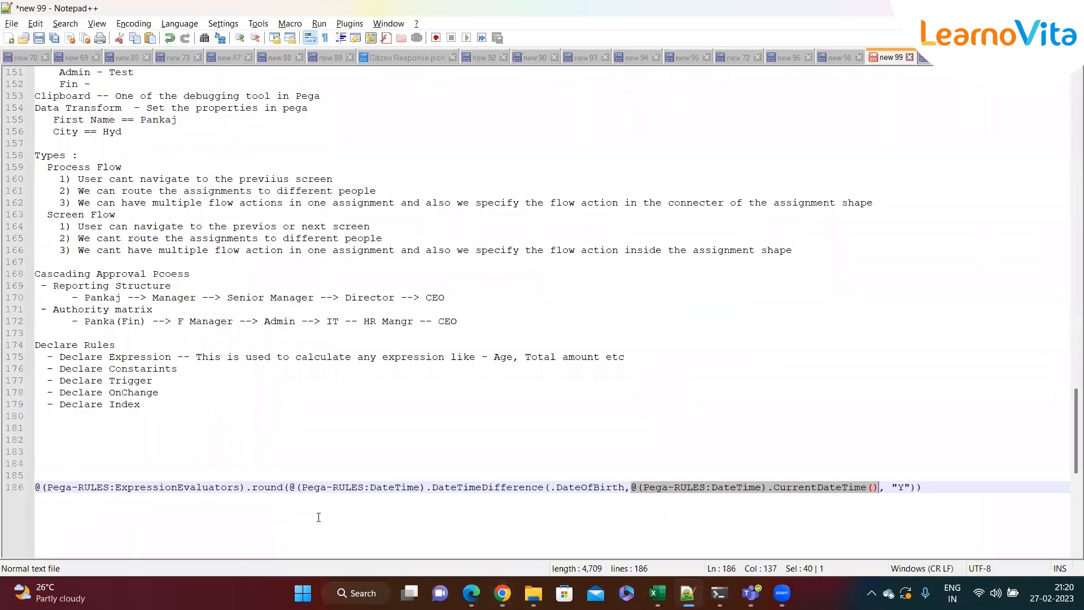
double_click(266, 486)
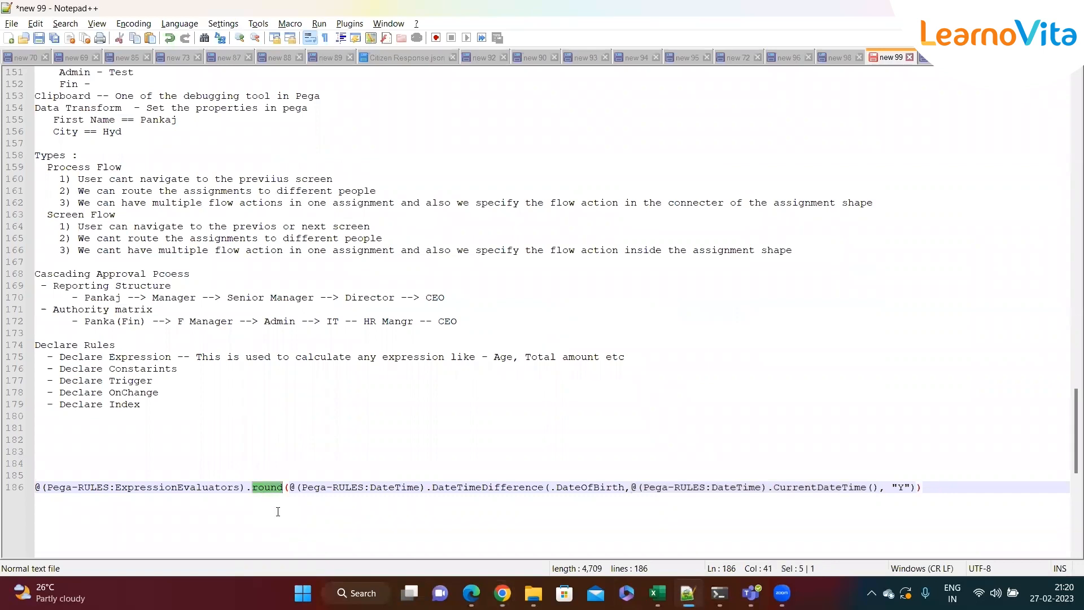
key(alt+Tab)
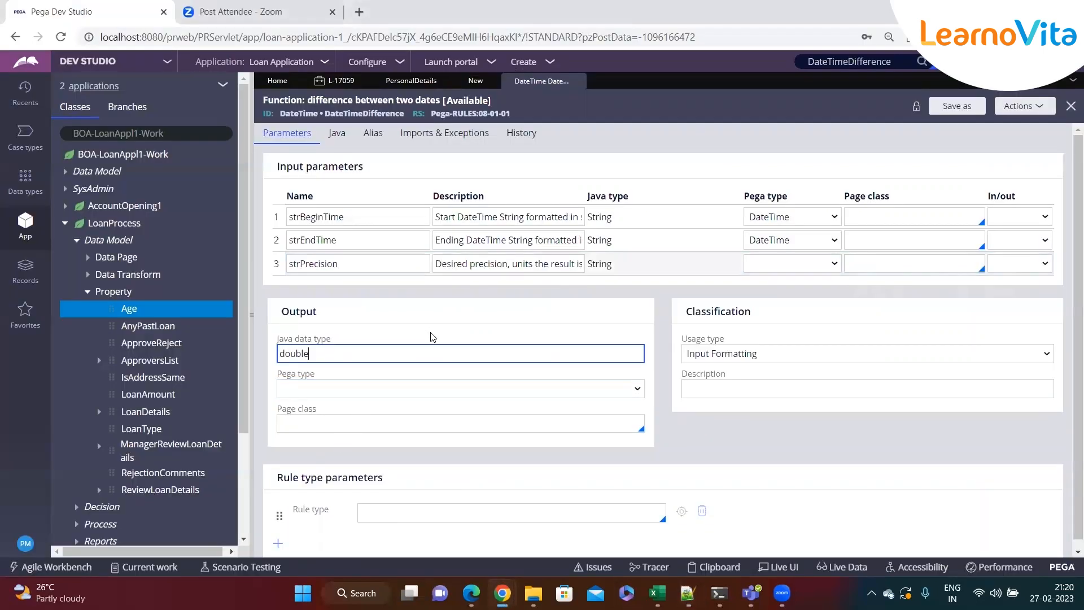
- Review the Java source of the DateTimeDifference function, then close the function rule to return to the Age declare expression
click(347, 140)
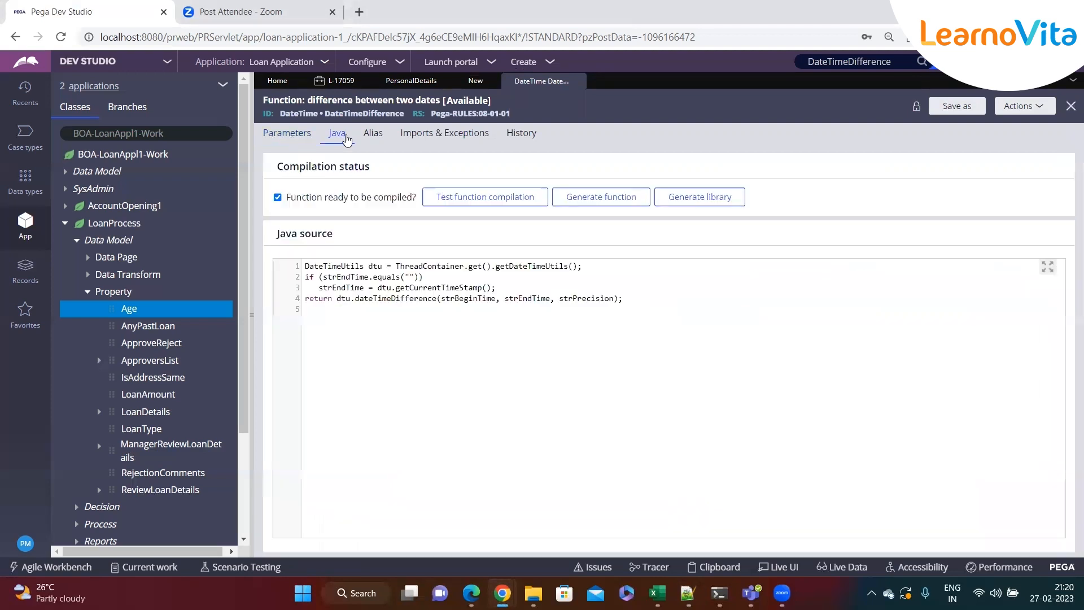
drag(624, 299, 304, 267)
click(390, 319)
click(287, 133)
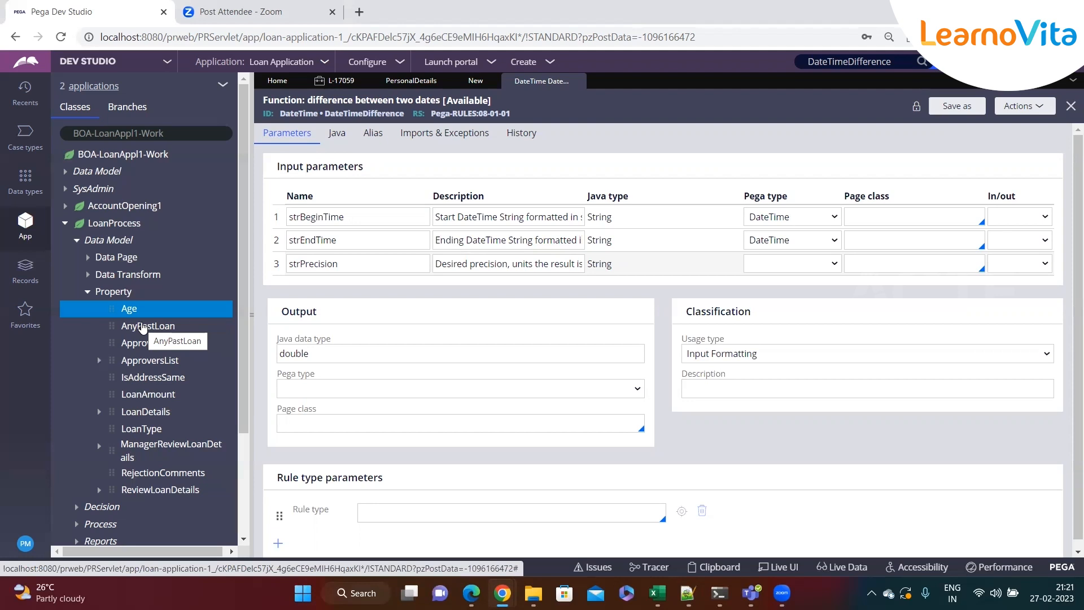
click(578, 81)
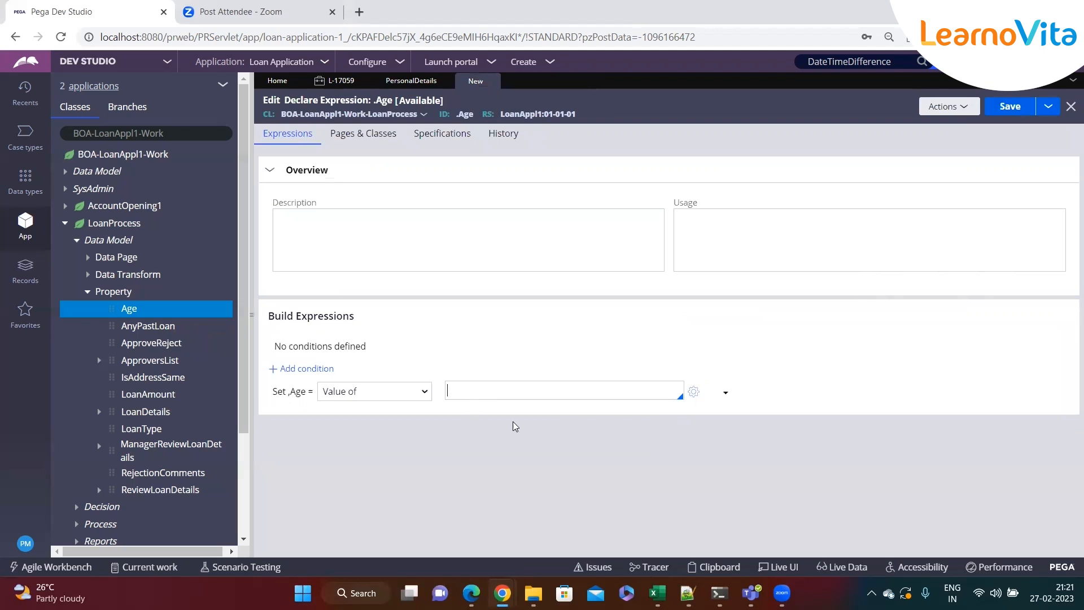
- Set .Age to the formula from the Notepad++ notes, @(Pega-RULES:ExpressionEvaluators).round(@(Pega-RULES:DateTime).DateTimeDifference(.DateOfBirth,@(Pega-RULES:DateTime).CurrentDateTime(), "Y")), and save the declare expression
click(687, 593)
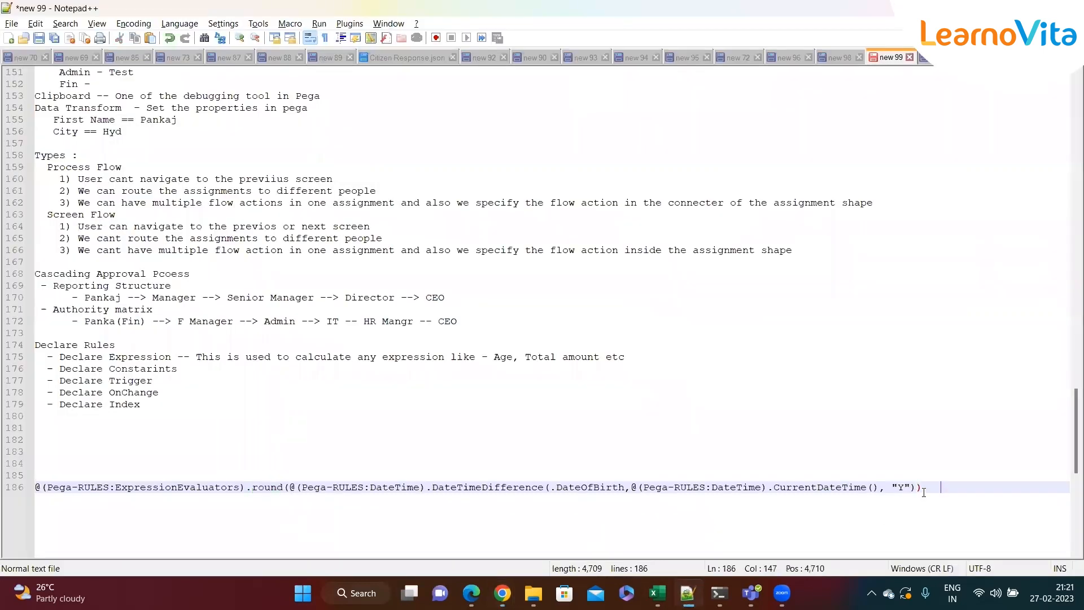
drag(923, 489, 6, 489)
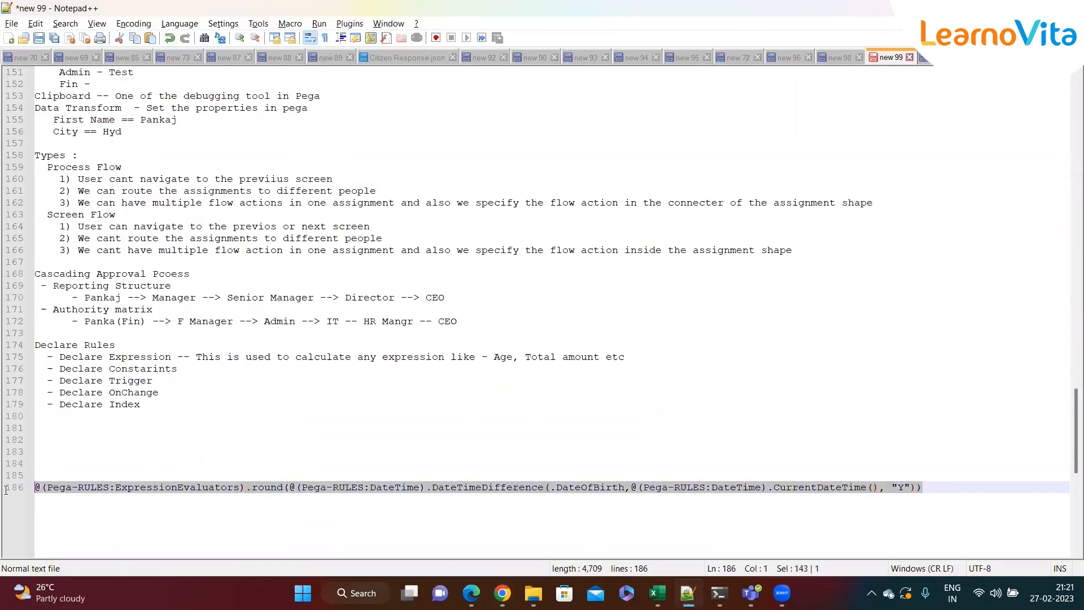
key(alt+Tab)
click(469, 391)
key(ctrl+v)
key(ctrl+s)
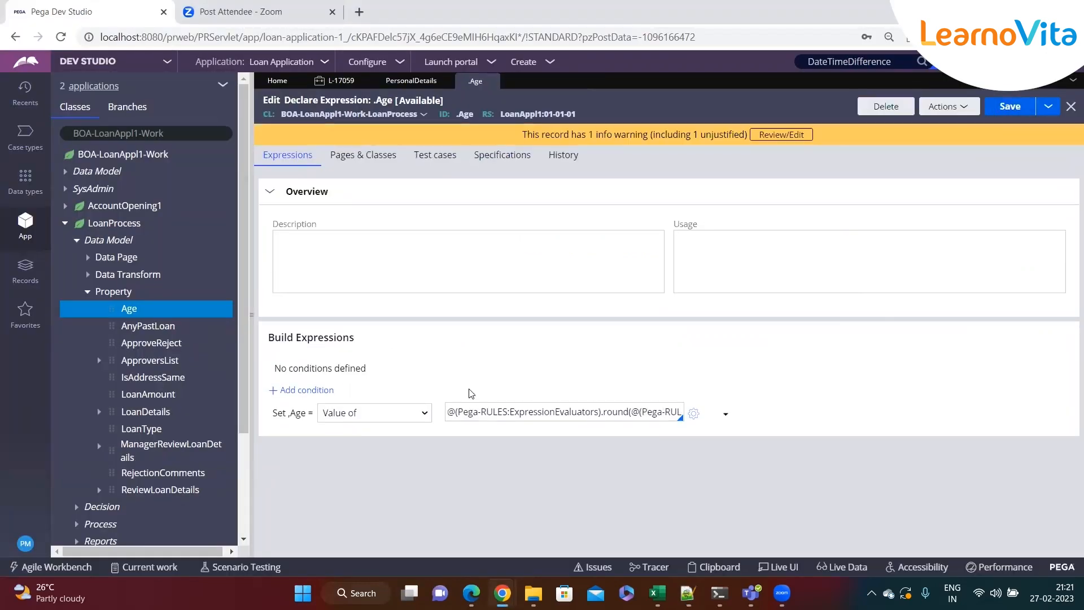
click(1011, 107)
- Enter "test" as both the description and the usage of the Age declare expression and save it
click(375, 241)
text(test)
key(Tab)
text(test)
click(449, 282)
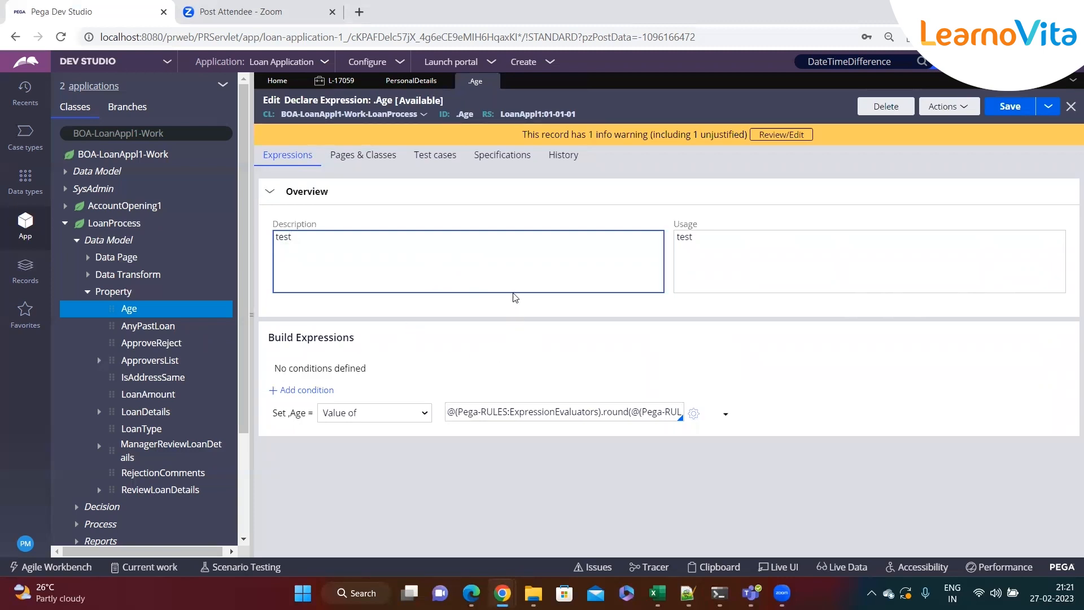
click(1009, 113)
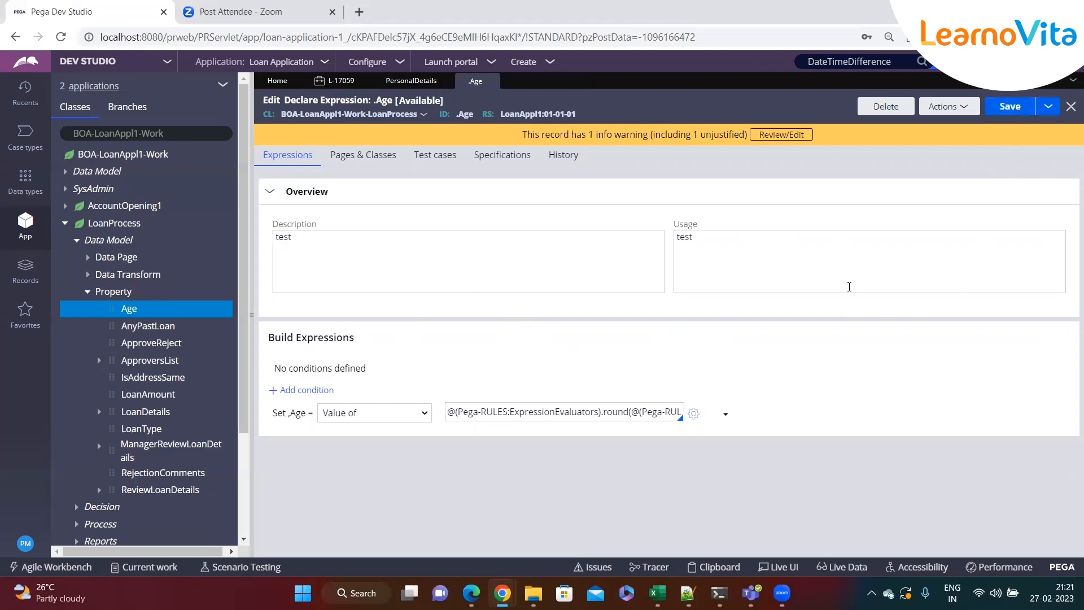
- Add a condition to the Age declare expression that sets .Age to 9% if Age is greater than 65
click(299, 390)
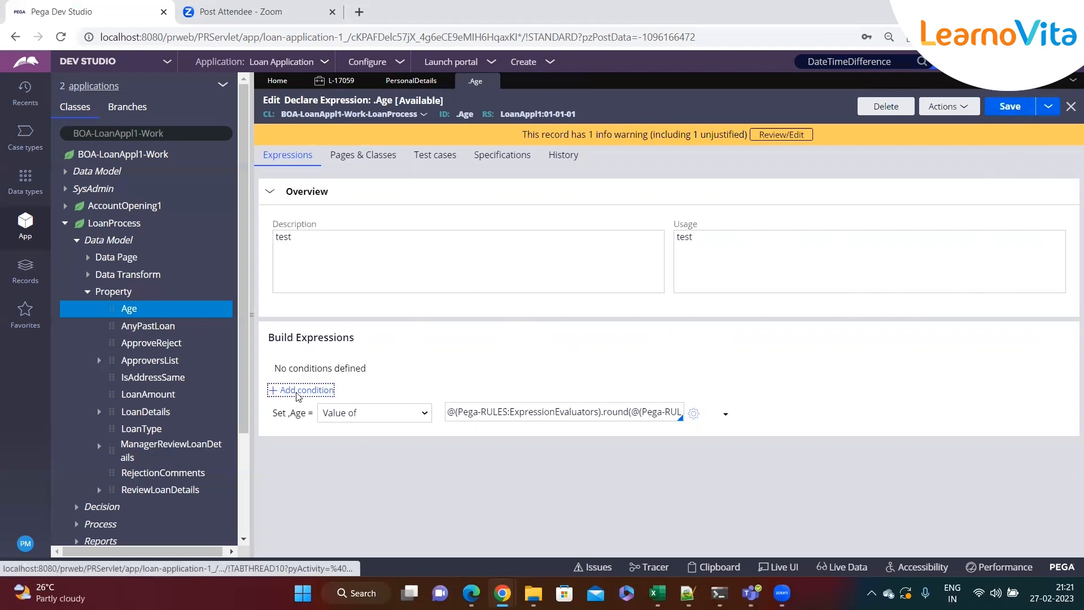
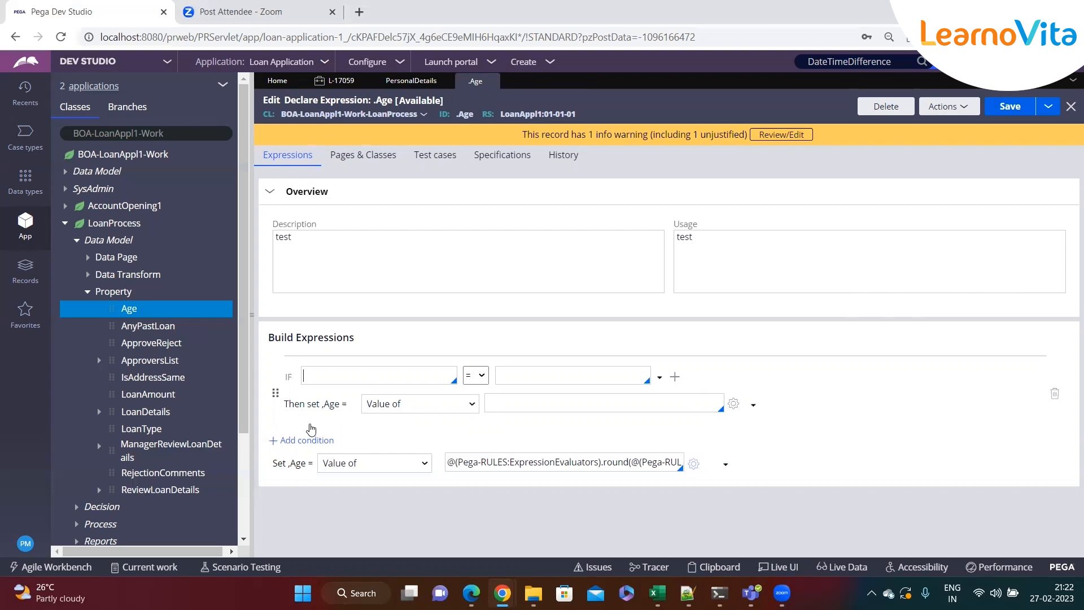
text(Age)
click(474, 375)
click(476, 411)
click(522, 379)
text(65)
key(Tab)
click(539, 405)
text(9%)
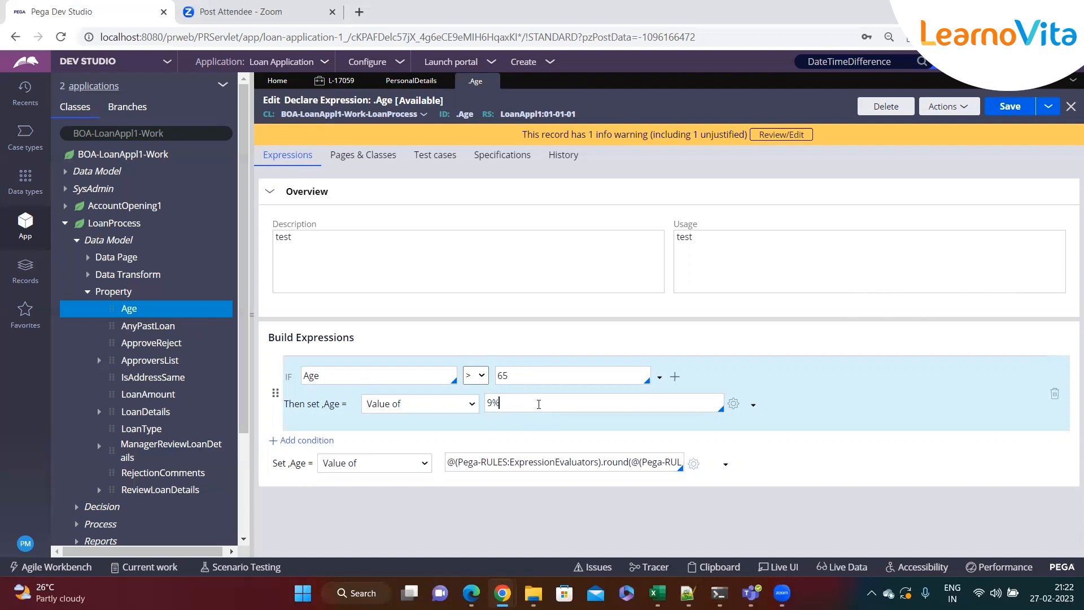
drag(520, 404, 484, 404)
- Add a second condition that sets .Age to 7.5 if Age is less than 65
click(303, 440)
text(Age)
click(475, 450)
click(472, 504)
click(528, 448)
text(65)
click(507, 480)
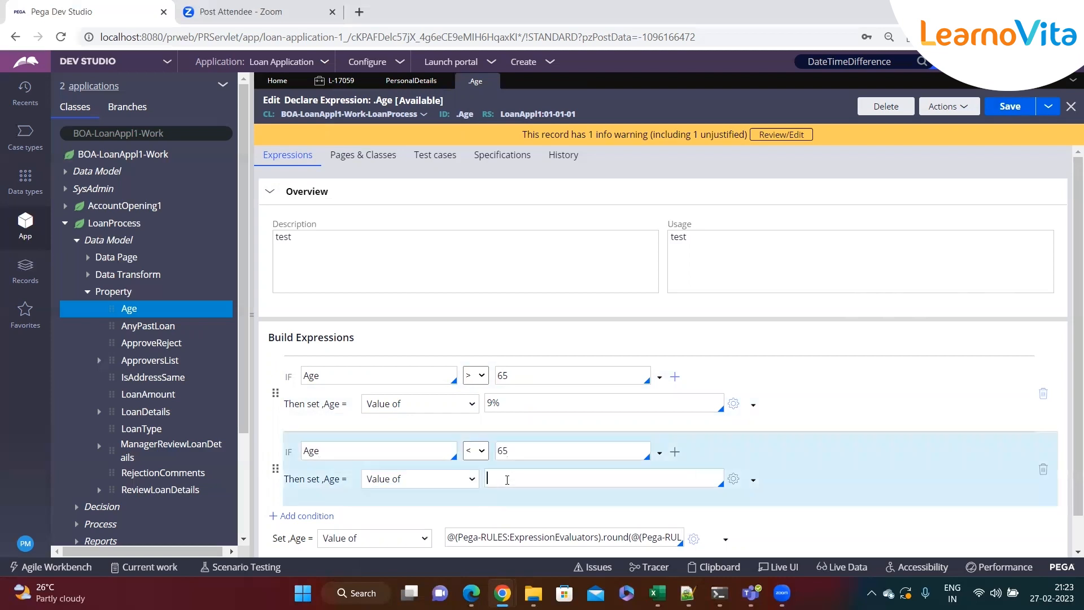
text(7.5)
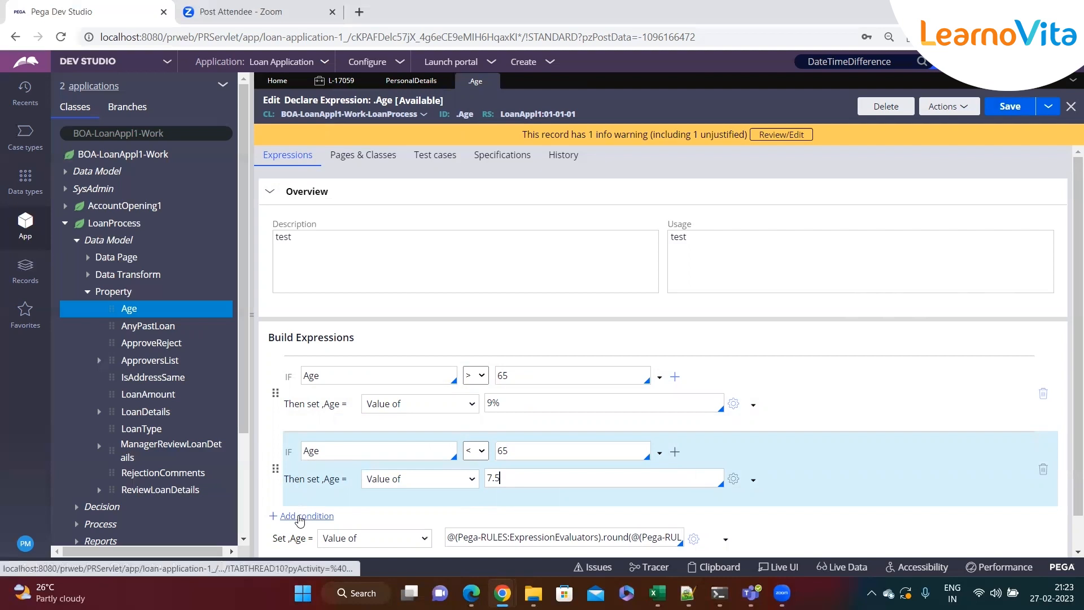
- Extend the "less than 65" condition with an AND clause requiring .gender = Female
click(675, 454)
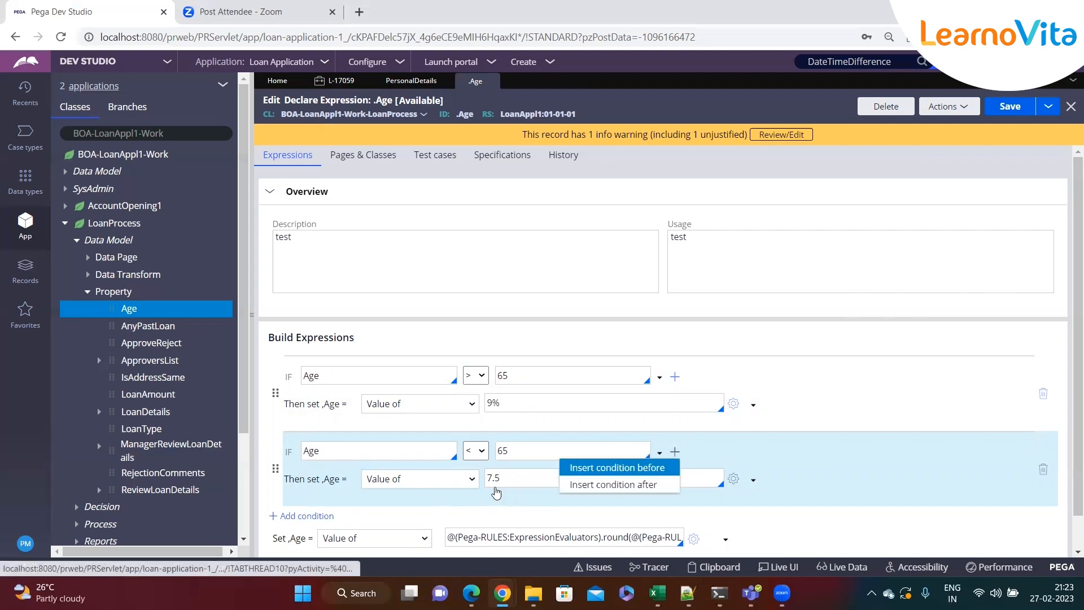
click(599, 485)
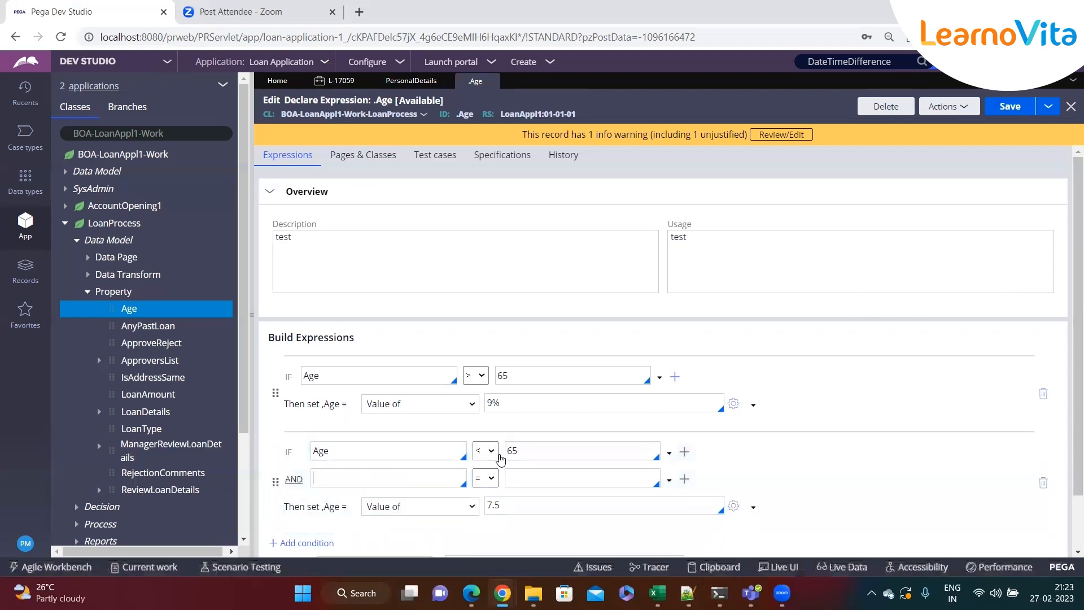
text(.gender)
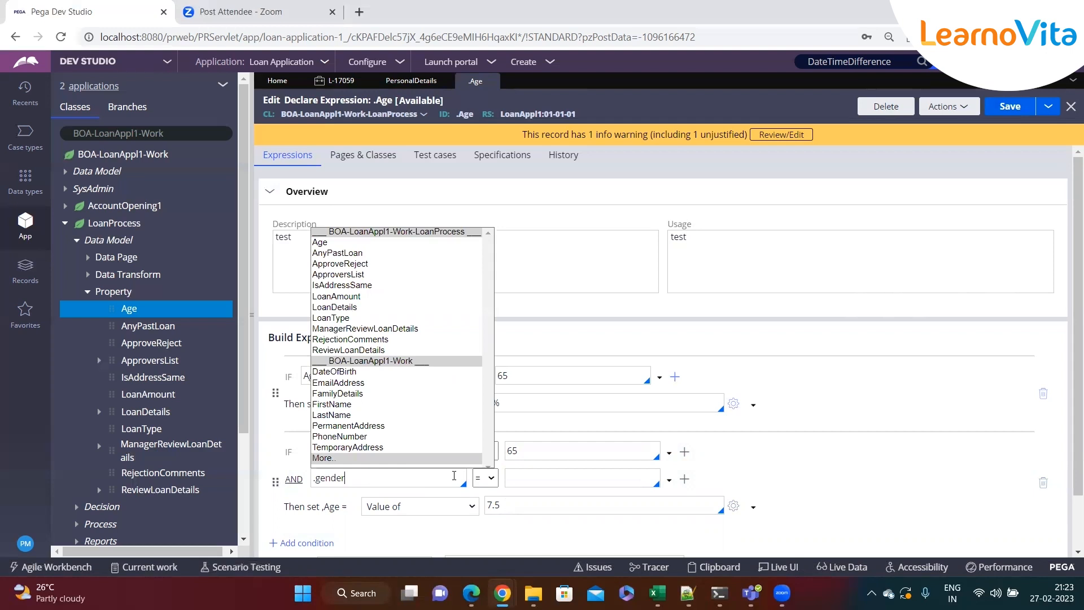
click(535, 486)
text(Female)
click(521, 507)
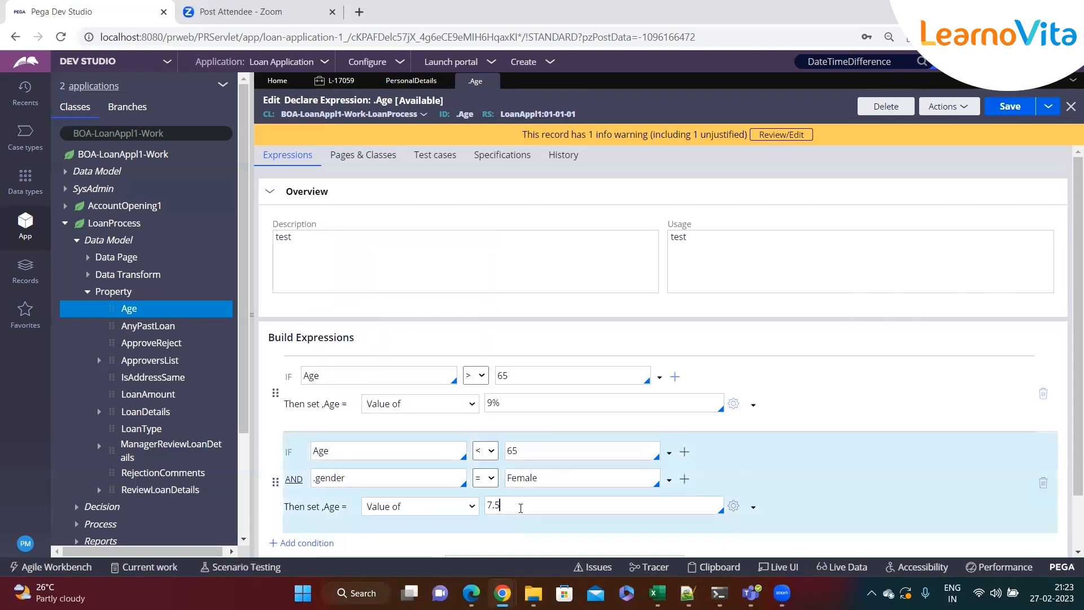
scroll(375, 408, down, 2)
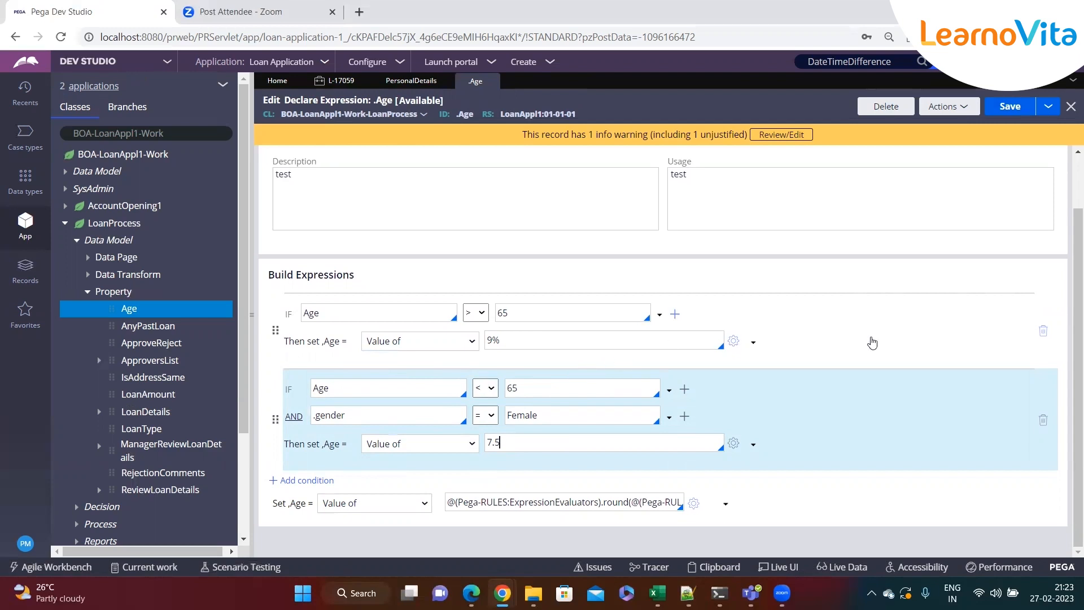
- Delete both conditions from the Age declare expression and save the rule
click(1043, 331)
click(1062, 409)
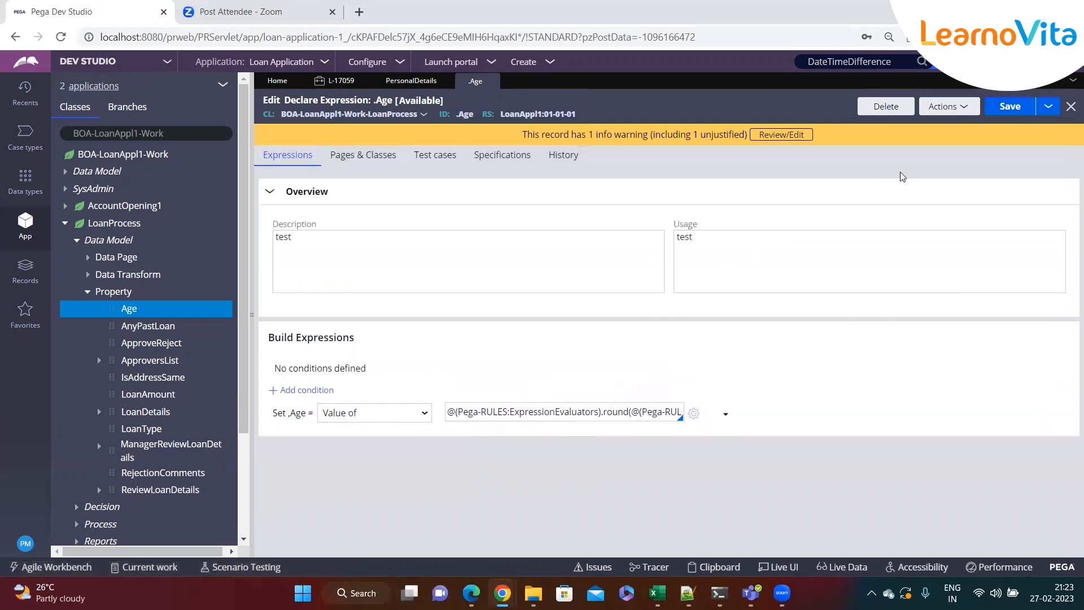
click(1007, 111)
- Create a new Loan Process case and check the Age and Date Of Birth fields in its Personal Details
click(562, 60)
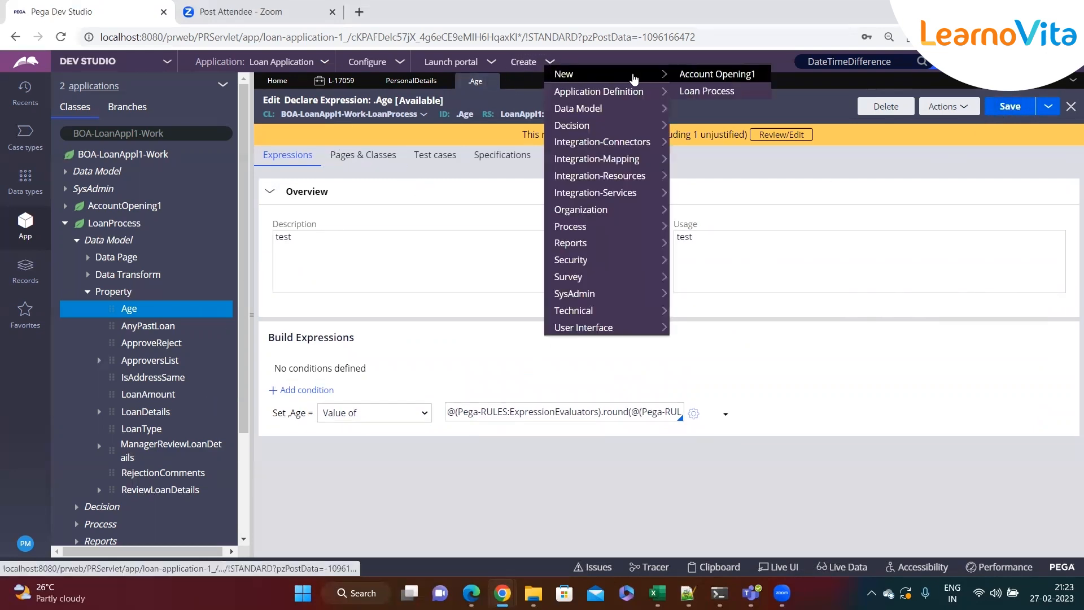
click(704, 92)
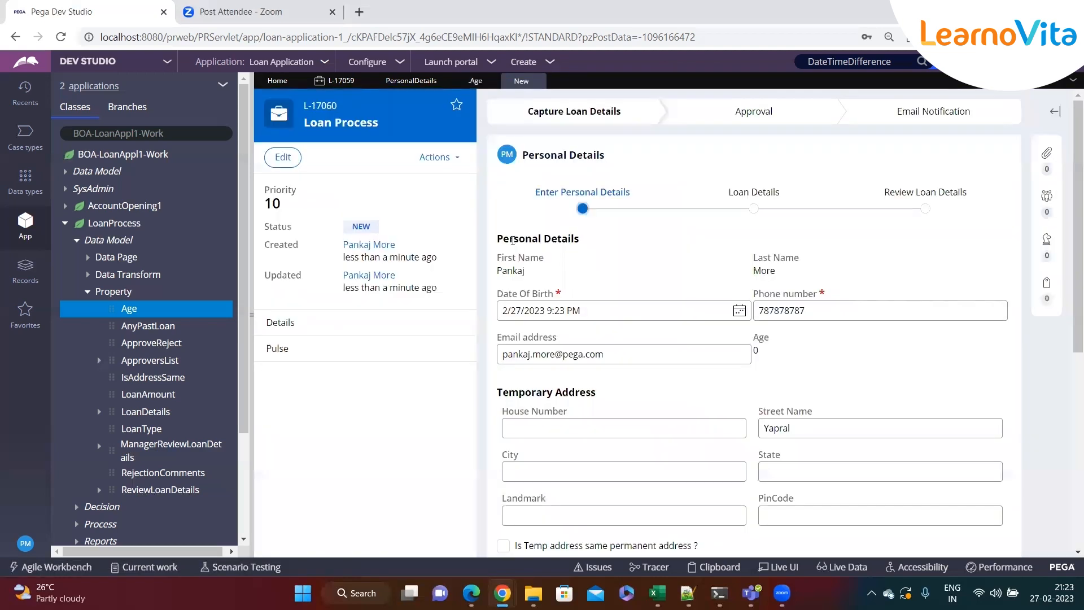
click(251, 315)
double_click(650, 338)
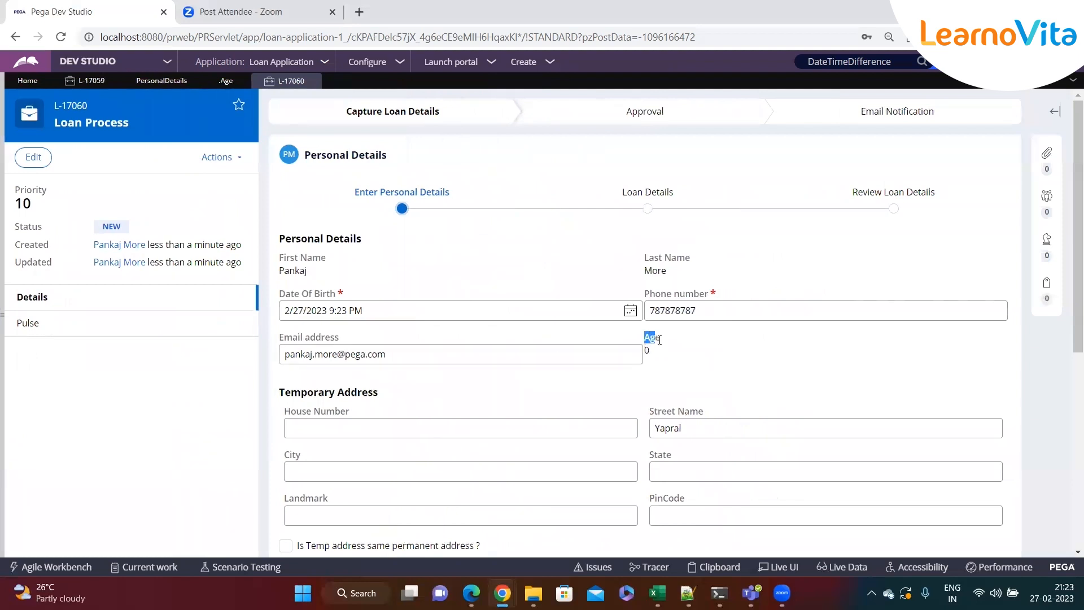
double_click(647, 350)
click(669, 356)
drag(280, 300, 334, 300)
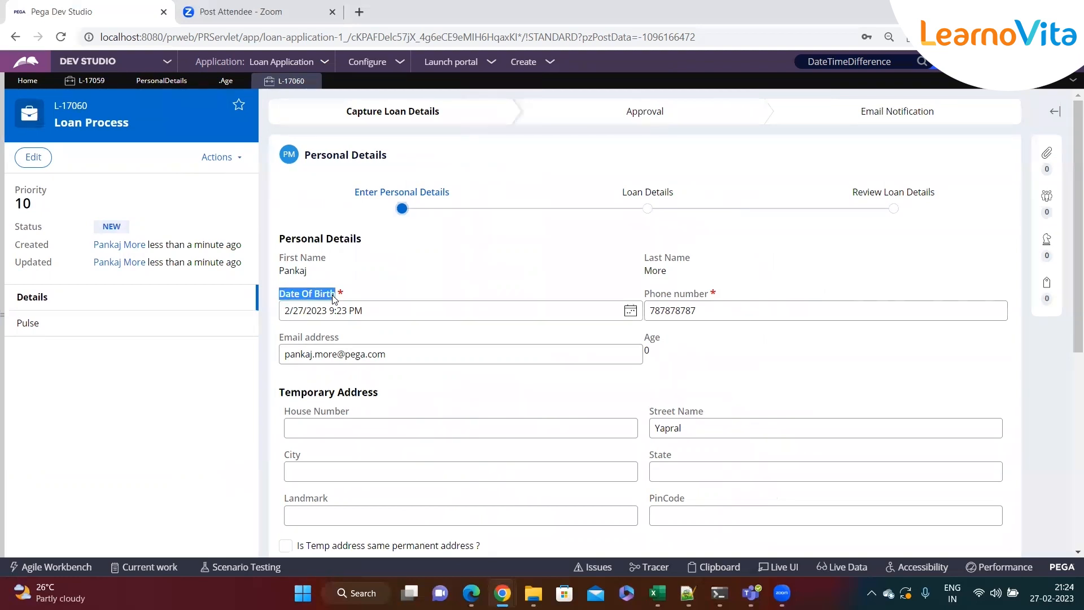
- Set the case's Date Of Birth back 34 years with the calendar and check the calculated Age
click(374, 309)
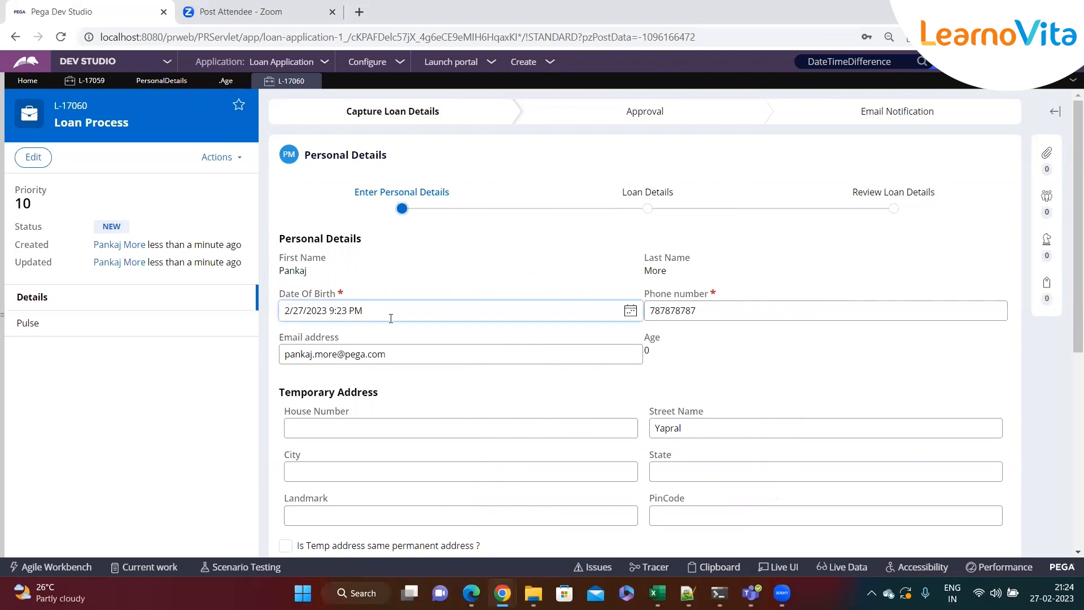
click(629, 312)
click(416, 336)
click(417, 336)
click(417, 337)
click(416, 336)
double_click(417, 336)
double_click(417, 336)
double_click(416, 336)
click(416, 336)
double_click(416, 336)
double_click(417, 336)
click(416, 337)
double_click(416, 336)
click(416, 336)
double_click(417, 336)
double_click(416, 336)
click(416, 336)
double_click(416, 336)
double_click(416, 336)
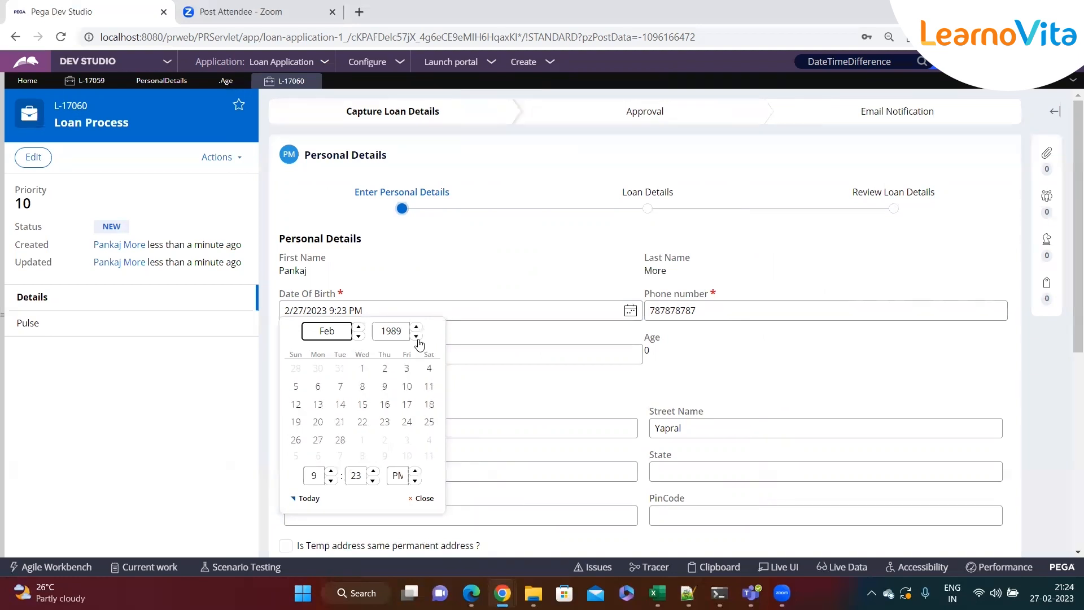
click(362, 388)
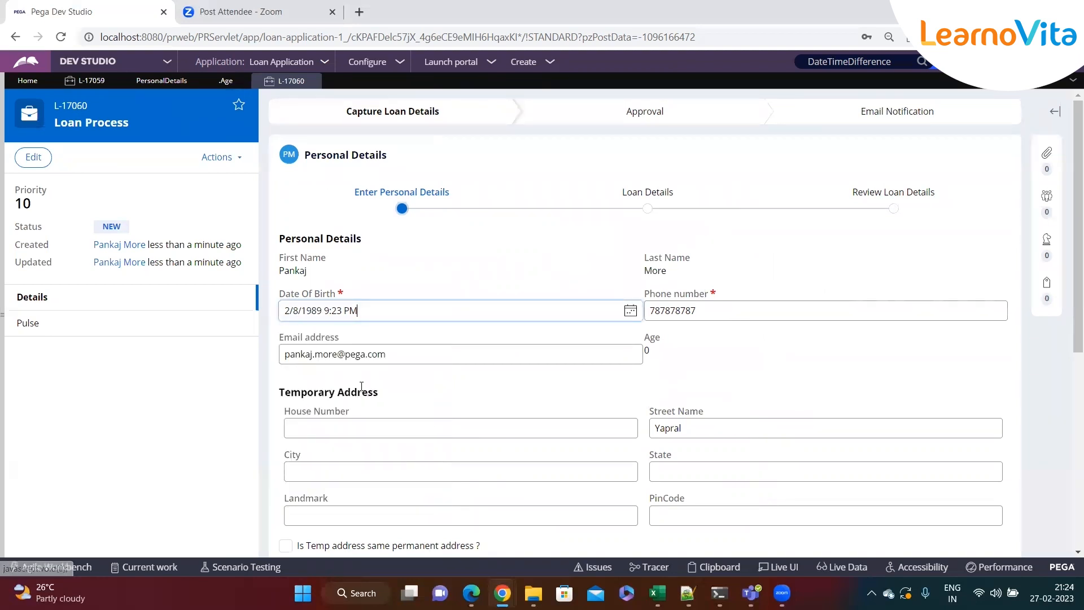
double_click(649, 349)
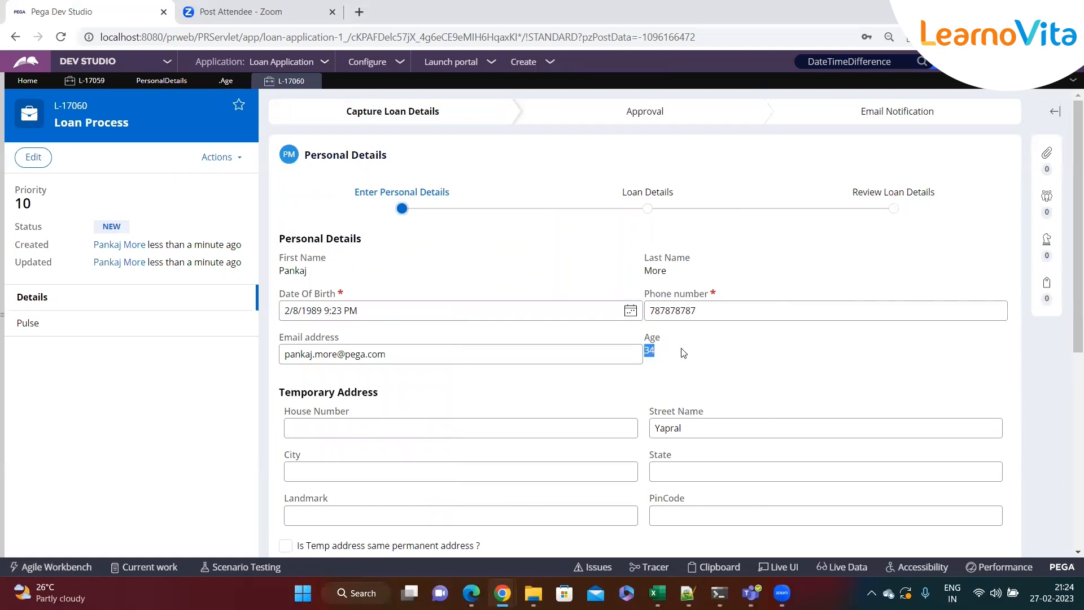
- Pick a Date Of Birth six calendar years earlier and check the recalculated Age
click(631, 311)
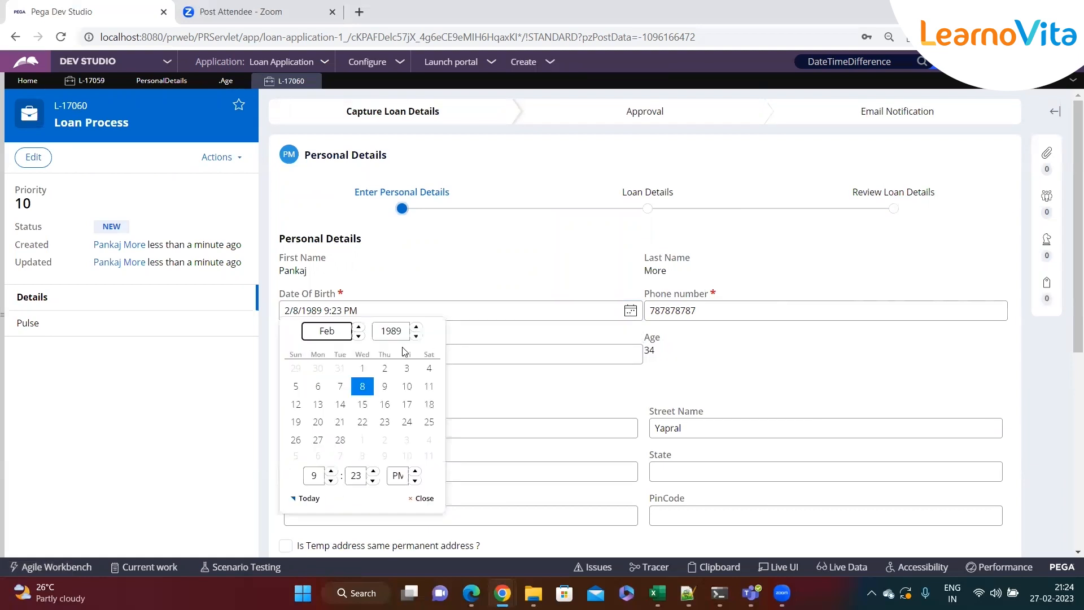
click(417, 337)
click(417, 337)
click(416, 338)
click(416, 337)
click(417, 337)
click(417, 337)
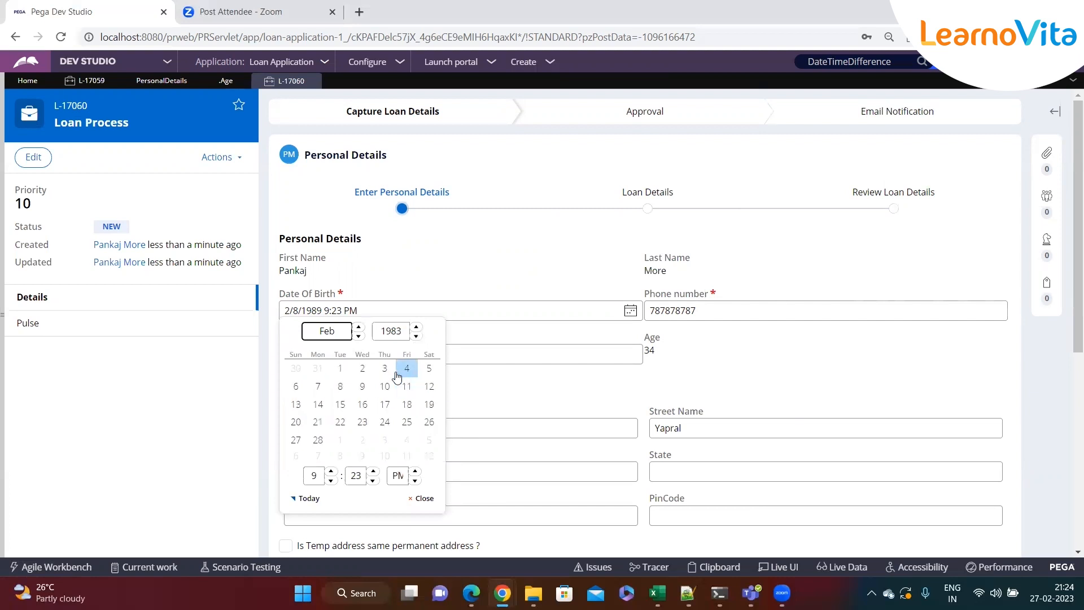
click(385, 367)
double_click(650, 350)
- Pick a Date Of Birth another four calendar years earlier and check the Age once more
click(631, 311)
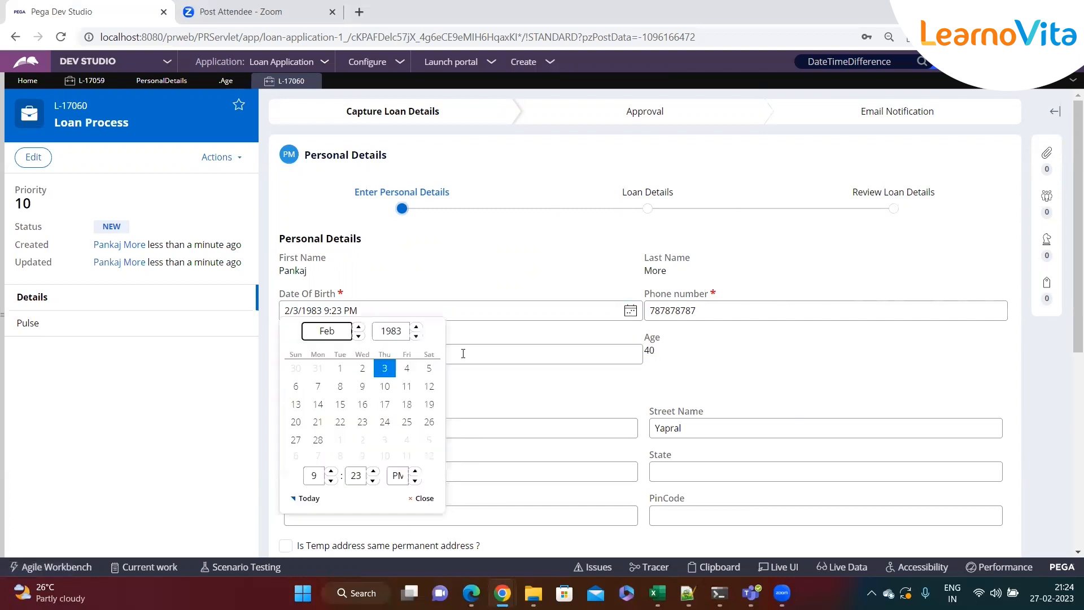
click(417, 337)
click(417, 337)
click(417, 337)
click(417, 338)
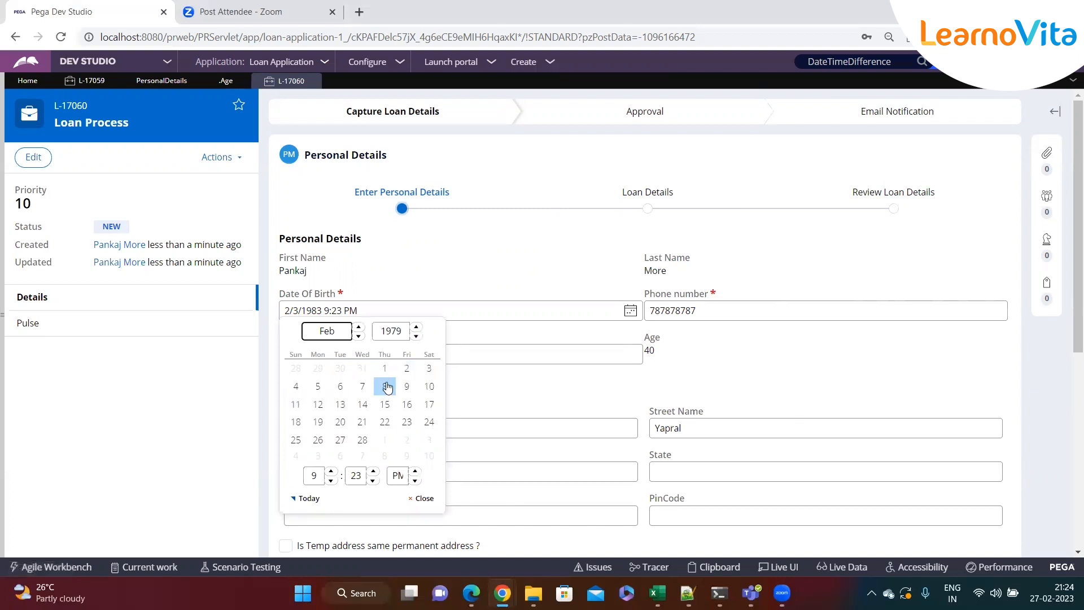
click(385, 404)
click(647, 364)
drag(643, 349, 658, 355)
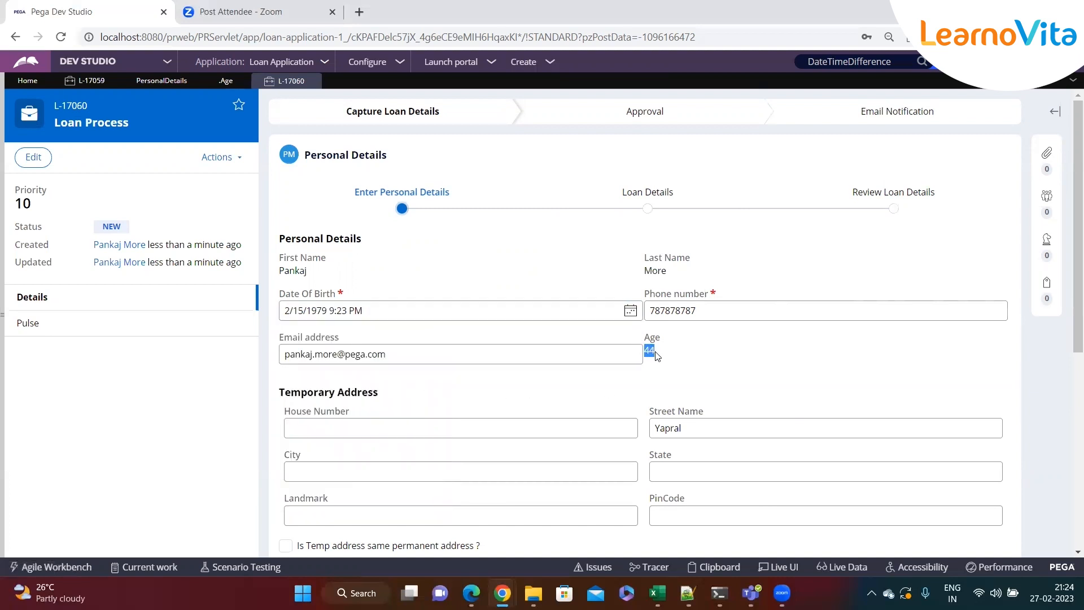
click(690, 367)
- Review the CopyAddress data transform of LoanProcess for comparison, returning to the Age declare expression
click(226, 81)
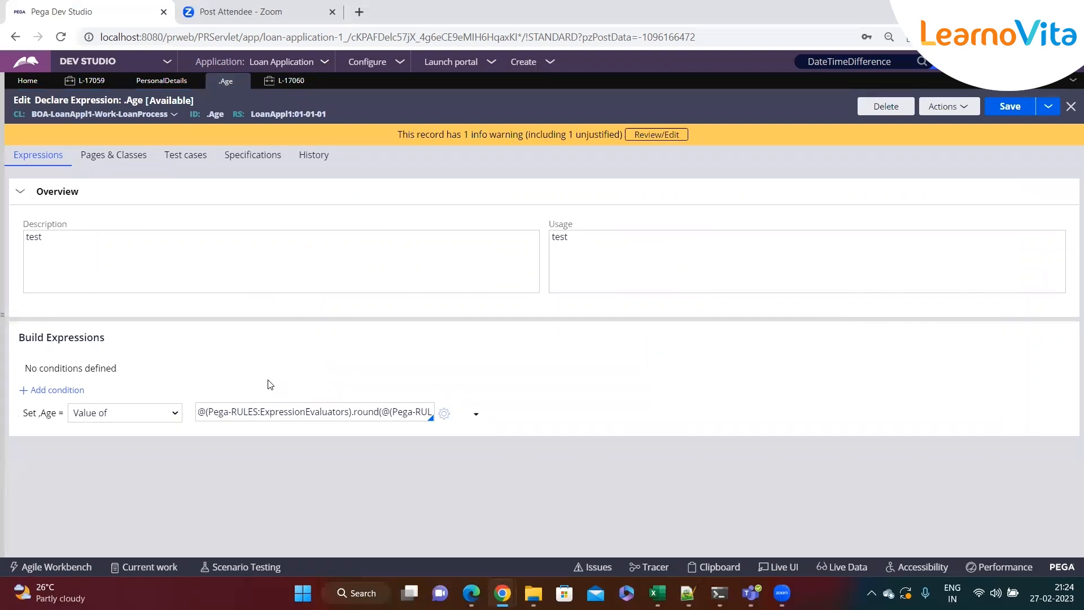
click(6, 373)
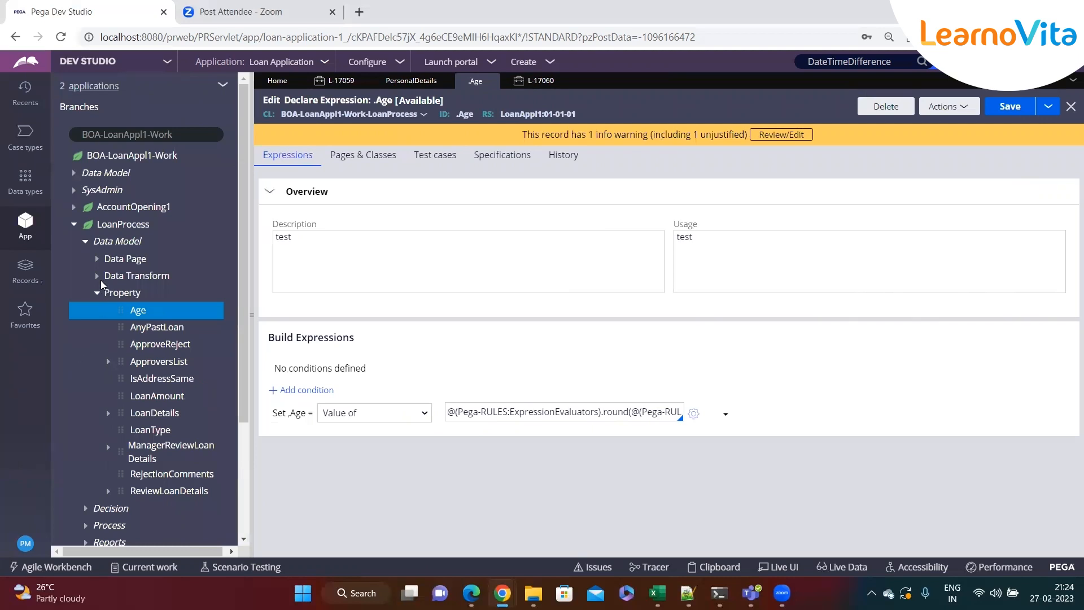
click(97, 275)
click(148, 291)
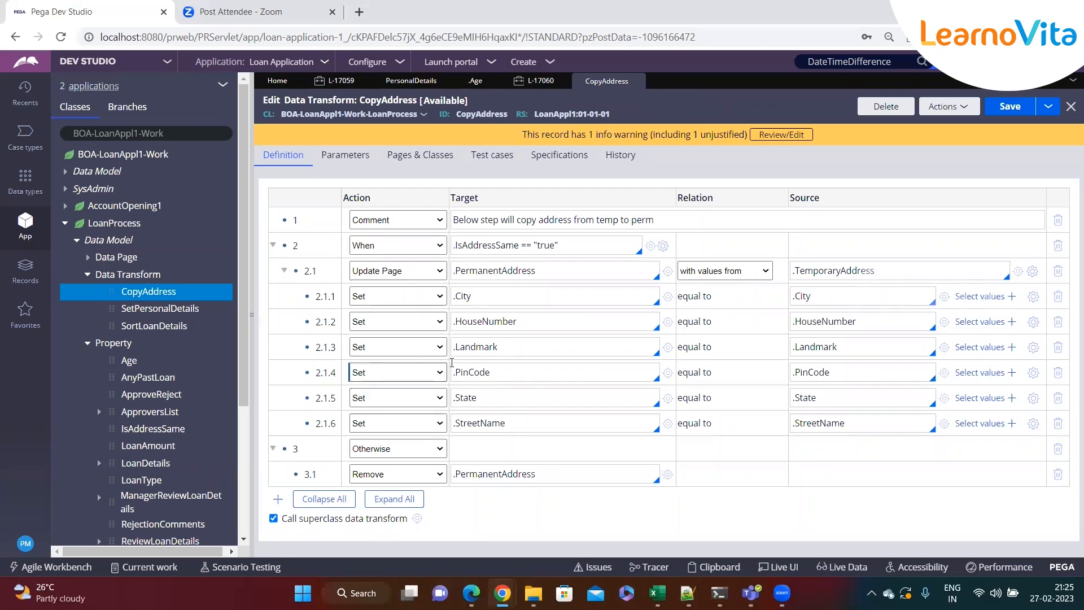
click(473, 82)
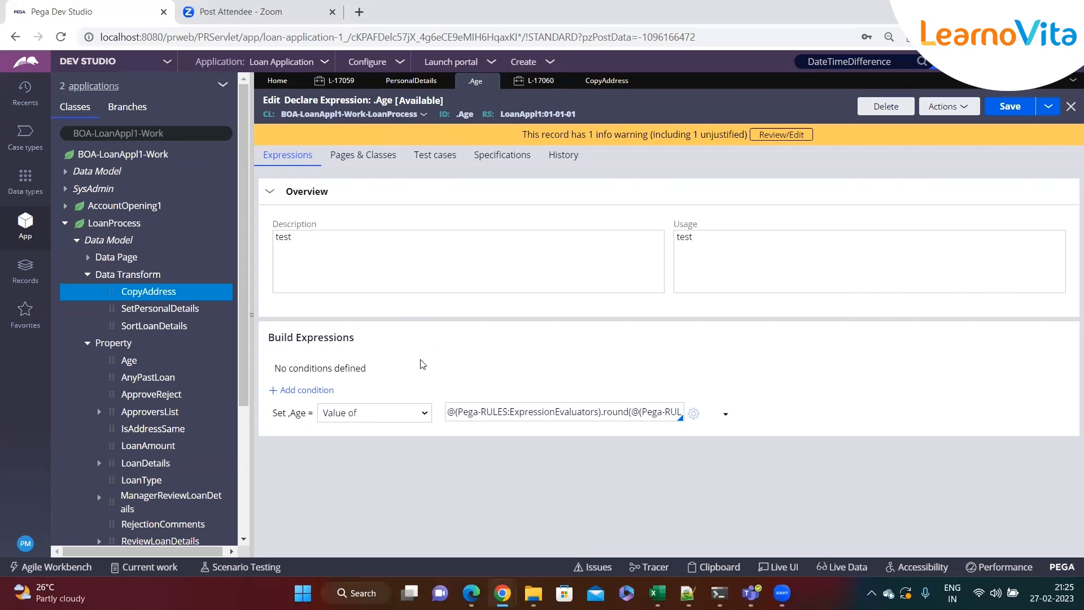
- In the Notepad++ notes, append "-- These rules are called automatically" to the Declare Rules heading
key(alt+Tab)
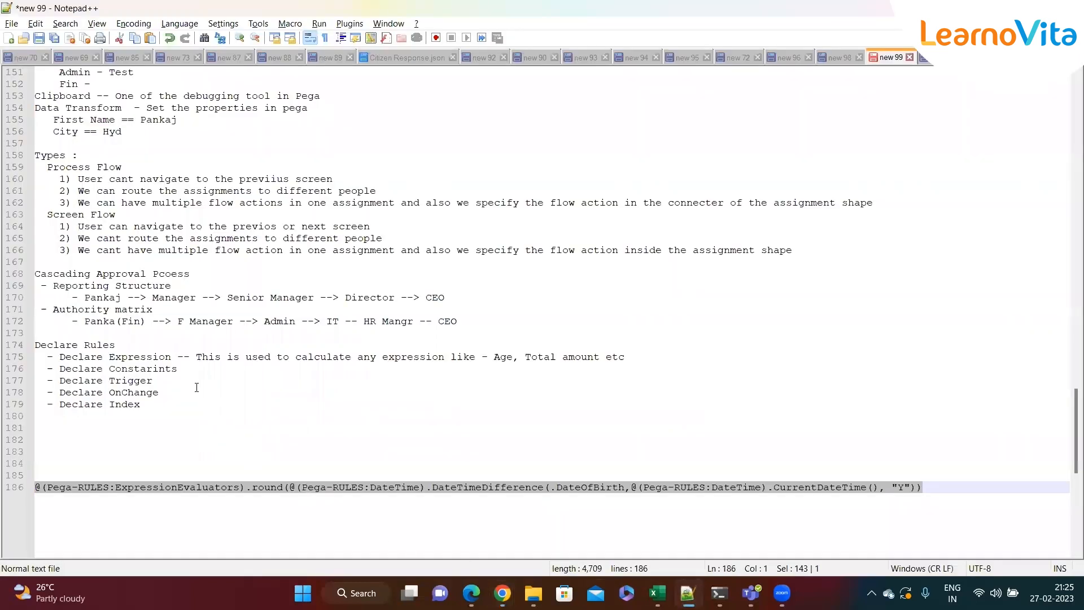
click(202, 346)
text(-- This)
key(BackSpace)
key(BackSpace)
key(BackSpace)
text(ese rules are called autp)
text(ma)
key(BackSpace)
key(BackSpace)
key(BackSpace)
text(omatically)
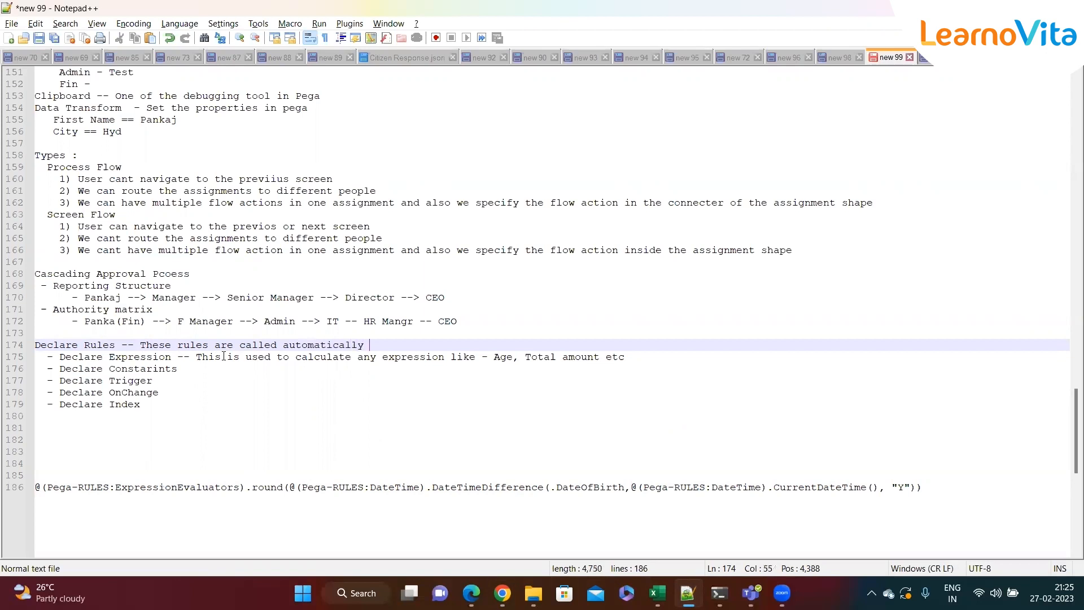
click(195, 370)
- In Pega's CopyAddress data transform, add a Set row with target age after the Remove .PermanentAddress row, and return to the Notepad++ notes
key(alt+Tab)
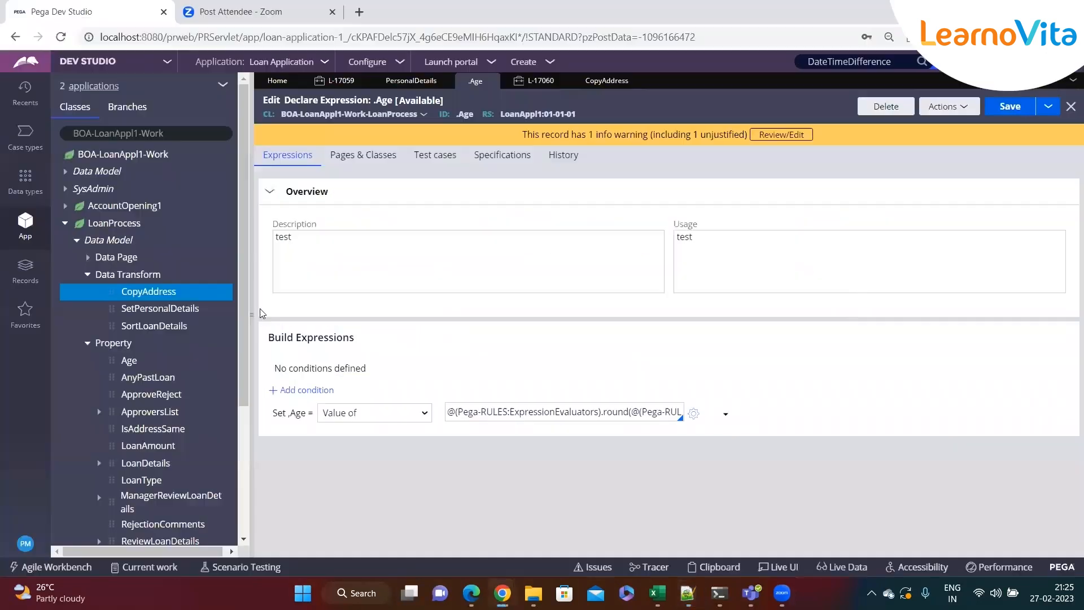
key(alt+Tab)
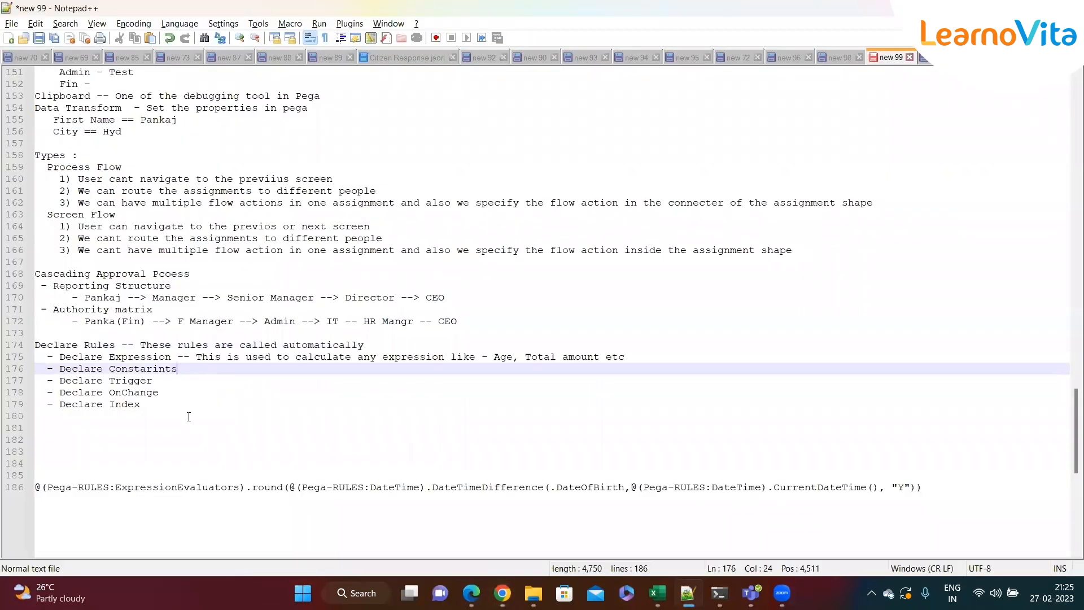
key(alt+Tab)
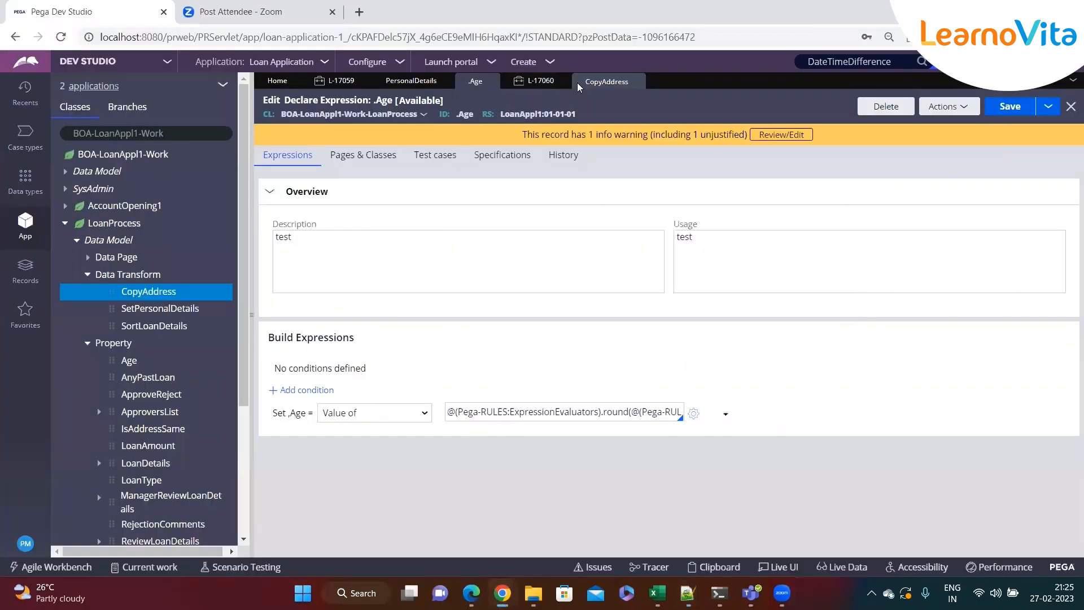
click(602, 84)
click(581, 480)
key(Return)
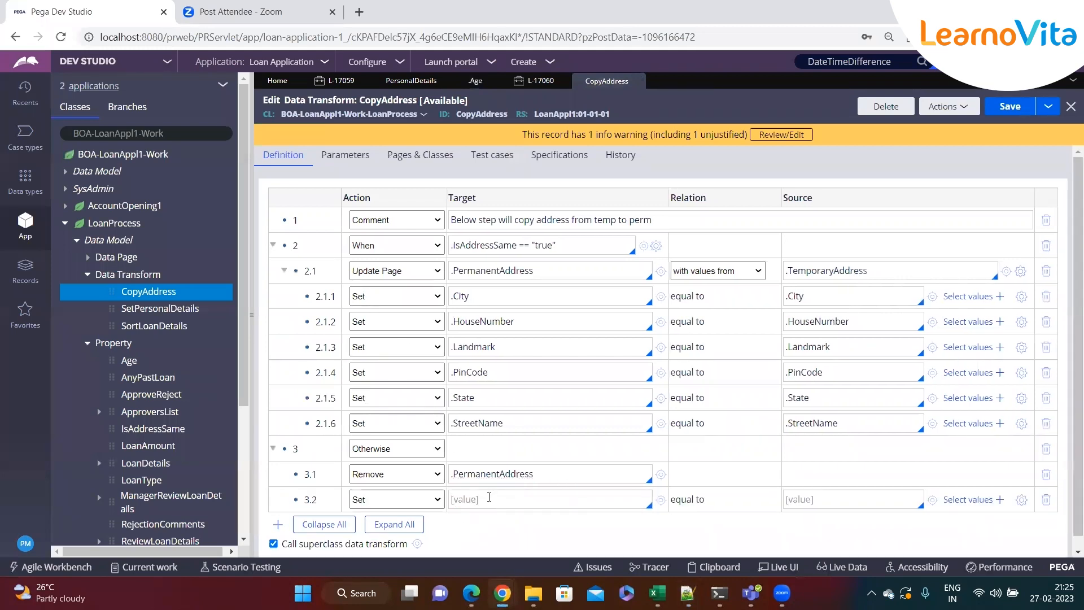
text(age)
click(688, 593)
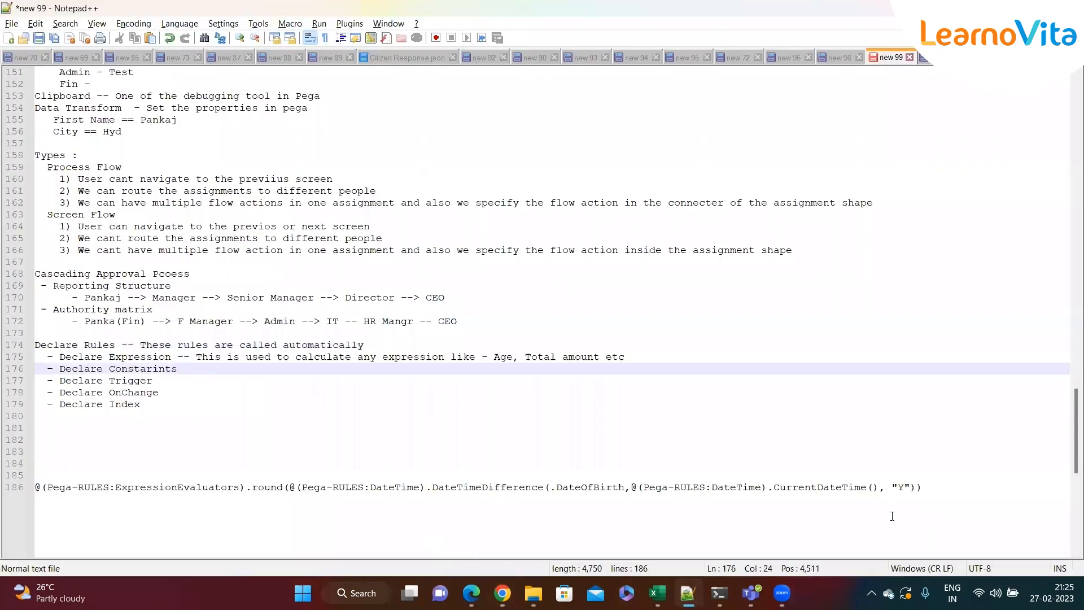
- Copy the round/DateTimeDifference age expression from the notes into the source of CopyAddress's age Set row in Pega
drag(929, 490, 6, 479)
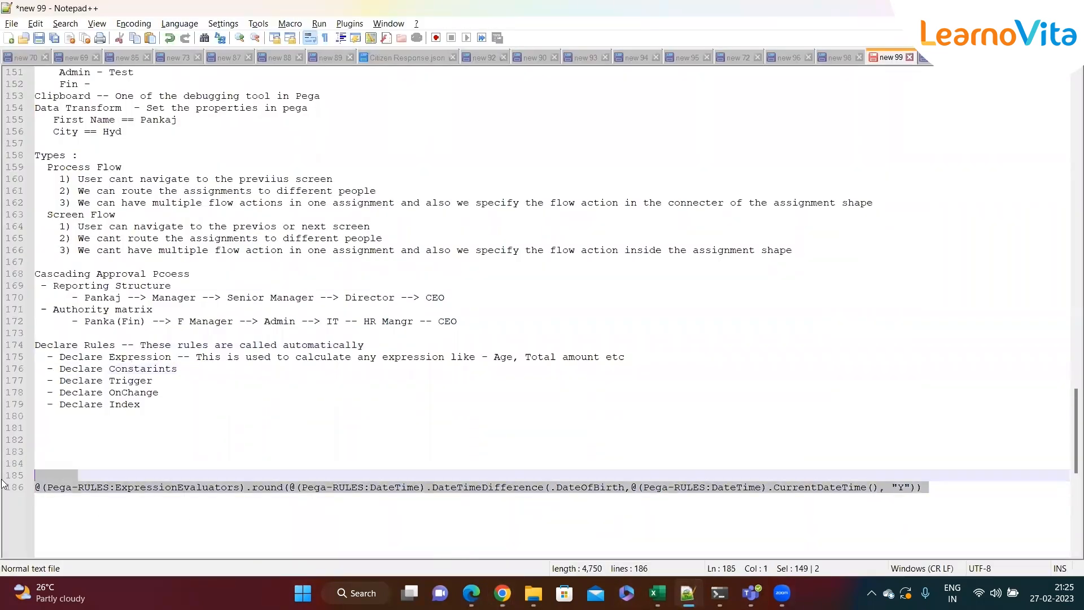
key(ctrl+c)
key(alt+Tab)
key(ctrl+v)
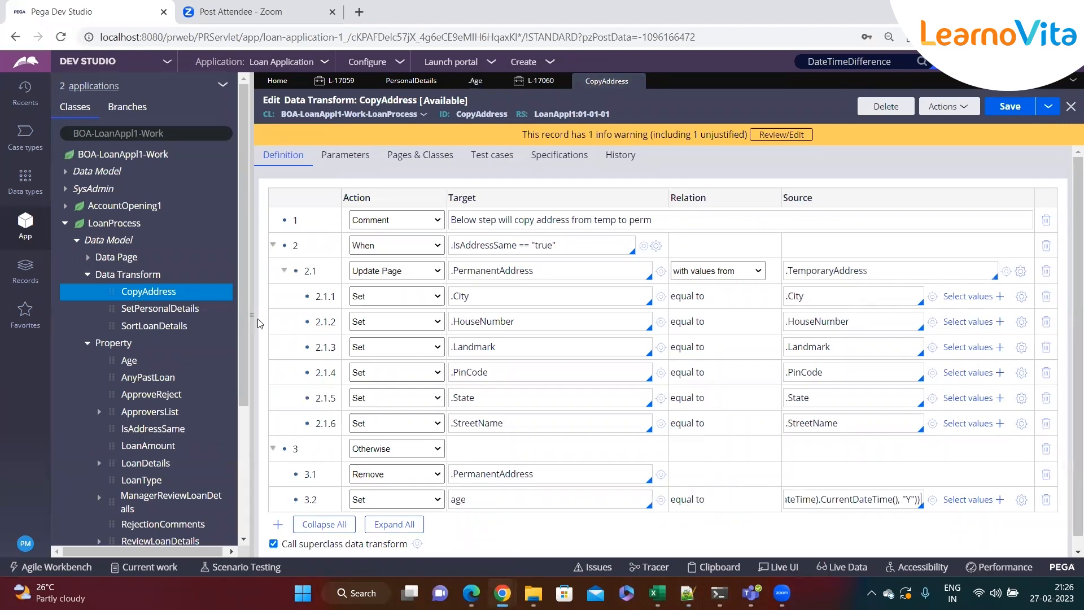
click(542, 492)
- Open the action settings of the Date Of Birth field in the PersonalDetails section
click(411, 80)
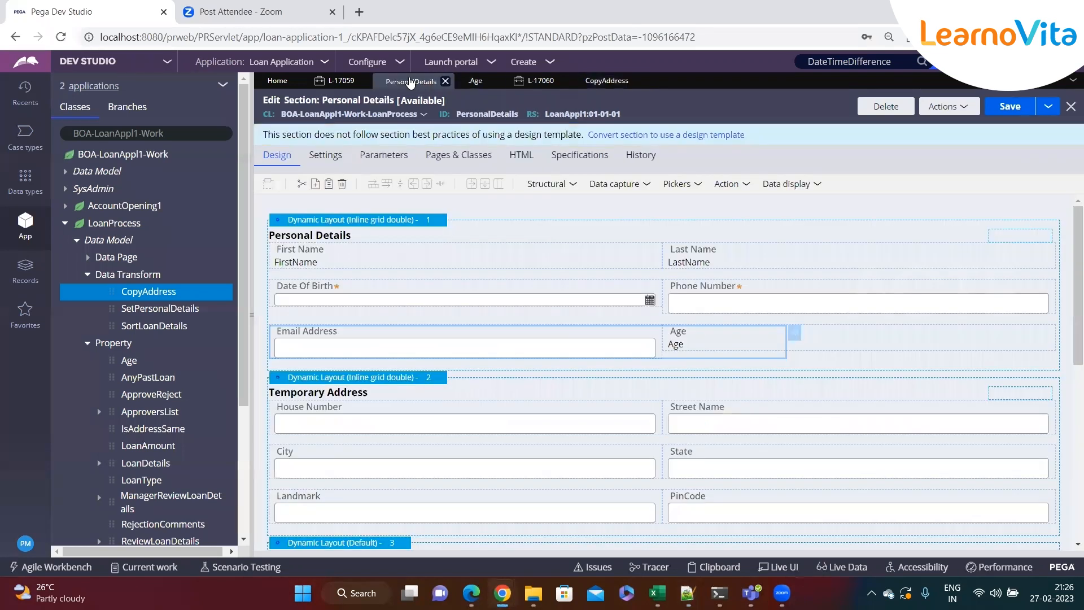
click(341, 292)
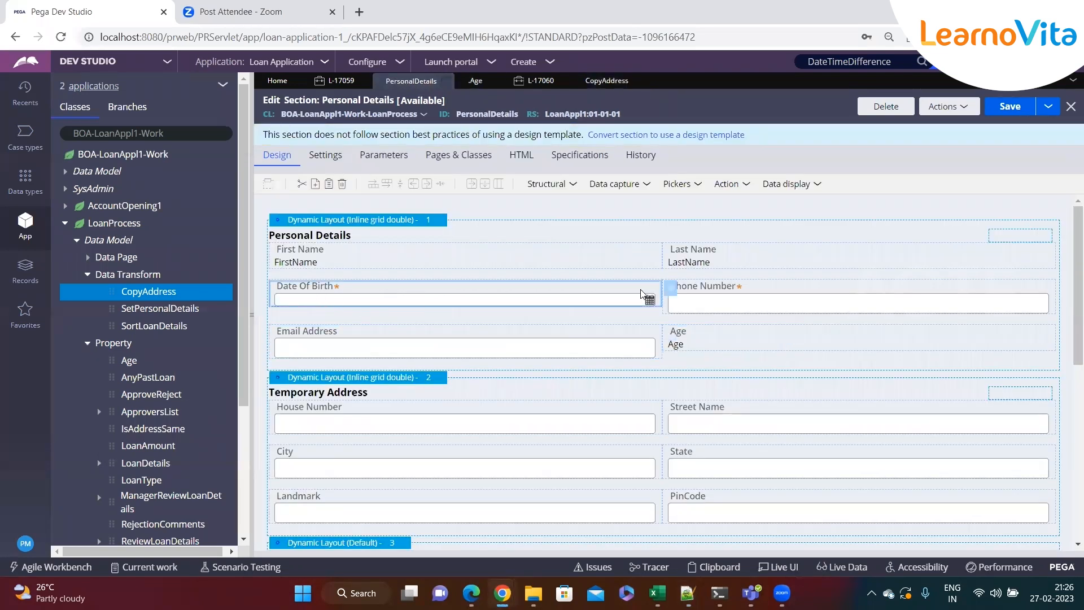
double_click(548, 304)
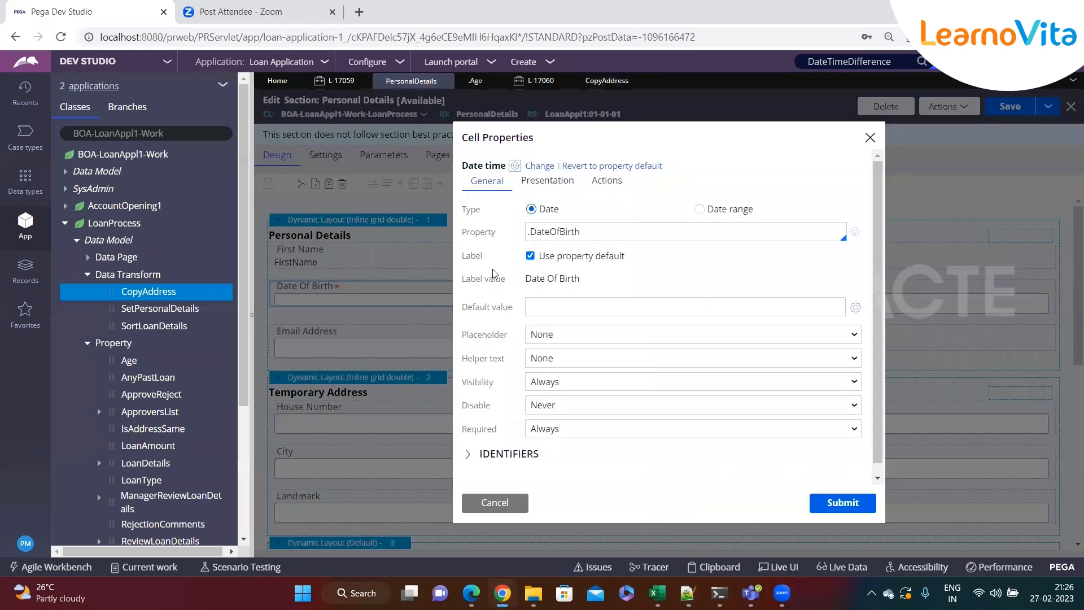
click(603, 190)
click(542, 210)
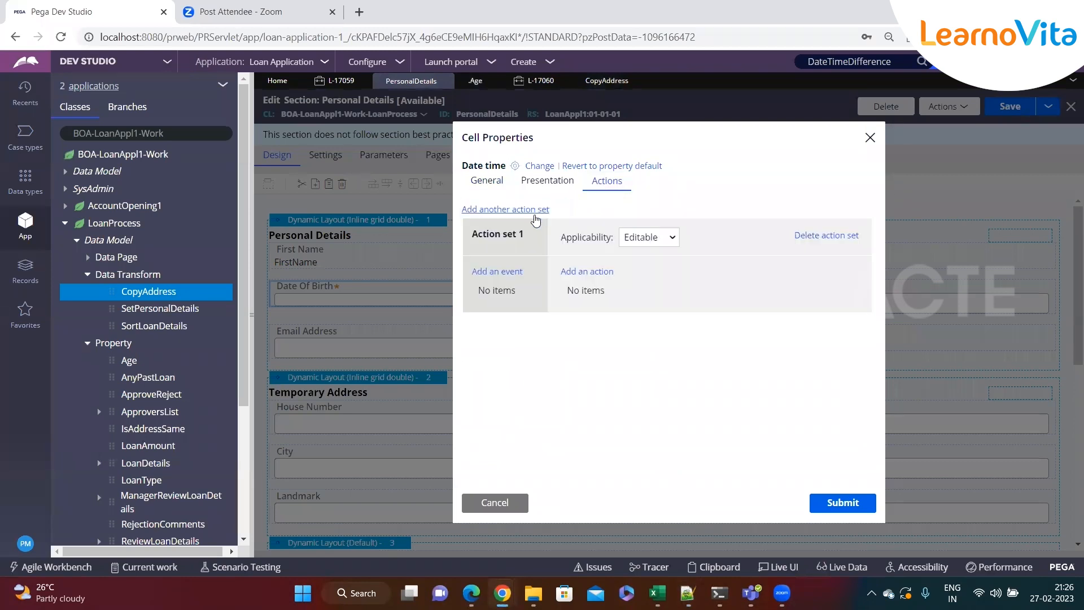
- Try a Change event with a Refresh-This section action and data transform Caldat on Date Of Birth, and cancel the cell properties
click(497, 272)
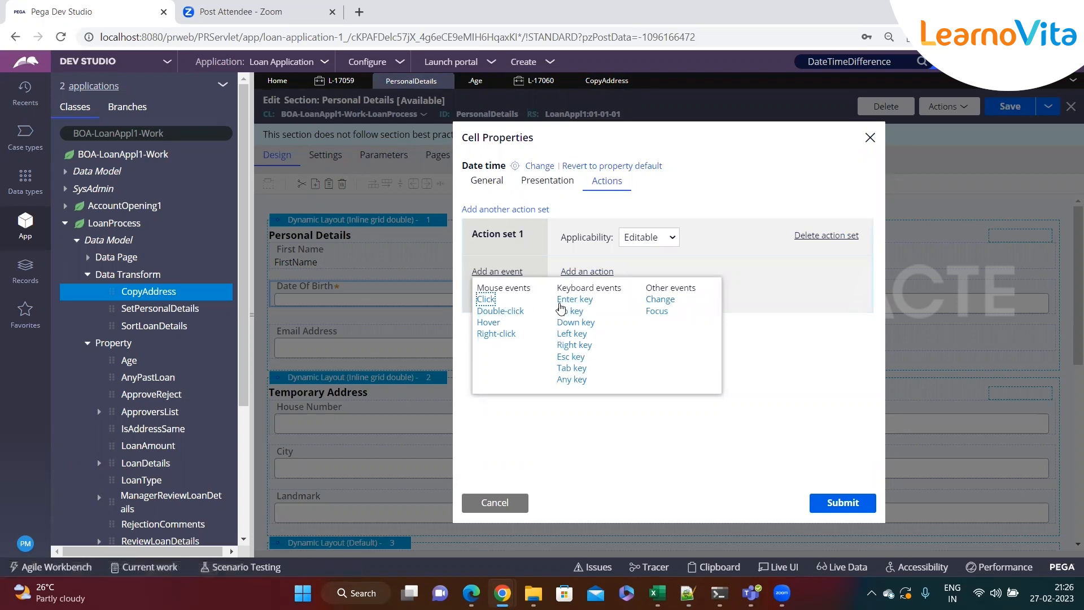
click(658, 299)
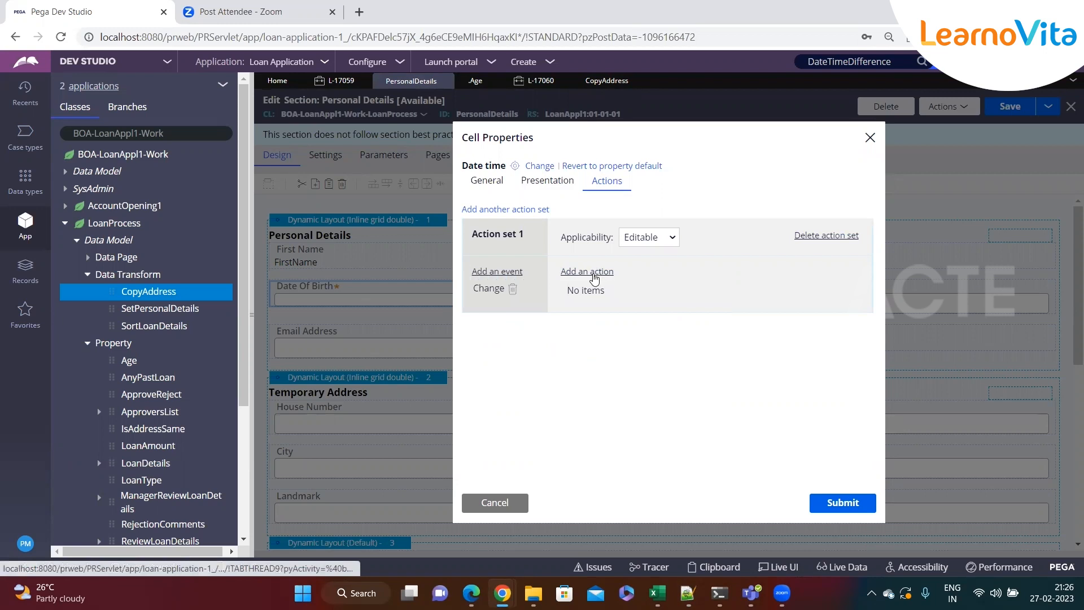
click(587, 271)
click(608, 313)
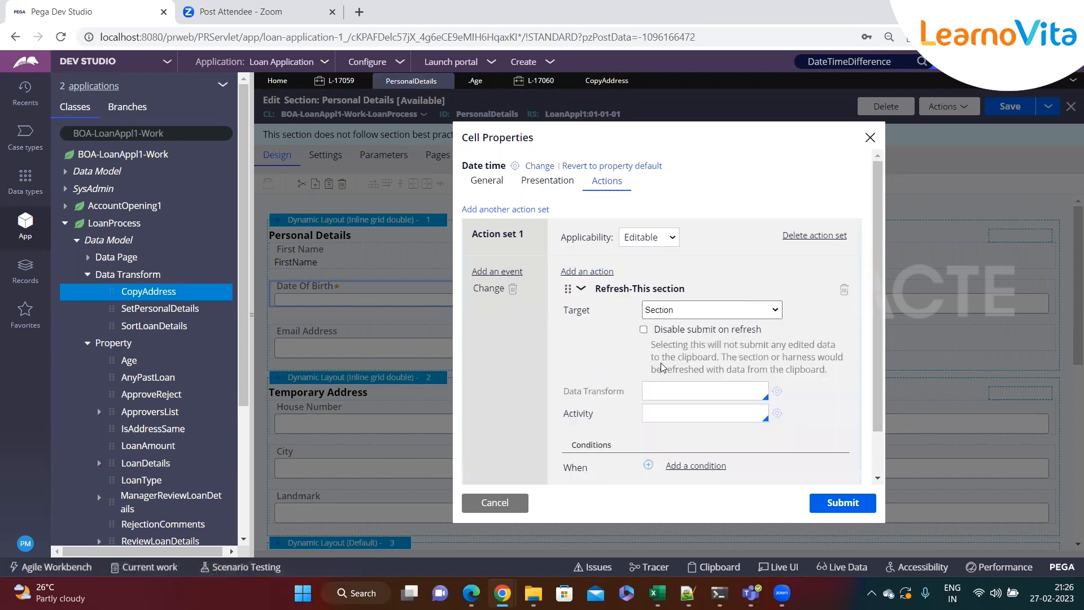
drag(565, 391, 635, 390)
click(660, 389)
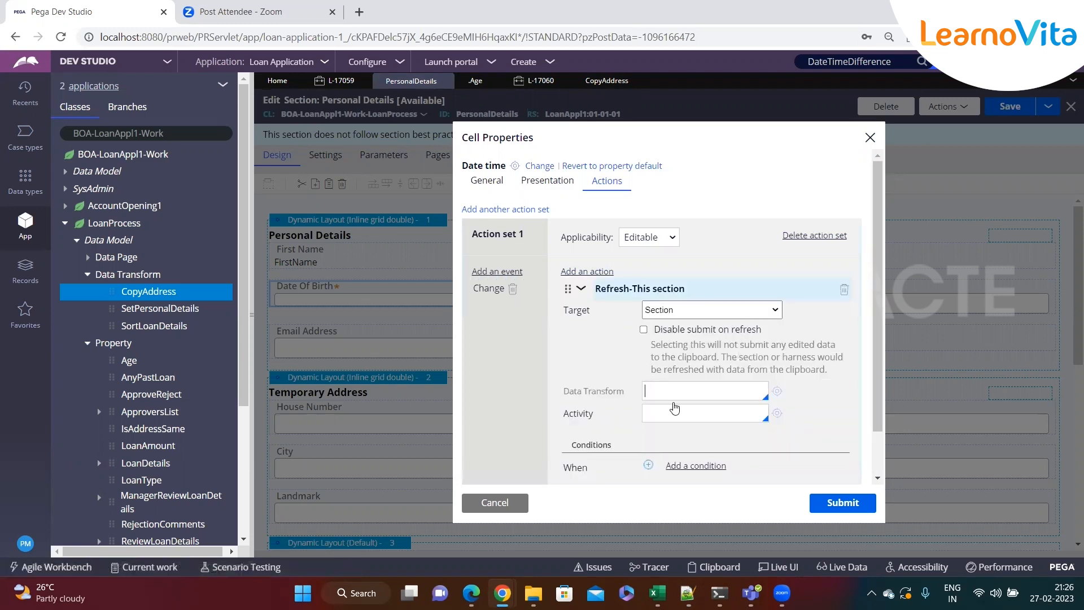
text(Caldat)
click(484, 502)
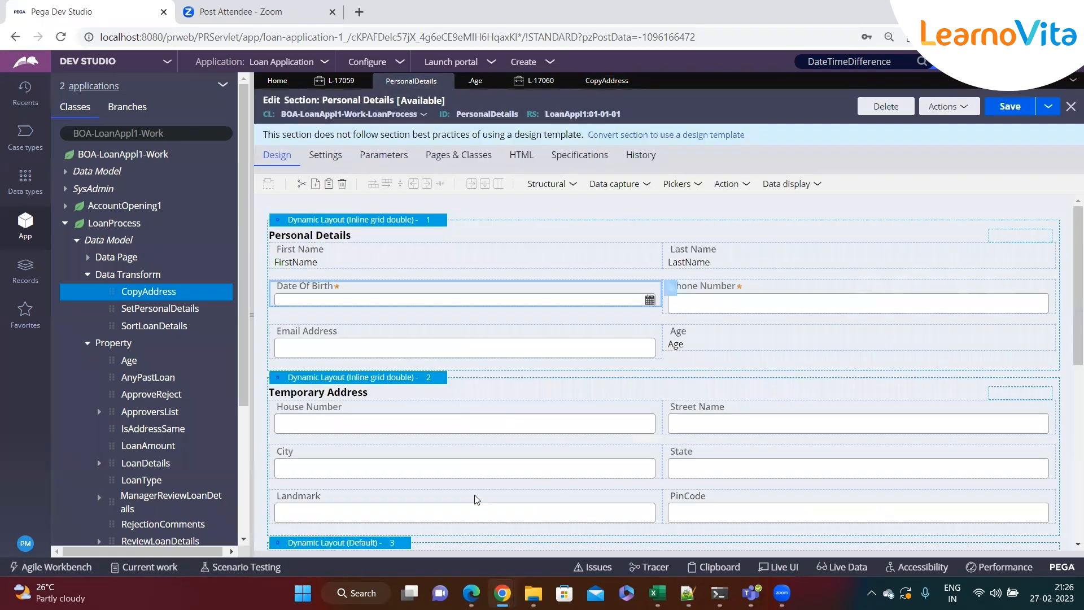
- Examine the full expression that sets .Age in the Age declare expression, through to its end
click(476, 82)
click(433, 254)
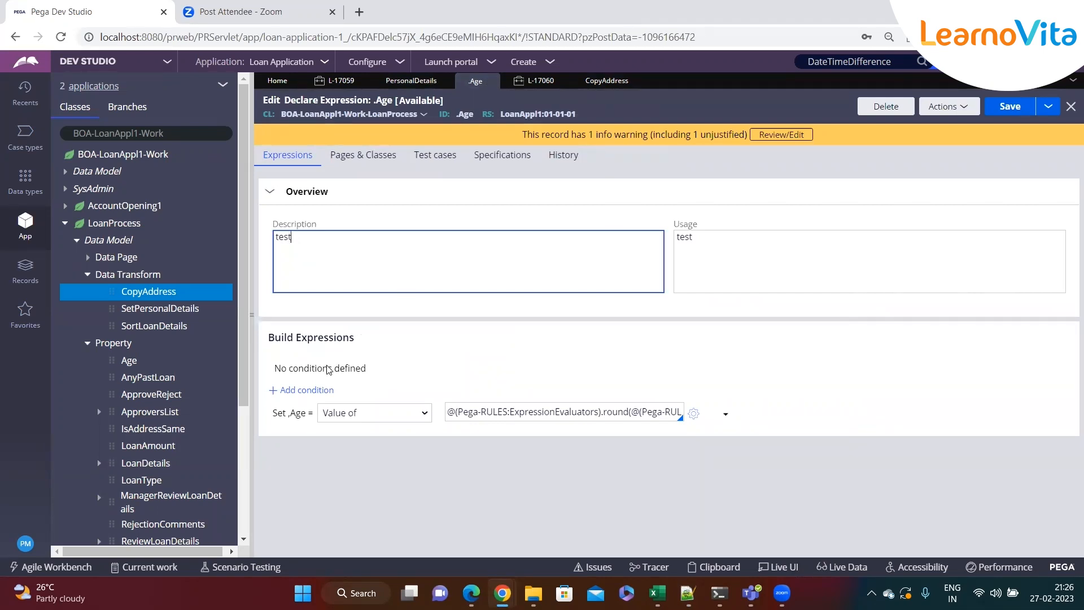
click(525, 412)
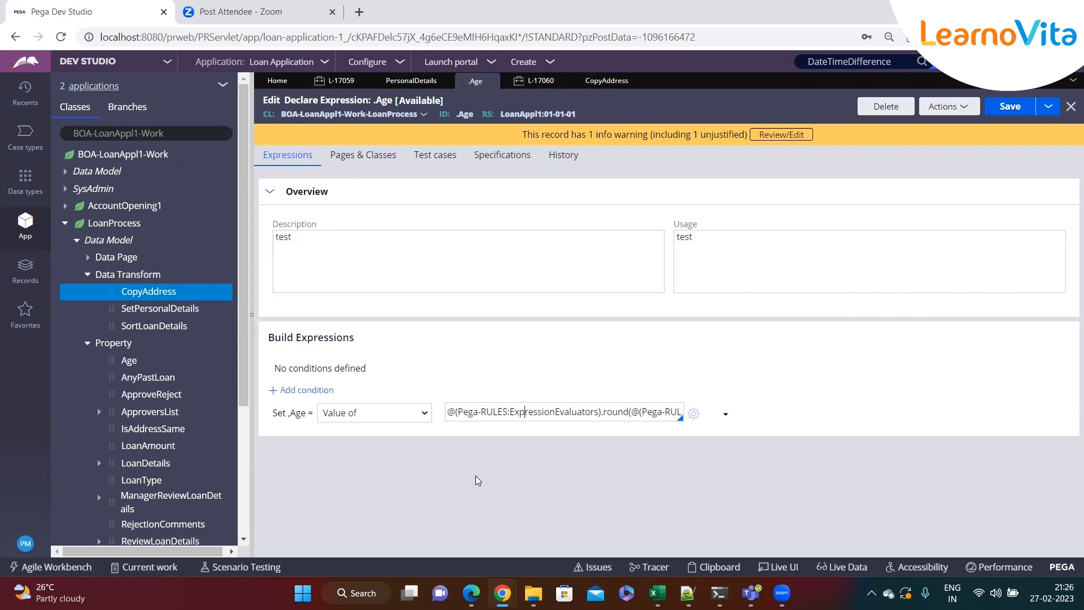
key(Right)
key(Right)
key(Right)
key(Right)
key(Right)
key(Right)
key(Right)
key(Right)
key(Right)
key(Right)
key(Right)
key(Right)
key(Right)
key(Right)
key(Right)
key(Right)
key(Right)
key(Right)
key(Right)
key(Right)
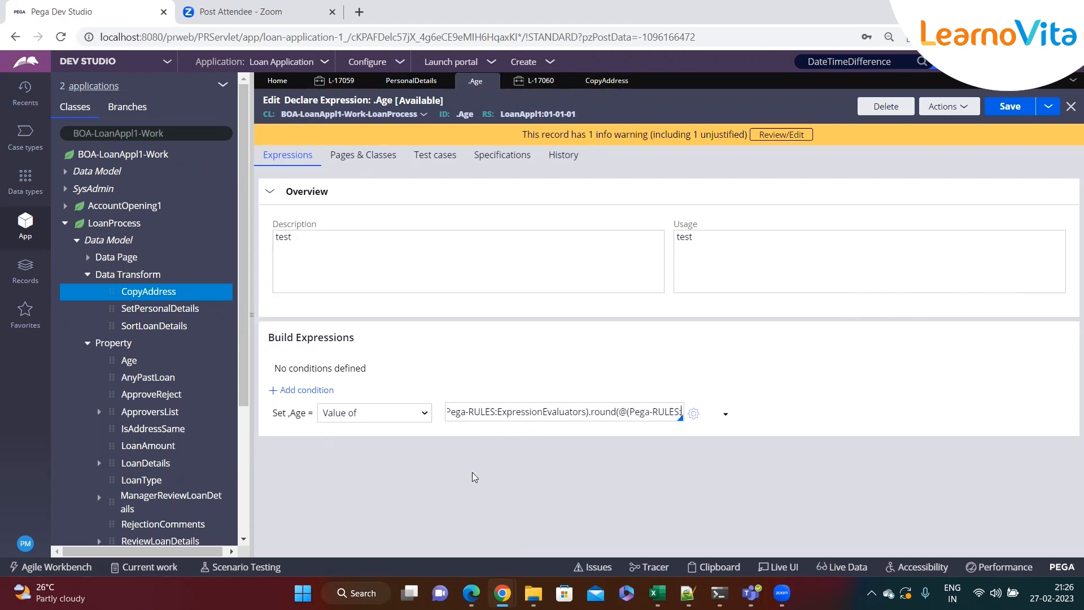
key(Right)
key(Right)
key(Right)
key(Right)
key(Right)
key(Right)
key(Right)
key(Right)
key(Right)
key(Right)
key(Right)
key(Right)
key(Right)
key(Right)
key(Right)
key(Right)
key(Right)
key(Right)
key(Right)
key(Right)
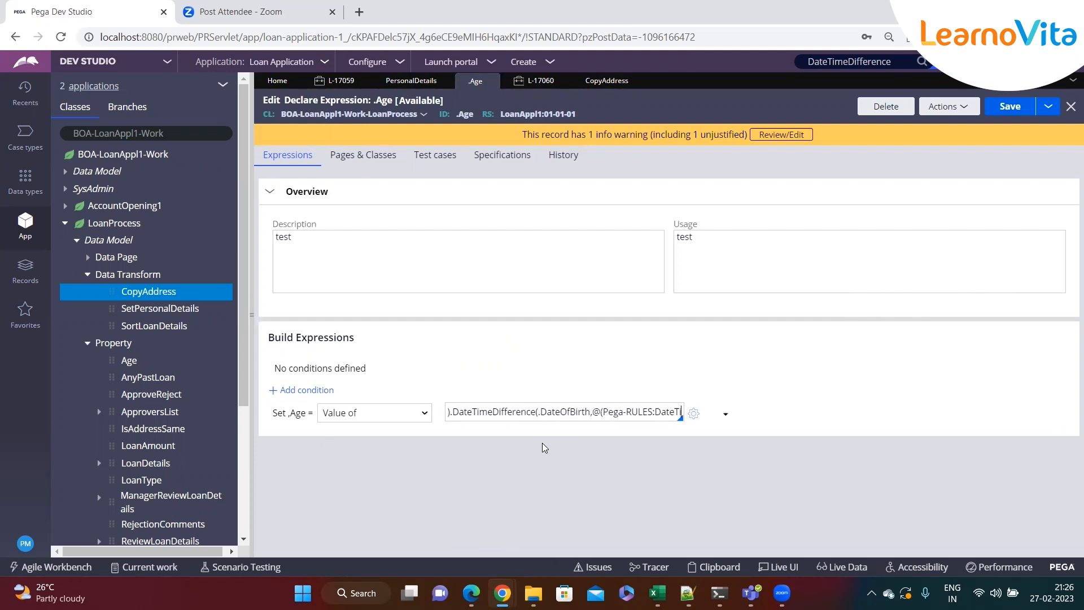
key(Right)
key(Right)
key(Right)
key(Right)
key(Right)
key(Right)
key(Right)
key(Right)
key(Right)
key(Right)
key(Right)
key(Right)
key(Right)
key(Right)
key(Right)
key(Right)
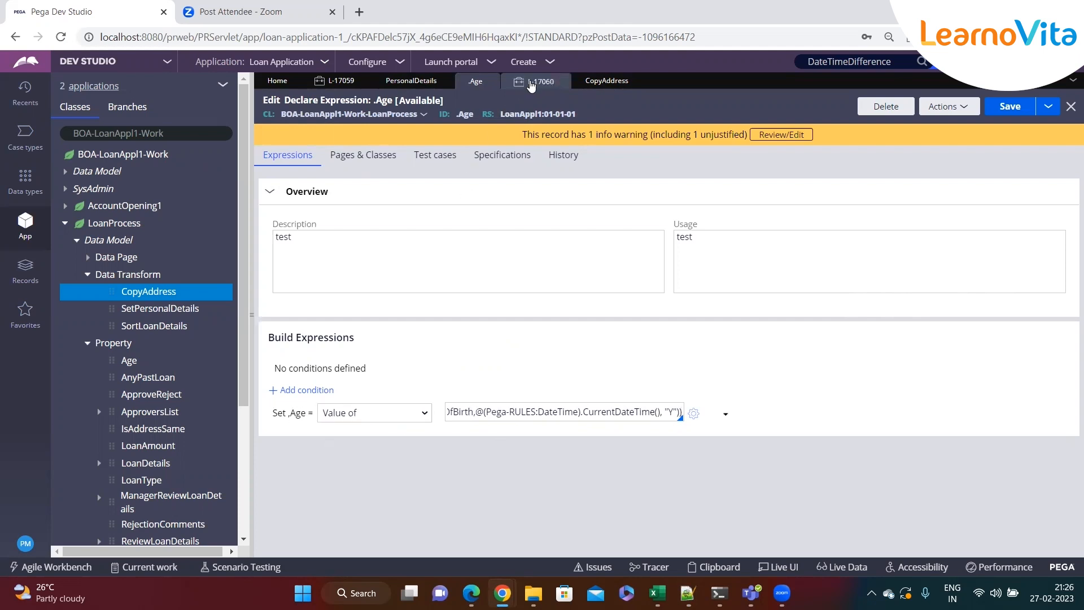
- In the Loan Process case, pick a February Date Of Birth one calendar year later and check the Age
click(559, 81)
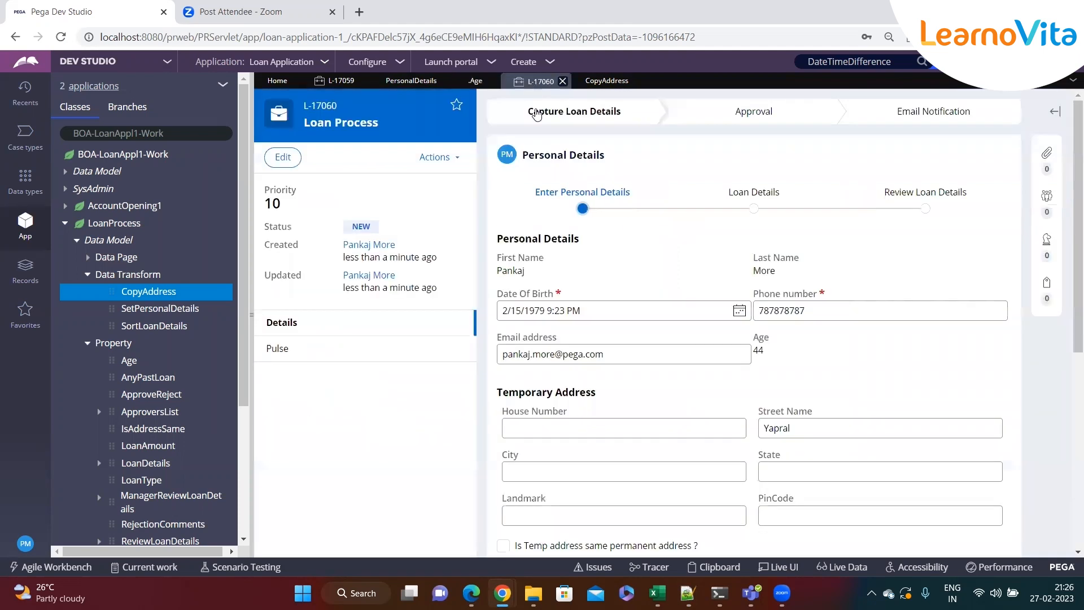
click(739, 311)
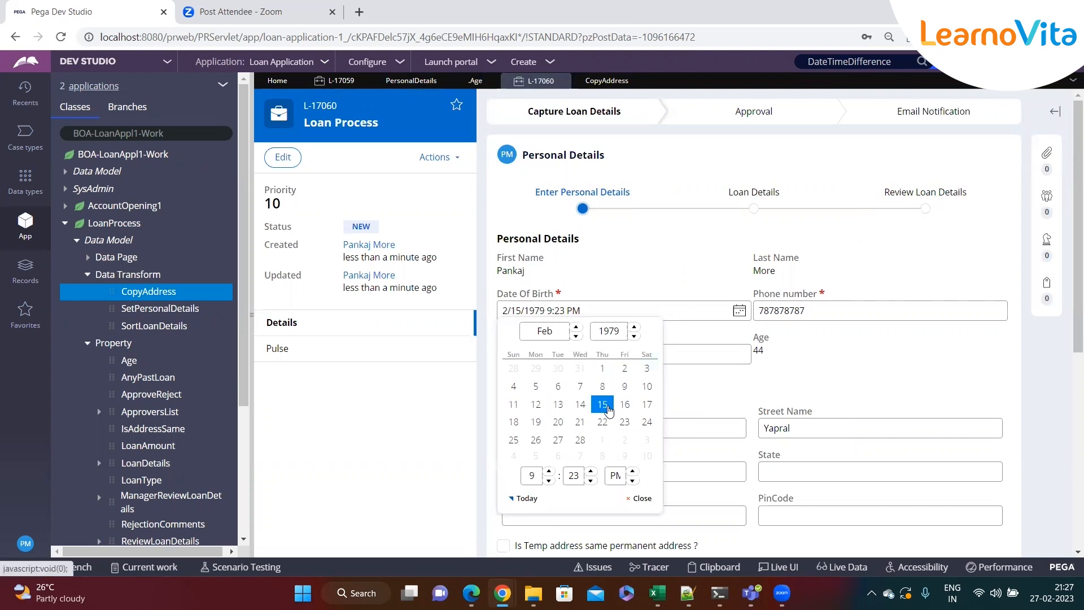
click(568, 310)
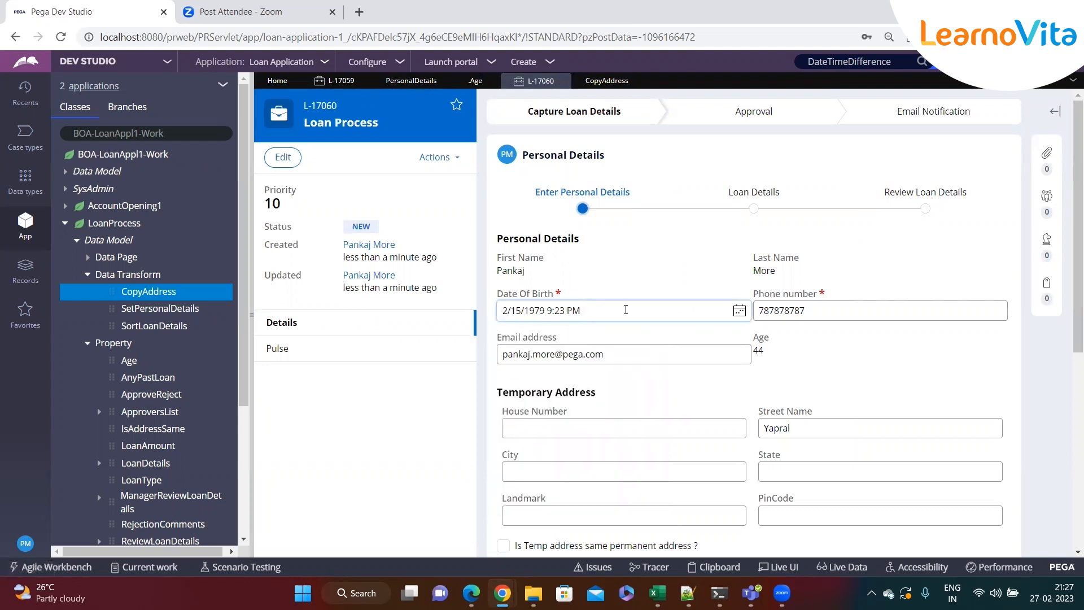
click(740, 311)
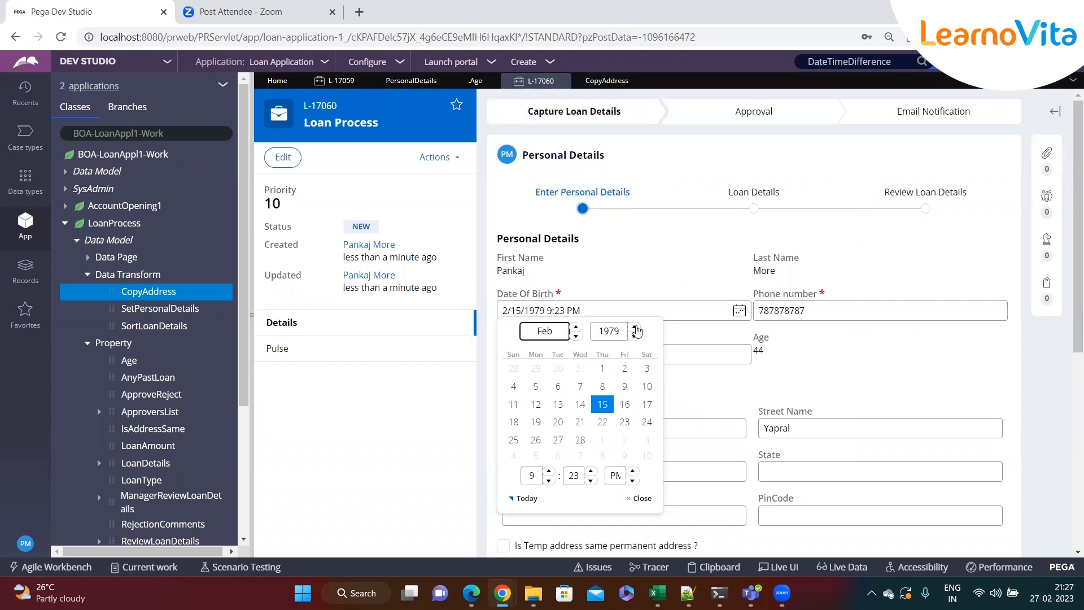
click(824, 378)
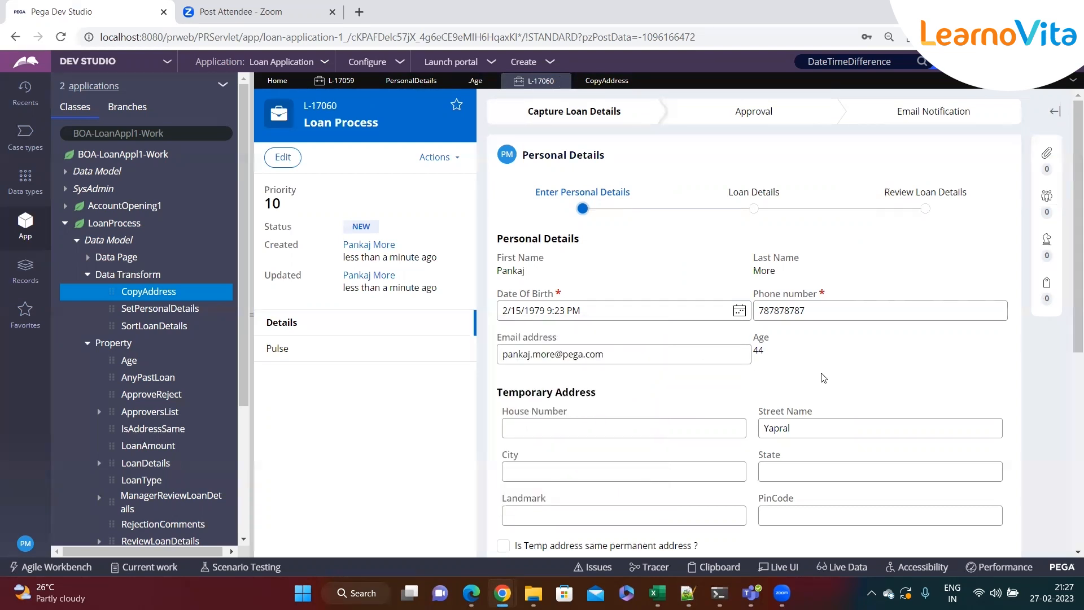
click(740, 312)
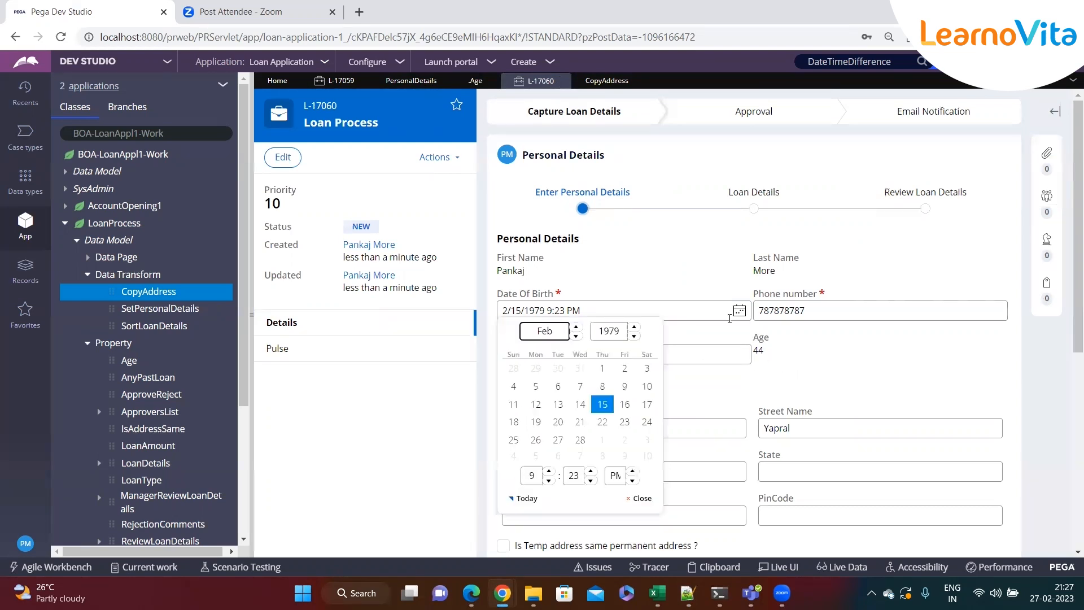
click(634, 327)
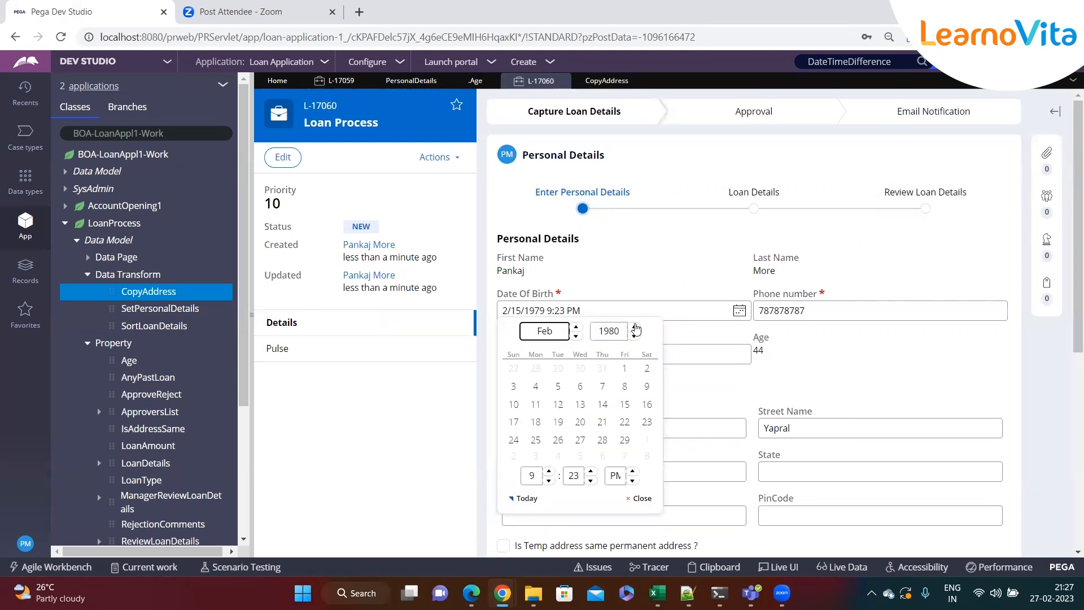
click(602, 405)
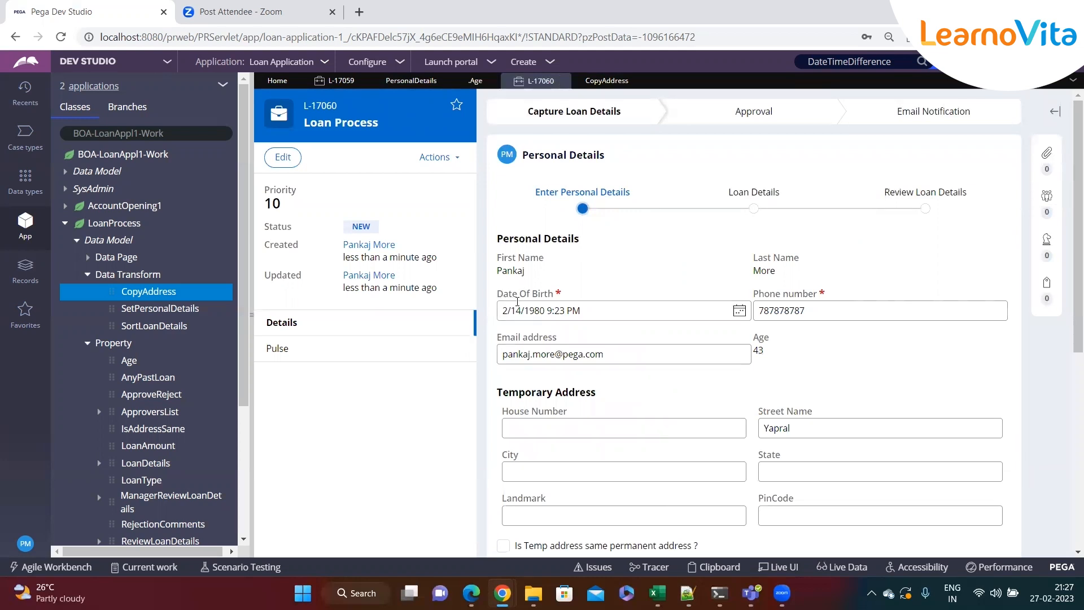
- In the Notepad++ notes, add the line "Total = A + B" below the age expression, separated by a blank line
key(alt+Tab)
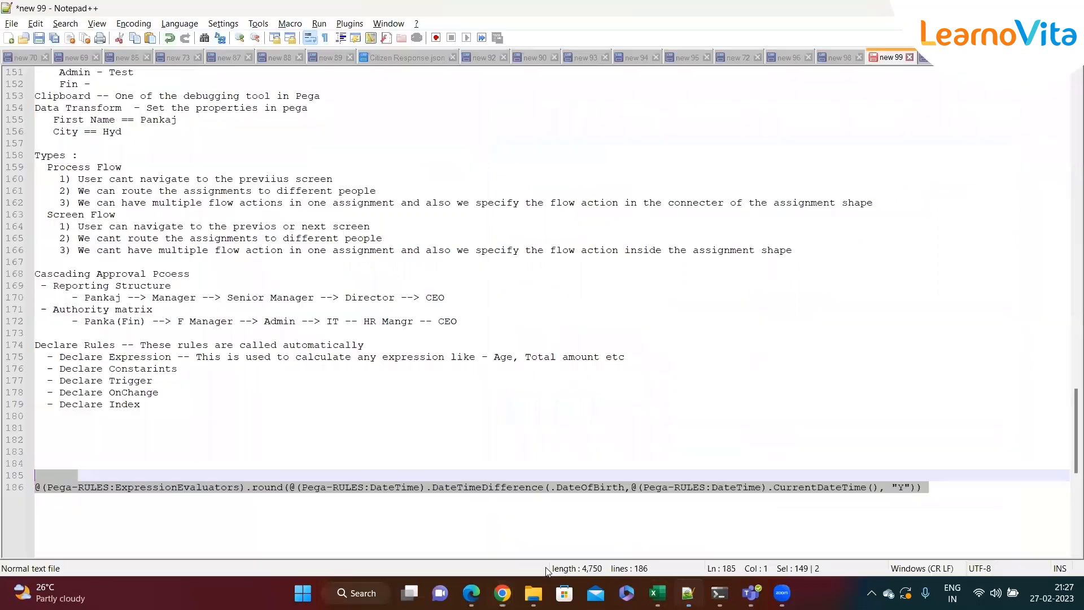
scroll(225, 506, down, 2)
click(208, 493)
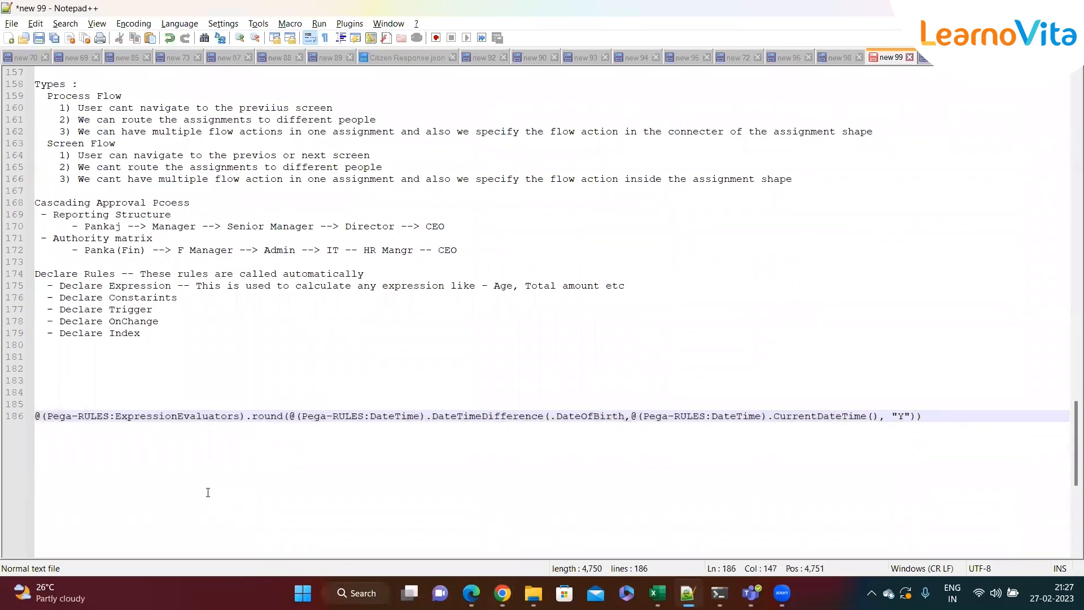
key(Return)
key(Return)
text(Tota)
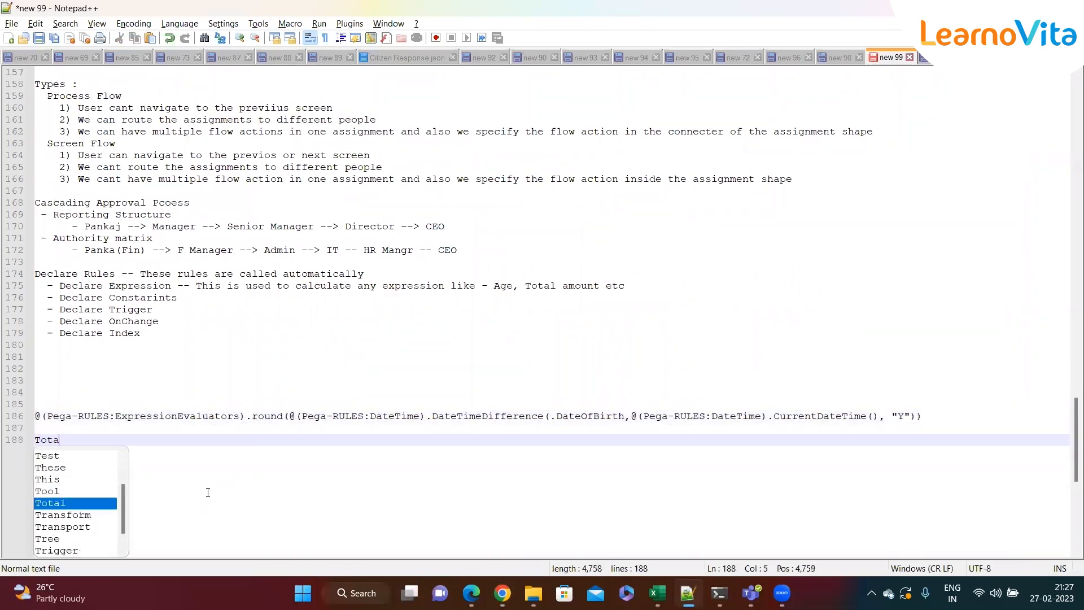
text(l )
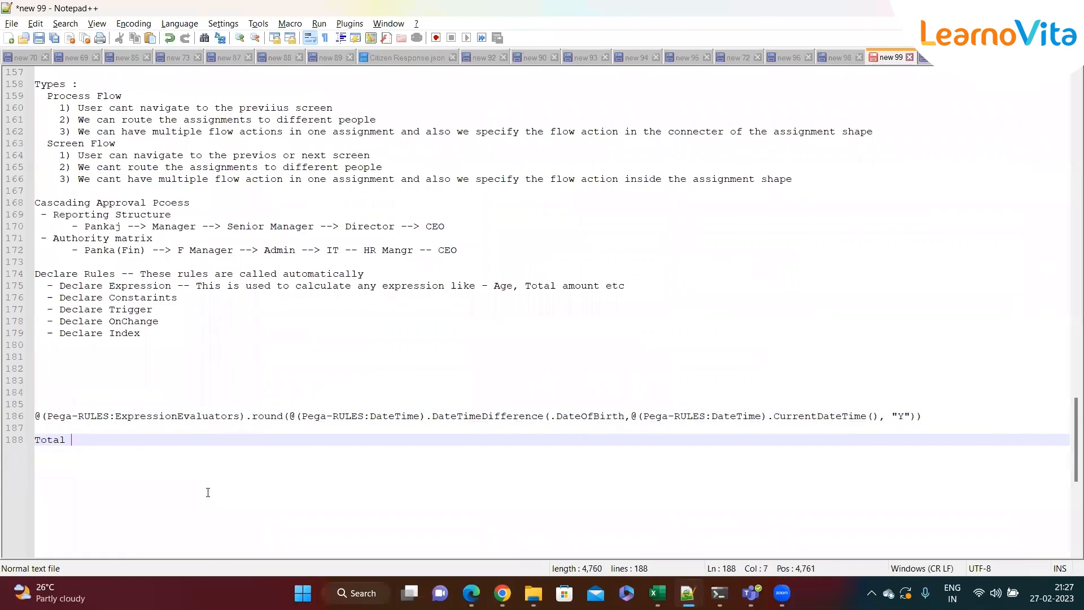
text(= A)
key(Escape)
text(+ B)
key(Escape)
- Examine how Total depends on A and B in the "Total = A + B" example line
double_click(57, 440)
double_click(89, 440)
click(114, 444)
double_click(57, 441)
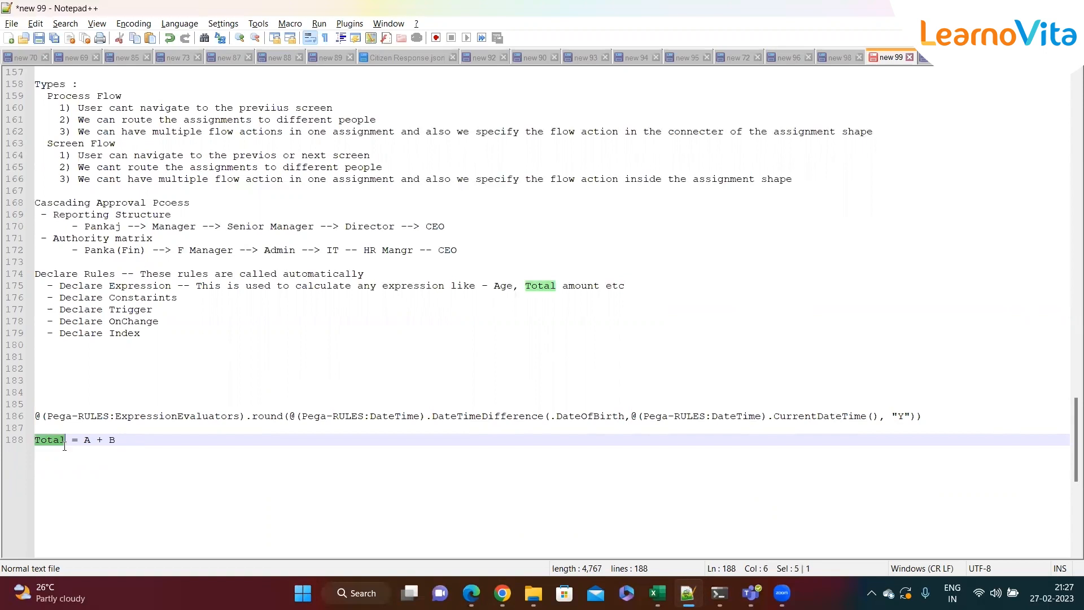
key(End)
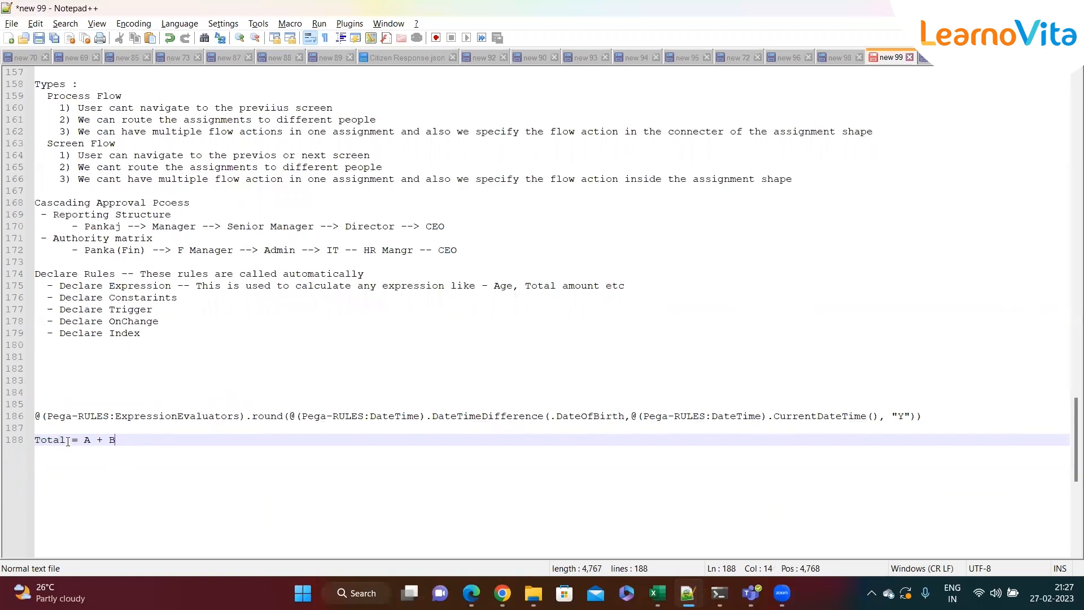
double_click(67, 441)
drag(84, 441, 120, 444)
click(130, 444)
double_click(62, 441)
click(127, 439)
drag(126, 439, 35, 441)
click(105, 450)
double_click(56, 441)
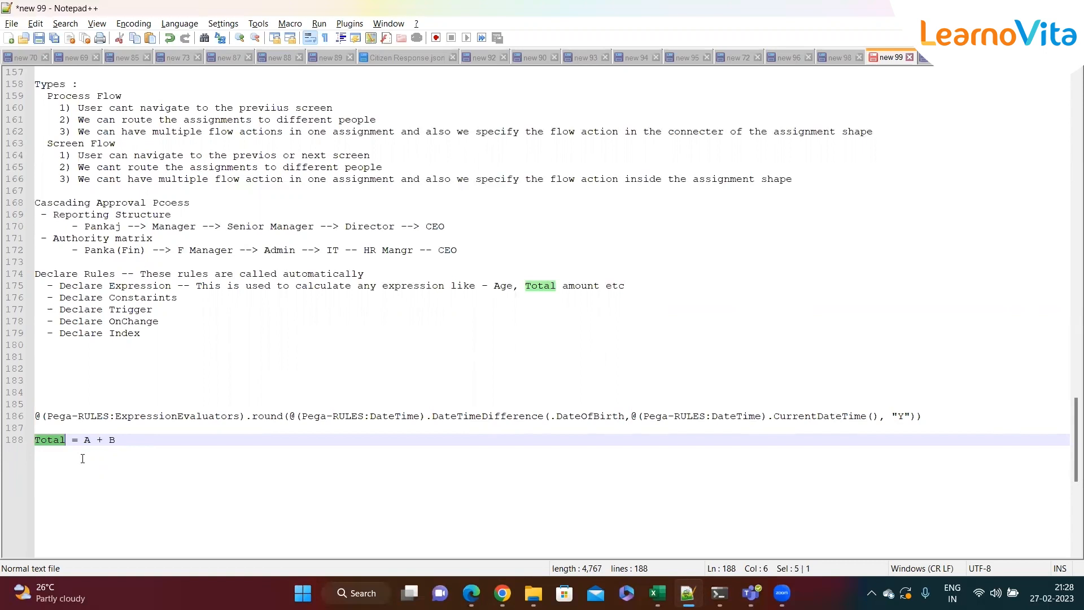
drag(84, 441, 129, 441)
click(129, 441)
- Compare the age expression and its DateTimeDifference function with the Total example, and return to the Loan Process case in Pega
drag(929, 421, 34, 416)
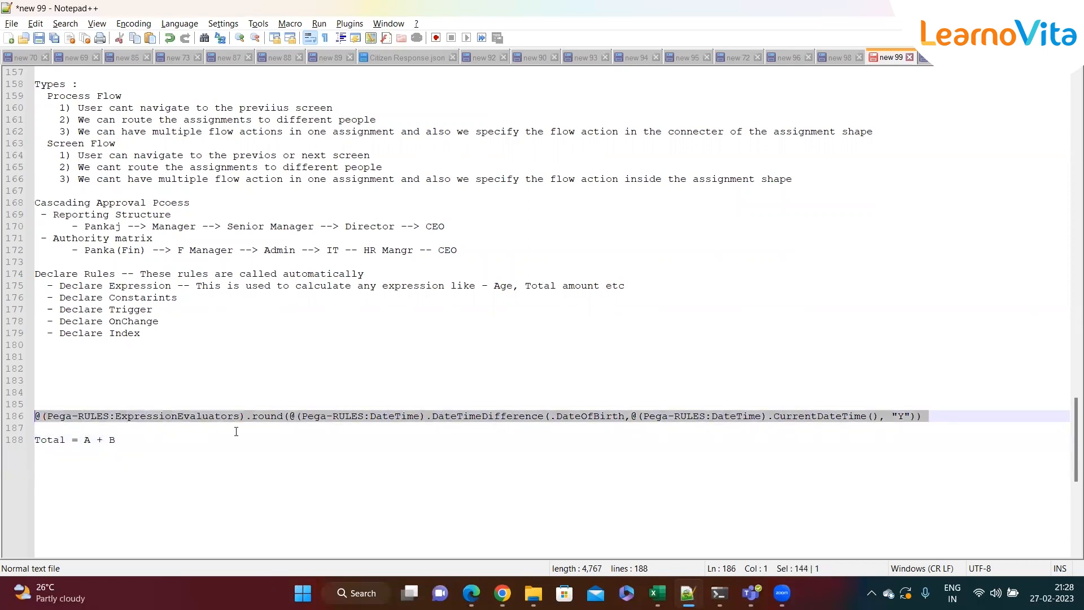
click(504, 433)
double_click(526, 416)
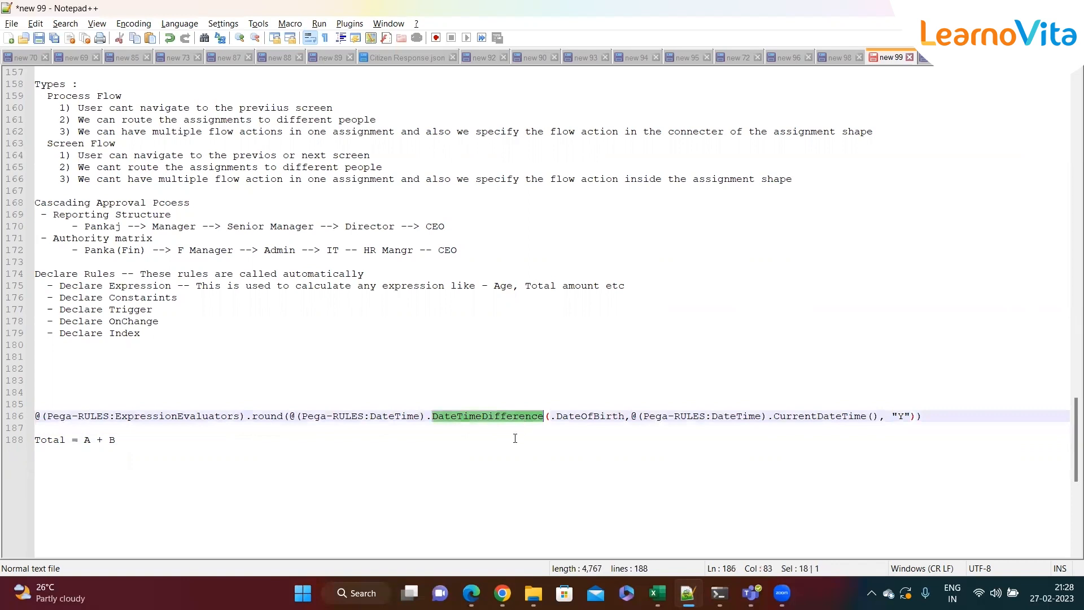
click(492, 443)
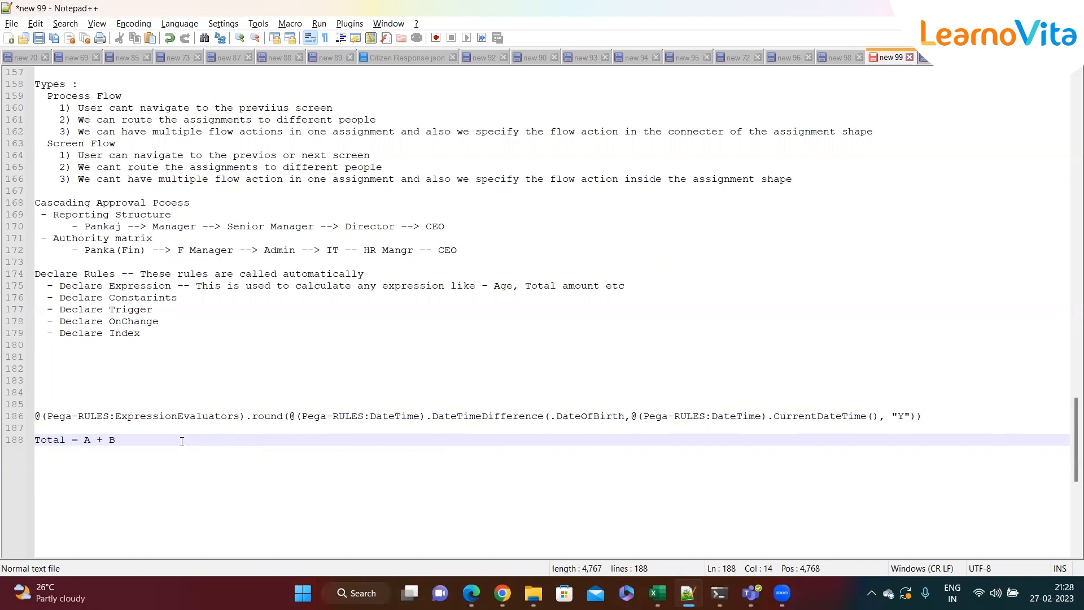
key(alt+Tab)
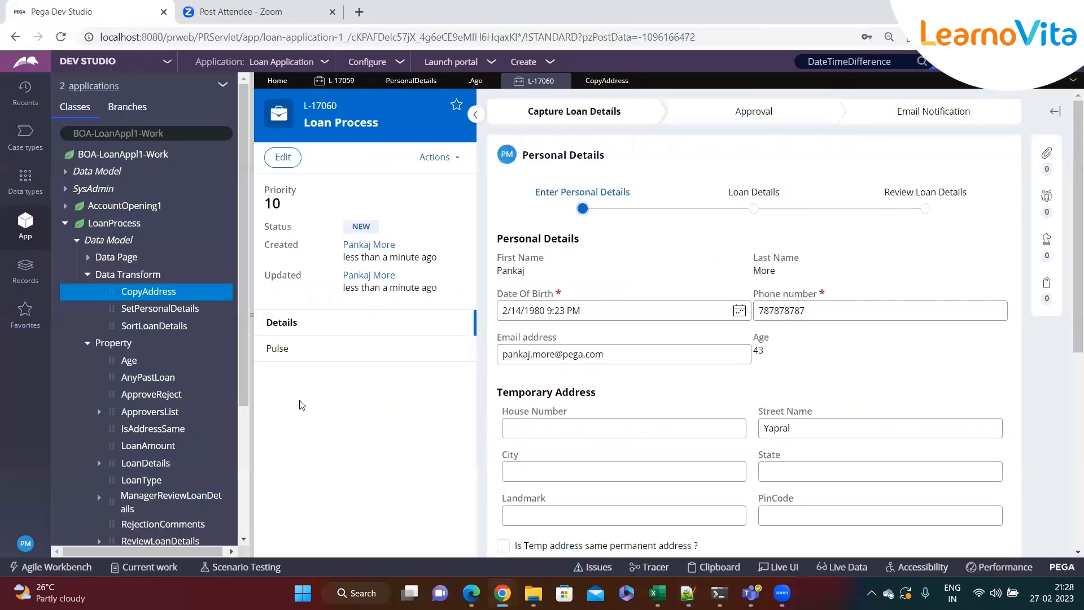
- Collapse the application explorer beside the Loan Process case and review the Age field within the Personal Details form
click(251, 327)
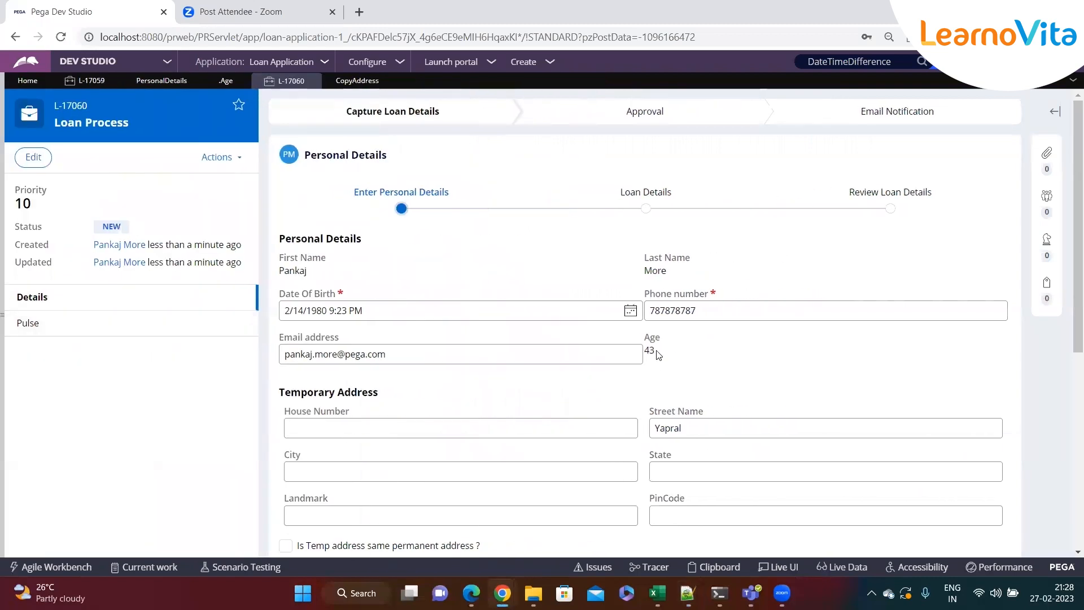
scroll(586, 363, down, 6)
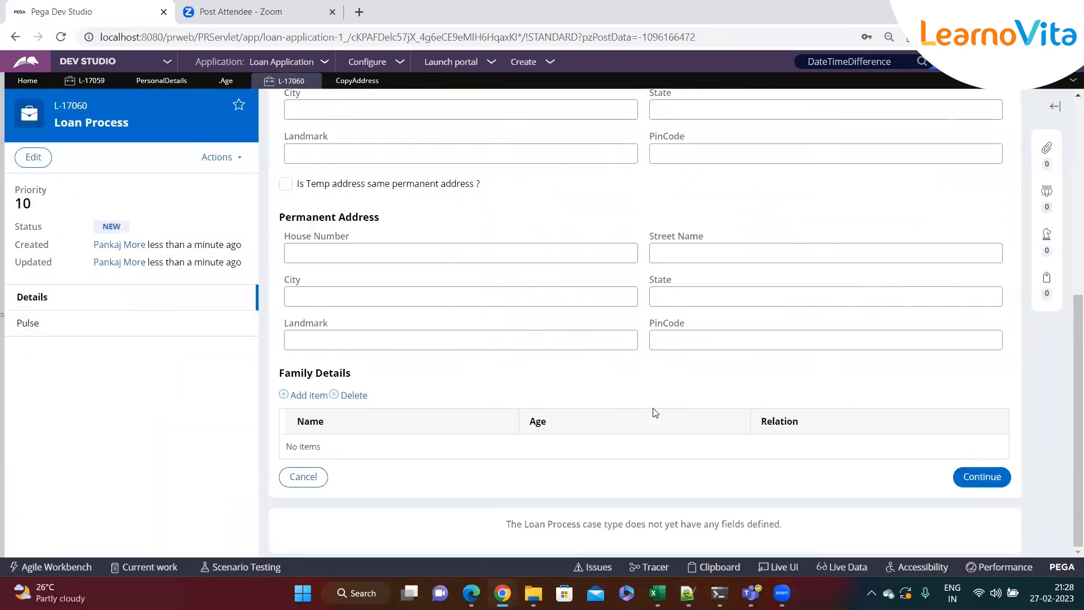
scroll(717, 352, up, 7)
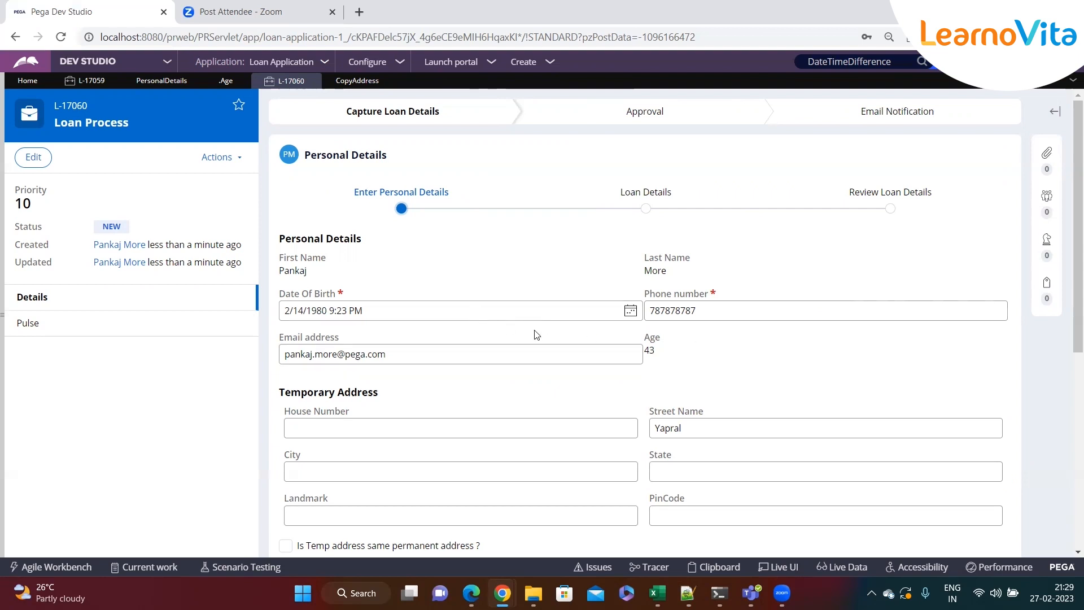
drag(665, 360, 645, 337)
click(686, 370)
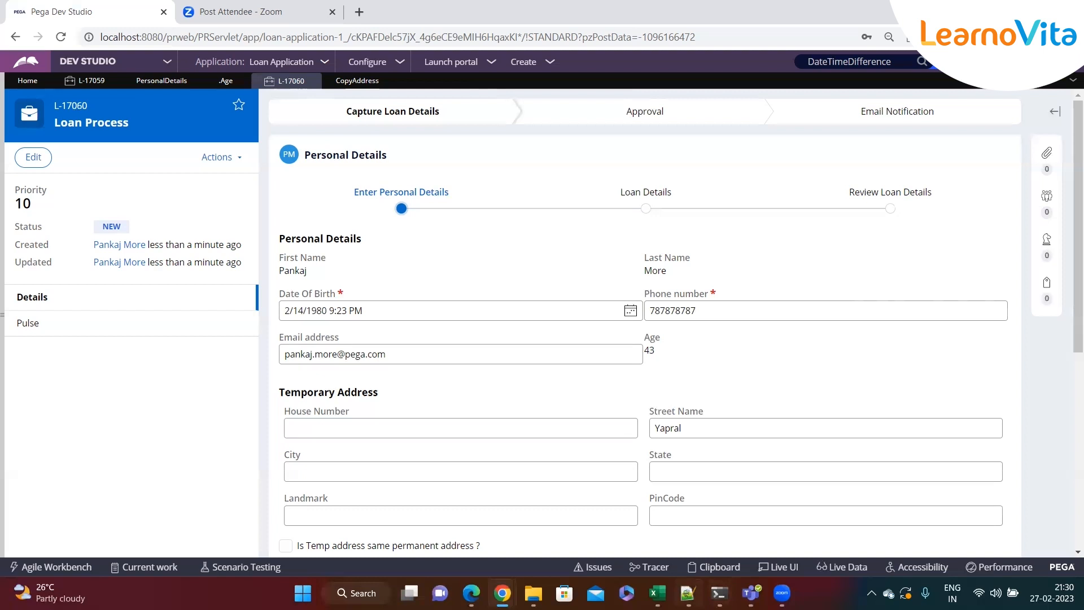
- Glance at the declare rules notes in Notepad++, return to Pega, and add an empty IF condition to the .Age declare expression
click(687, 593)
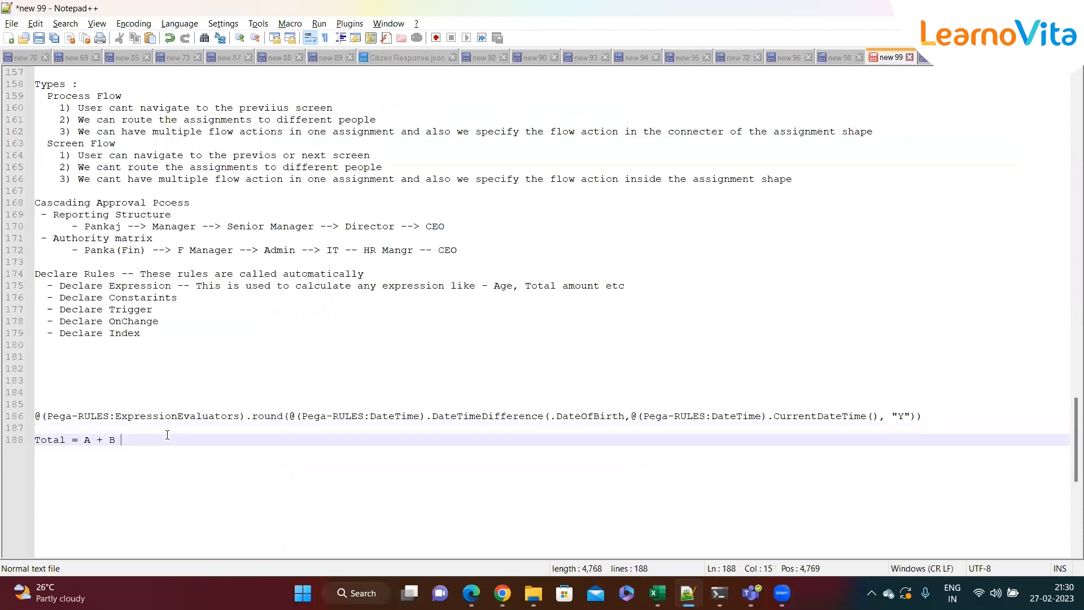
key(alt+Tab)
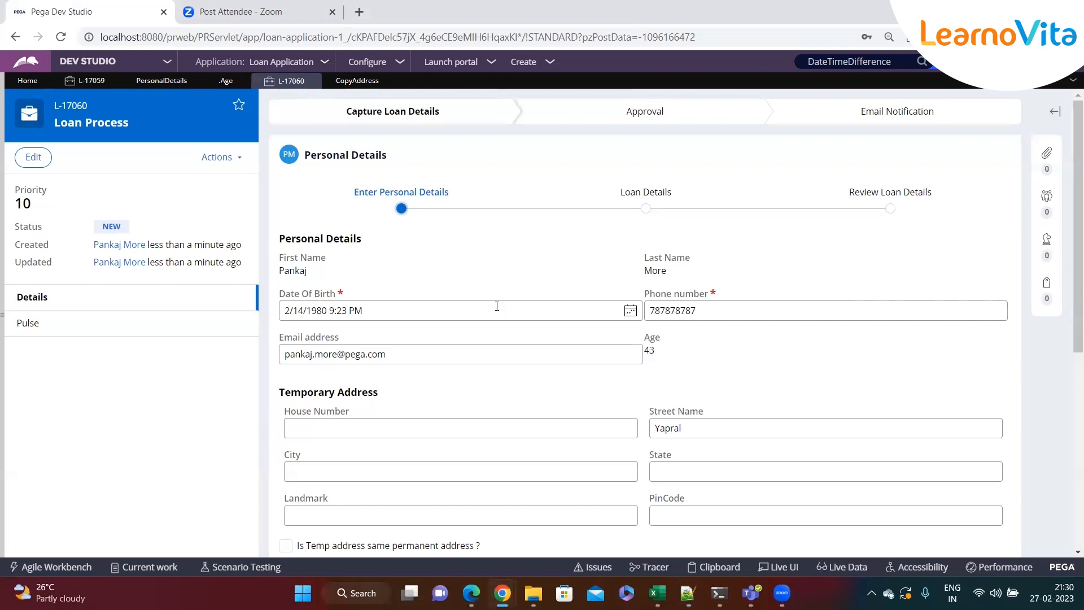
click(226, 80)
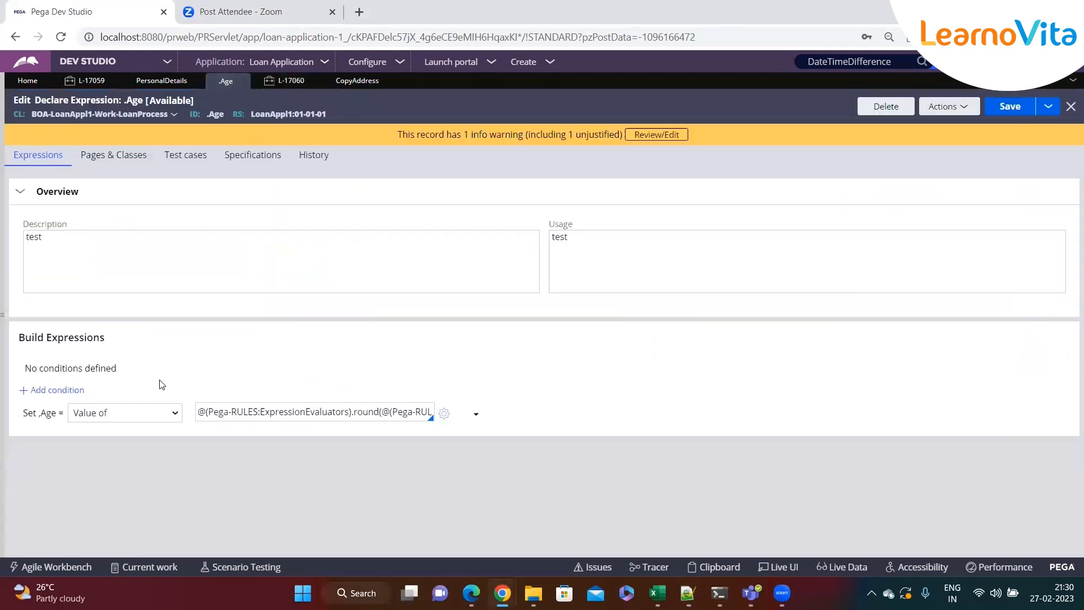
click(57, 394)
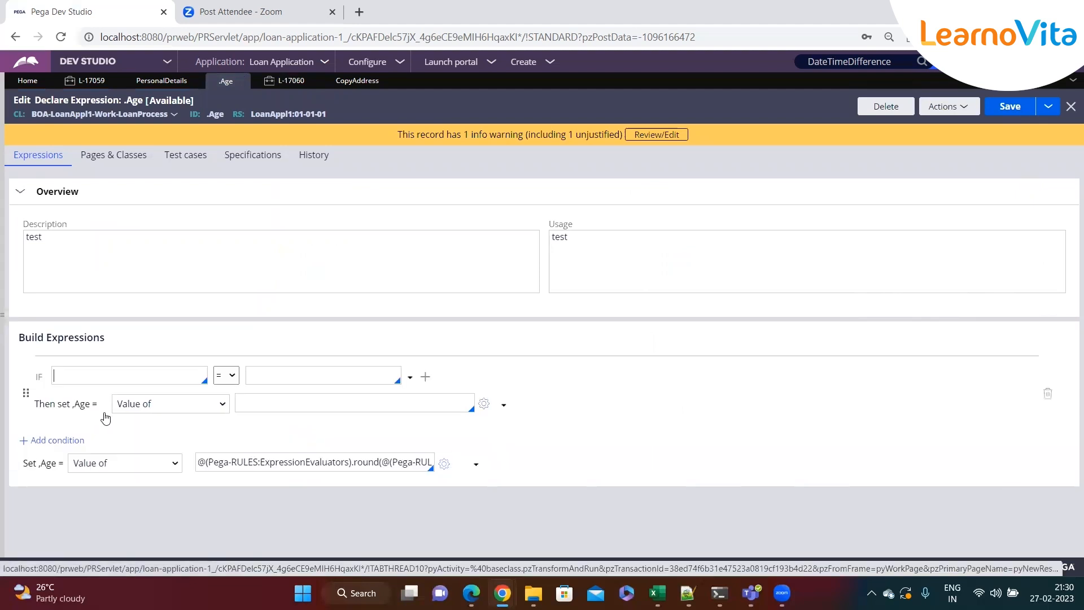
click(108, 382)
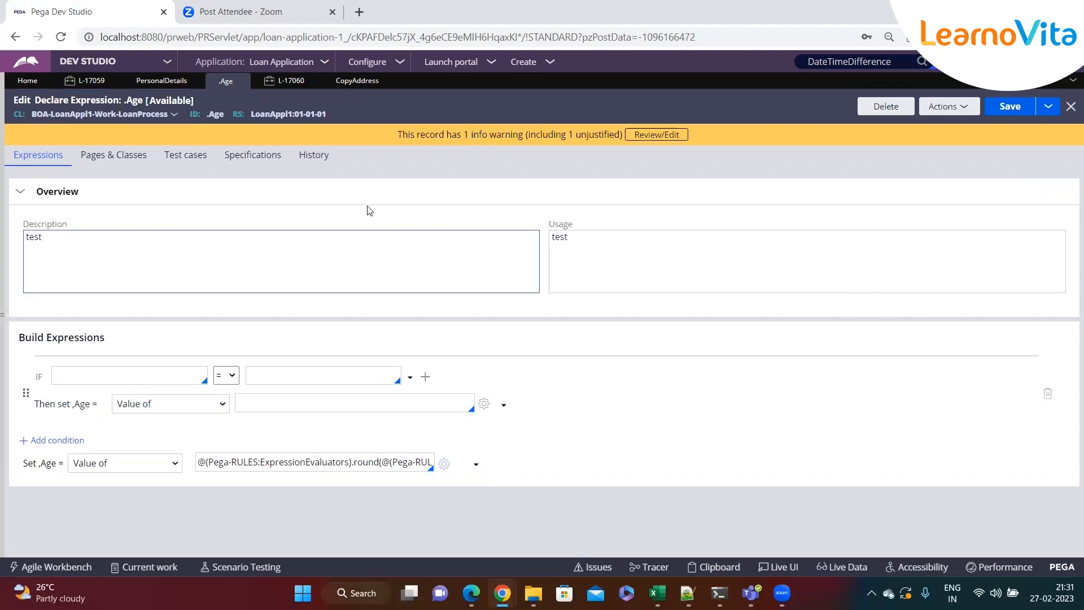
- Return to the L-17060 Loan Process case and look over the Age field and the rest of the Personal Details form
click(300, 82)
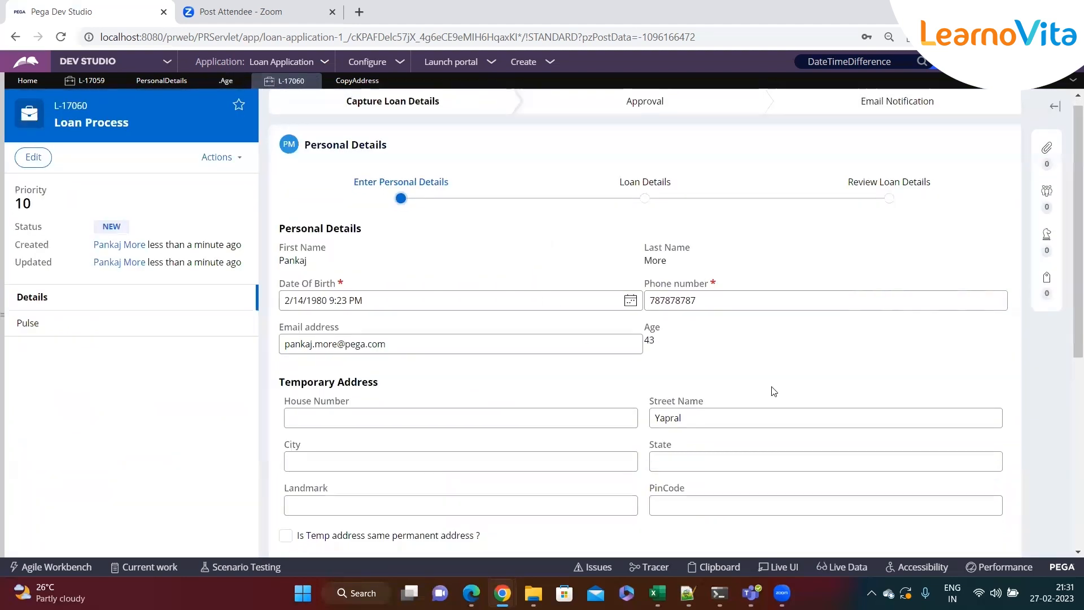
scroll(772, 392, down, 4)
scroll(781, 438, up, 4)
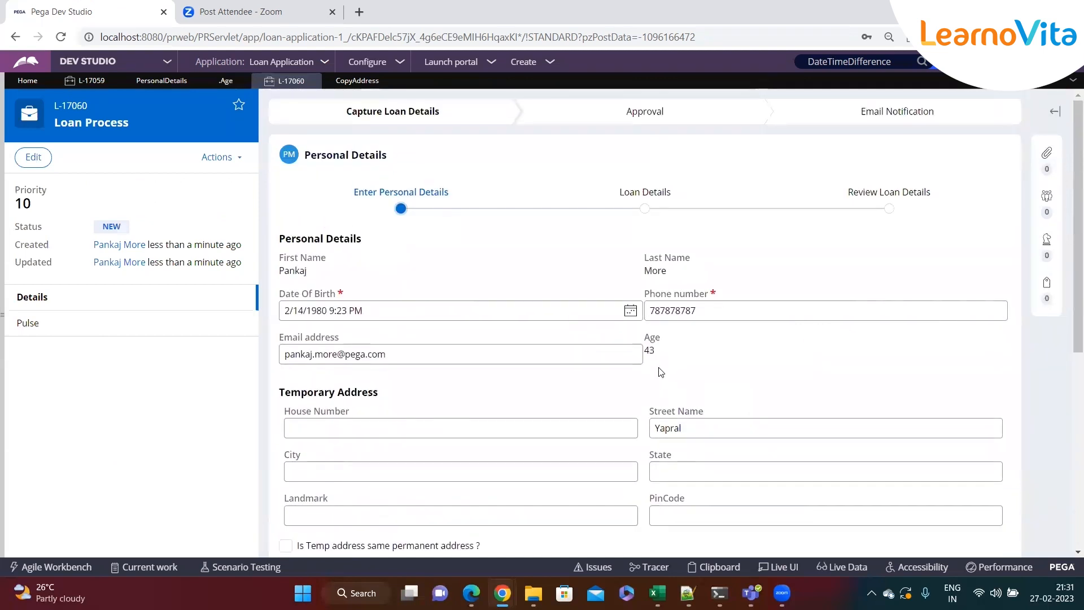
drag(644, 339, 673, 350)
click(678, 361)
scroll(678, 362, down, 6)
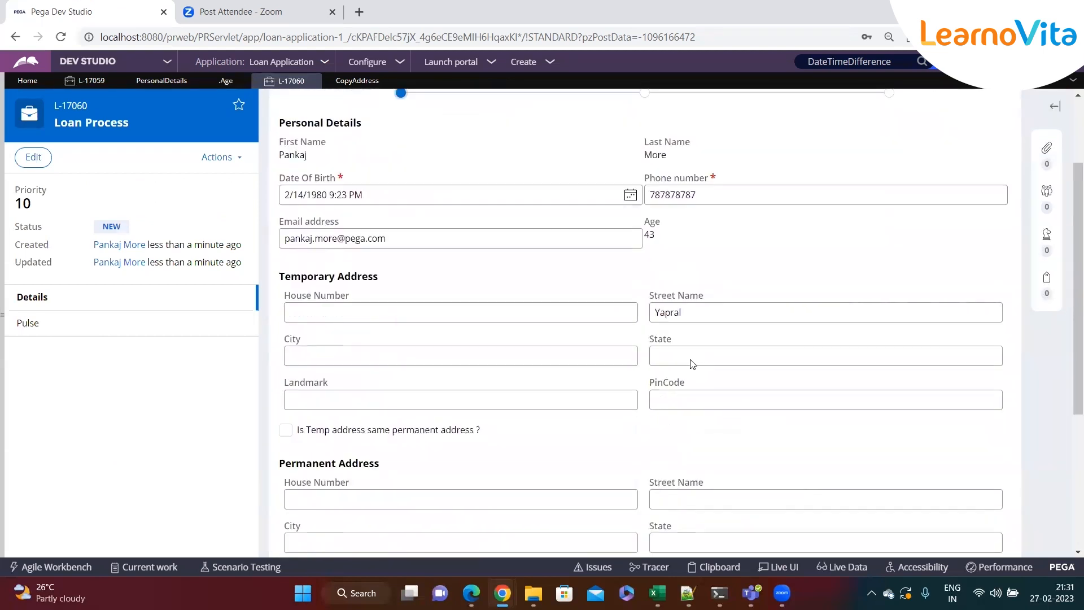
click(963, 477)
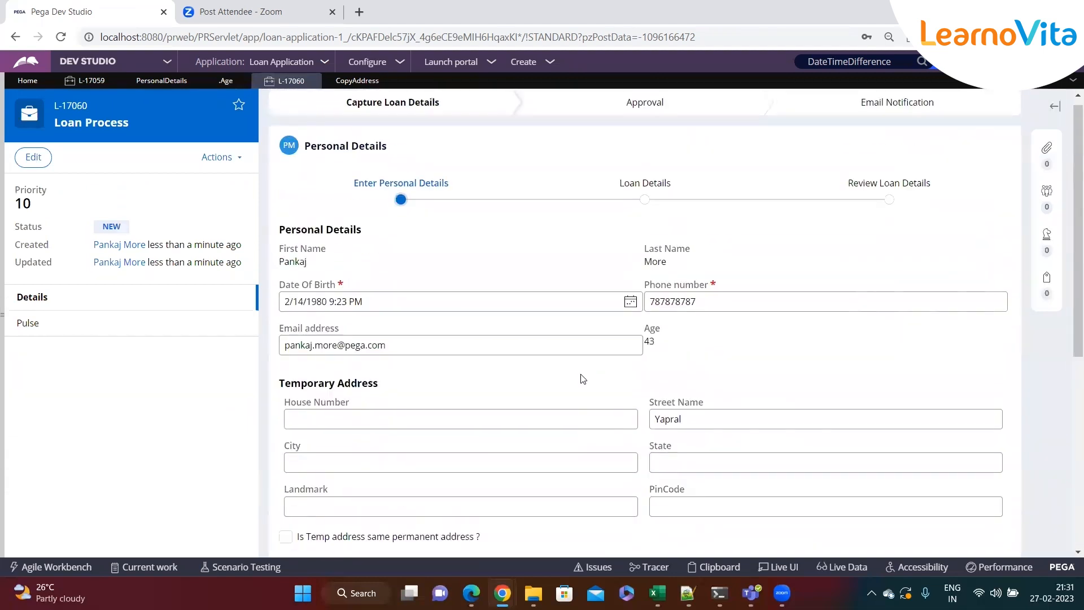
- In the Loan Process case, pick a February Date Of Birth 25 calendar years later and check the Age
click(630, 318)
click(630, 315)
click(417, 328)
click(417, 328)
click(417, 328)
click(417, 328)
click(417, 328)
click(417, 328)
click(417, 329)
double_click(417, 328)
triple_click(417, 328)
double_click(416, 329)
double_click(417, 329)
double_click(417, 328)
triple_click(416, 328)
double_click(416, 329)
double_click(417, 329)
click(384, 404)
drag(658, 354, 647, 352)
scroll(976, 477, down, 4)
scroll(809, 475, down, 3)
scroll(706, 294, up, 5)
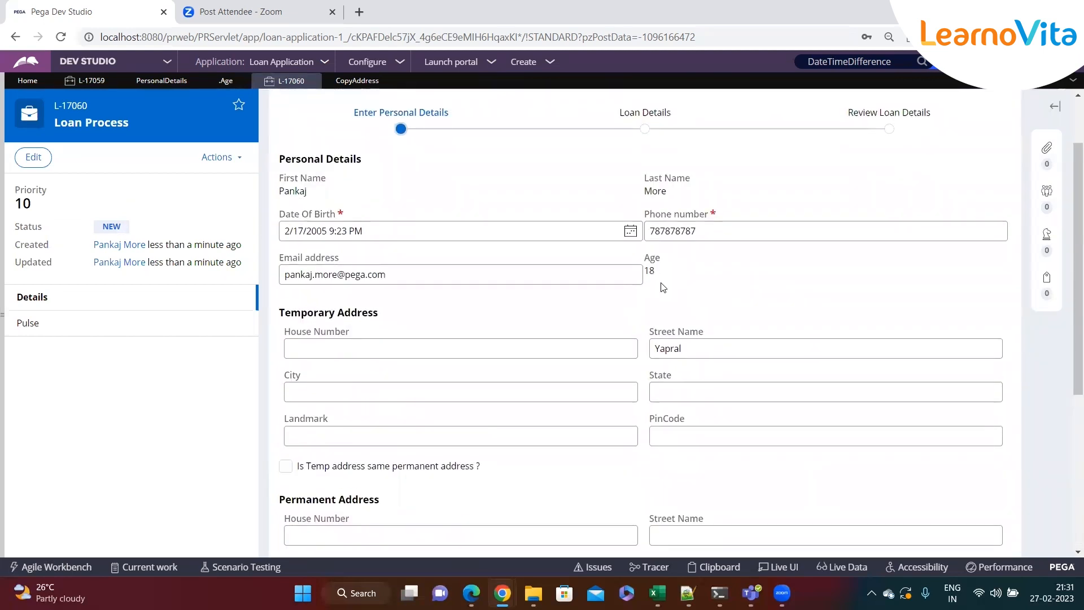
drag(645, 256, 671, 263)
click(677, 277)
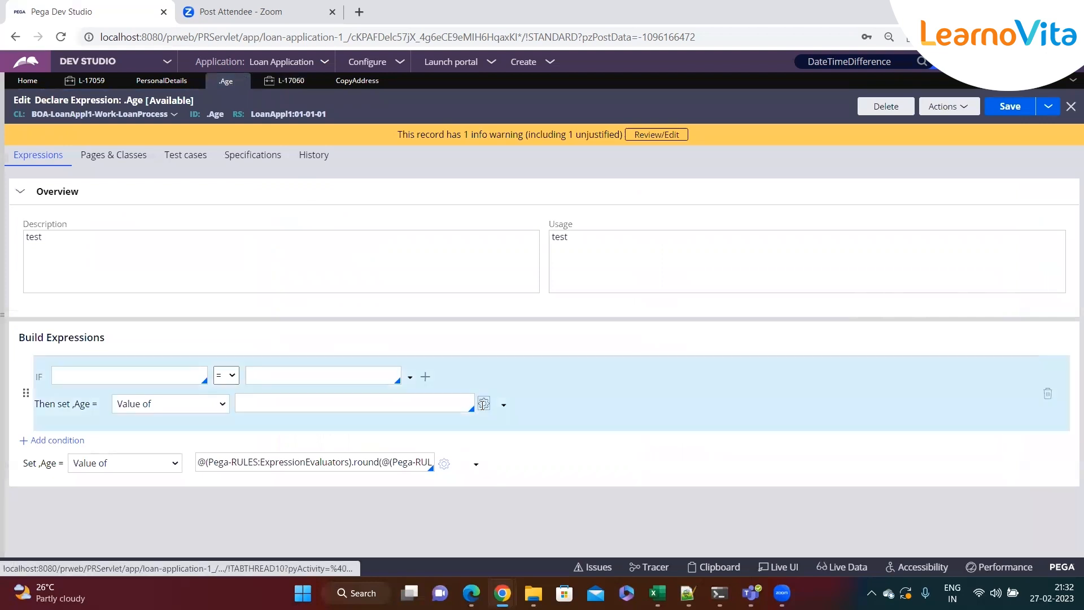
- Open the expression builder for the new condition's value in the .Age declare expression and browse the available function libraries
click(477, 404)
click(679, 144)
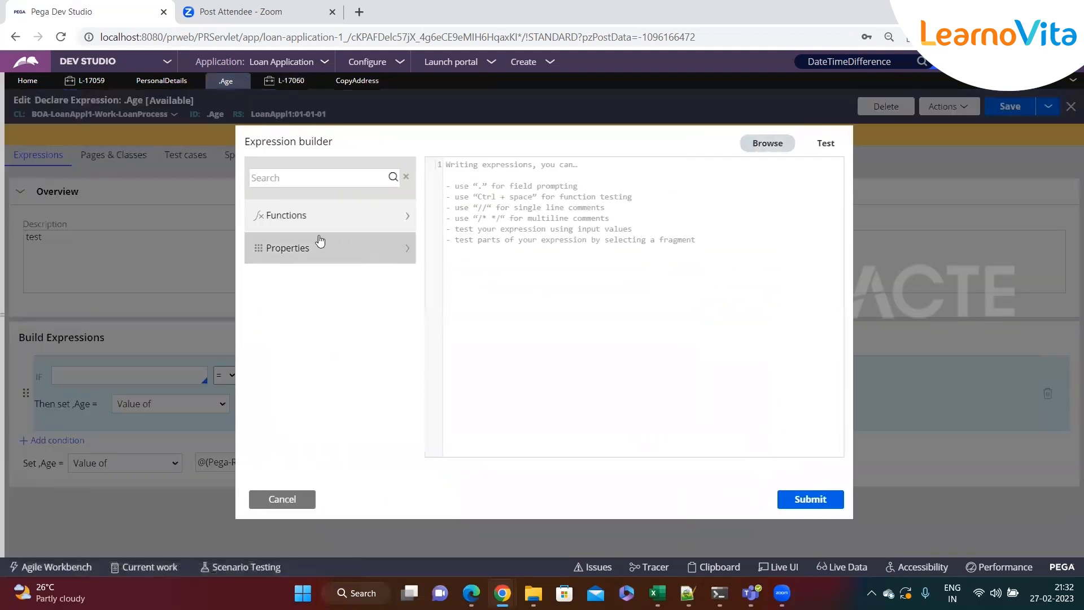
click(364, 217)
scroll(333, 316, down, 3)
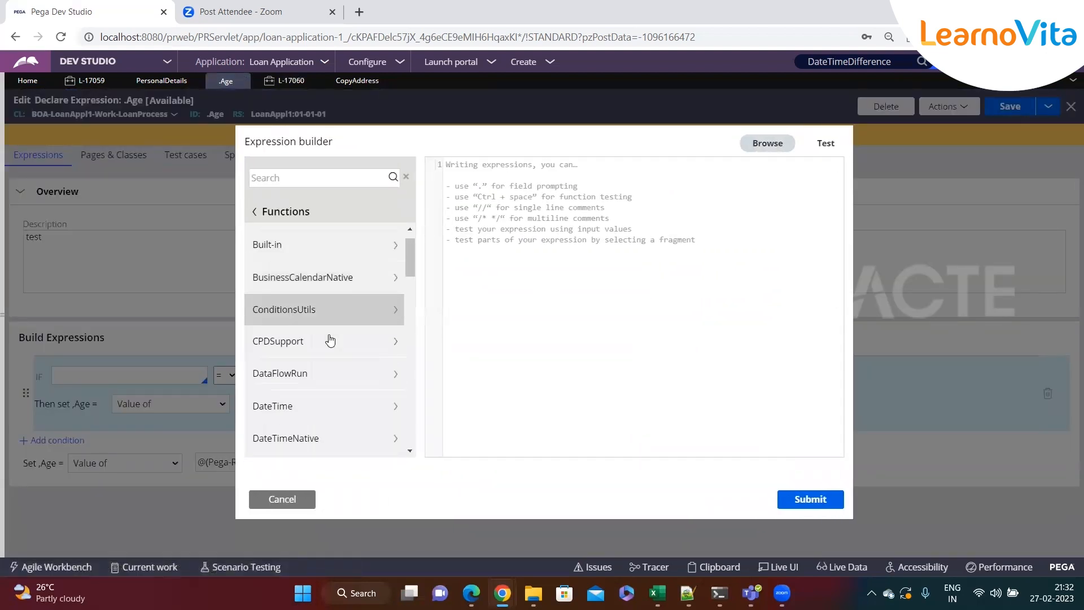
scroll(321, 360, down, 8)
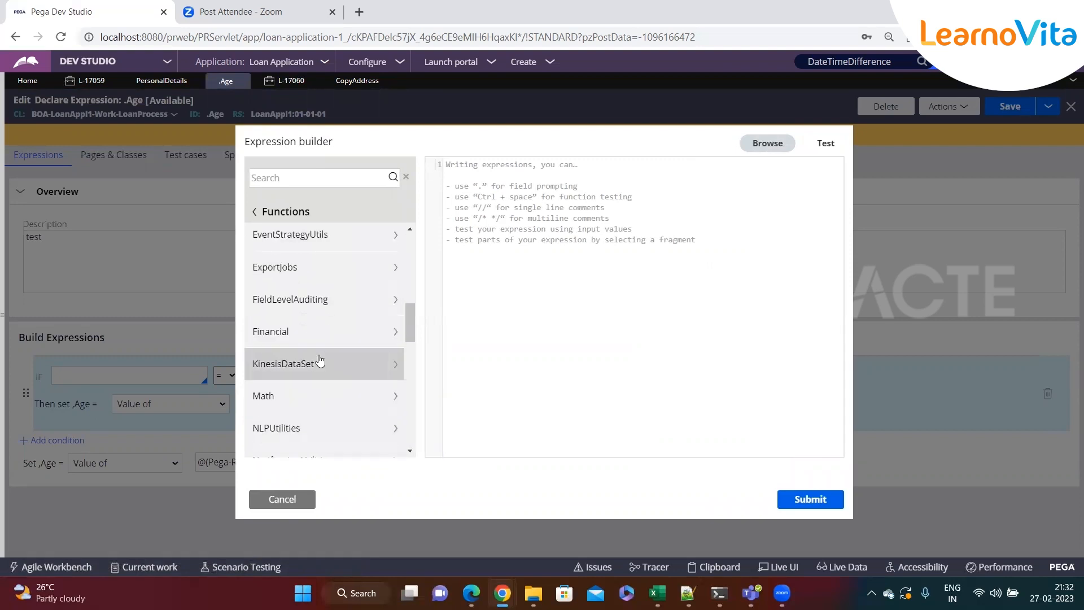
scroll(321, 360, down, 3)
scroll(308, 391, up, 6)
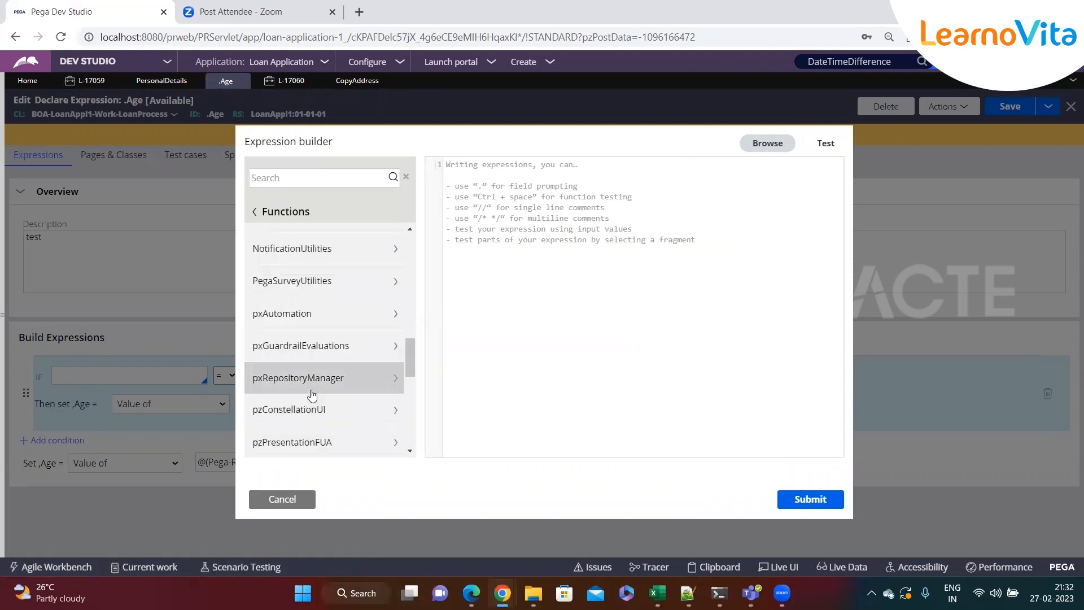
scroll(309, 391, up, 3)
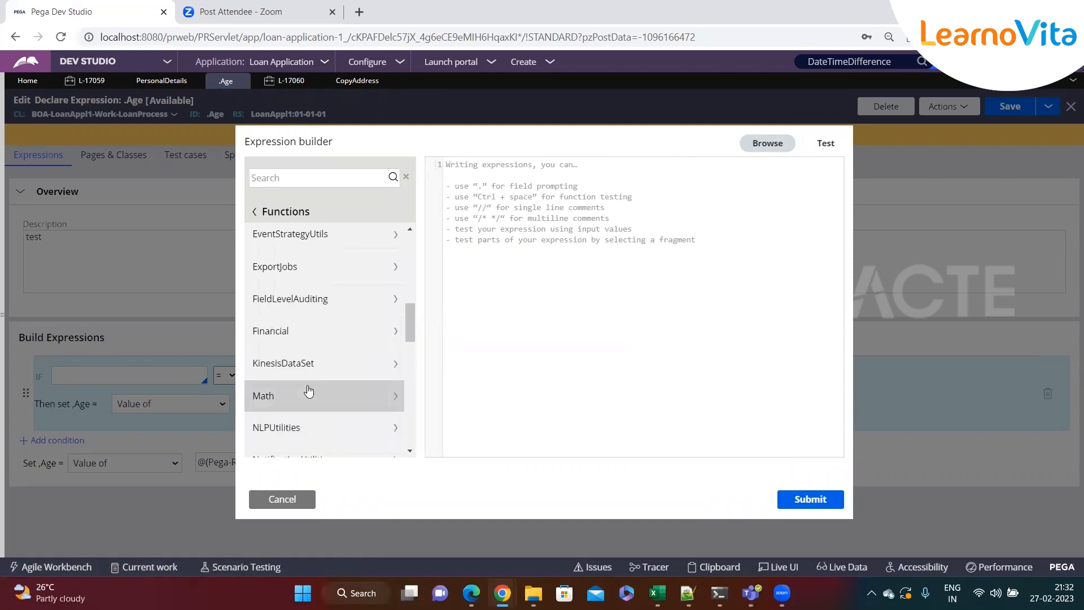
- Examine the functions offered in the Math library, including the divide, comparison, Log and Sqrt functions
click(277, 402)
scroll(288, 402, down, 1)
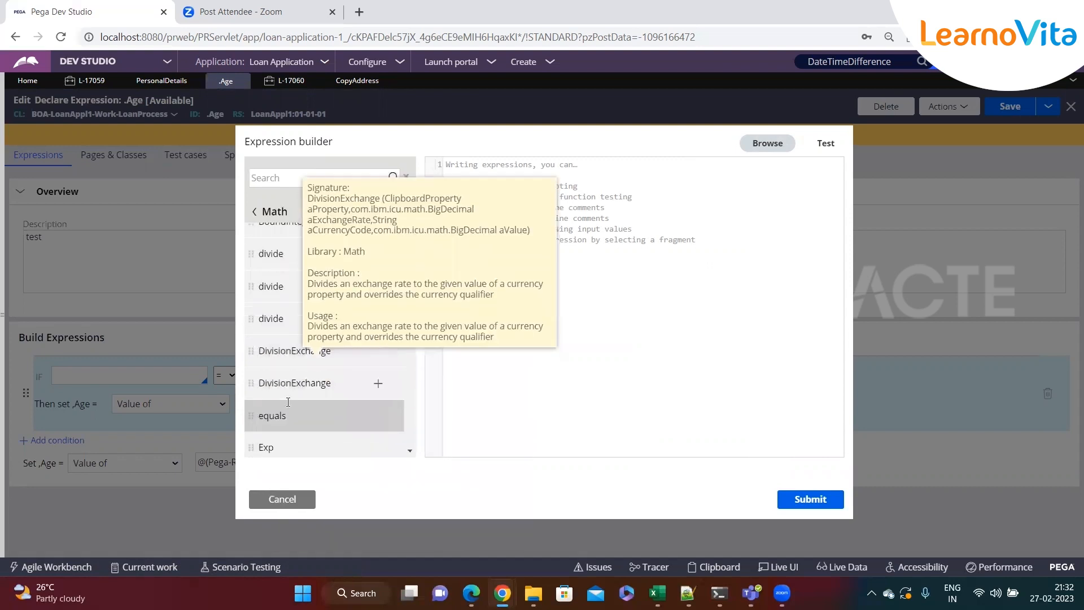
scroll(288, 390, down, 2)
scroll(291, 339, down, 2)
scroll(292, 342, up, 1)
scroll(292, 342, down, 2)
scroll(291, 339, up, 3)
scroll(291, 339, down, 3)
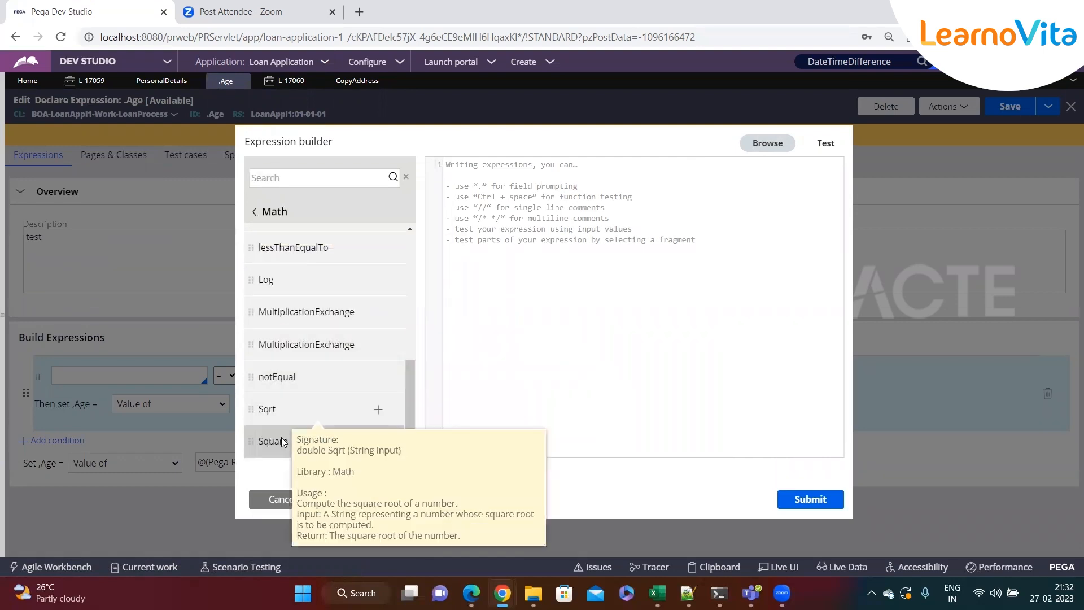
scroll(279, 412, up, 5)
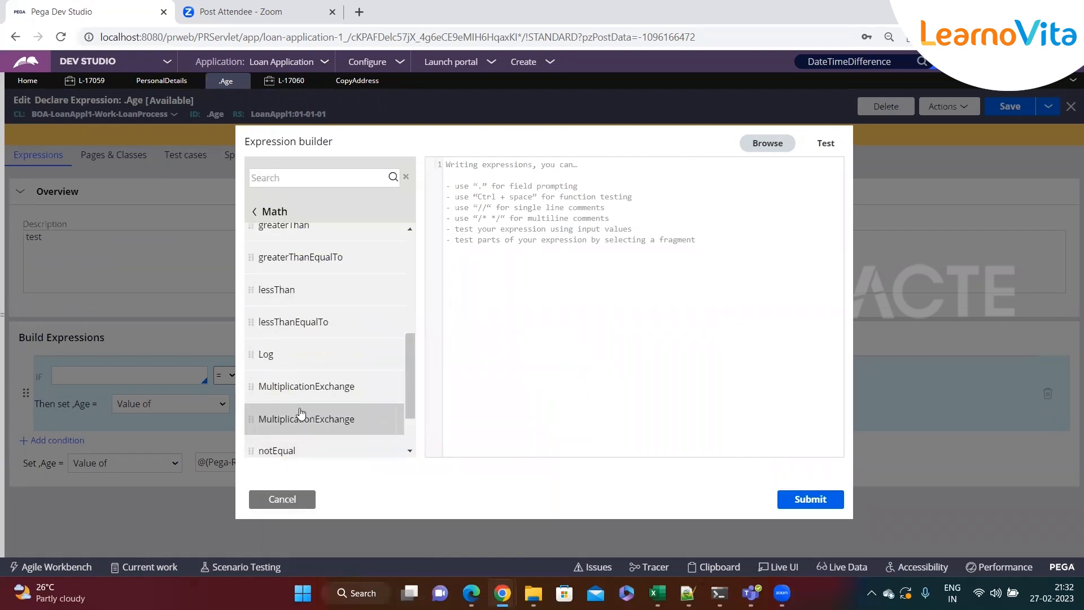
- Go back to the full list of function libraries, browse through it, and close the expression builder without adding an expression
click(255, 212)
scroll(310, 334, down, 10)
scroll(320, 352, down, 5)
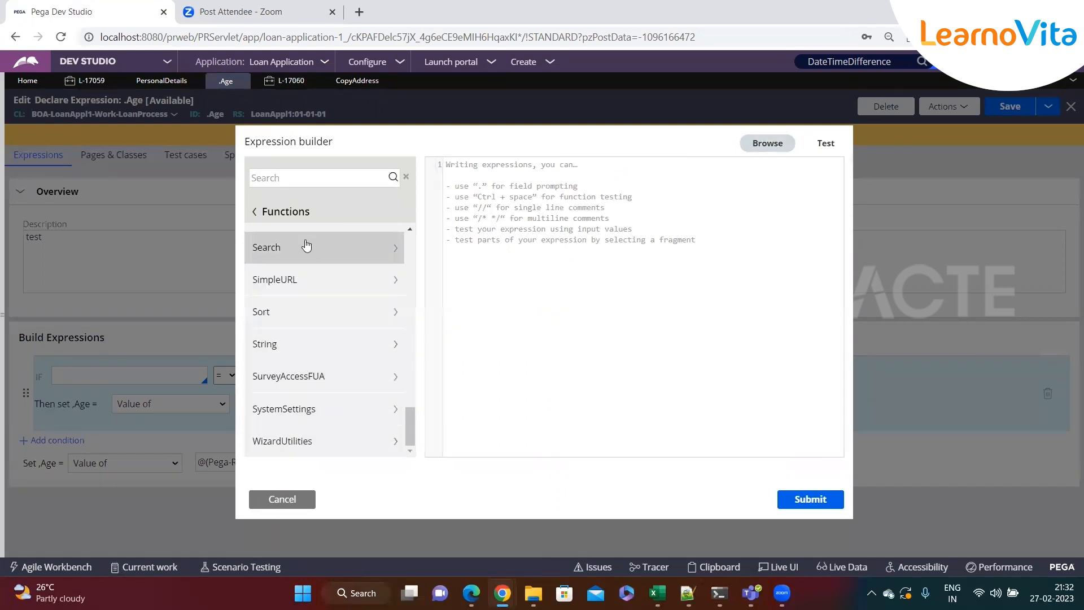
scroll(315, 335, up, 6)
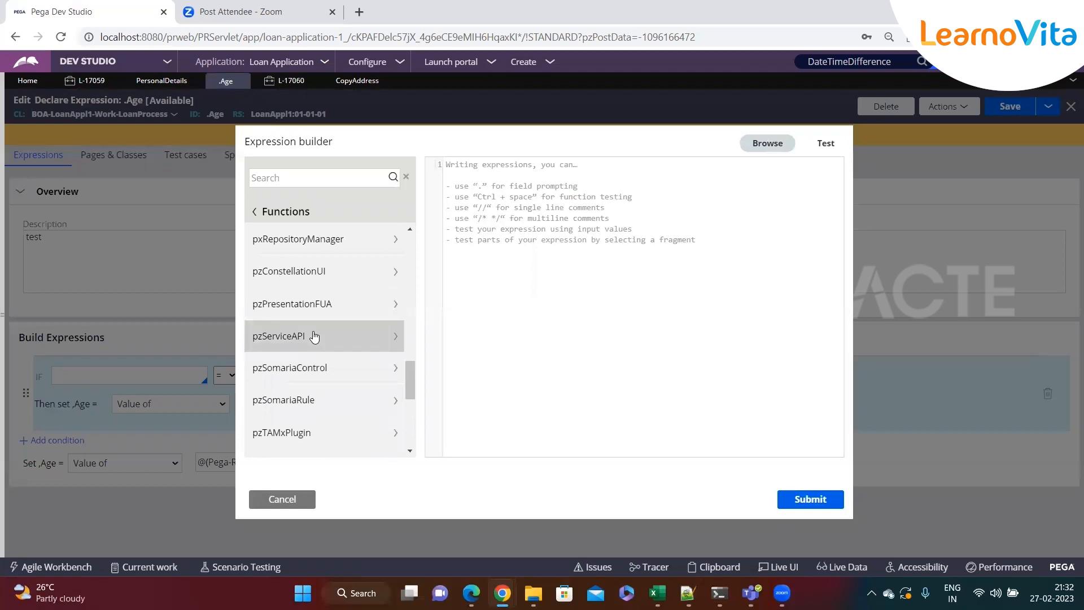
scroll(315, 336, up, 6)
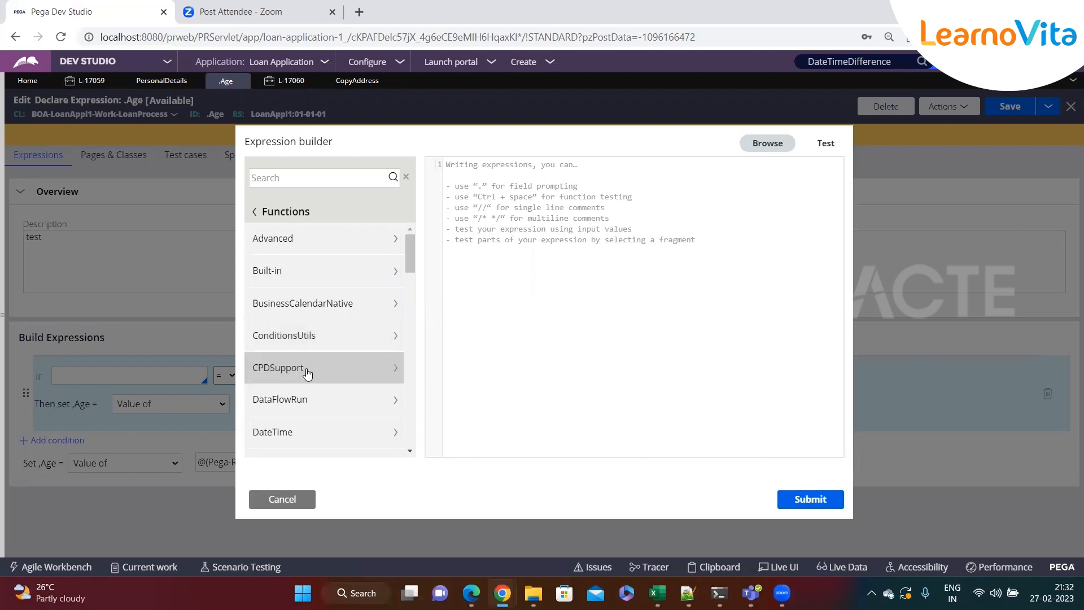
scroll(319, 387, down, 1)
scroll(319, 386, down, 3)
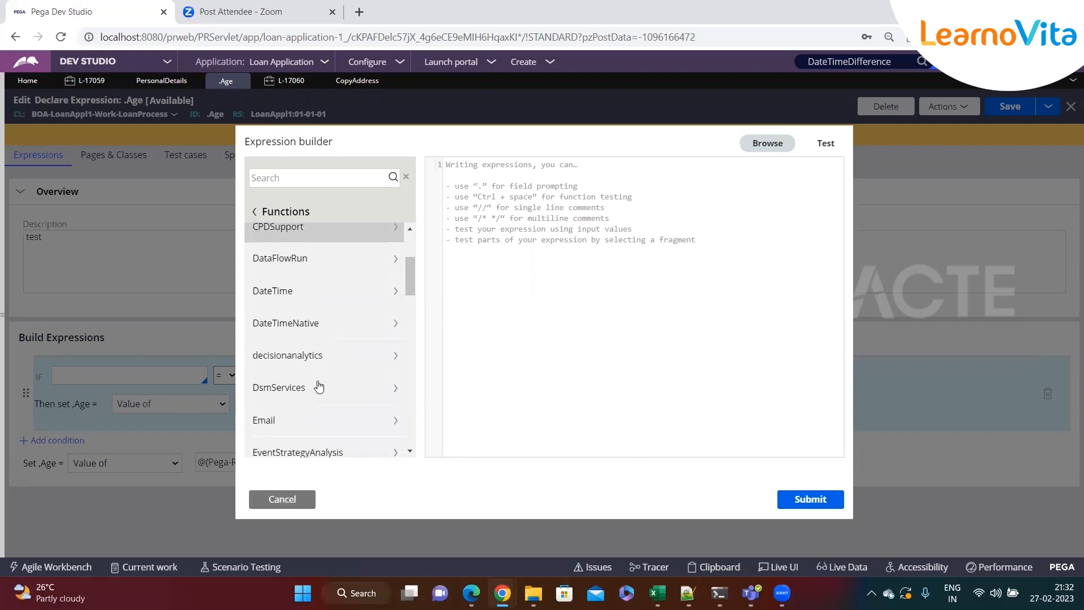
click(279, 502)
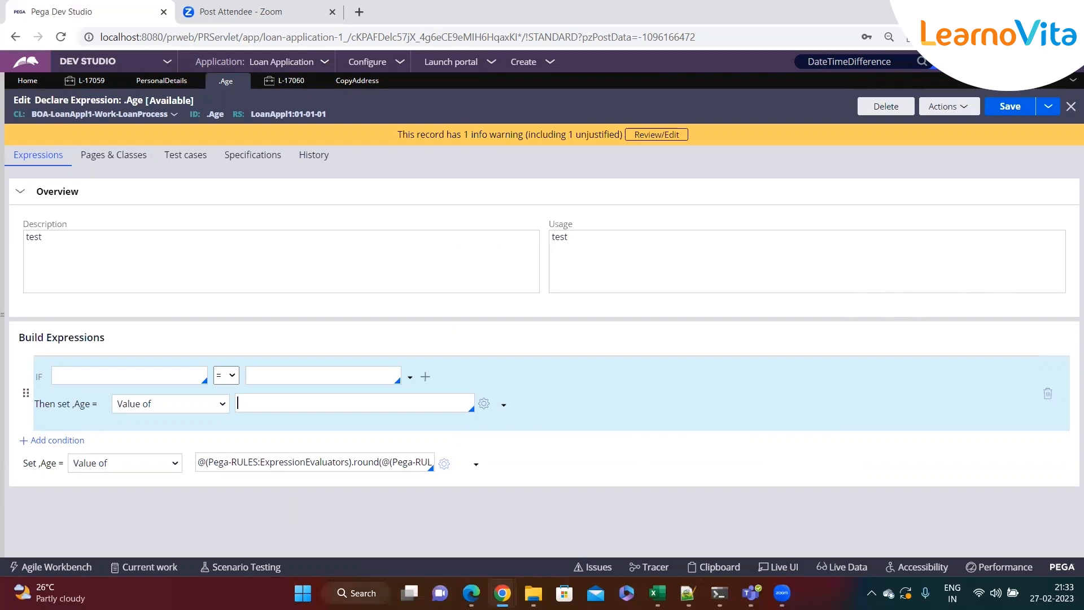
- Return to the L-17060 Loan Process case, look over the Personal Details form, and continue to the Loan Details step
click(303, 79)
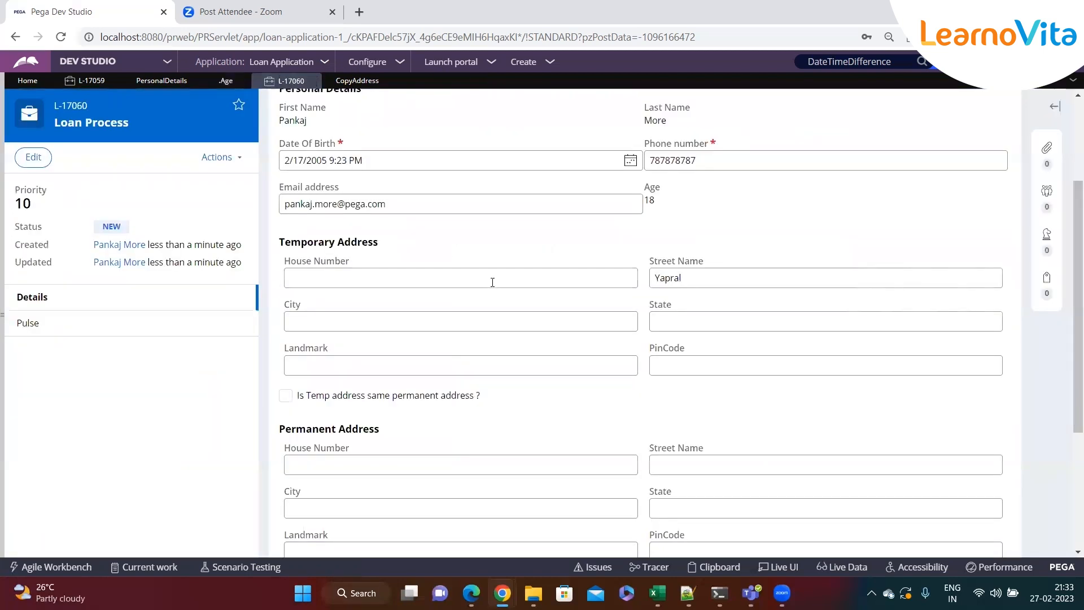
scroll(509, 294, down, 4)
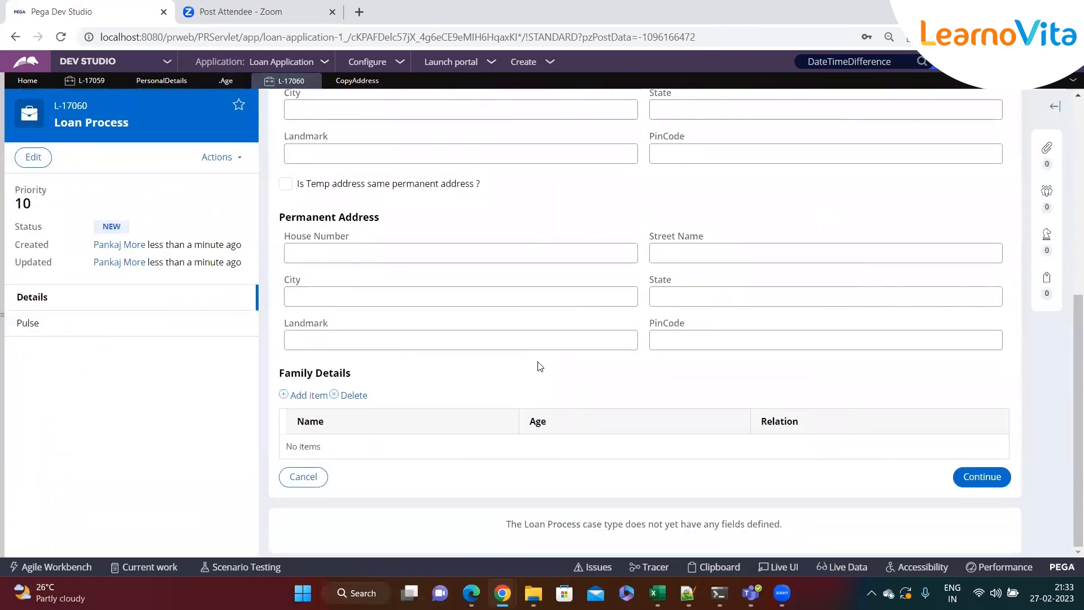
scroll(823, 431, up, 9)
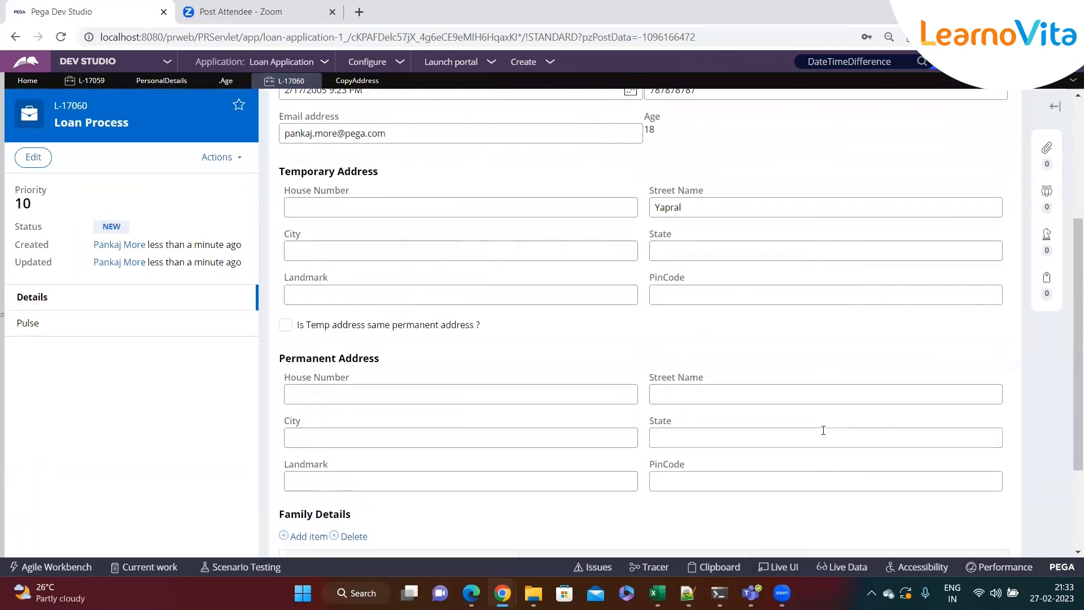
scroll(948, 467, down, 6)
scroll(949, 468, down, 3)
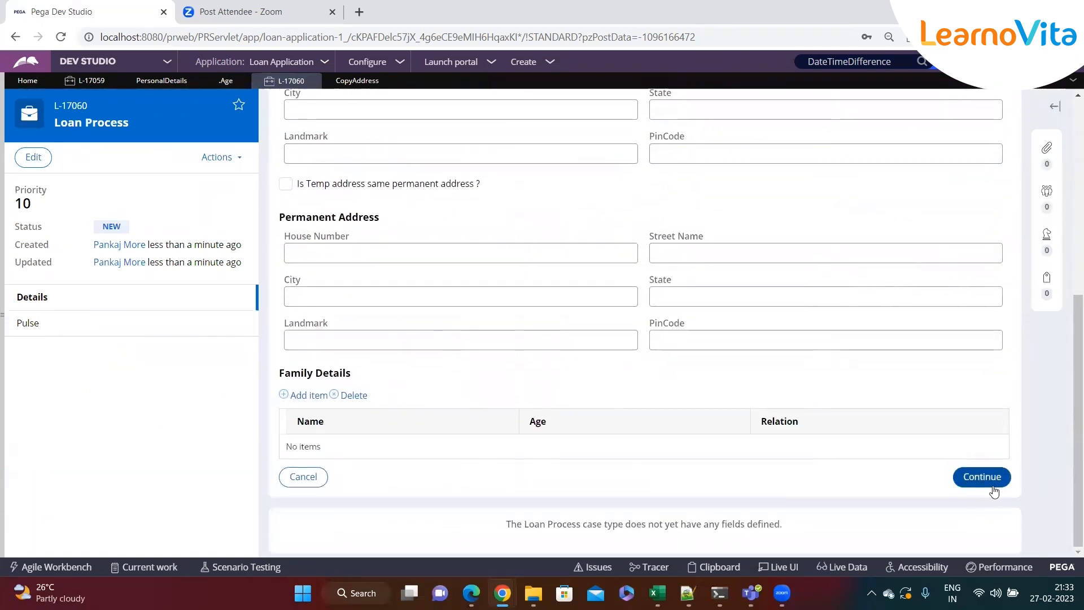
click(981, 478)
- Indicate that an existing loan is held, add a row to Existing Loan Details, and point out its EMI per year column
click(286, 318)
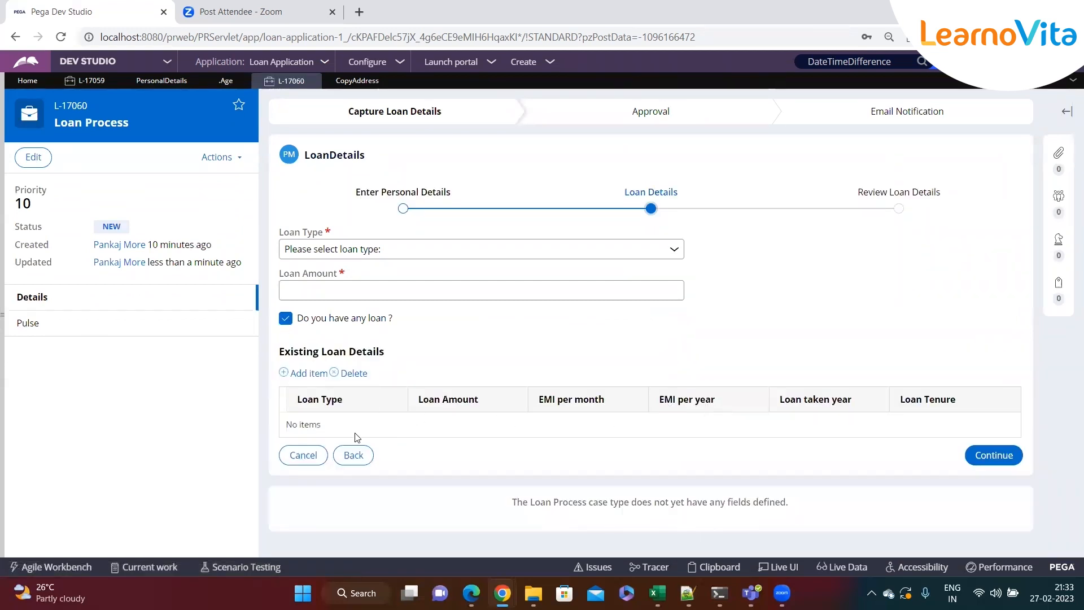
click(301, 376)
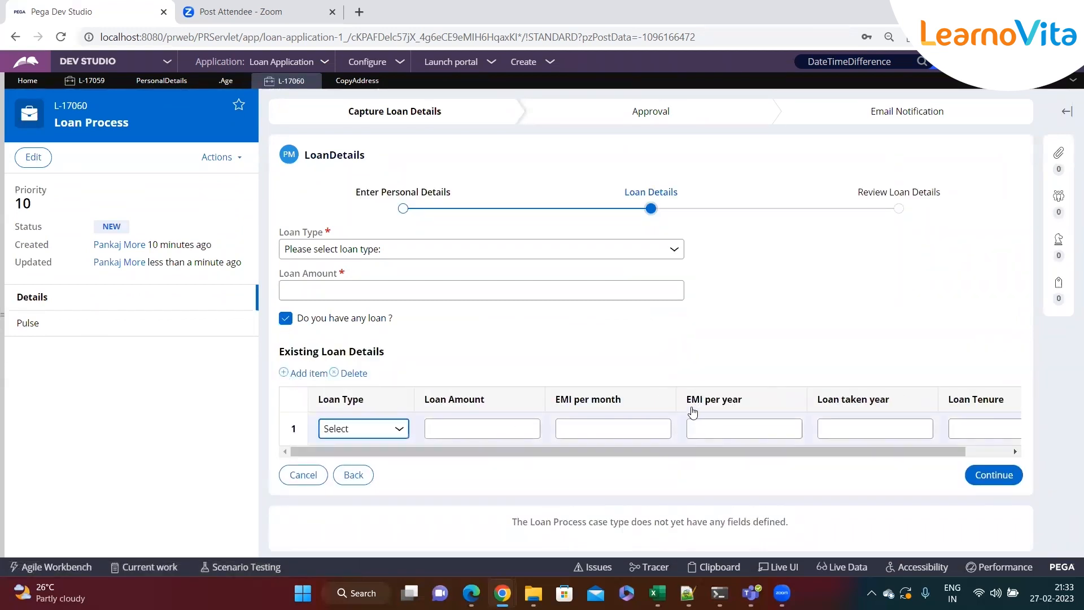
drag(692, 402, 756, 406)
click(757, 407)
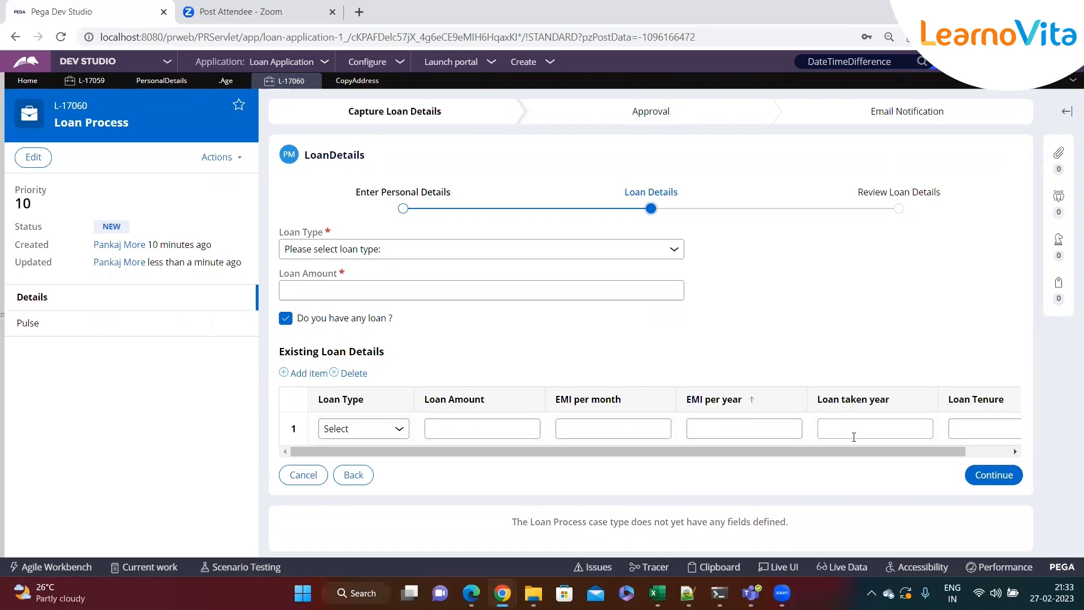
- Start defining a declare expression for the EMIPerYear property under LoanDetails in the LoanProcess class
drag(3, 364, 111, 373)
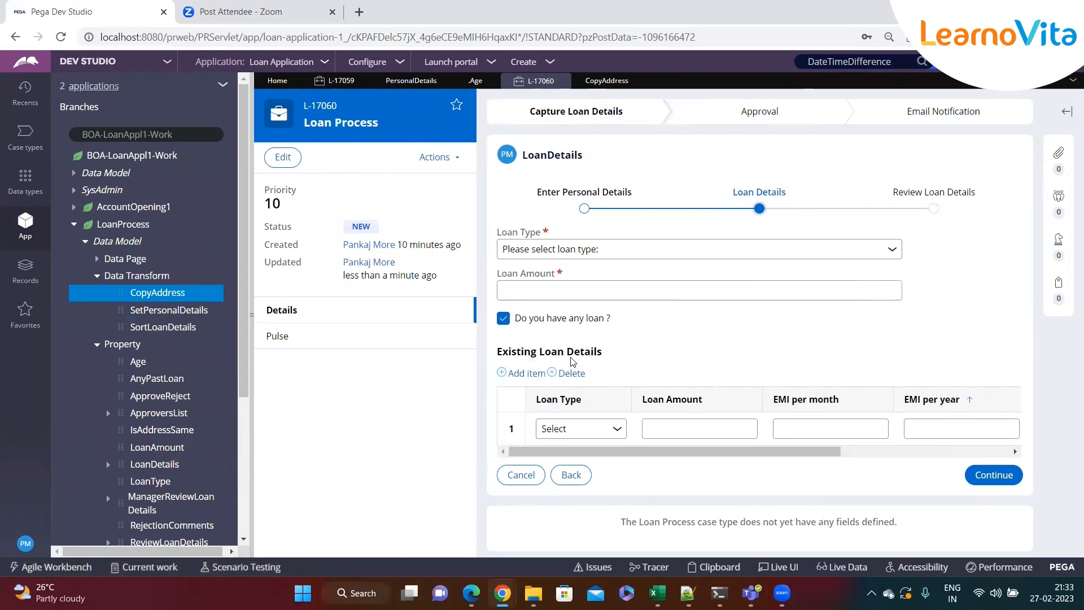
scroll(177, 357, down, 3)
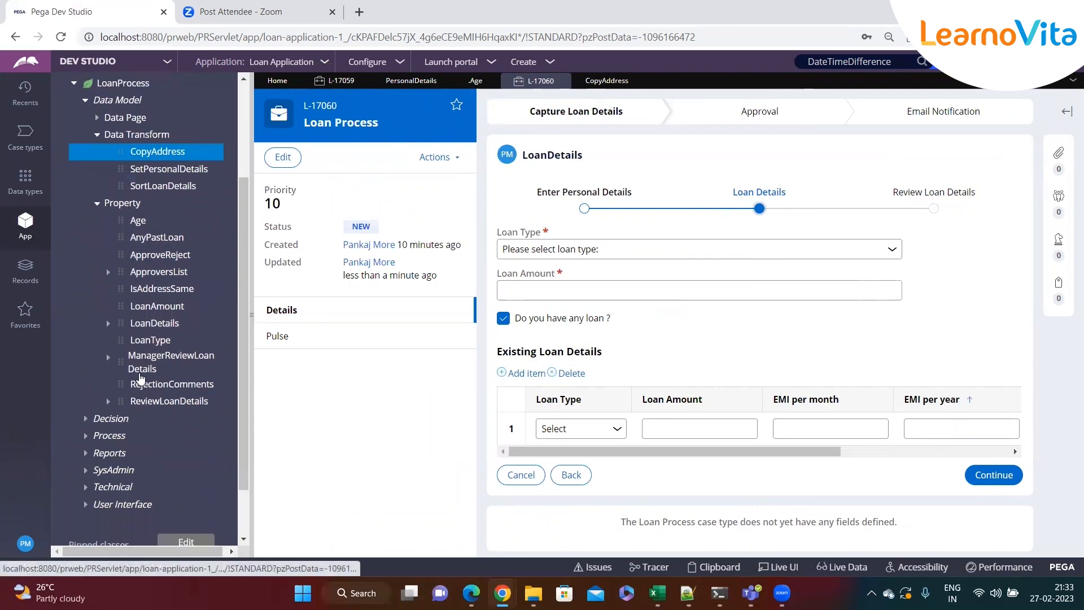
click(109, 324)
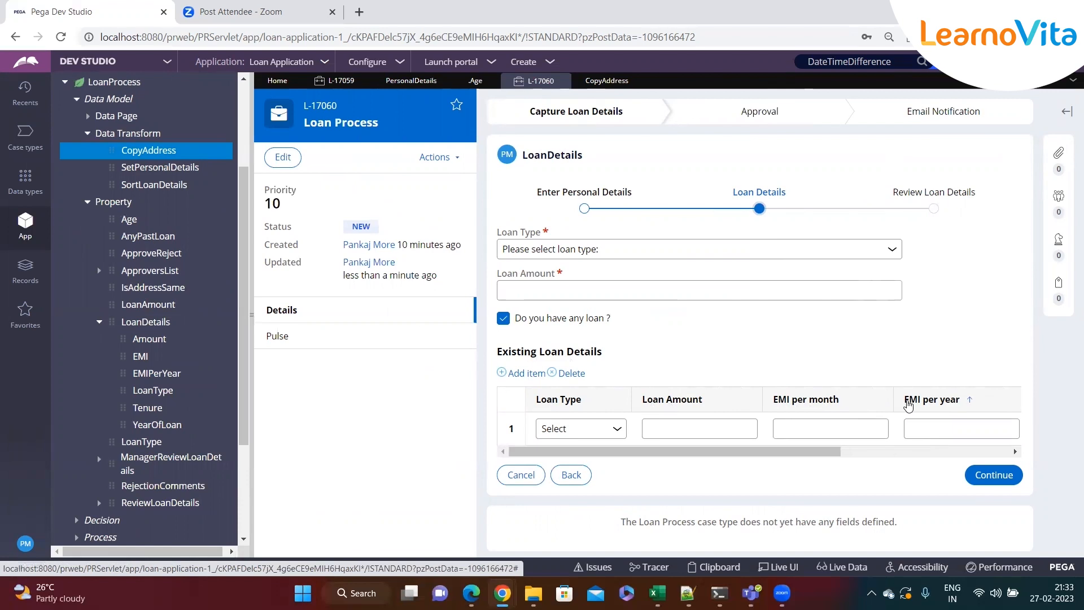
right_click(150, 376)
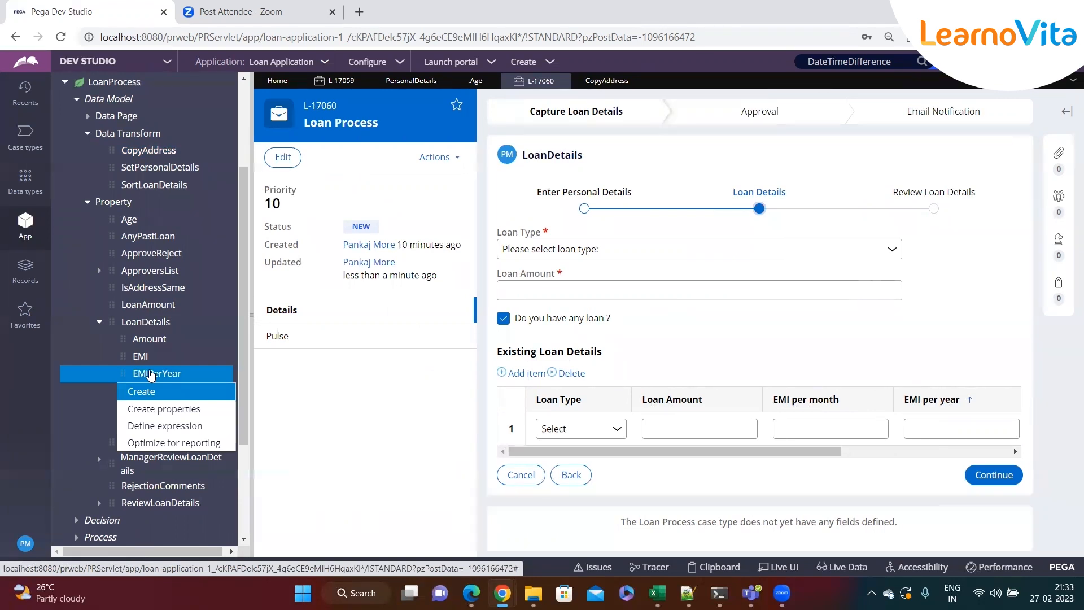
click(144, 424)
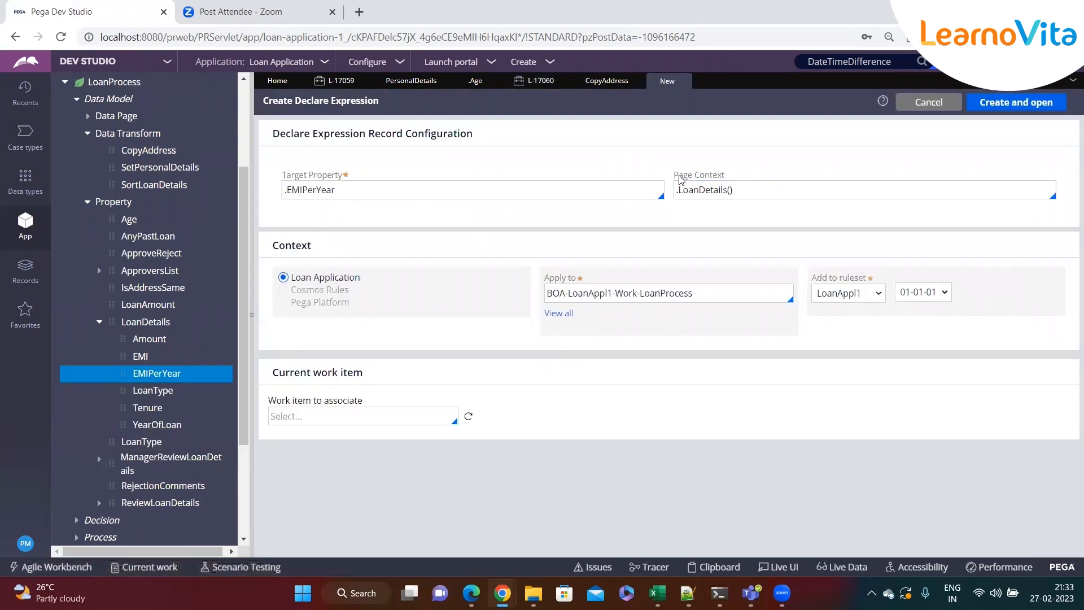
- Examine the page context prefilled for the EMIPerYear declare expression
drag(678, 179, 746, 179)
click(707, 192)
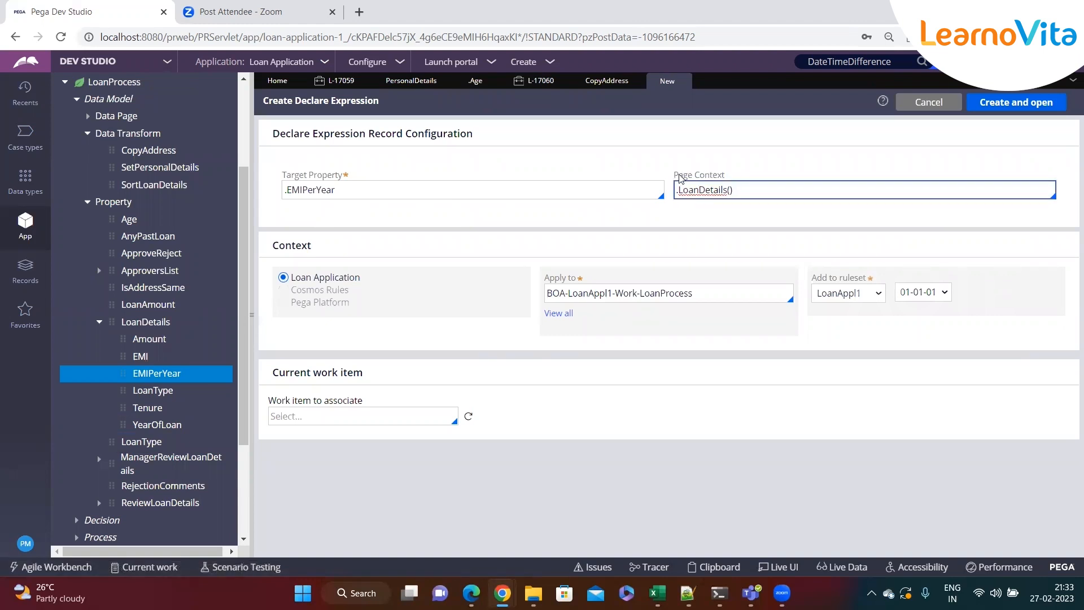
double_click(685, 189)
click(764, 192)
right_click(138, 221)
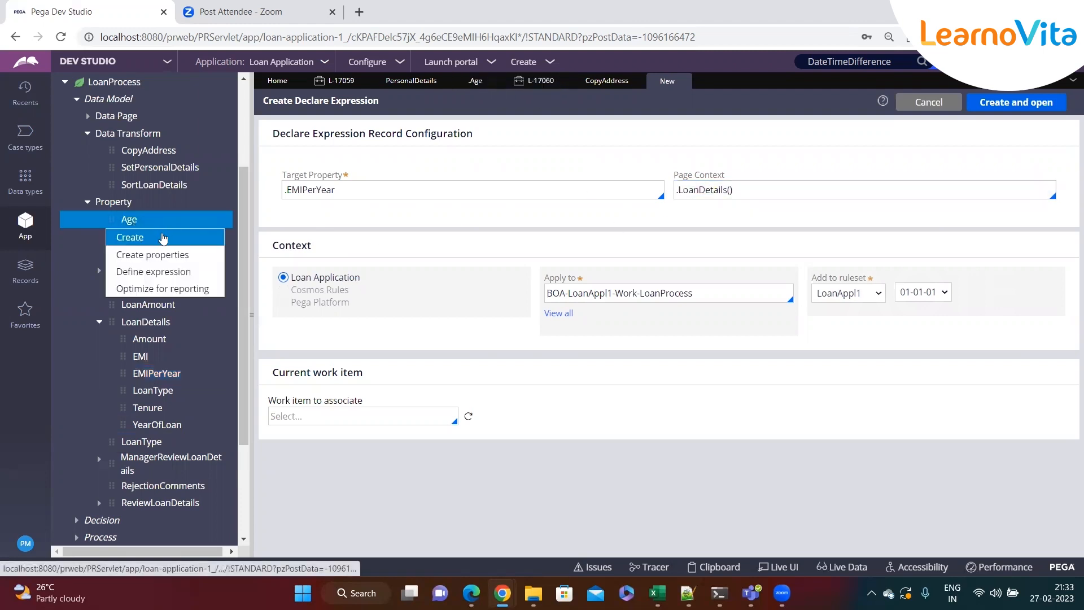
click(135, 235)
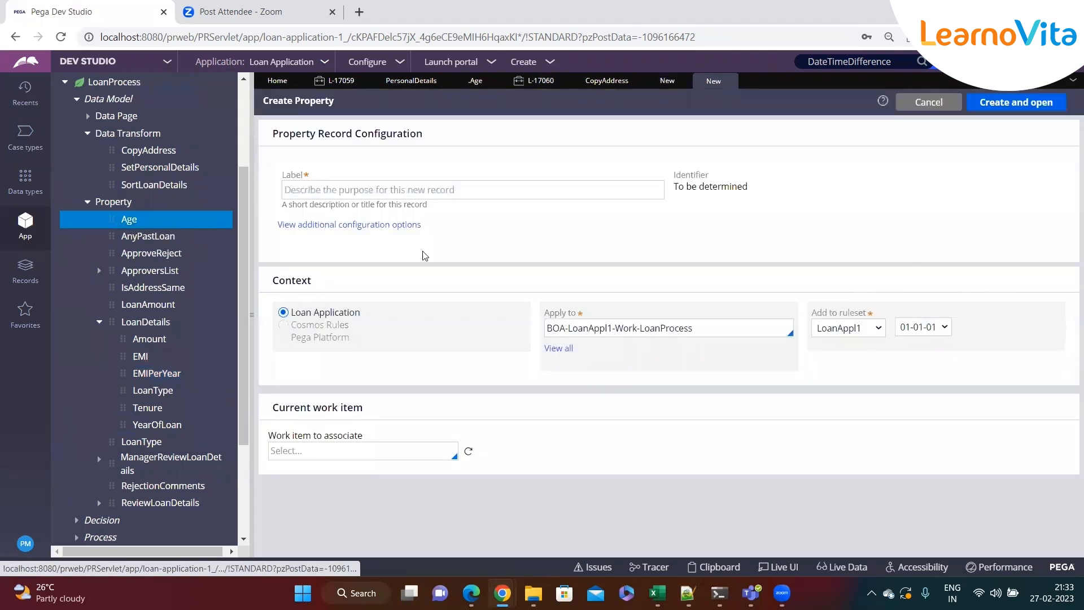
click(732, 80)
- Open a new declare expression form for the Age property and compare its page context with that of EMIPerYear
right_click(125, 226)
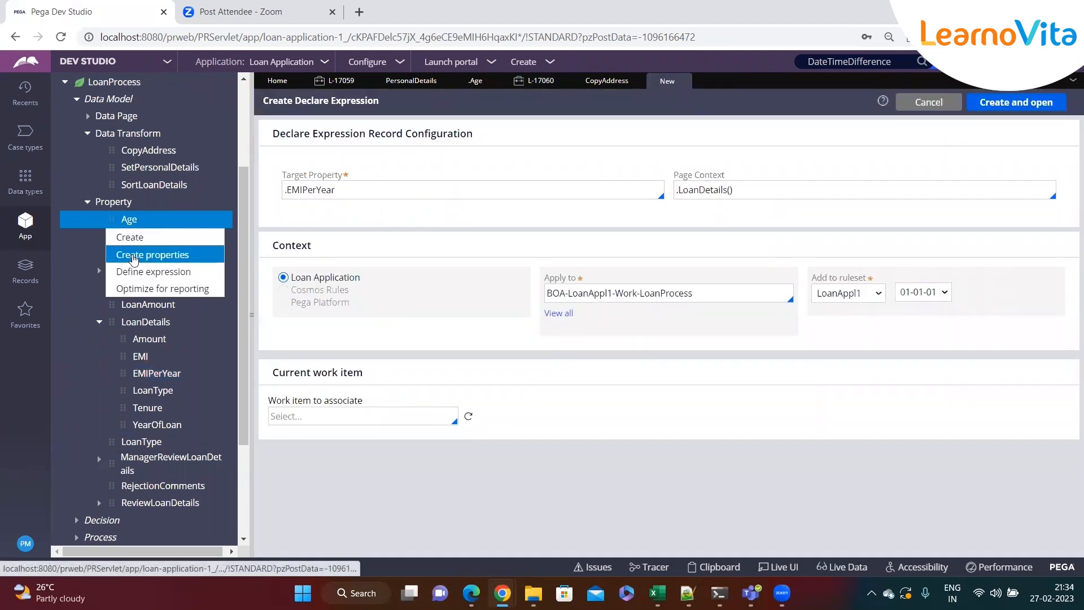
click(131, 271)
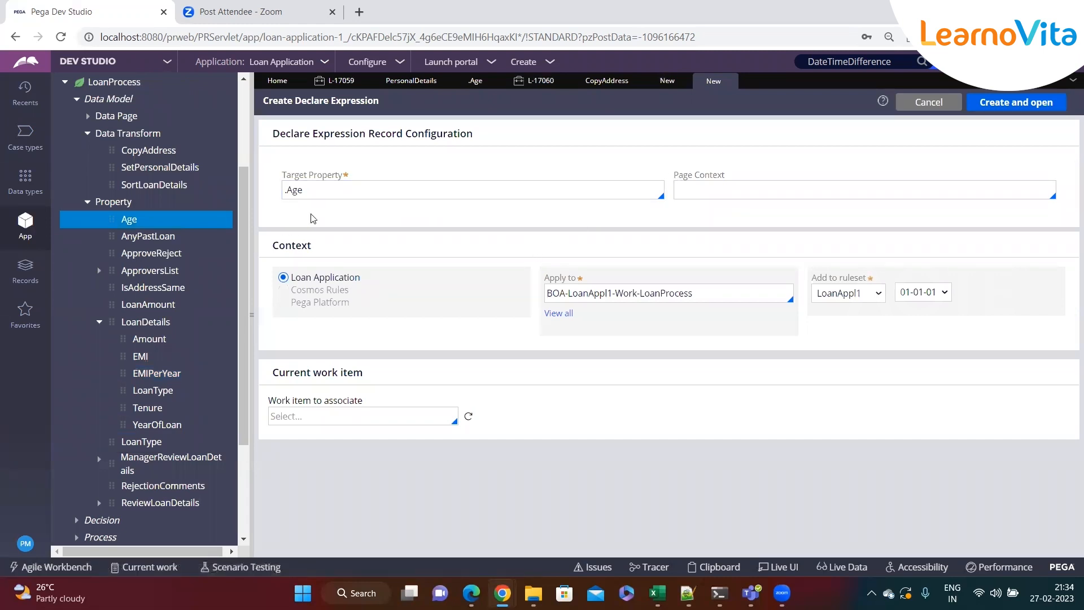
click(716, 190)
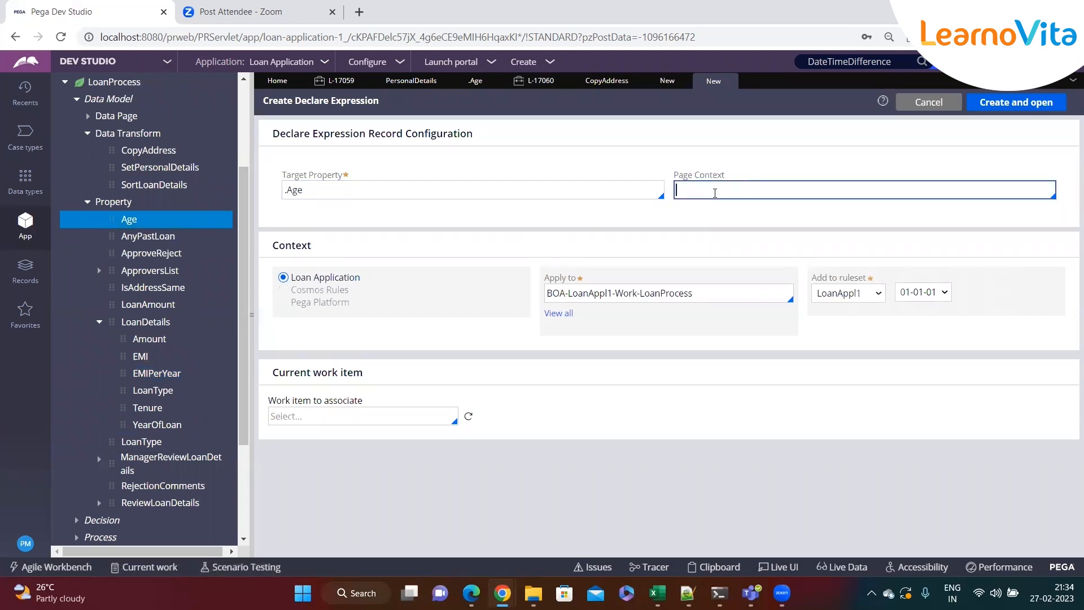
drag(675, 176, 746, 177)
click(741, 196)
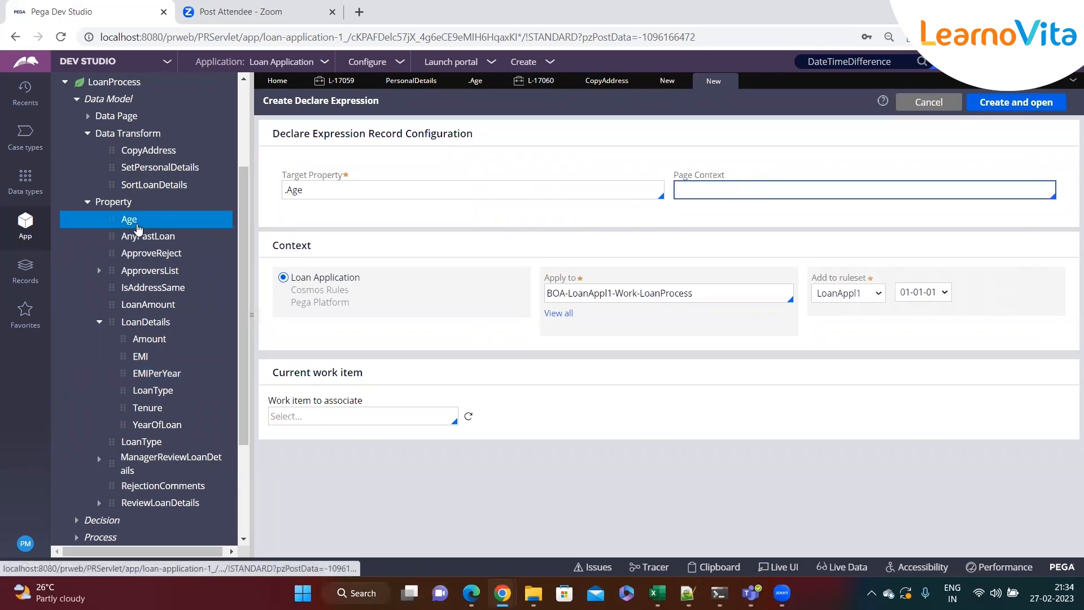
scroll(133, 251, up, 1)
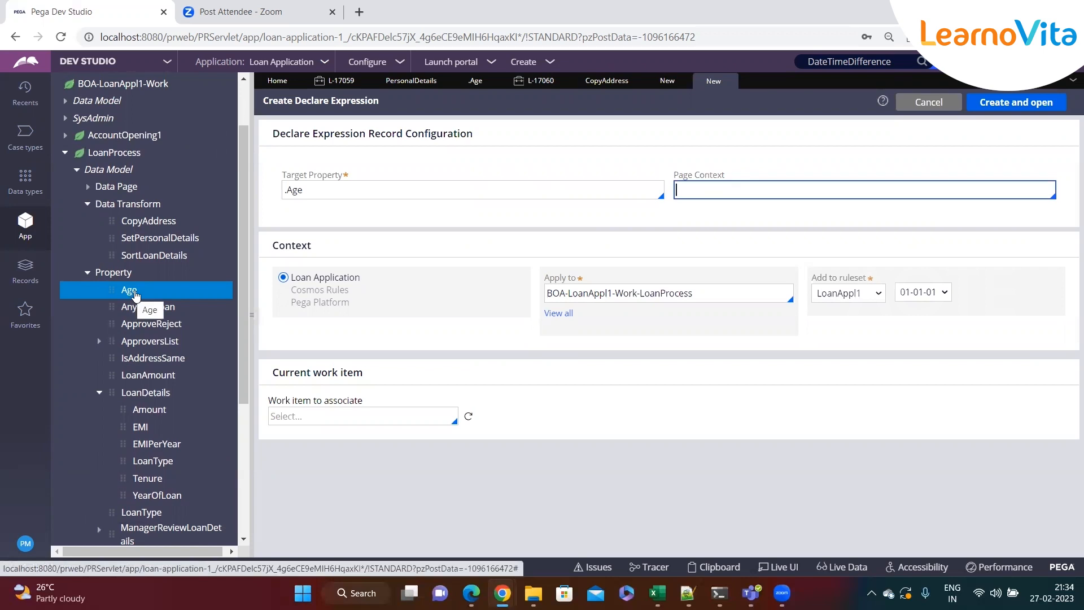
scroll(137, 301, down, 4)
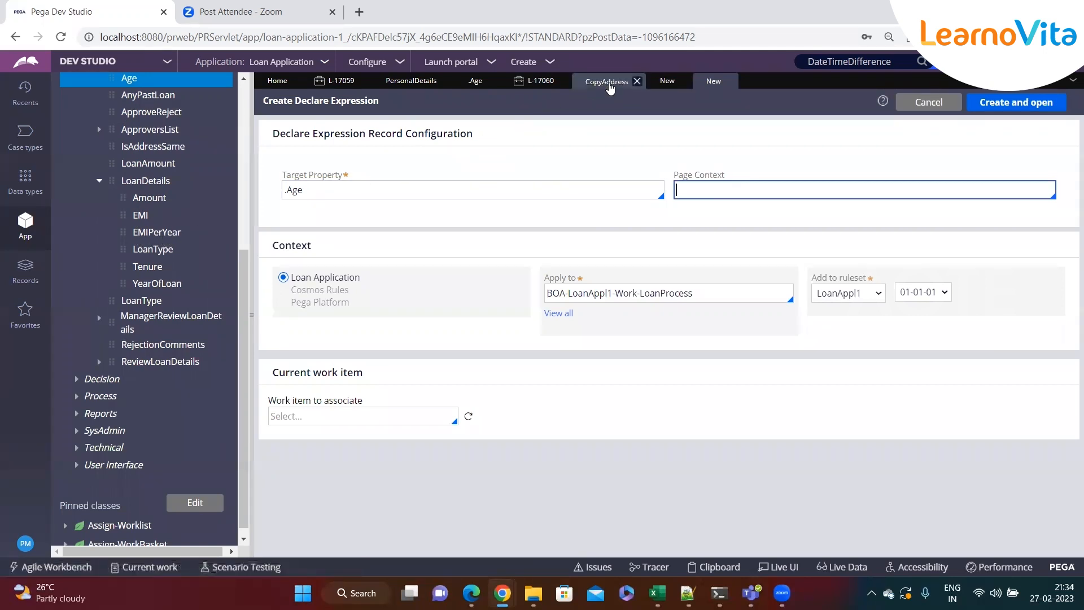
- Go back to the EMIPerYear form, check its page context, and create and open the declare expression with context .LoanDetails()
click(663, 83)
drag(745, 189, 673, 198)
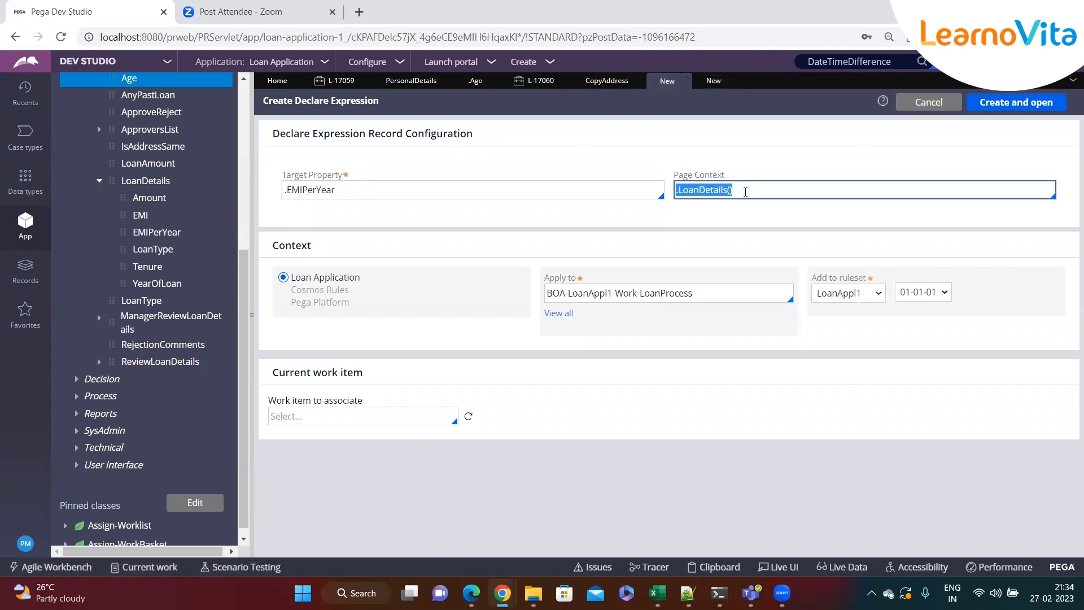
click(767, 204)
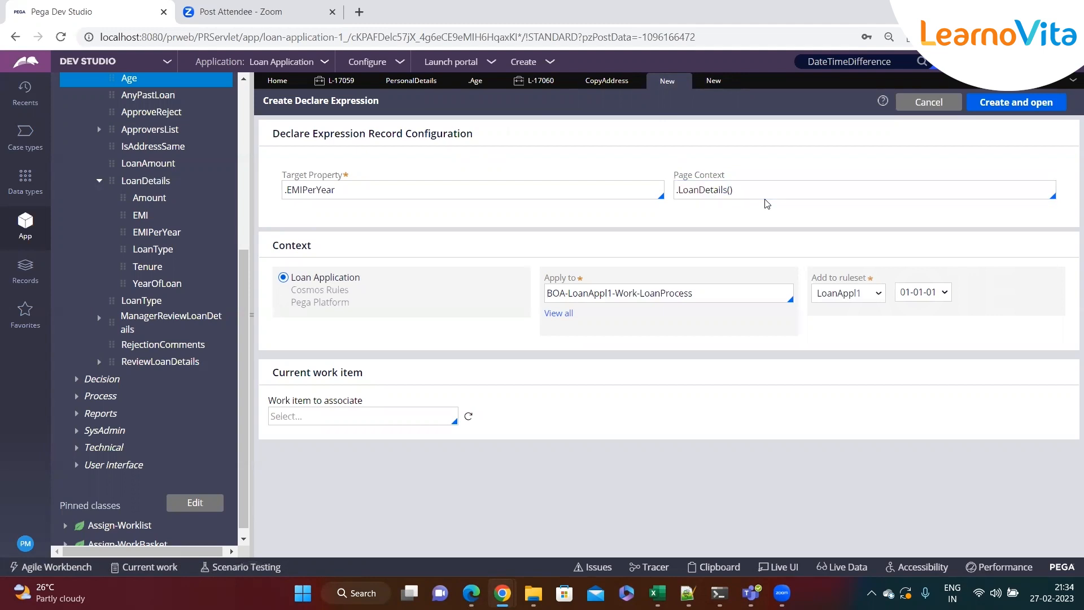
click(740, 194)
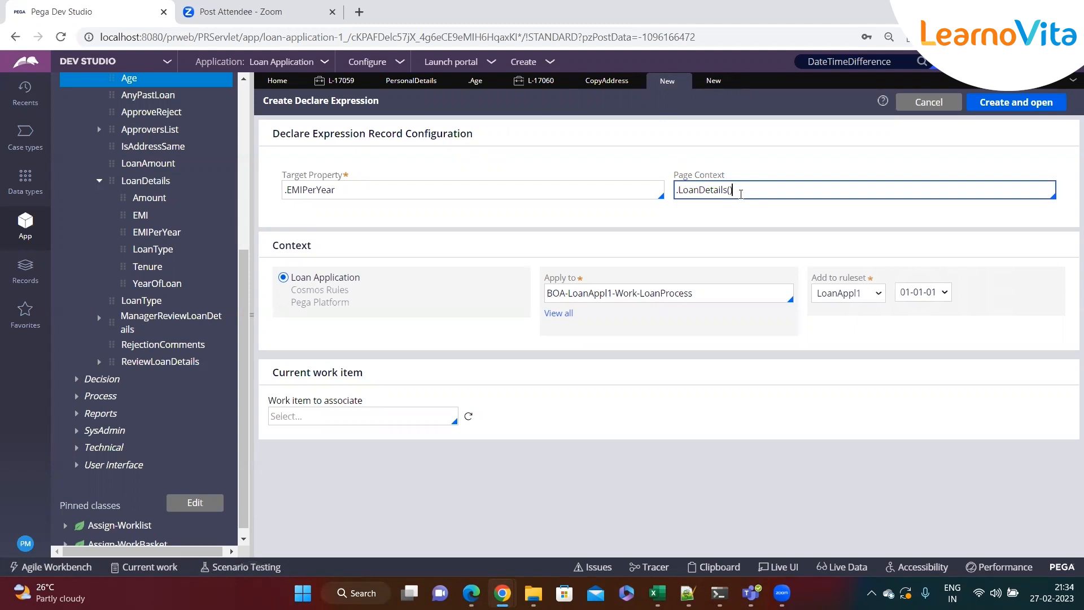
click(1006, 103)
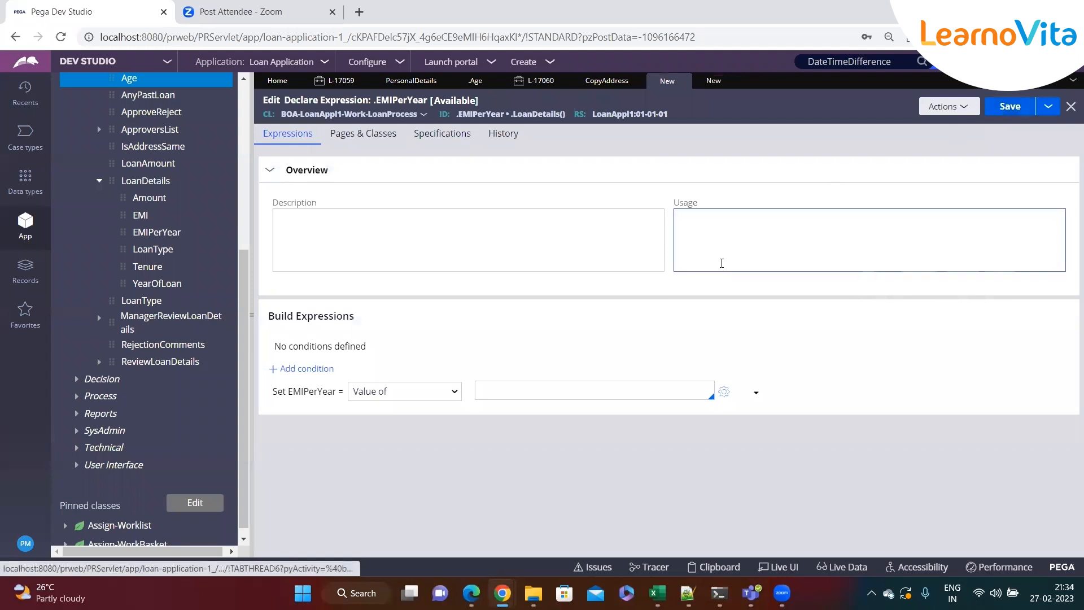
- Enter .EMI from the BOA-Data-LoanDetails class as the value that sets EMIPerYear
double_click(305, 392)
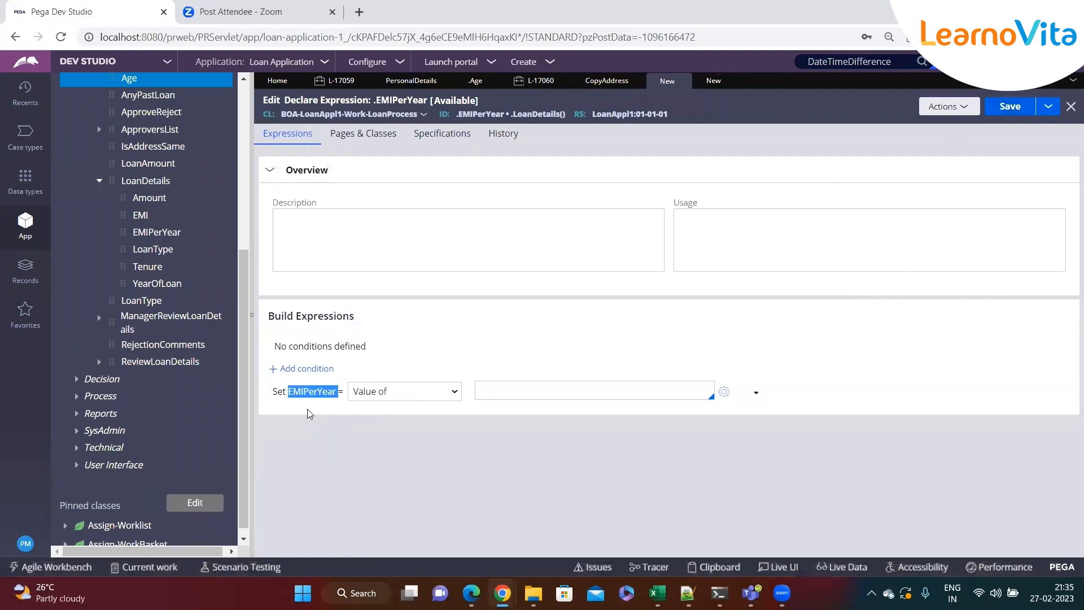
click(498, 390)
text(.)
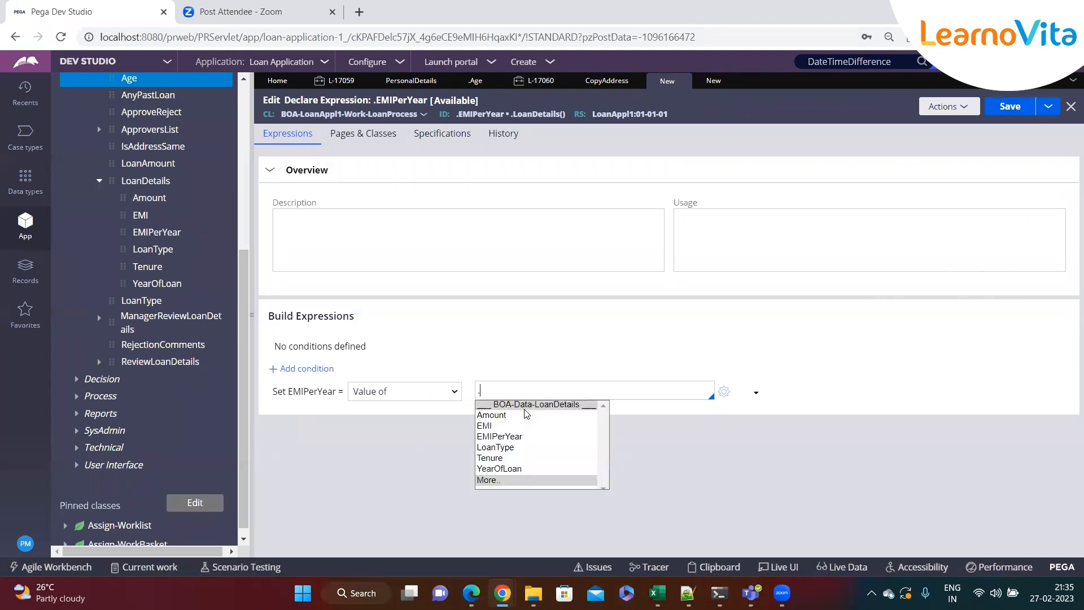
key(Down)
key(Down)
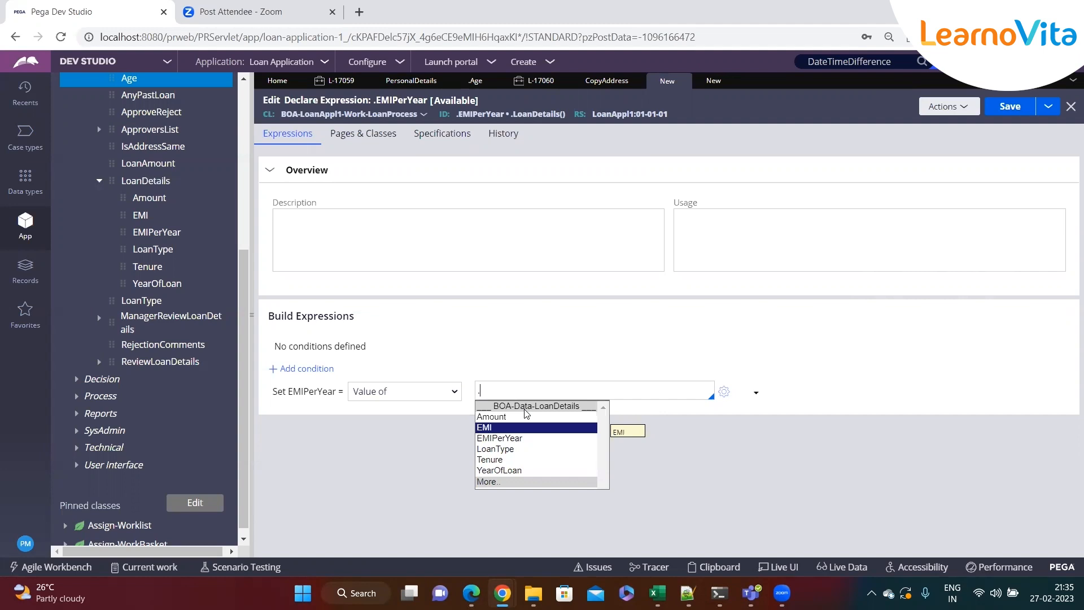
key(Return)
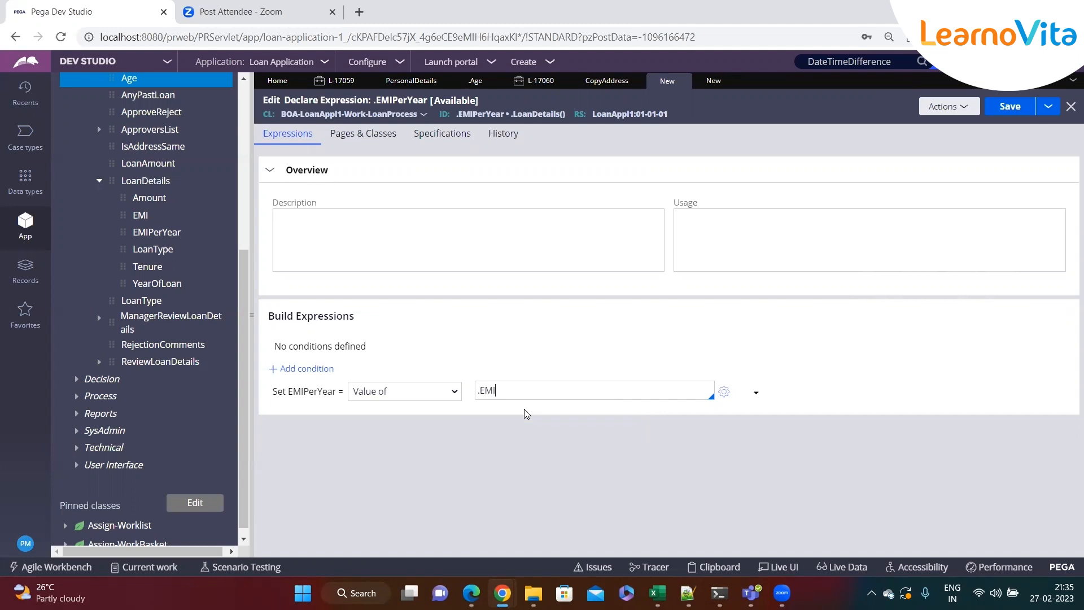
- Inspect the Existing Loan Details fields in case L-17060 with Live UI, and close the unneeded Age expression form
click(540, 82)
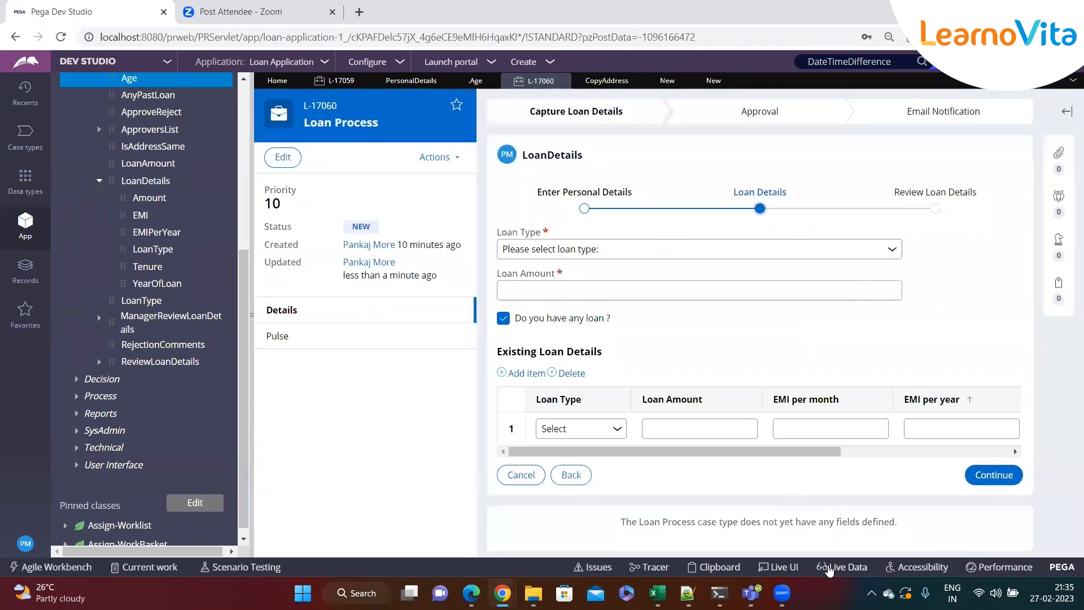
click(781, 567)
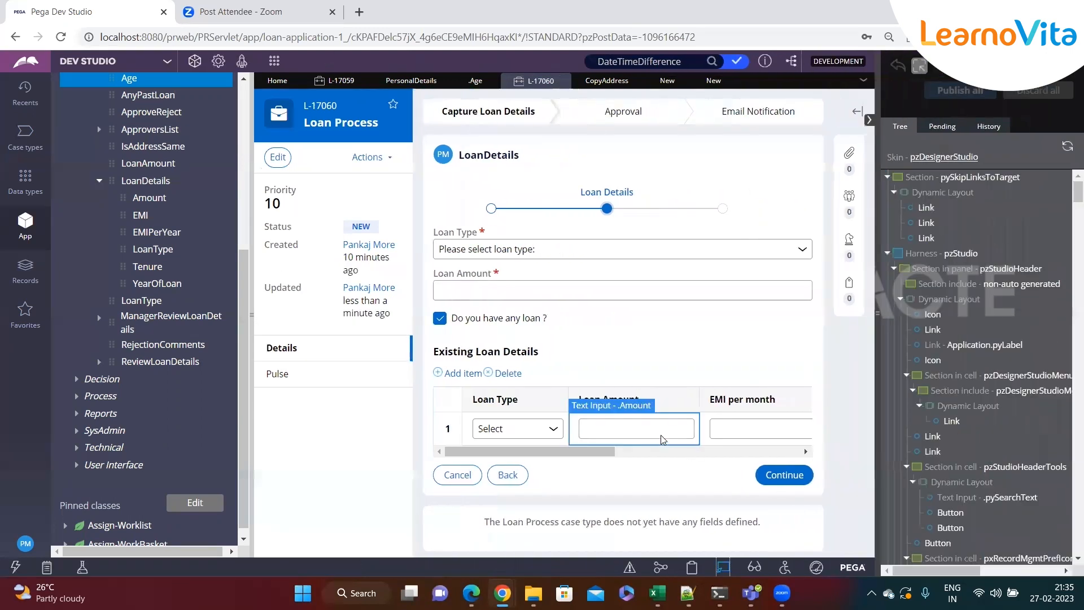
click(720, 569)
click(704, 83)
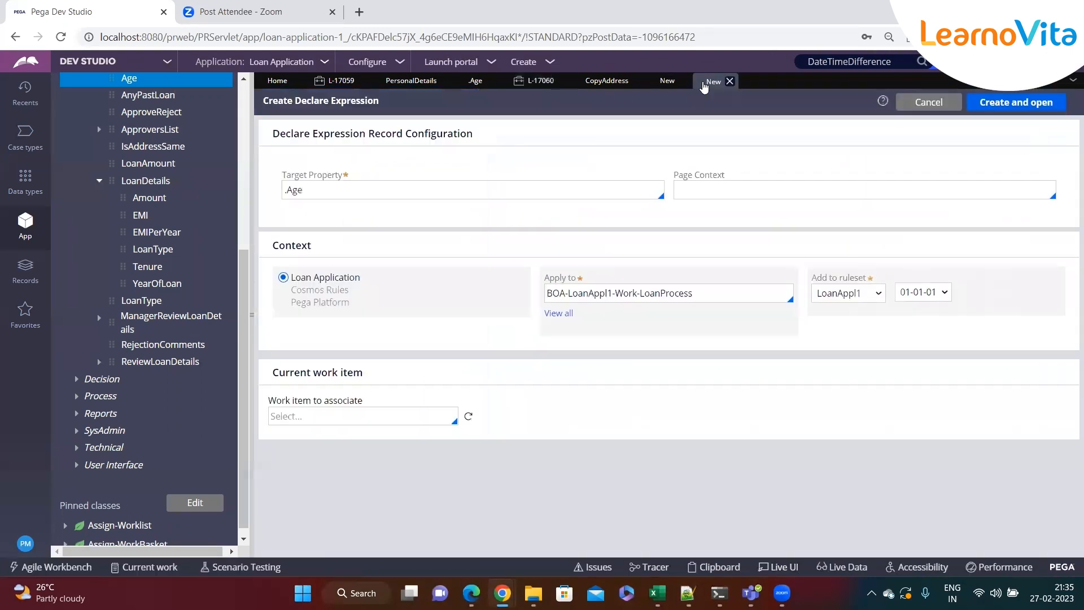
click(730, 81)
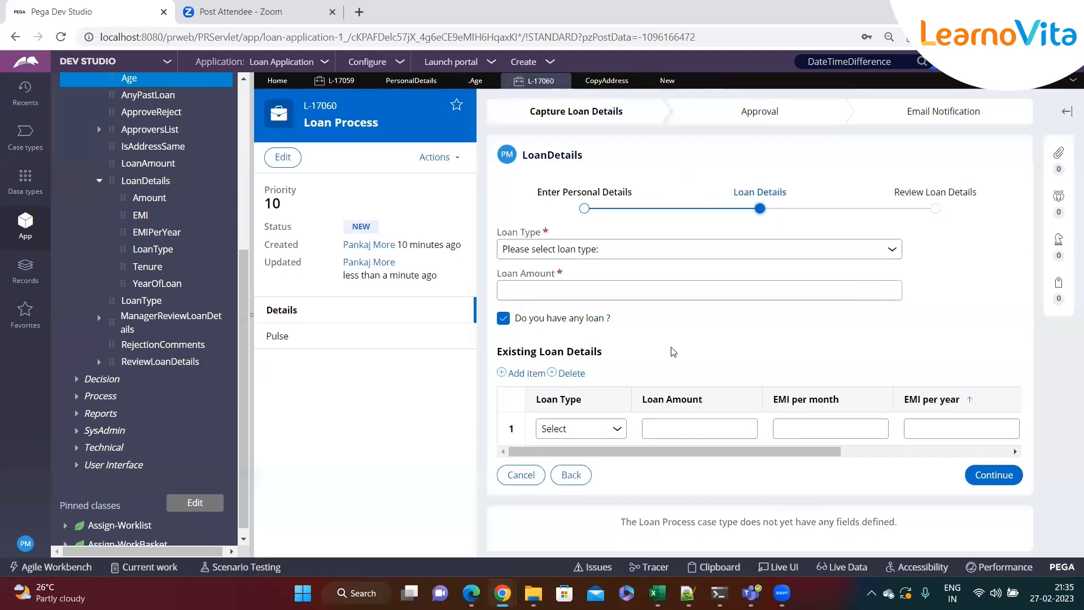
- Return to the EMIPerYear rule, extend its expression to .EMI * 12, and try to save it
click(667, 81)
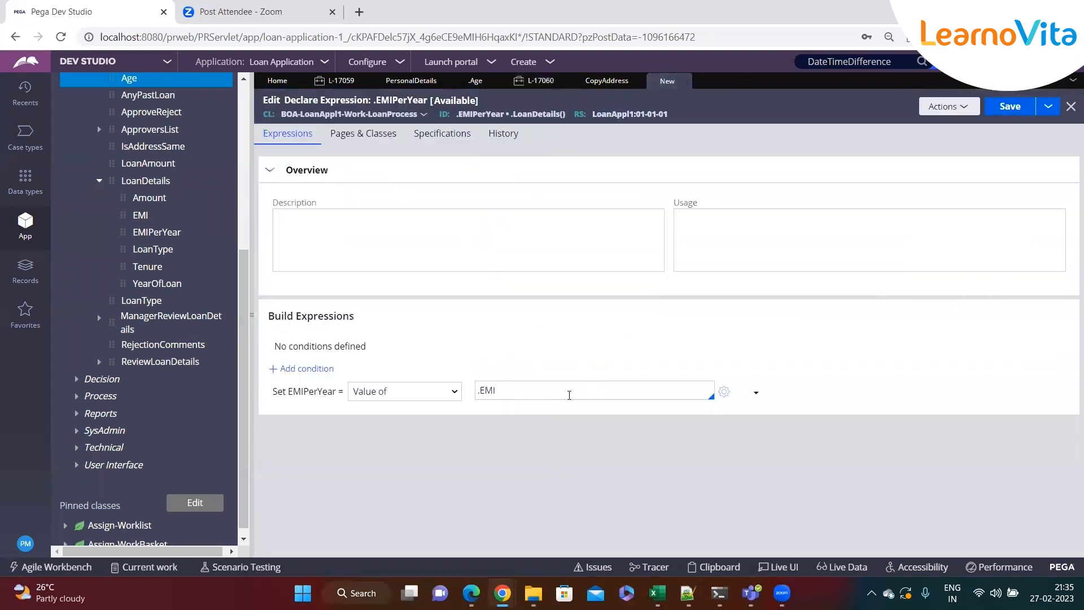
text(* 12)
key(ctrl+s)
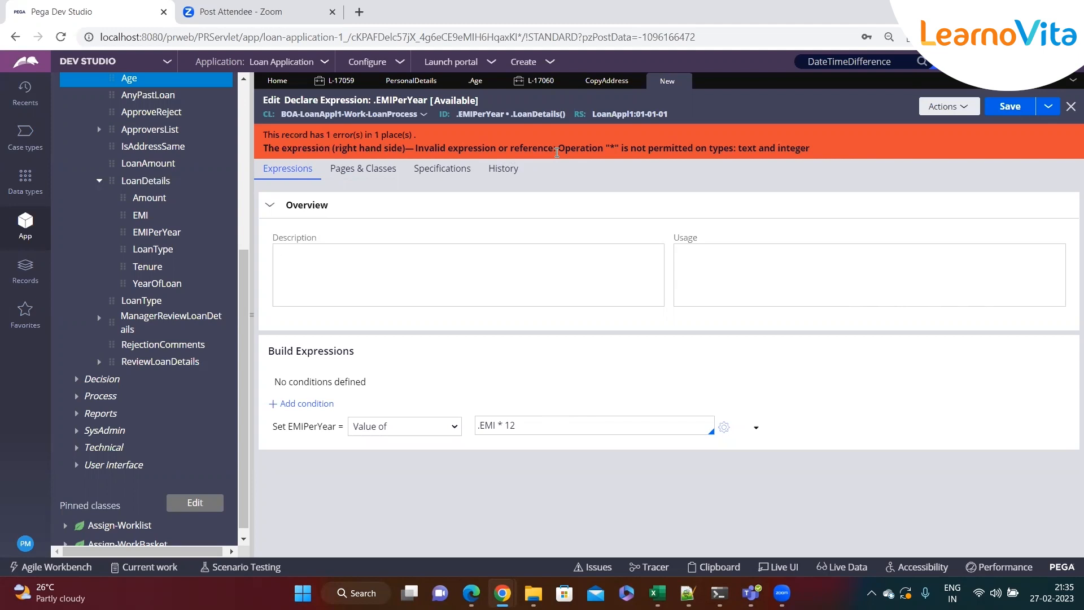
- Review the expression error and open the EMI property of LoanDetails to check its property type
double_click(614, 149)
drag(740, 149, 811, 150)
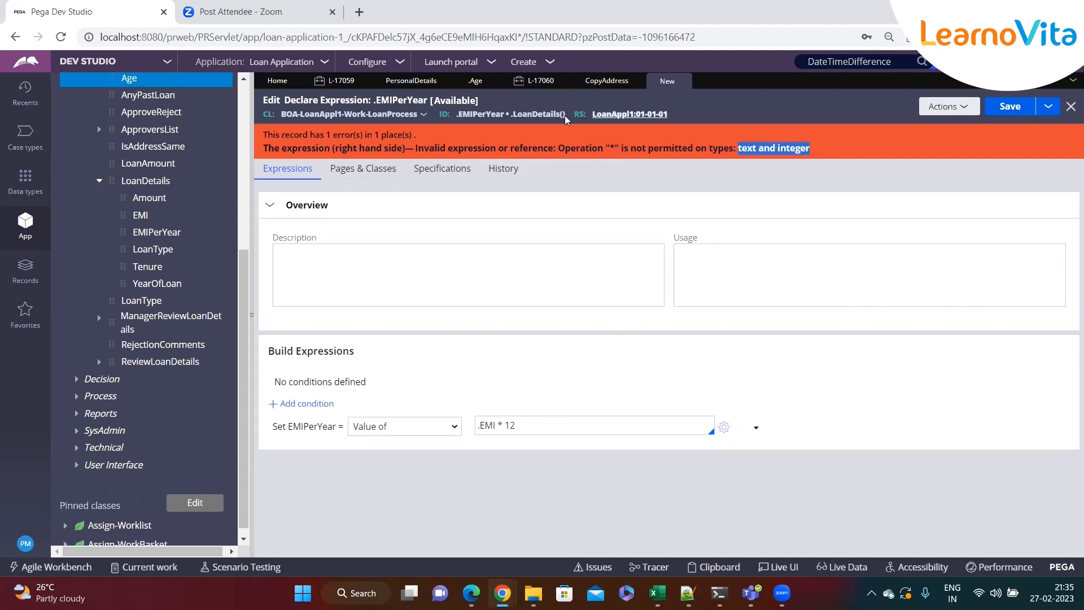
click(142, 216)
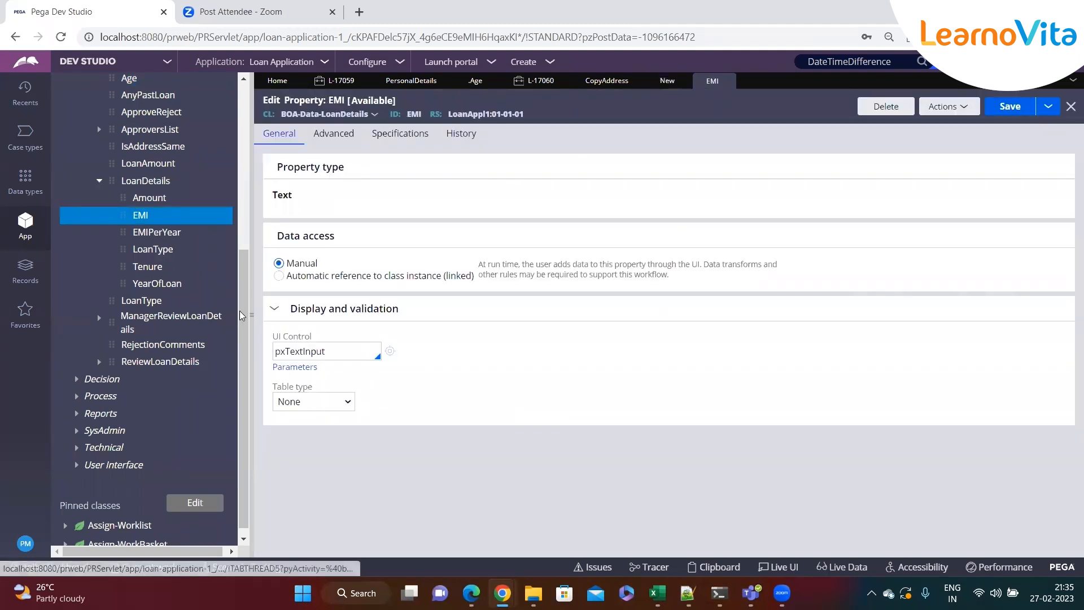
click(254, 315)
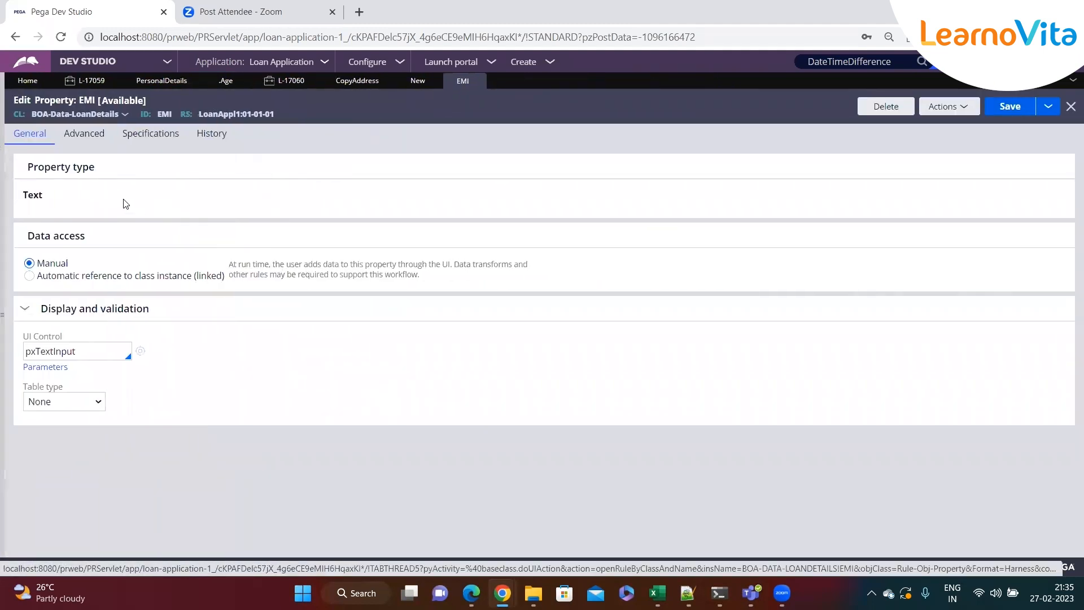
- Check the EMIPerYear expression against the property type of EMI under LoanDetails
click(341, 85)
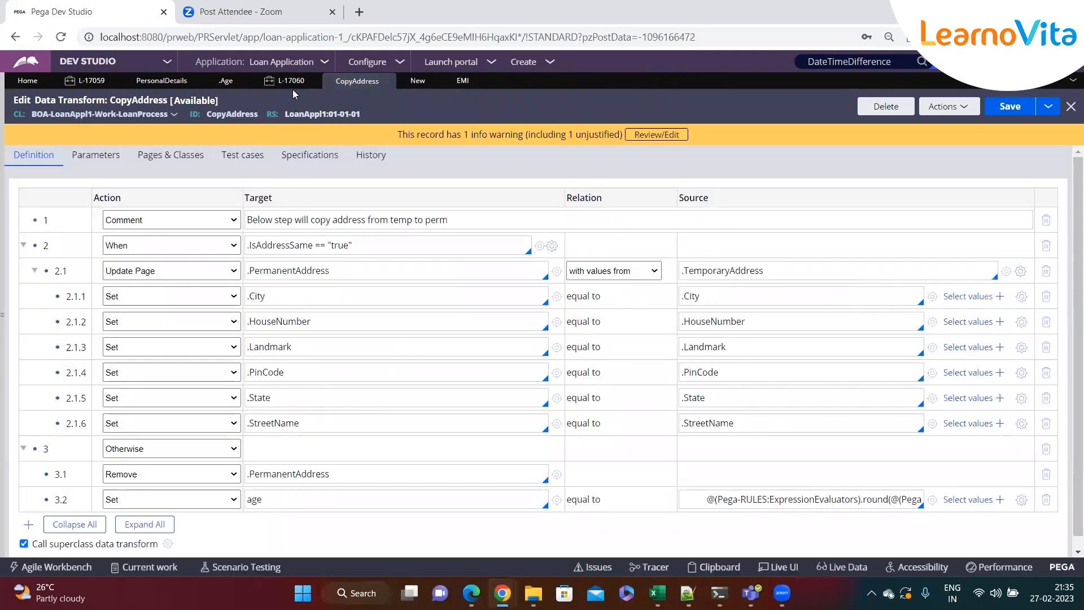
click(181, 86)
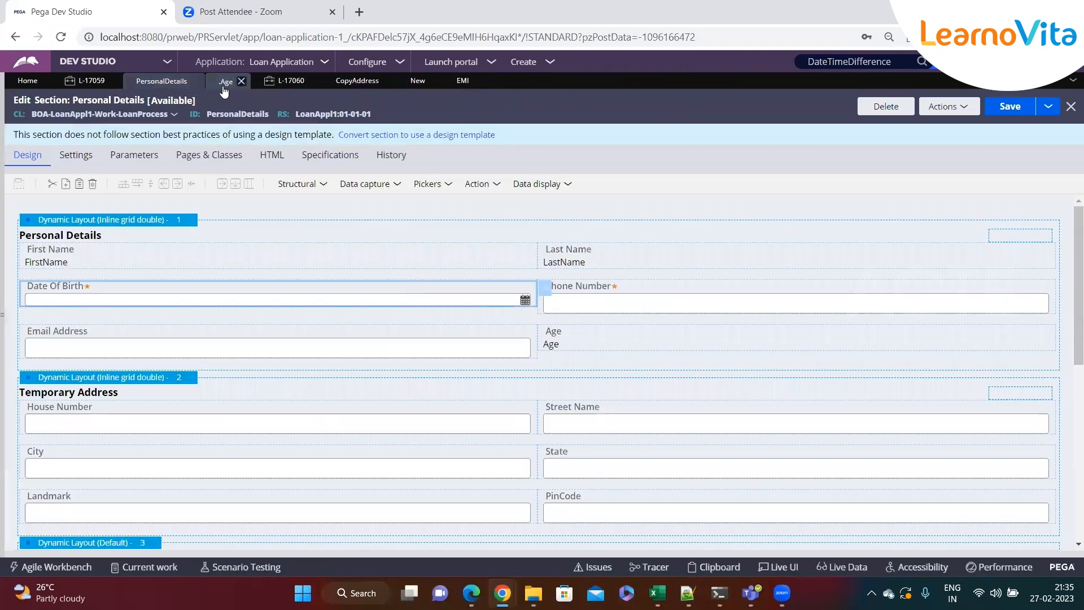
click(407, 81)
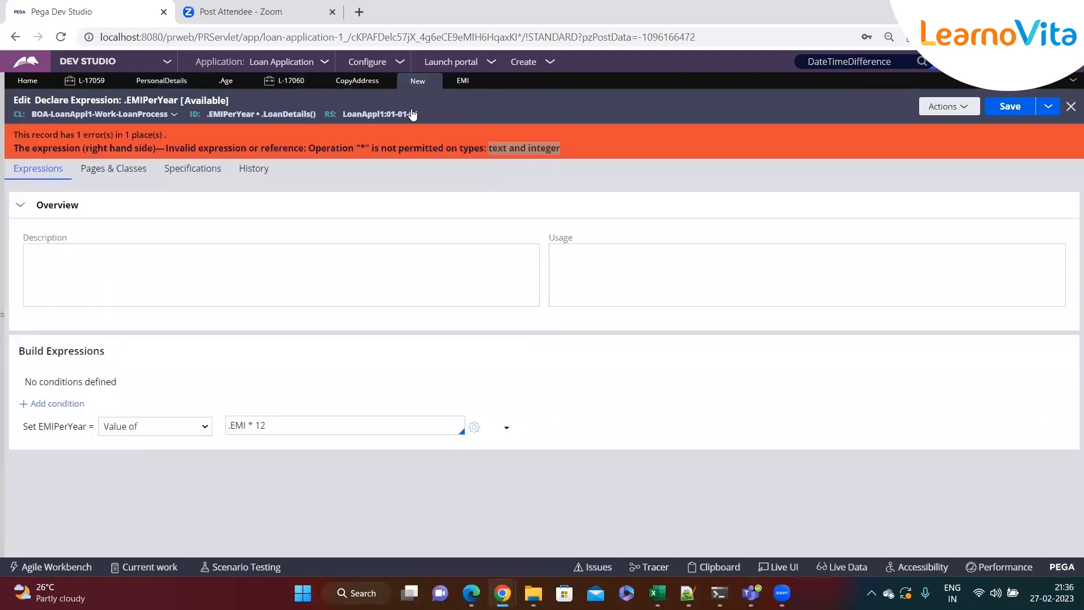
click(292, 428)
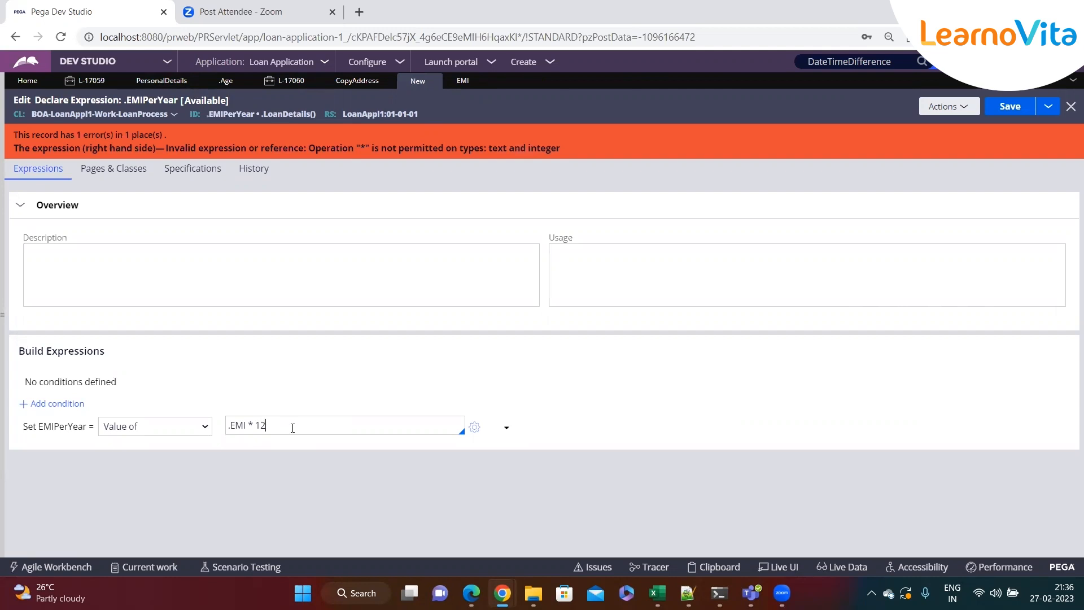
double_click(3, 393)
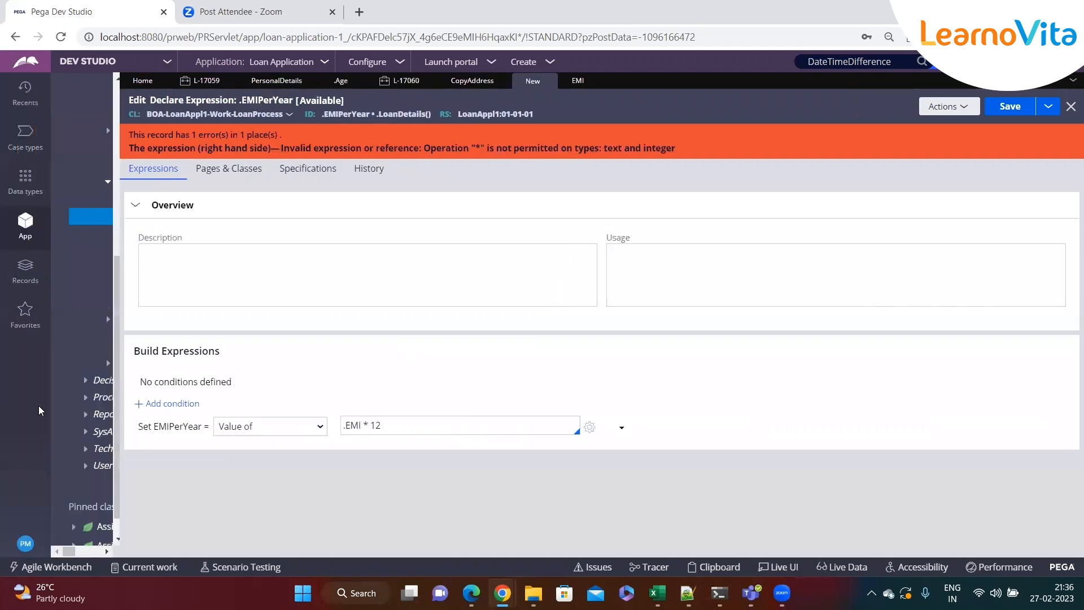
click(148, 218)
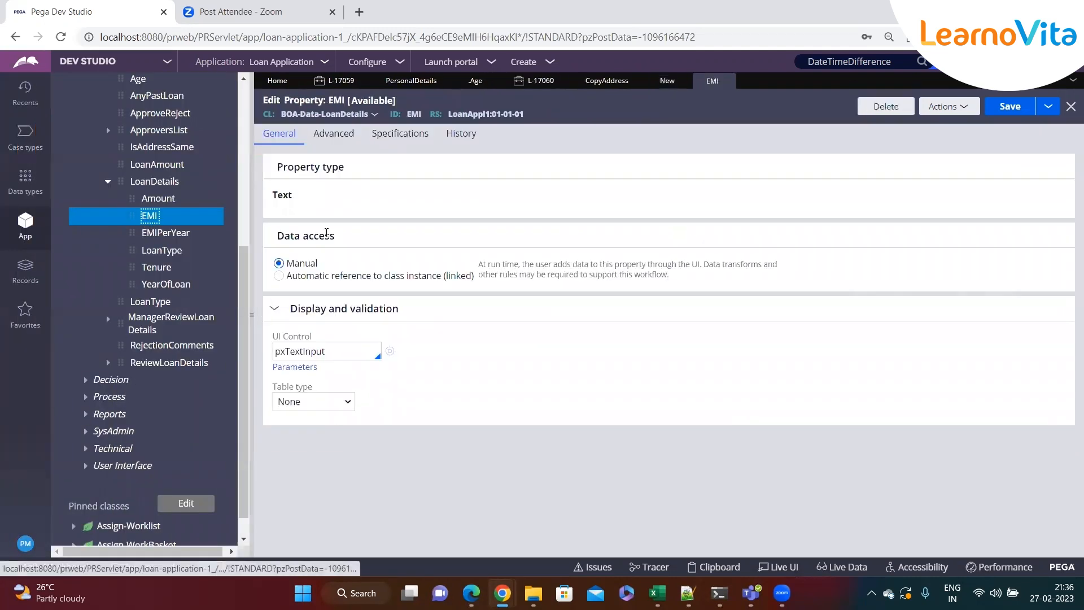
drag(277, 196, 331, 199)
click(329, 202)
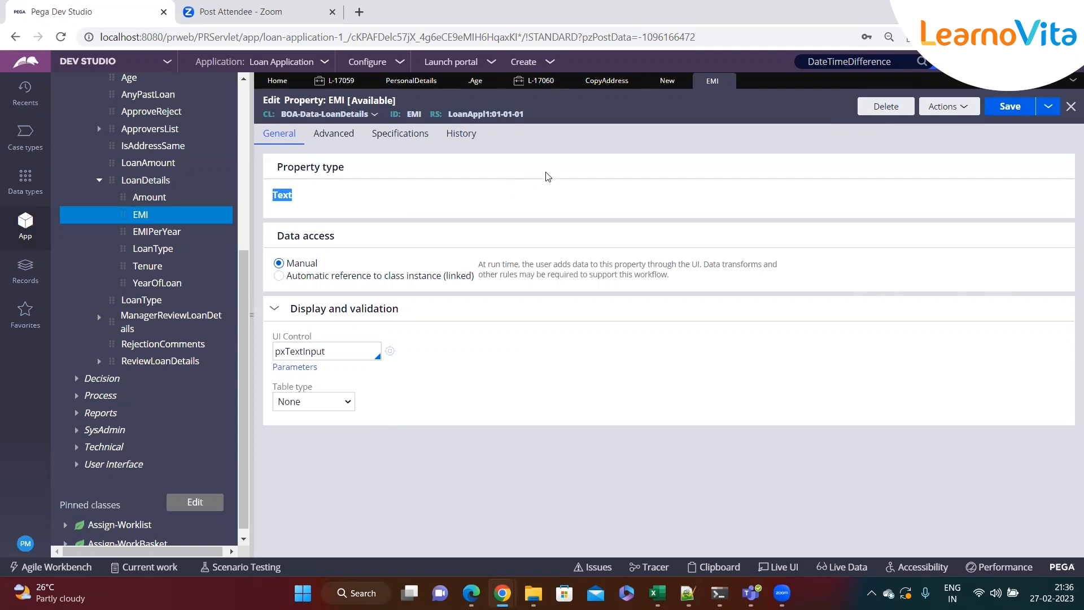
click(647, 85)
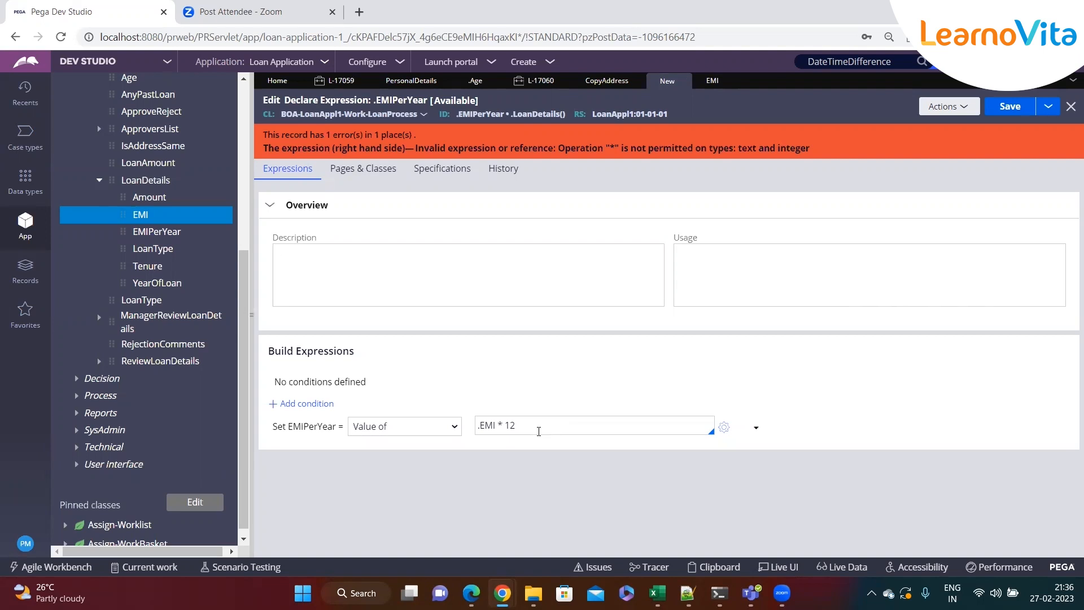
click(479, 425)
text(@.)
text(toInt)
text(()
key(Right)
key(Right)
key(Right)
key(Right)
text())
key(ctrl+s)
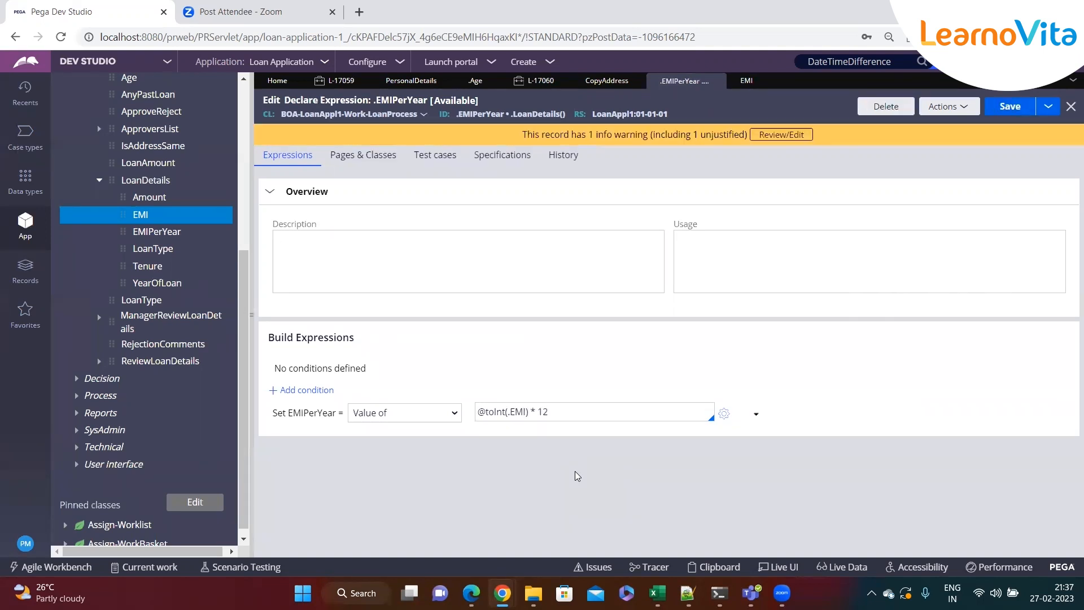
- Look up the toInt function in the Expression builder and close it without changing the expression
double_click(495, 412)
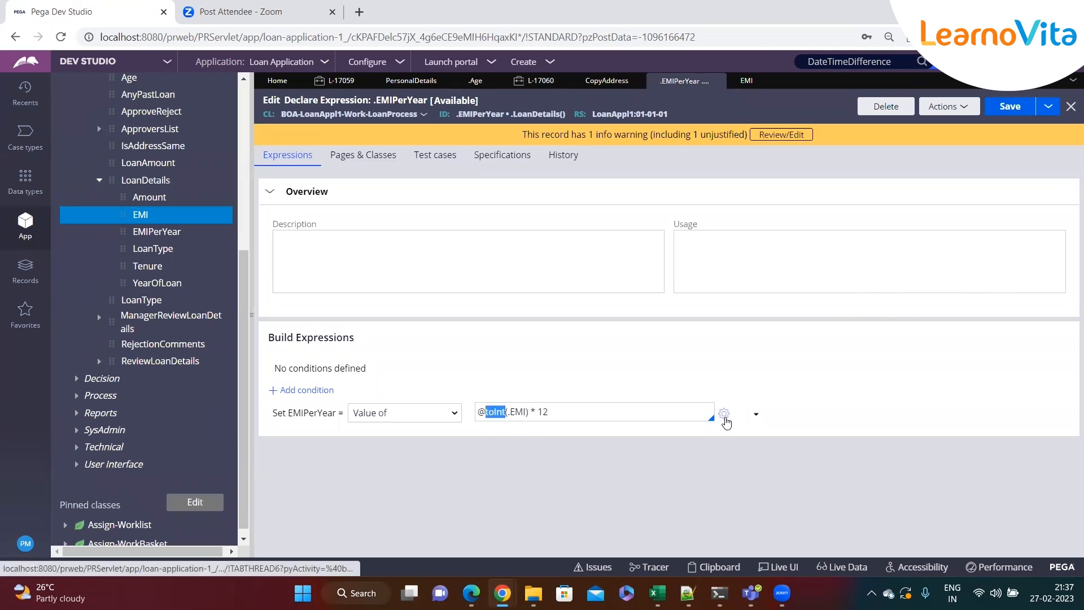
click(724, 415)
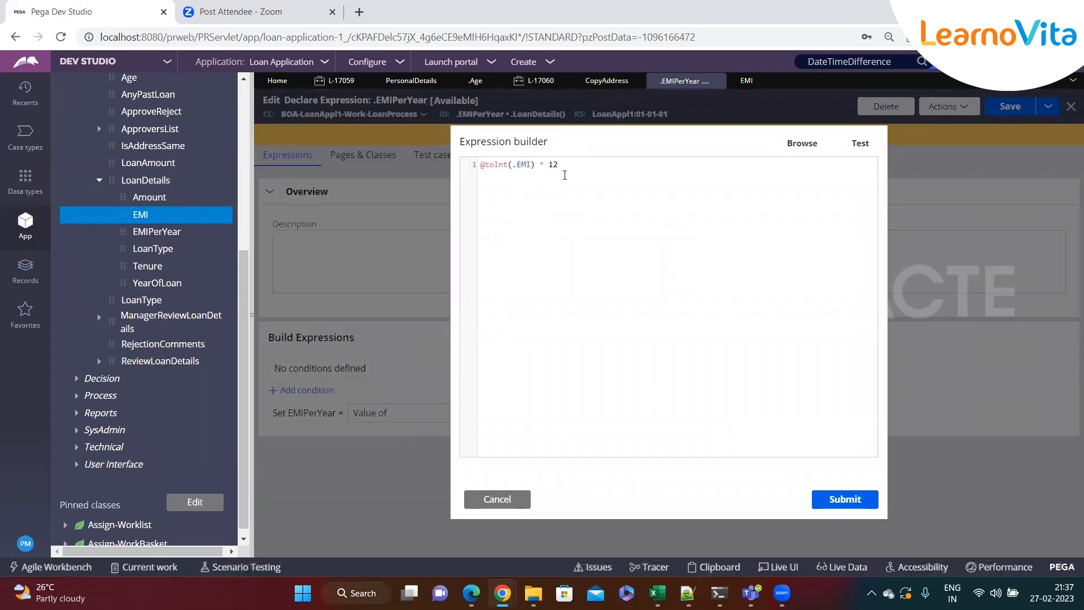
click(802, 143)
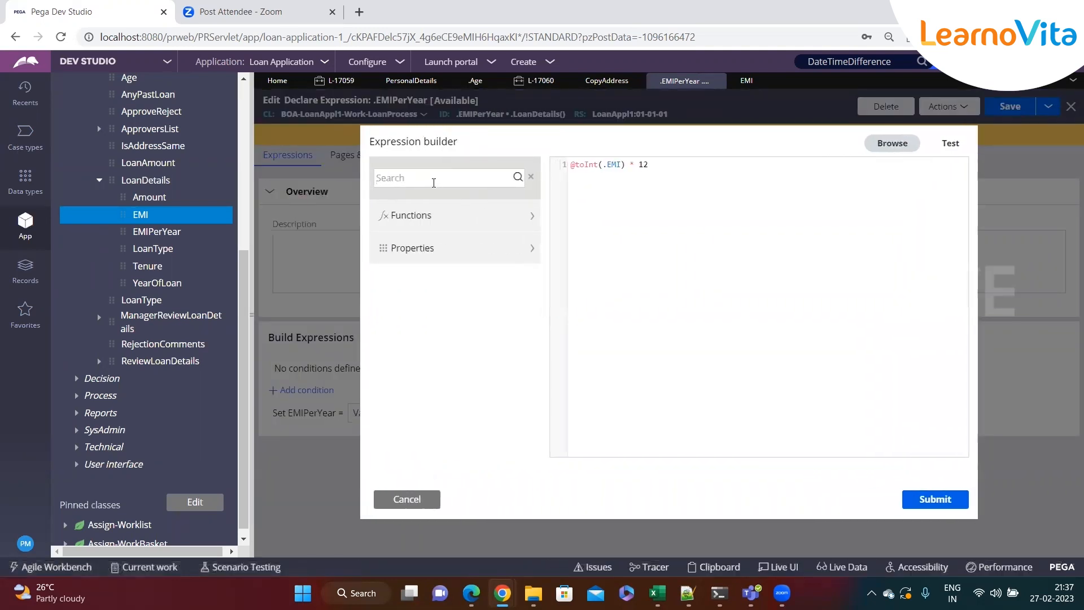
text(toint)
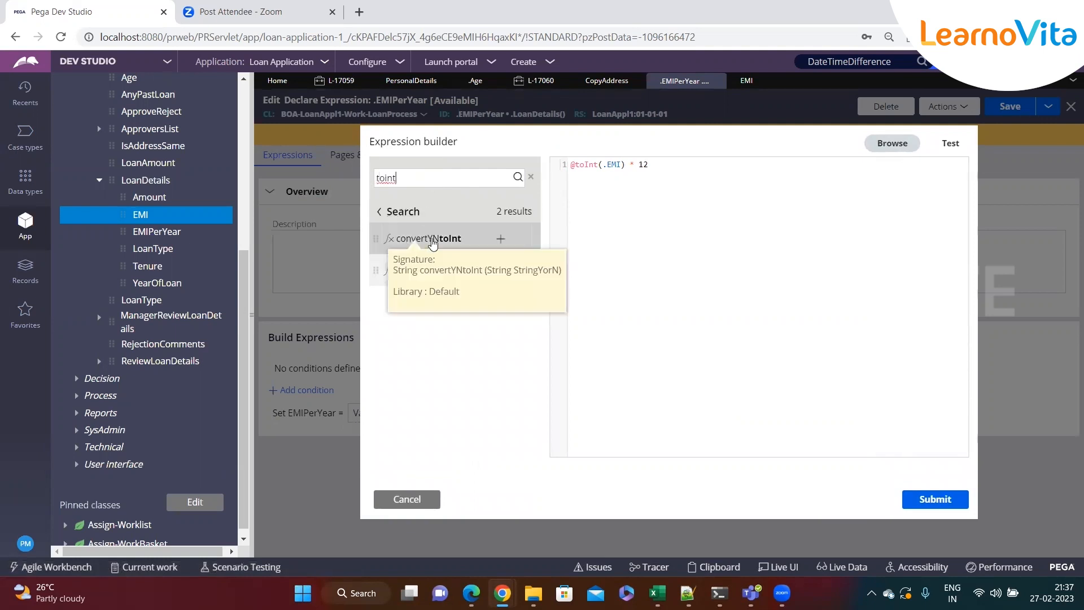
mouse_move(401, 275)
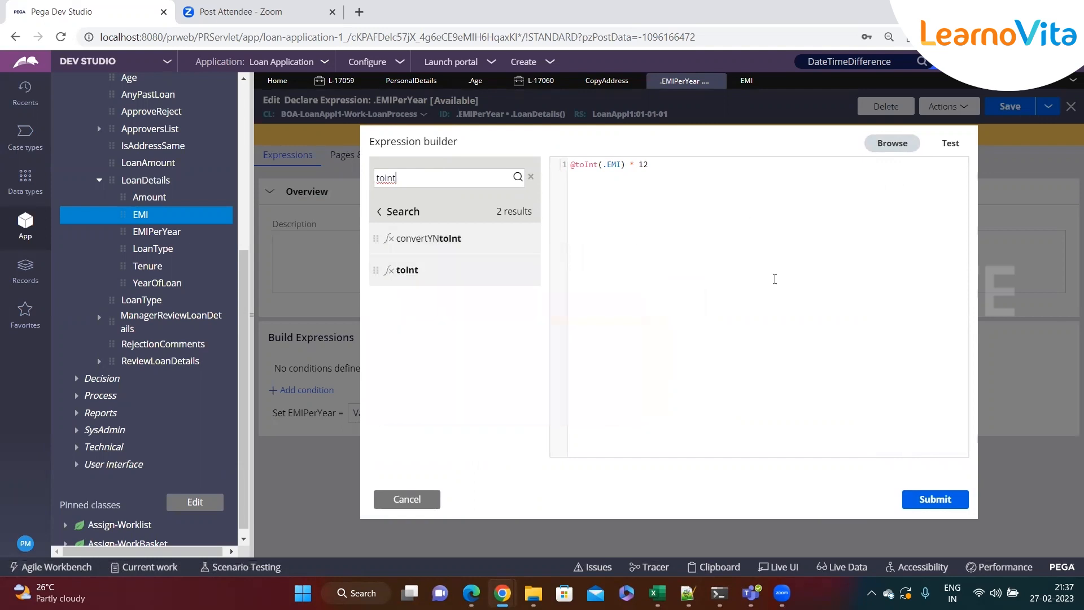
click(414, 501)
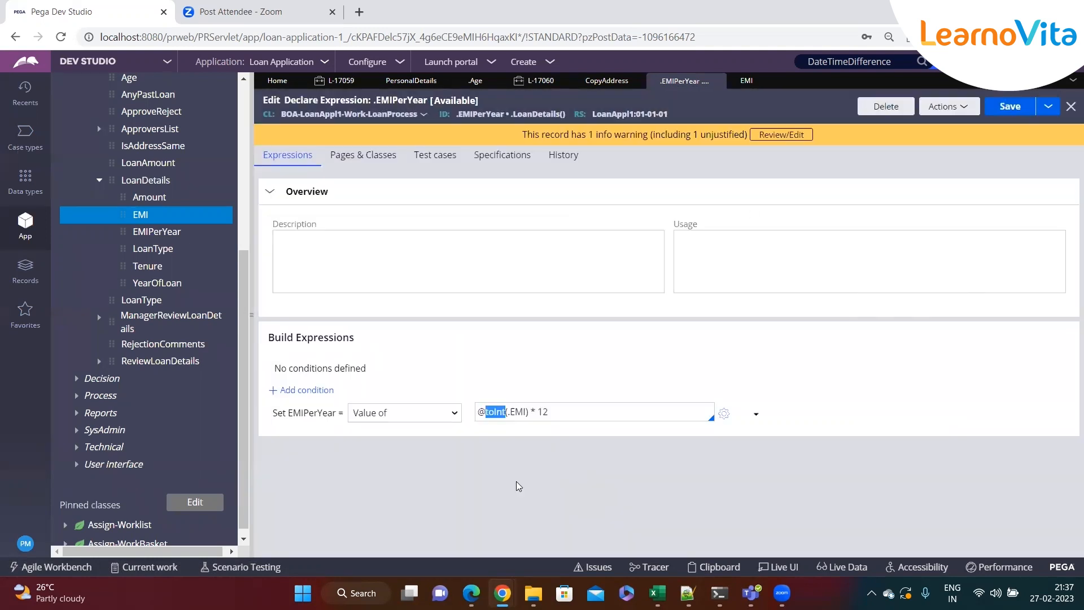
- Compare the EMI property's type with the toInt conversion in the EMIPerYear expression, and save the rule again
click(1011, 107)
click(744, 82)
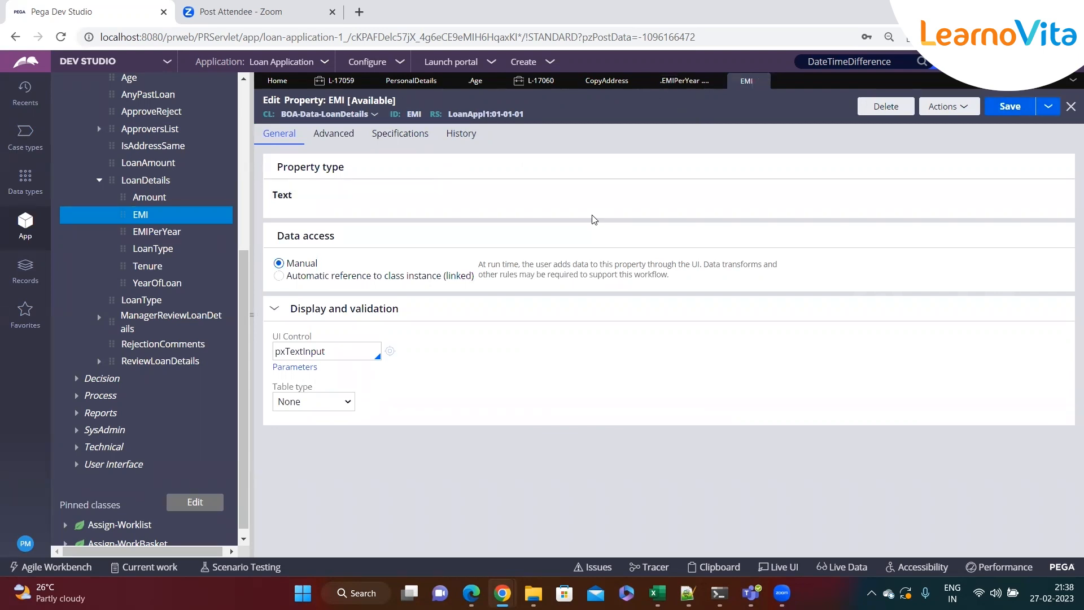
click(665, 84)
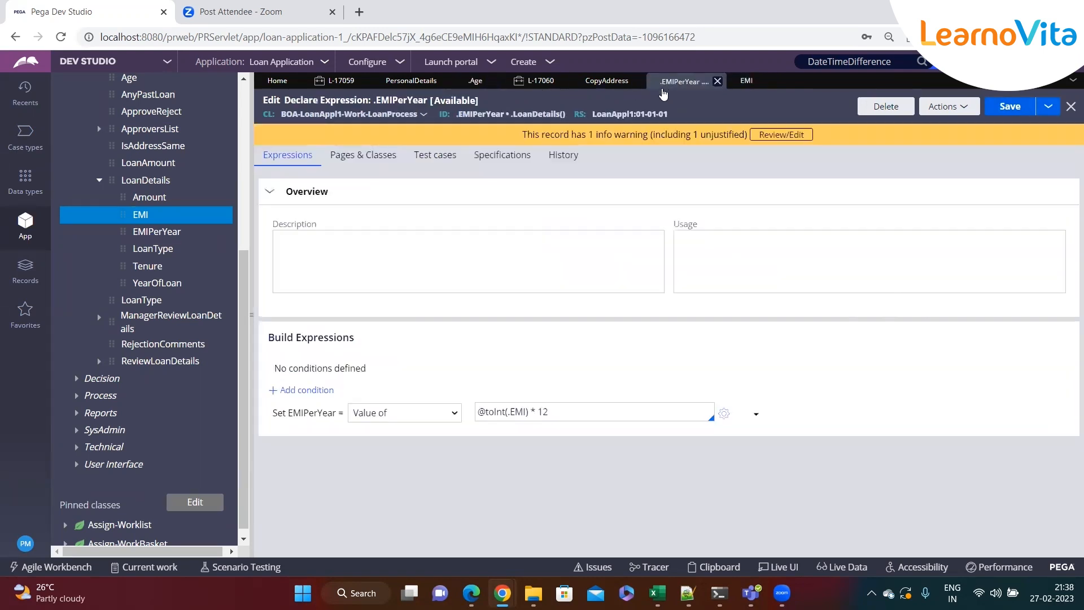
double_click(493, 413)
double_click(519, 414)
click(563, 415)
click(1011, 107)
click(1011, 107)
- Create a new Loan Process case, continue to Loan Details and indicate that the applicant has an existing loan
mouse_move(549, 62)
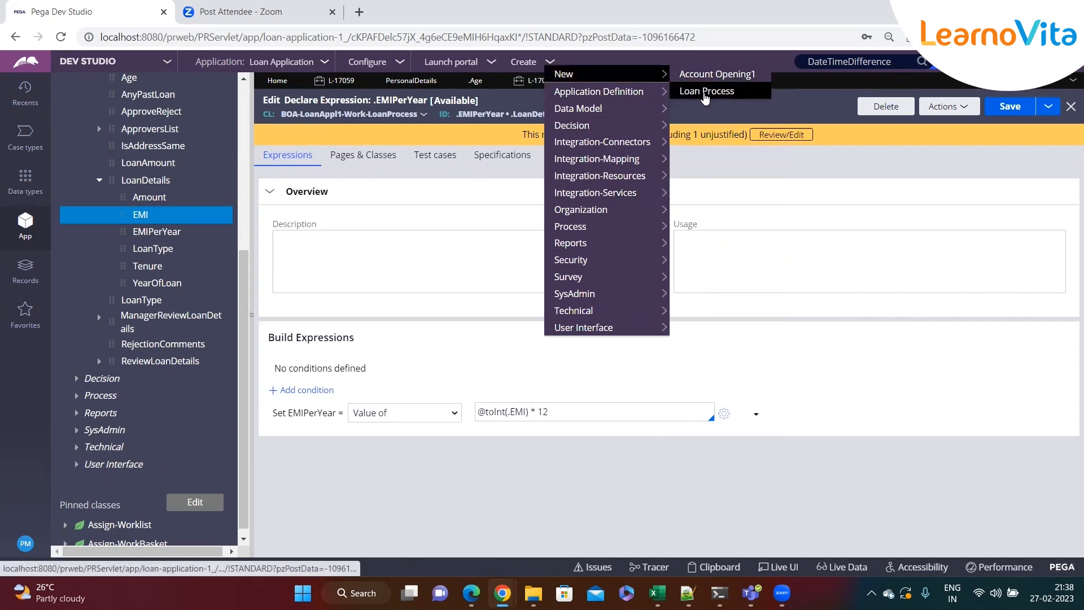
click(706, 92)
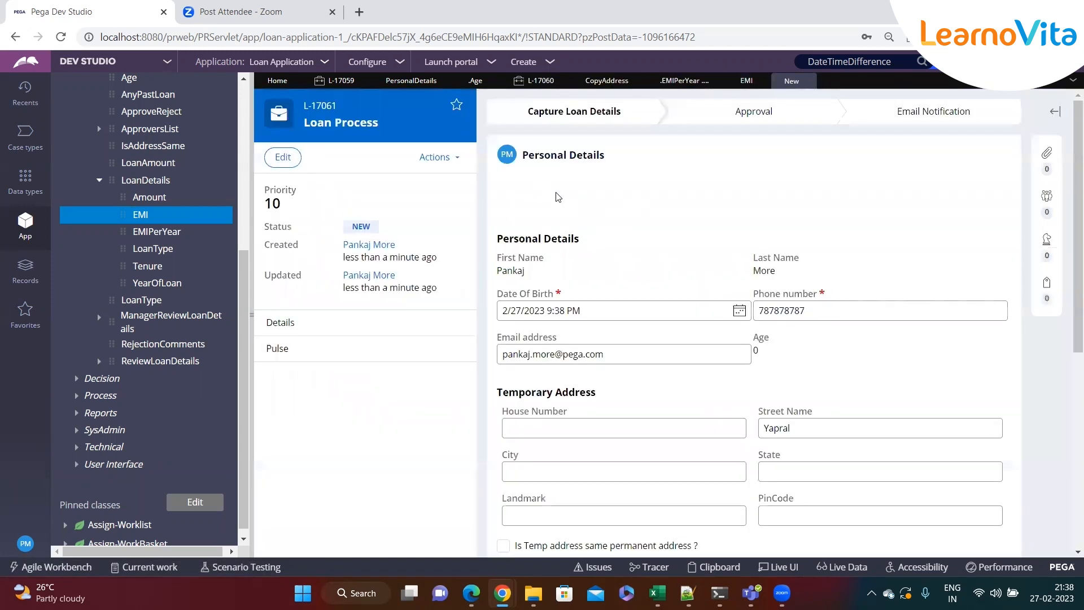
scroll(625, 308, down, 6)
click(979, 487)
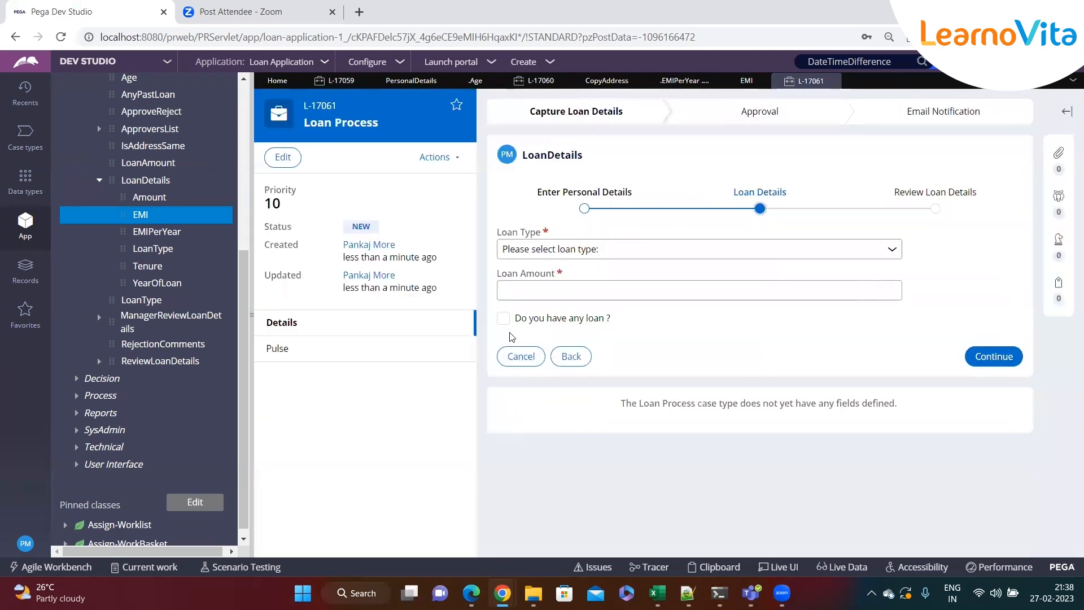
click(503, 319)
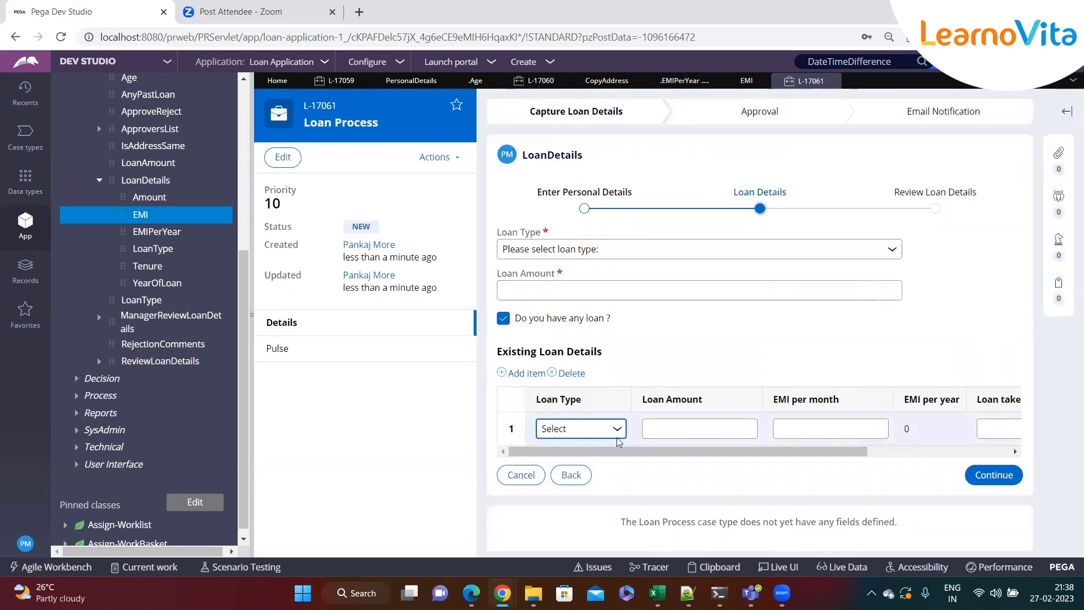
- Enter 5000 as EMI per month in the first existing loan row and check its EMI per year
click(808, 431)
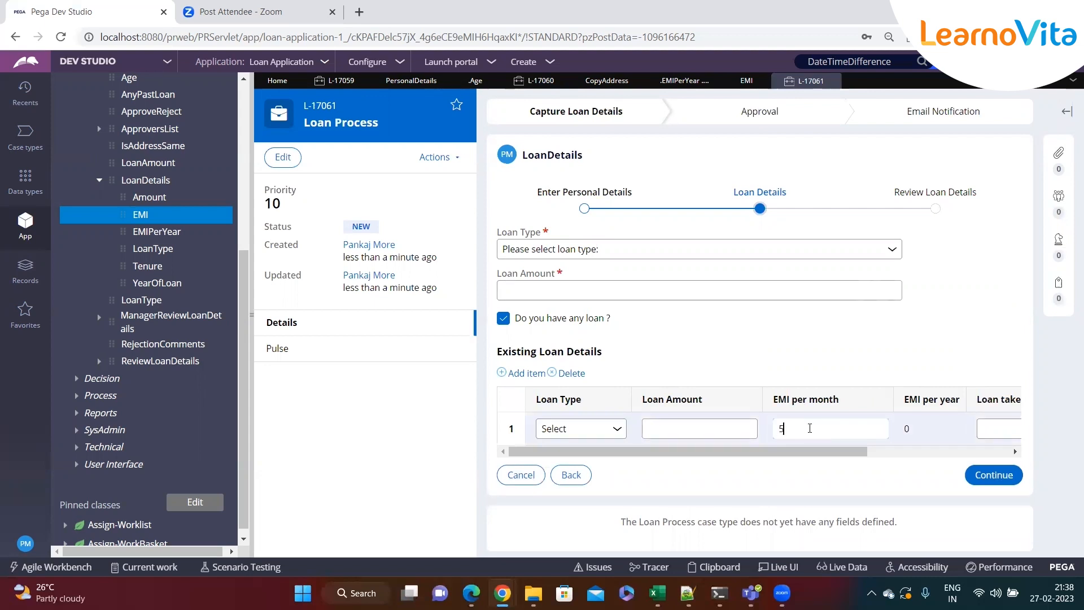
click(739, 338)
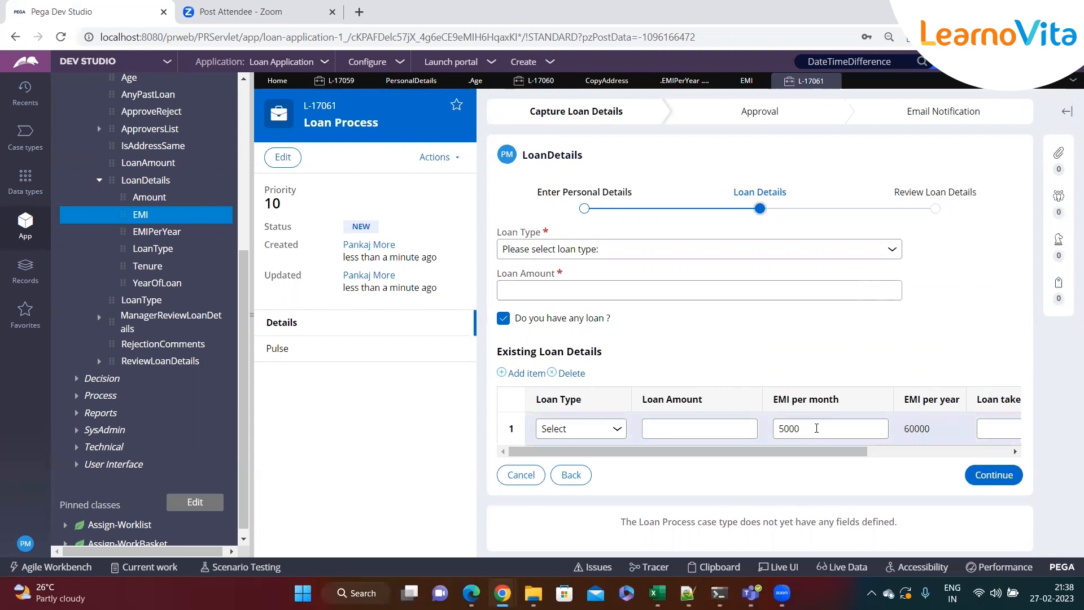
drag(943, 436, 902, 432)
click(246, 326)
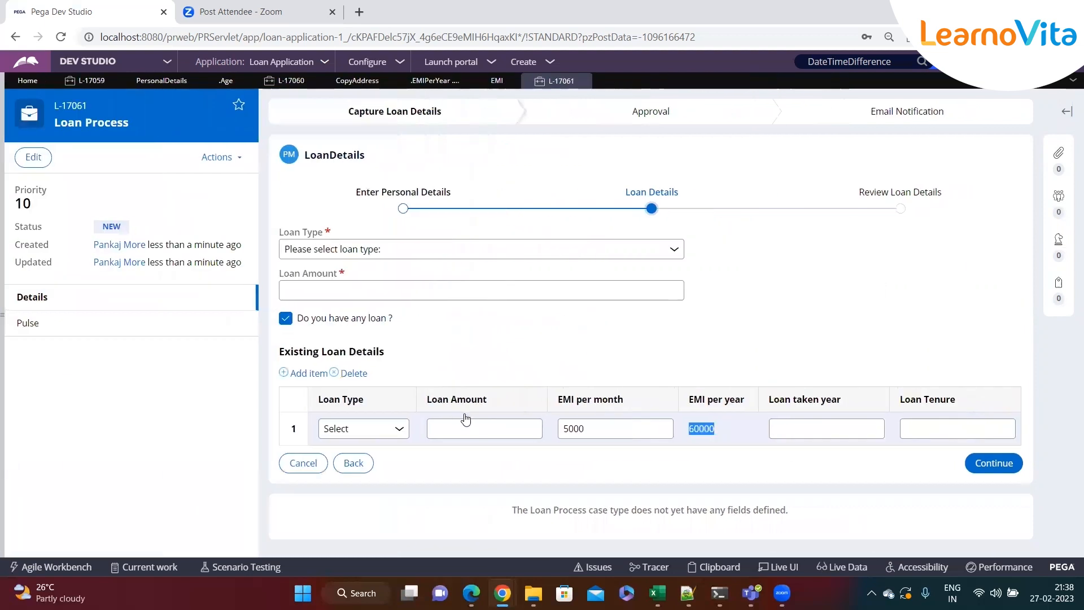
- Add a second existing loan row with an EMI per month of 1000 and check its EMI per year
click(301, 377)
click(594, 461)
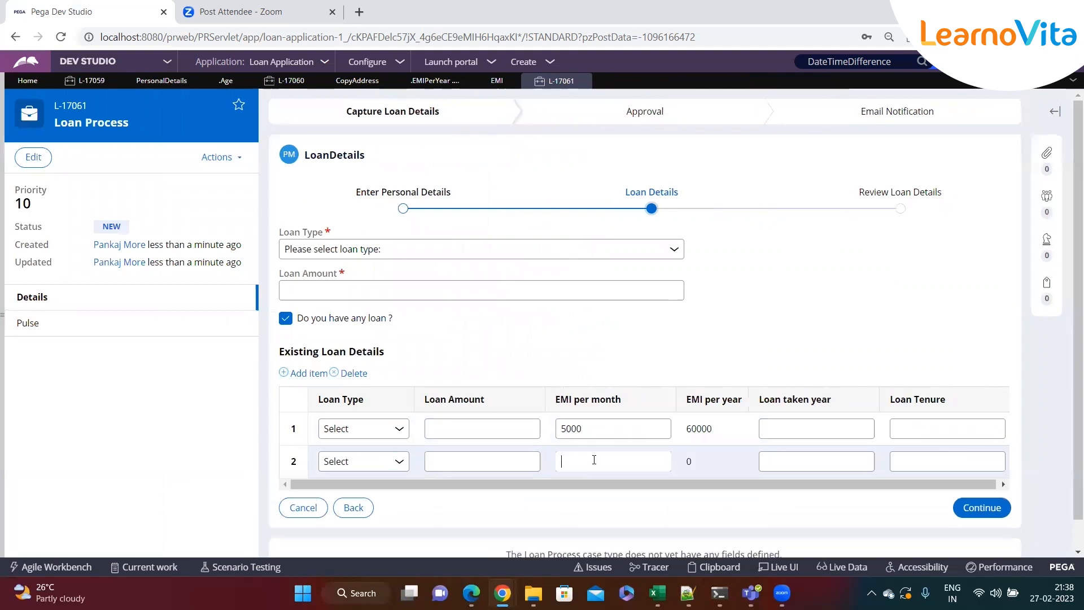
click(519, 354)
drag(714, 462, 684, 462)
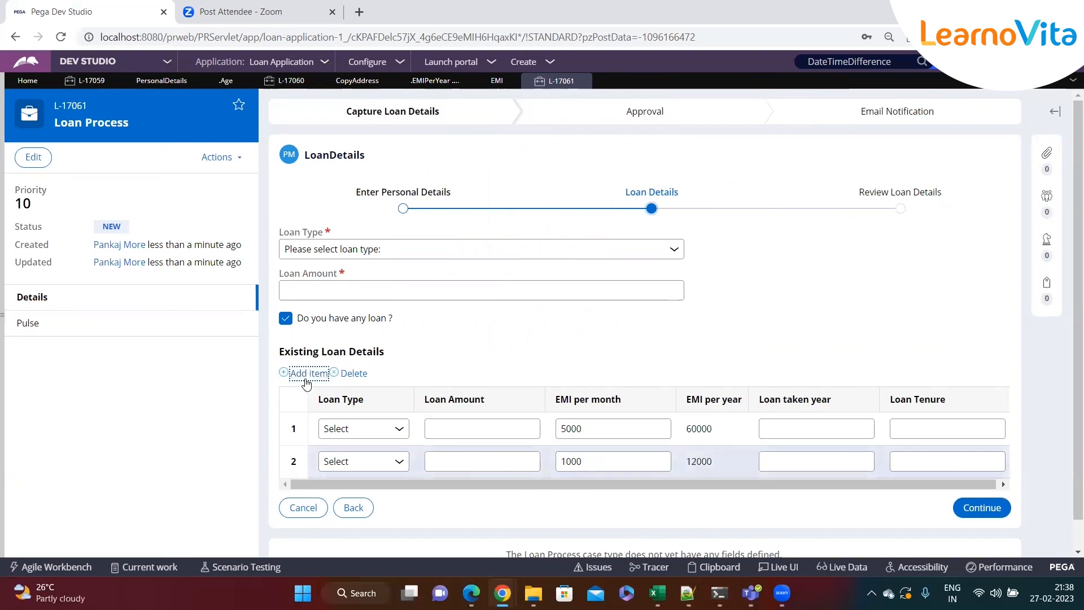
- Add a third existing loan row with an EMI per month of 60000 and check its yearly EMI
click(309, 373)
scroll(409, 402, down, 2)
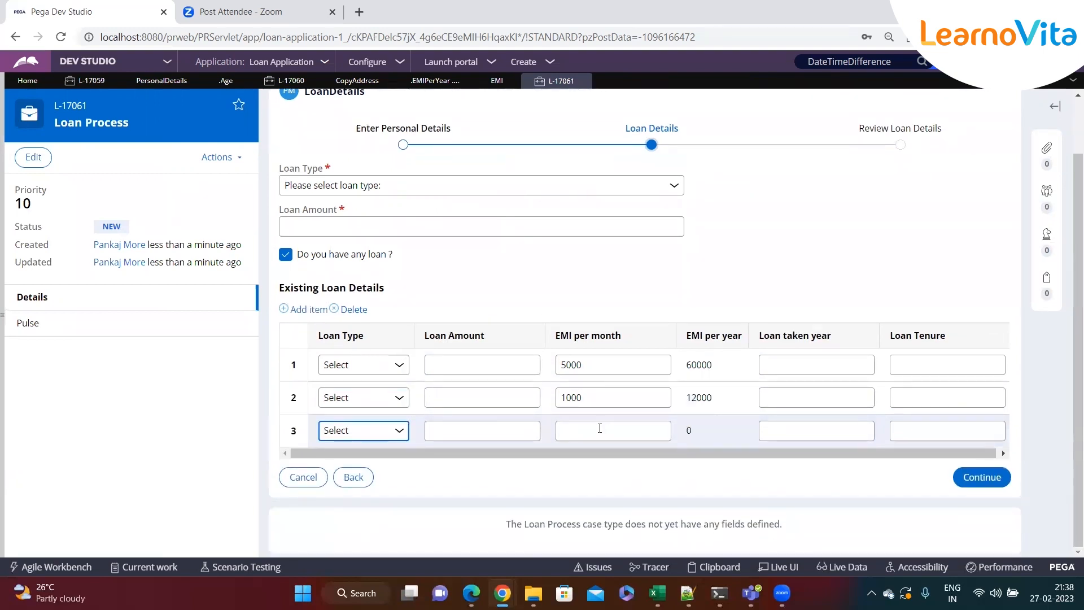
click(628, 432)
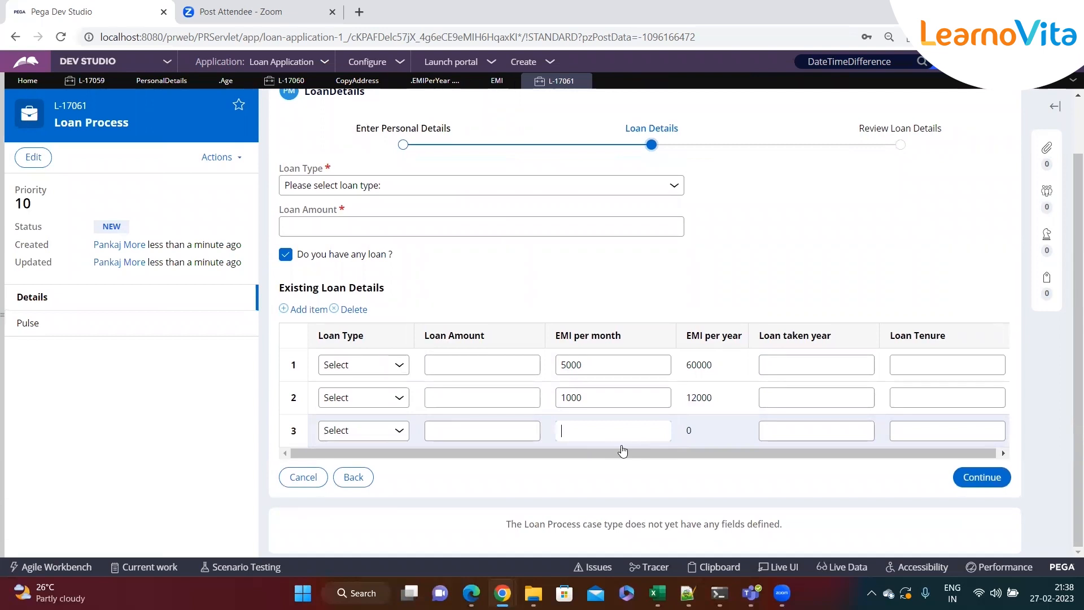
click(588, 301)
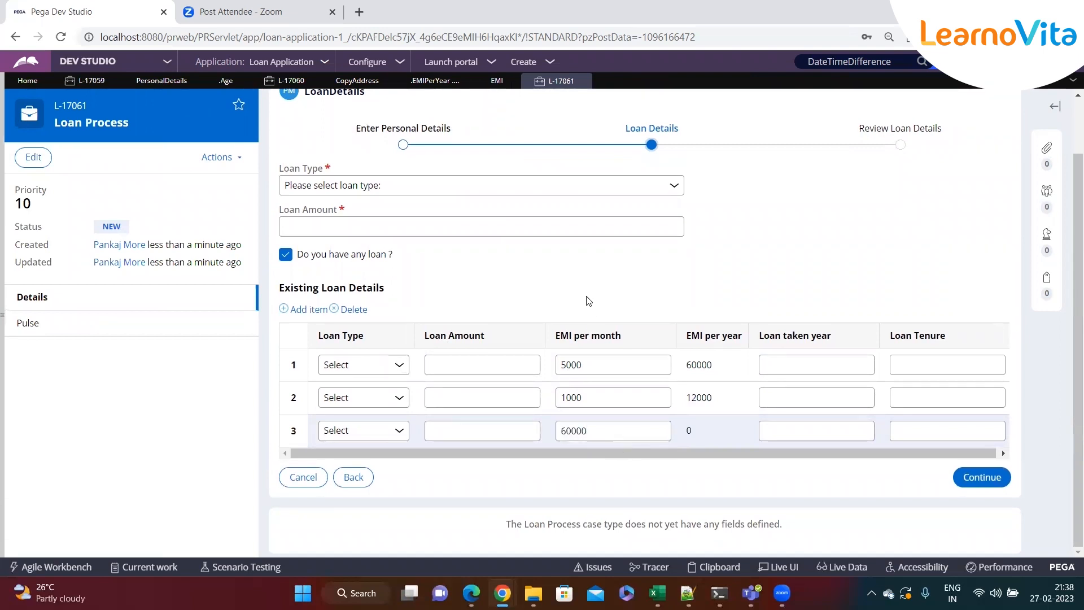
drag(713, 440, 678, 434)
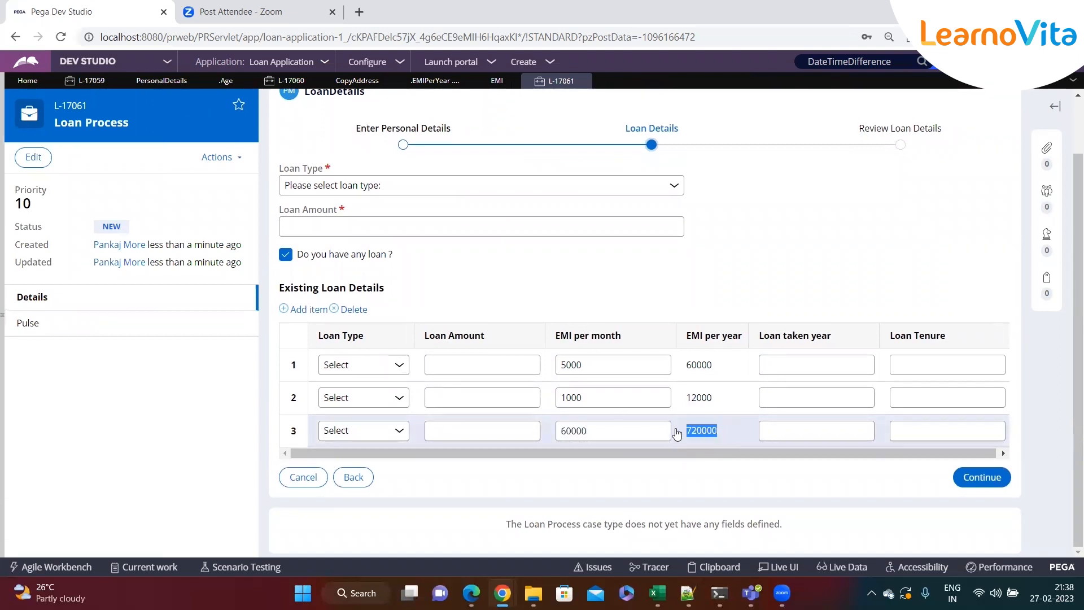